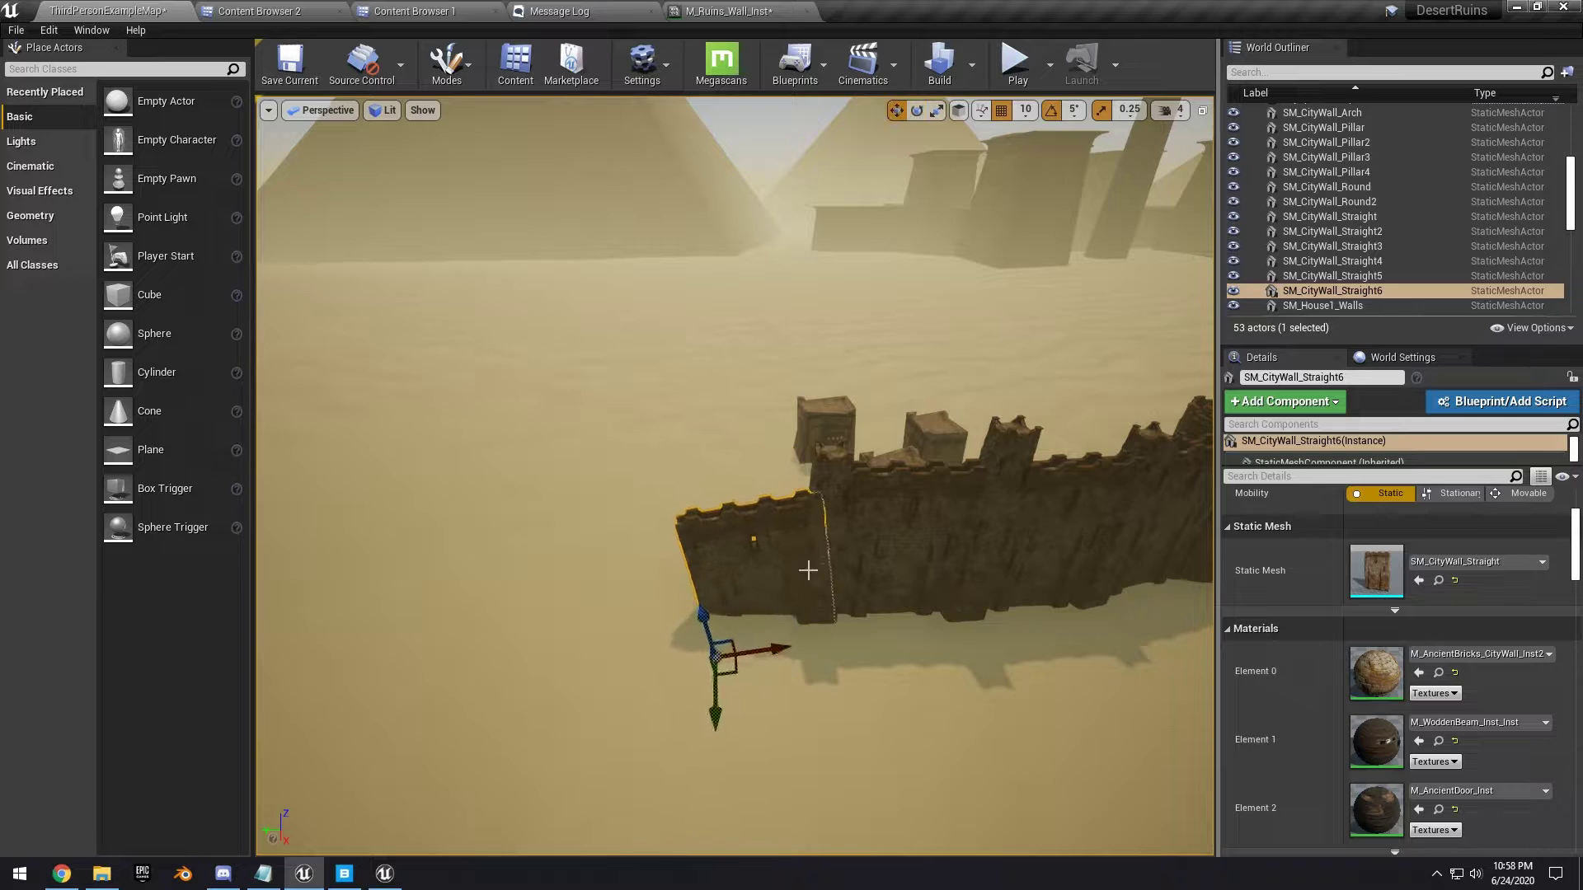
Rearrange the city wall pieces on the sand, rotating the end segment and moving SM_CityWall_Straight2 vertically
{"action": "key", "text": "e"}
{"action": "right_click_drag", "start_coordinate": [668, 615], "coordinate": [751, 614]}
{"action": "key", "text": "w"}
{"action": "left_click", "coordinate": [759, 591]}
{"action": "left_click", "coordinate": [1010, 540]}
{"action": "right_click_drag", "start_coordinate": [1010, 540], "coordinate": [1018, 482]}
{"action": "left_click", "coordinate": [850, 494]}
{"action": "right_click_drag", "start_coordinate": [850, 495], "coordinate": [874, 494]}
{"action": "left_click_drag", "start_coordinate": [753, 515], "coordinate": [753, 630]}
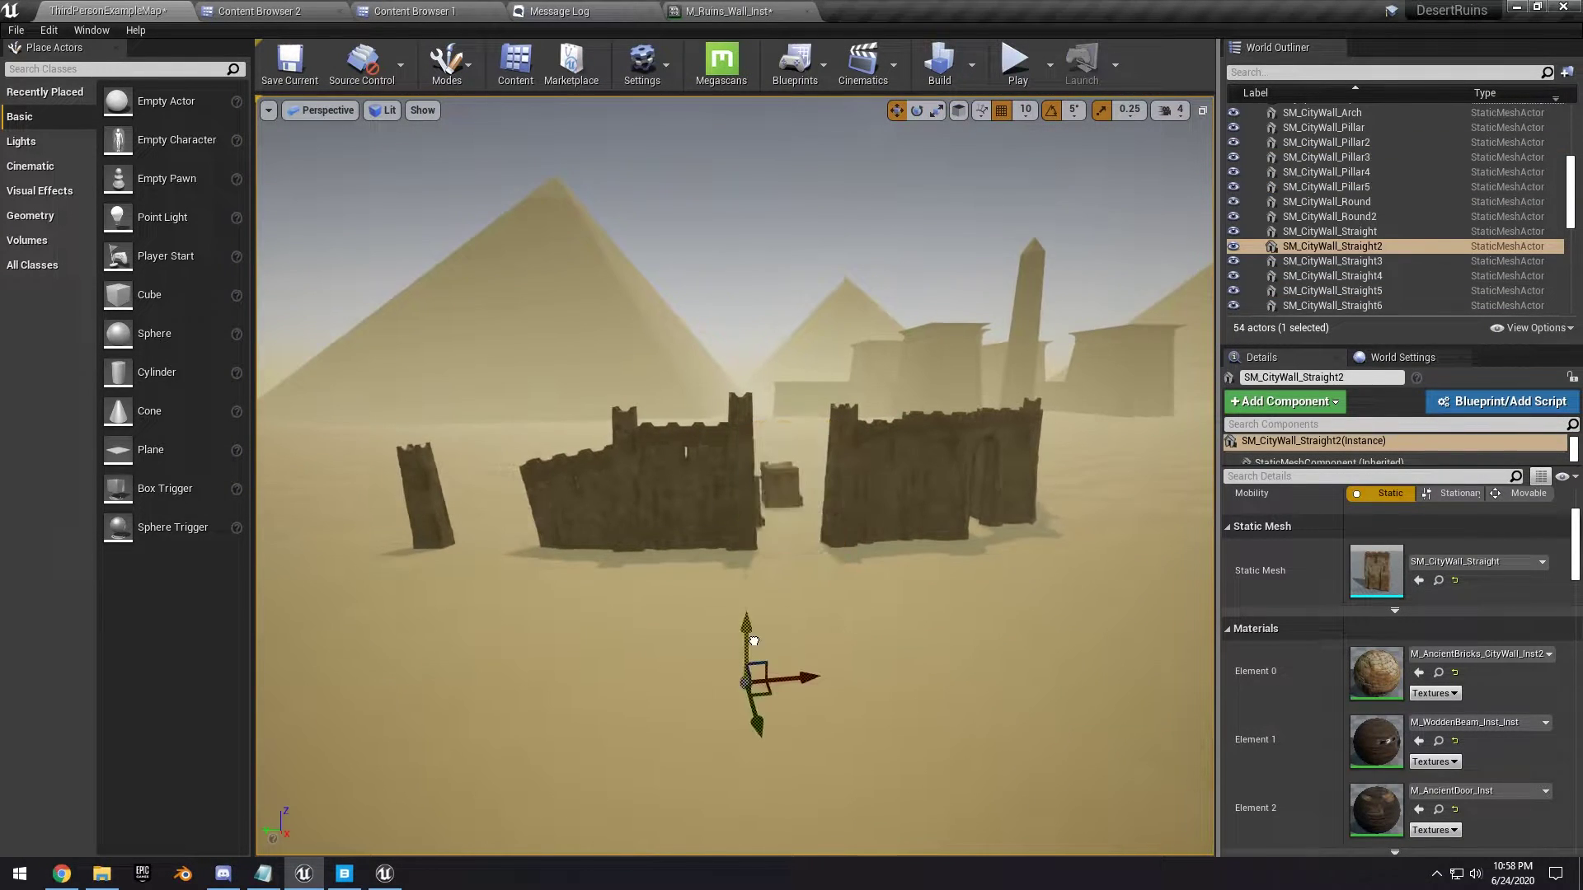
{"action": "key", "text": "Delete"}
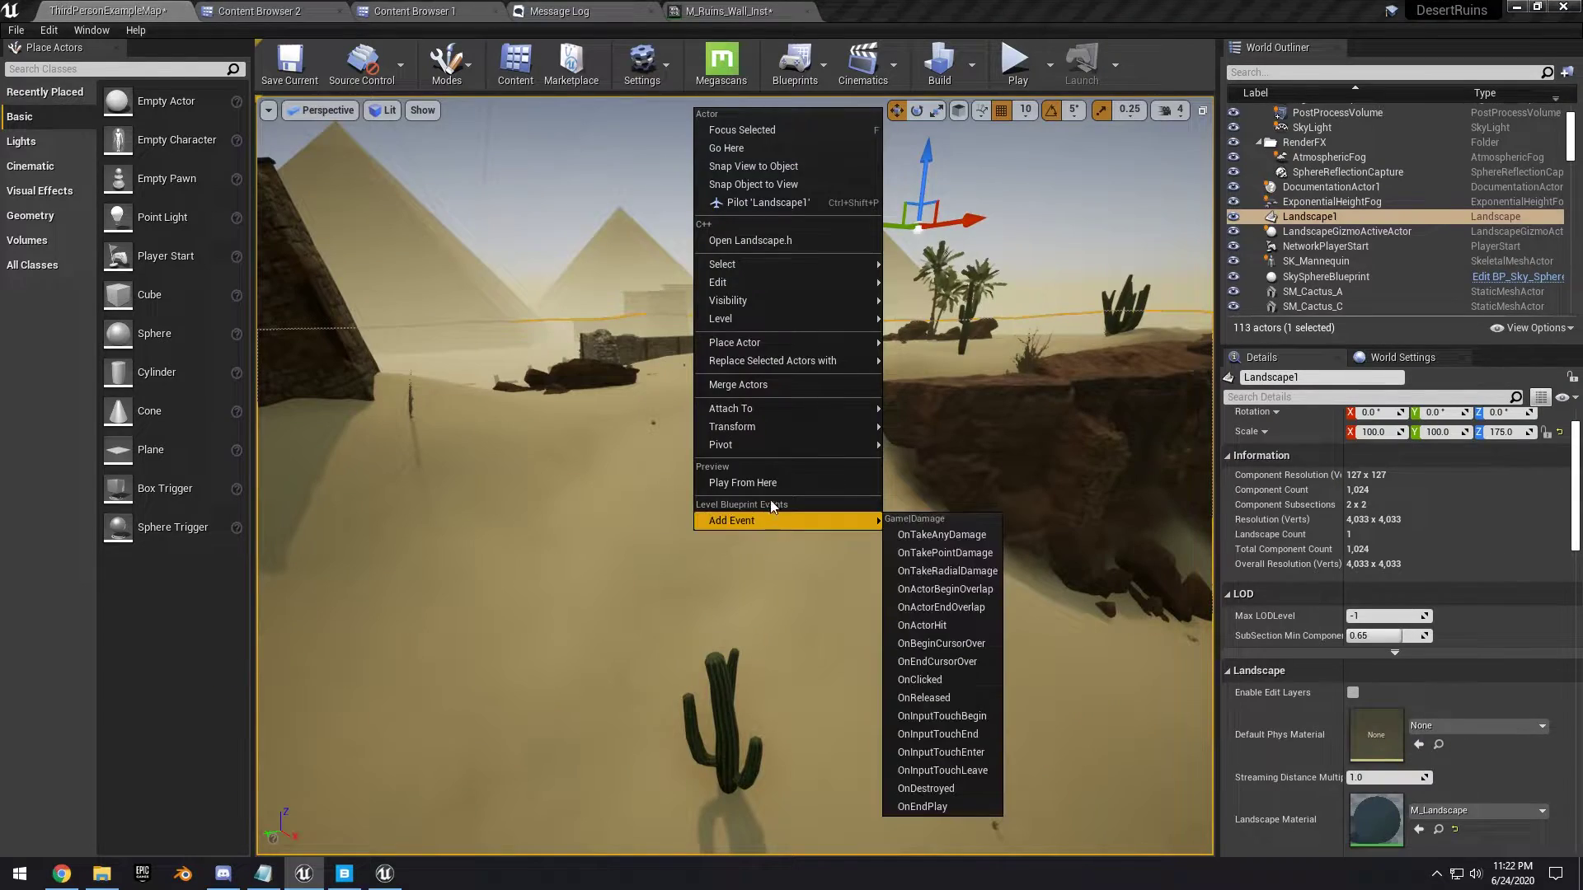
Play the level from the sand near the cactus and run the character across the dunes to review the desert scene
{"action": "left_click", "coordinate": [759, 479]}
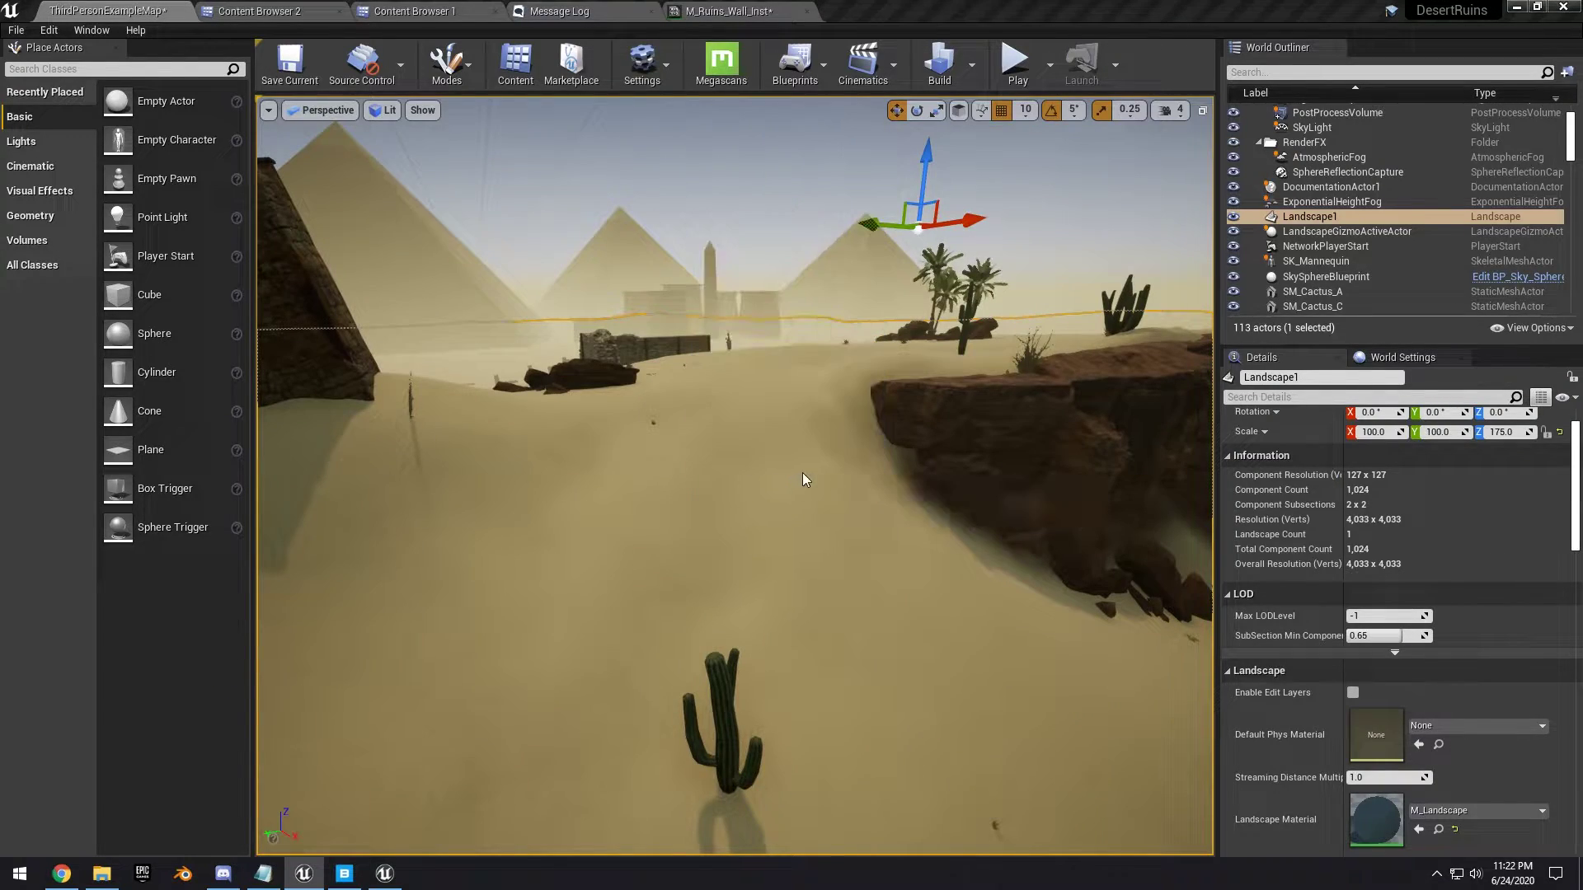
{"action": "key", "text": "w"}
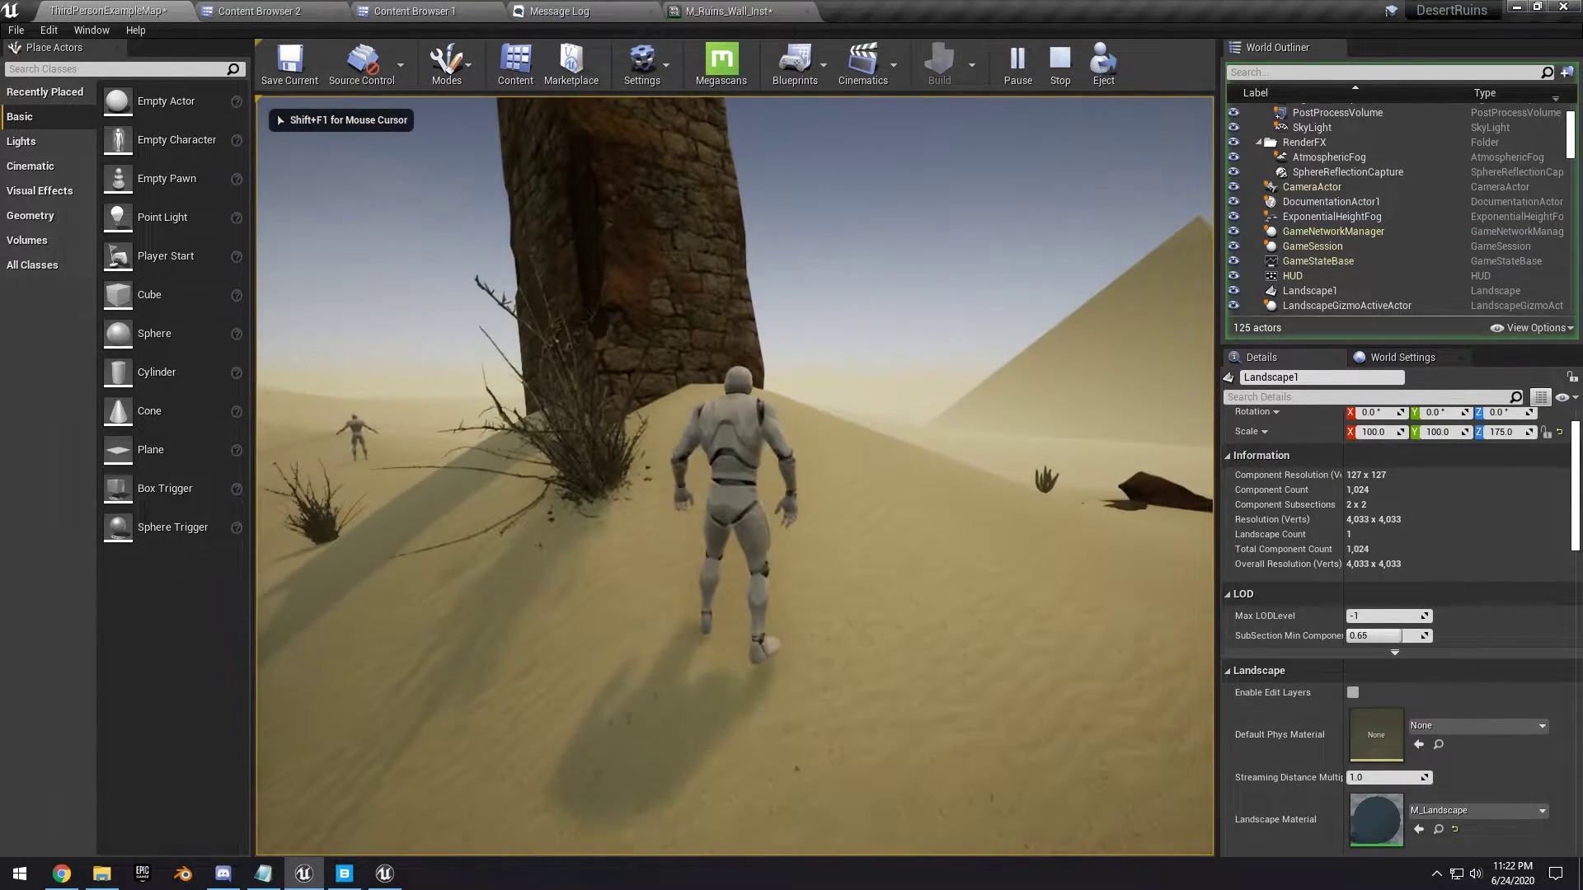
{"action": "key", "text": "w"}
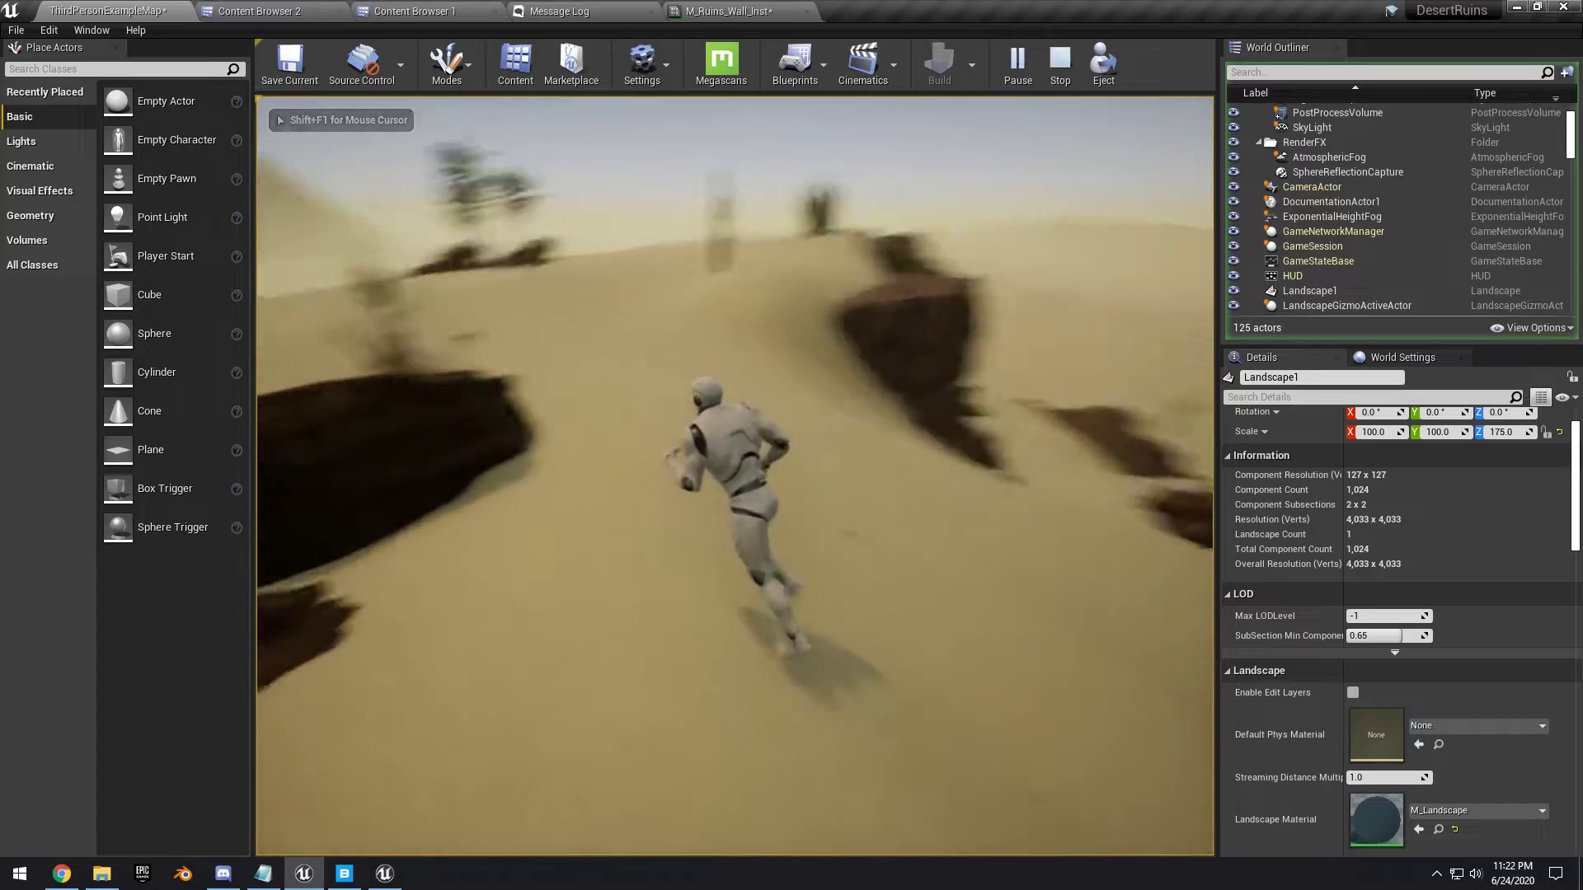
{"action": "key", "text": "w"}
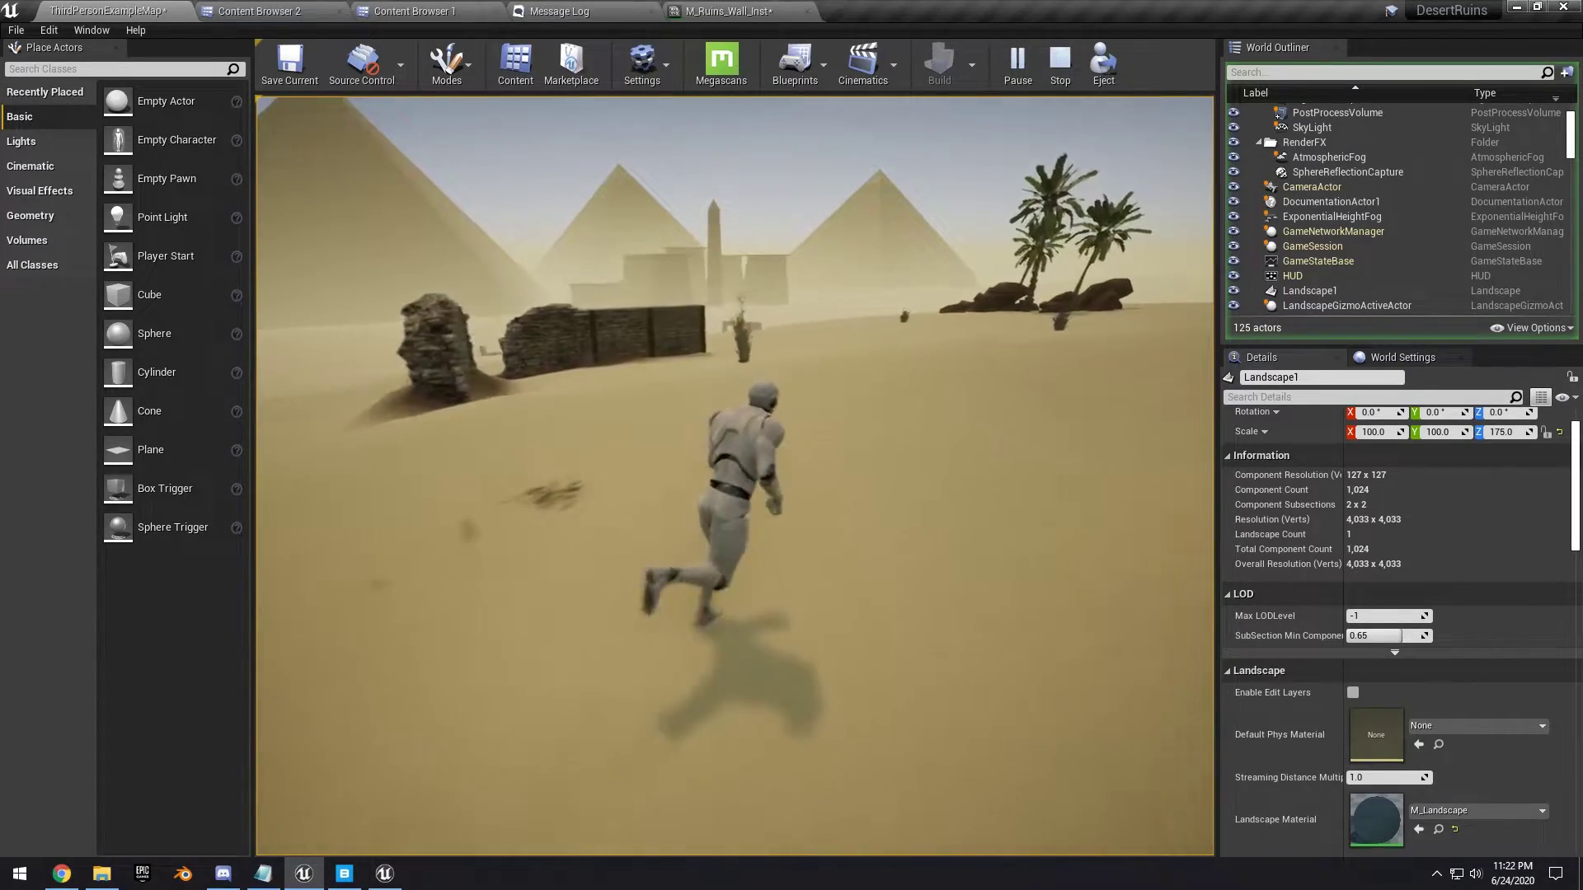
{"action": "key", "text": "w"}
{"action": "key", "text": "space"}
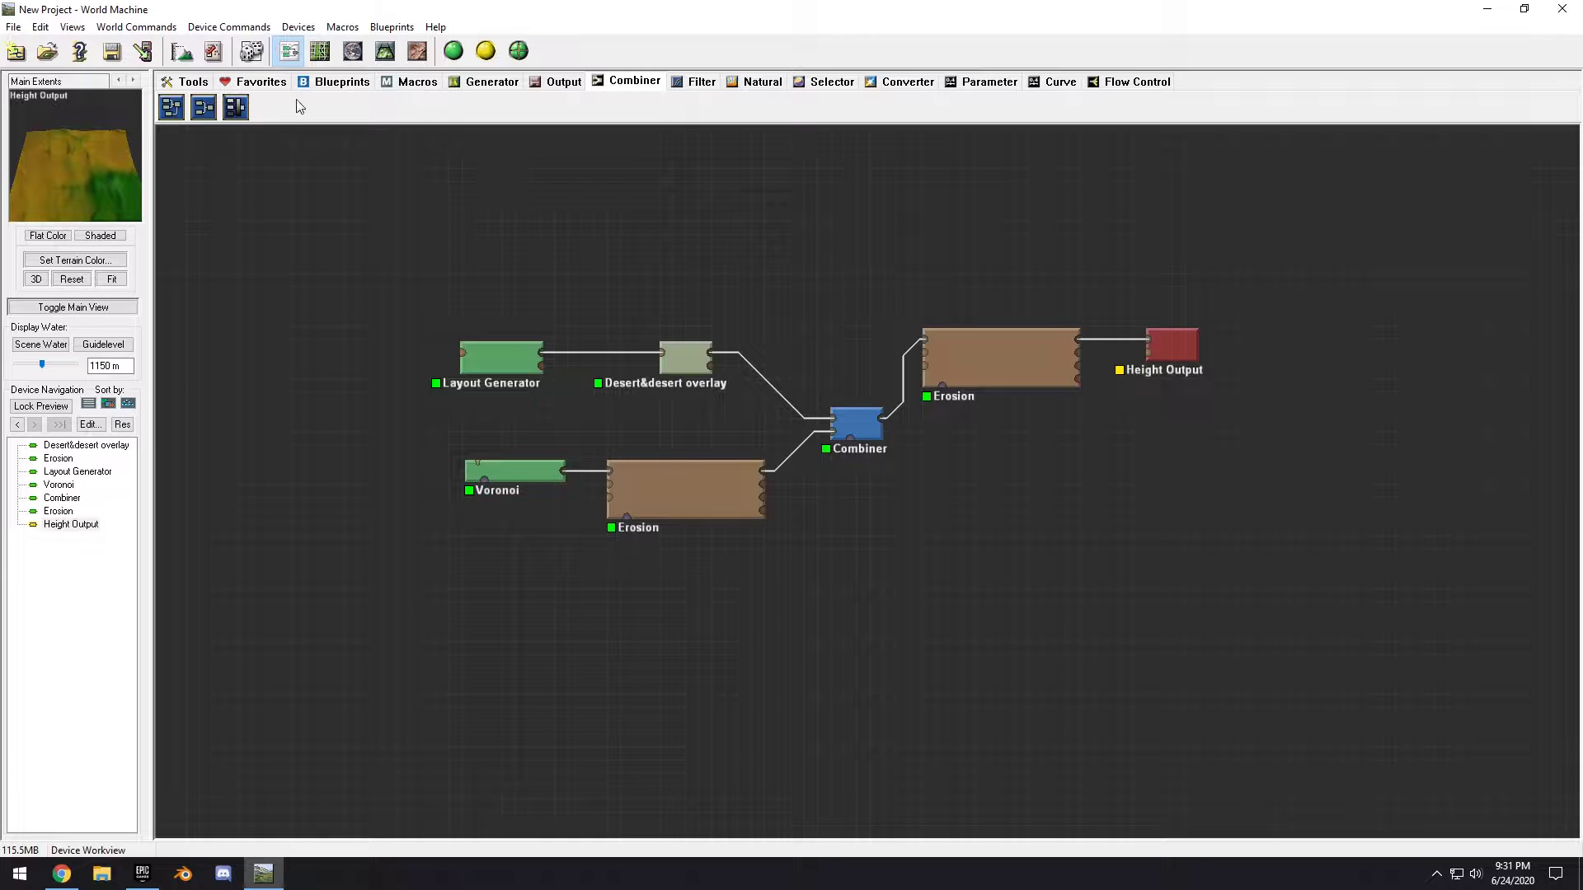
In World Machine, show the desert terrain in the 3D view and build the world from the device graph
{"action": "left_click", "coordinate": [385, 53]}
{"action": "scroll", "coordinate": [889, 420], "scroll_direction": "down", "scroll_amount": 3}
{"action": "left_click_drag", "start_coordinate": [888, 420], "coordinate": [726, 385]}
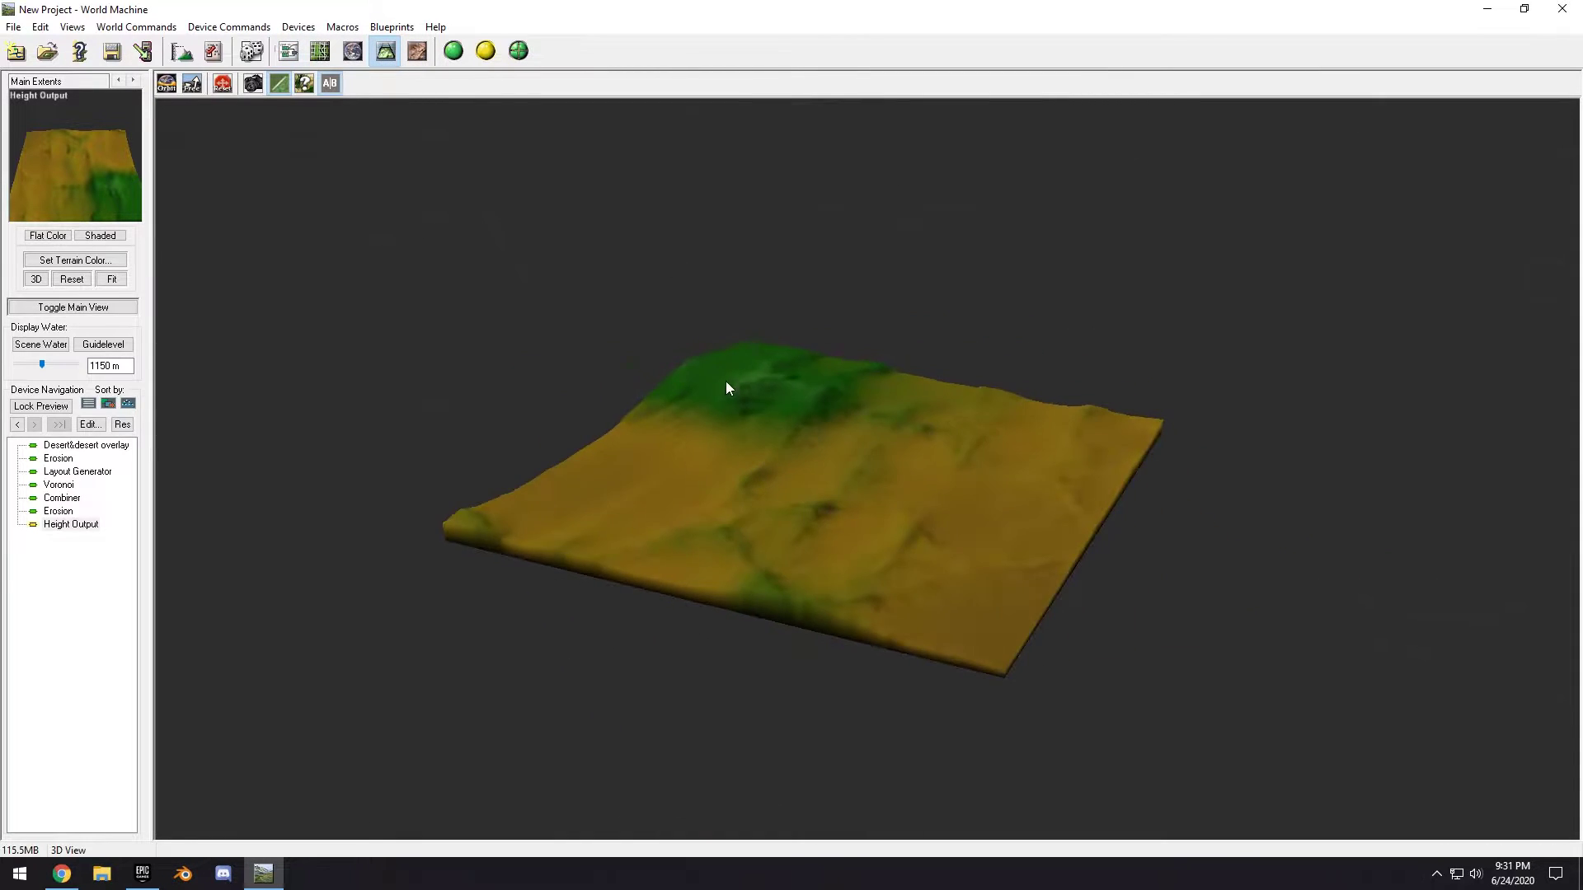
{"action": "scroll", "coordinate": [719, 373], "scroll_direction": "up", "scroll_amount": 3}
{"action": "left_click", "coordinate": [462, 56]}
{"action": "scroll", "coordinate": [874, 474], "scroll_direction": "down", "scroll_amount": 3}
{"action": "left_click_drag", "start_coordinate": [873, 474], "coordinate": [1065, 498]}
{"action": "scroll", "coordinate": [1135, 476], "scroll_direction": "up", "scroll_amount": 3}
Look at the Desert Dunes + Desert Overlay macro page in the browser and return to the World Machine terrain
{"action": "key", "text": "alt+Tab"}
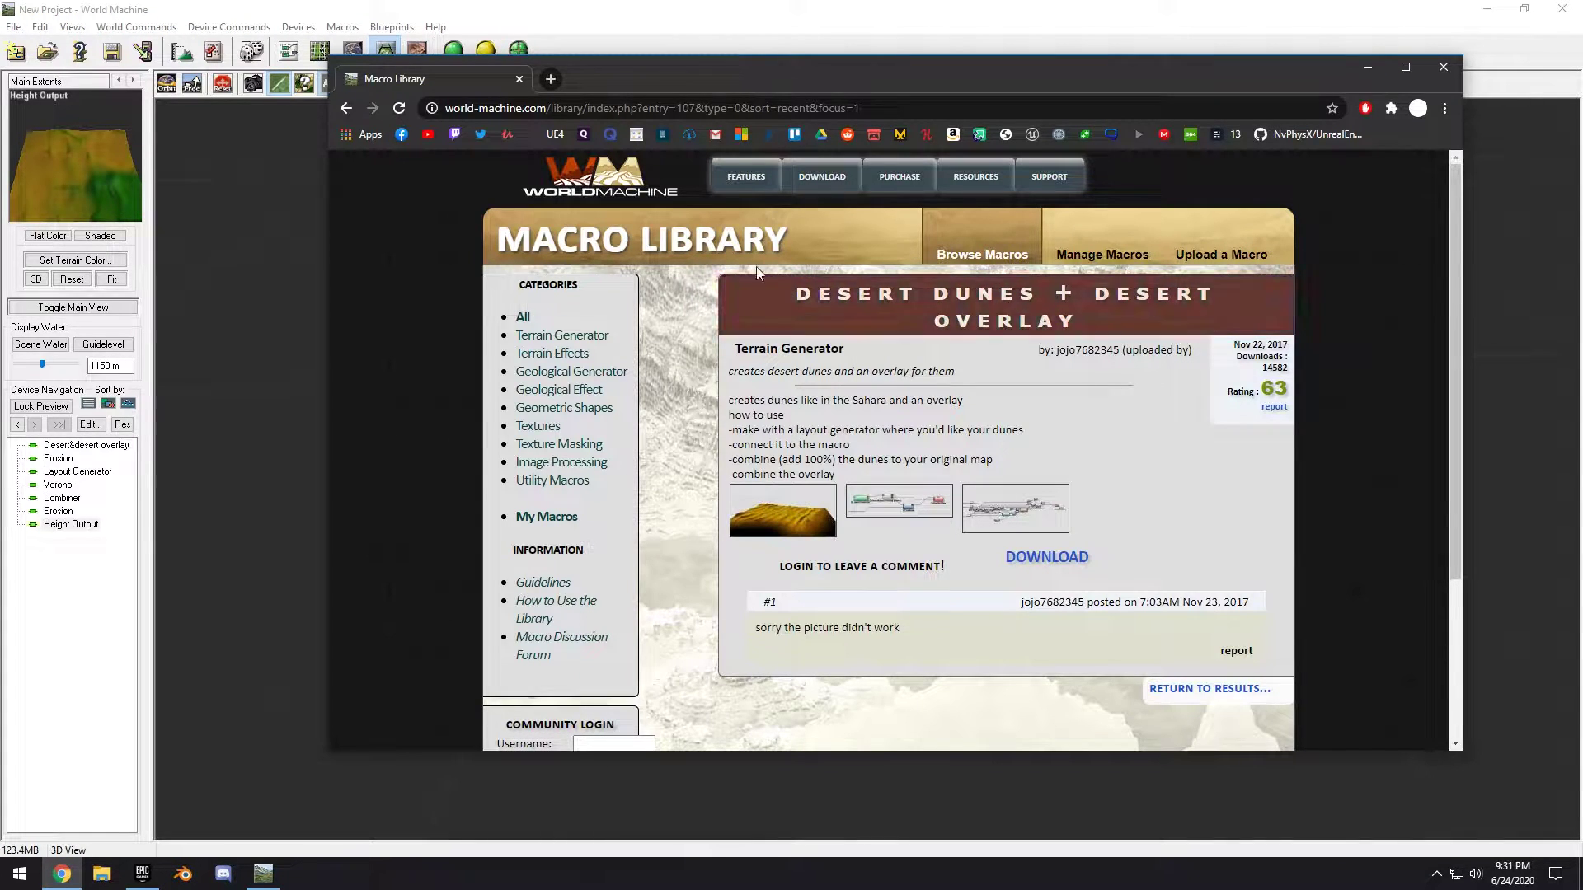
{"action": "left_click", "coordinate": [1494, 43]}
{"action": "left_click_drag", "start_coordinate": [1332, 379], "coordinate": [994, 330]}
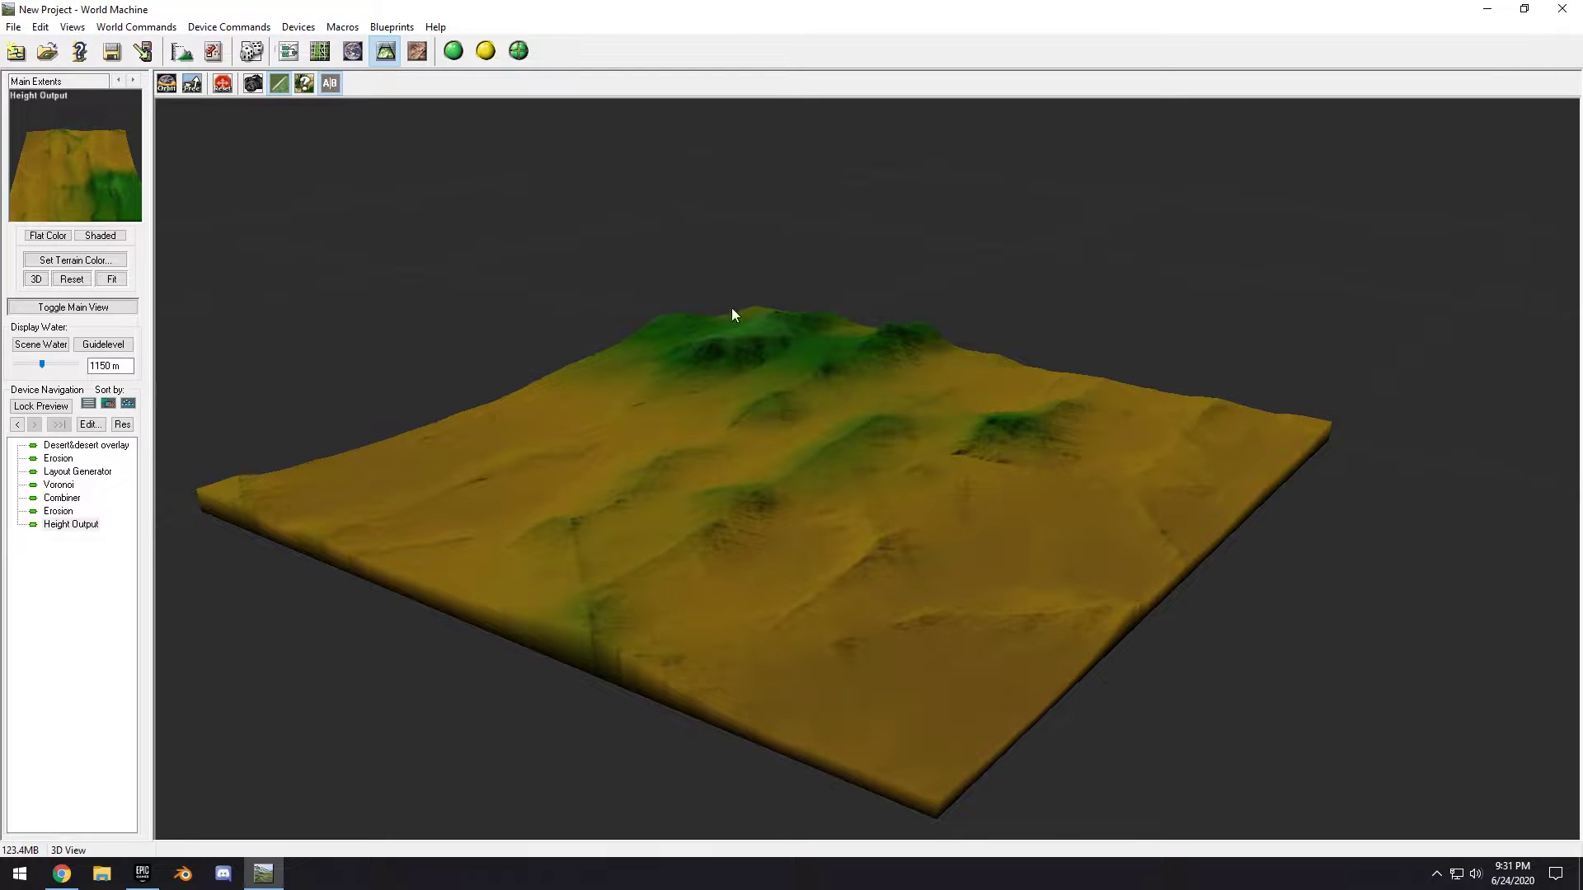
Check the Height Output device in the graph and examine the built terrain in the 3D view
{"action": "left_click", "coordinate": [289, 52]}
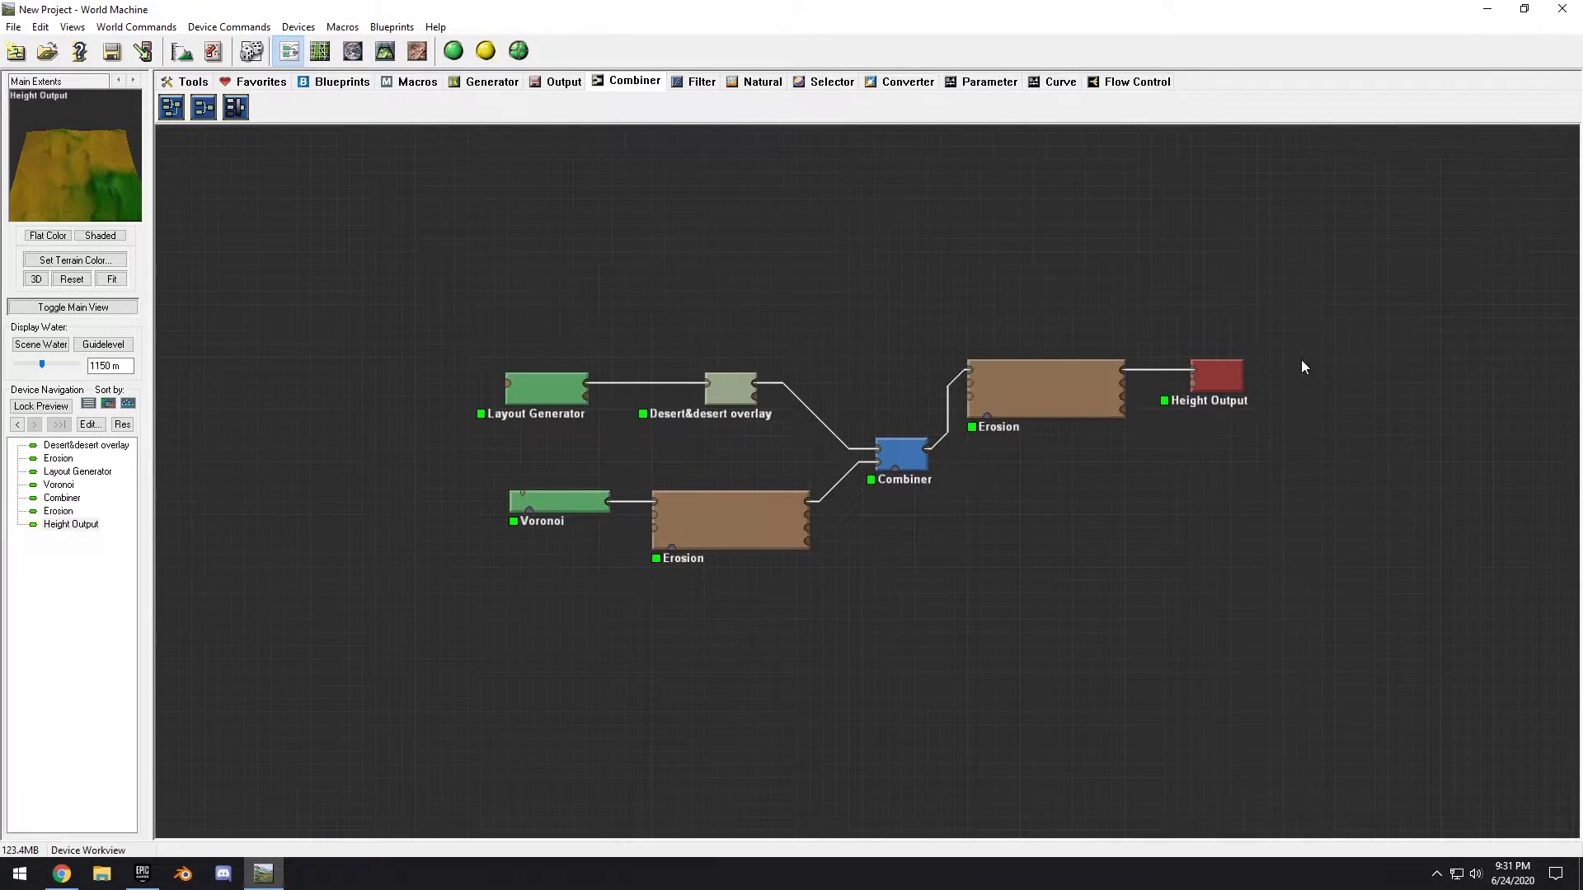
{"action": "double_click", "coordinate": [1240, 379]}
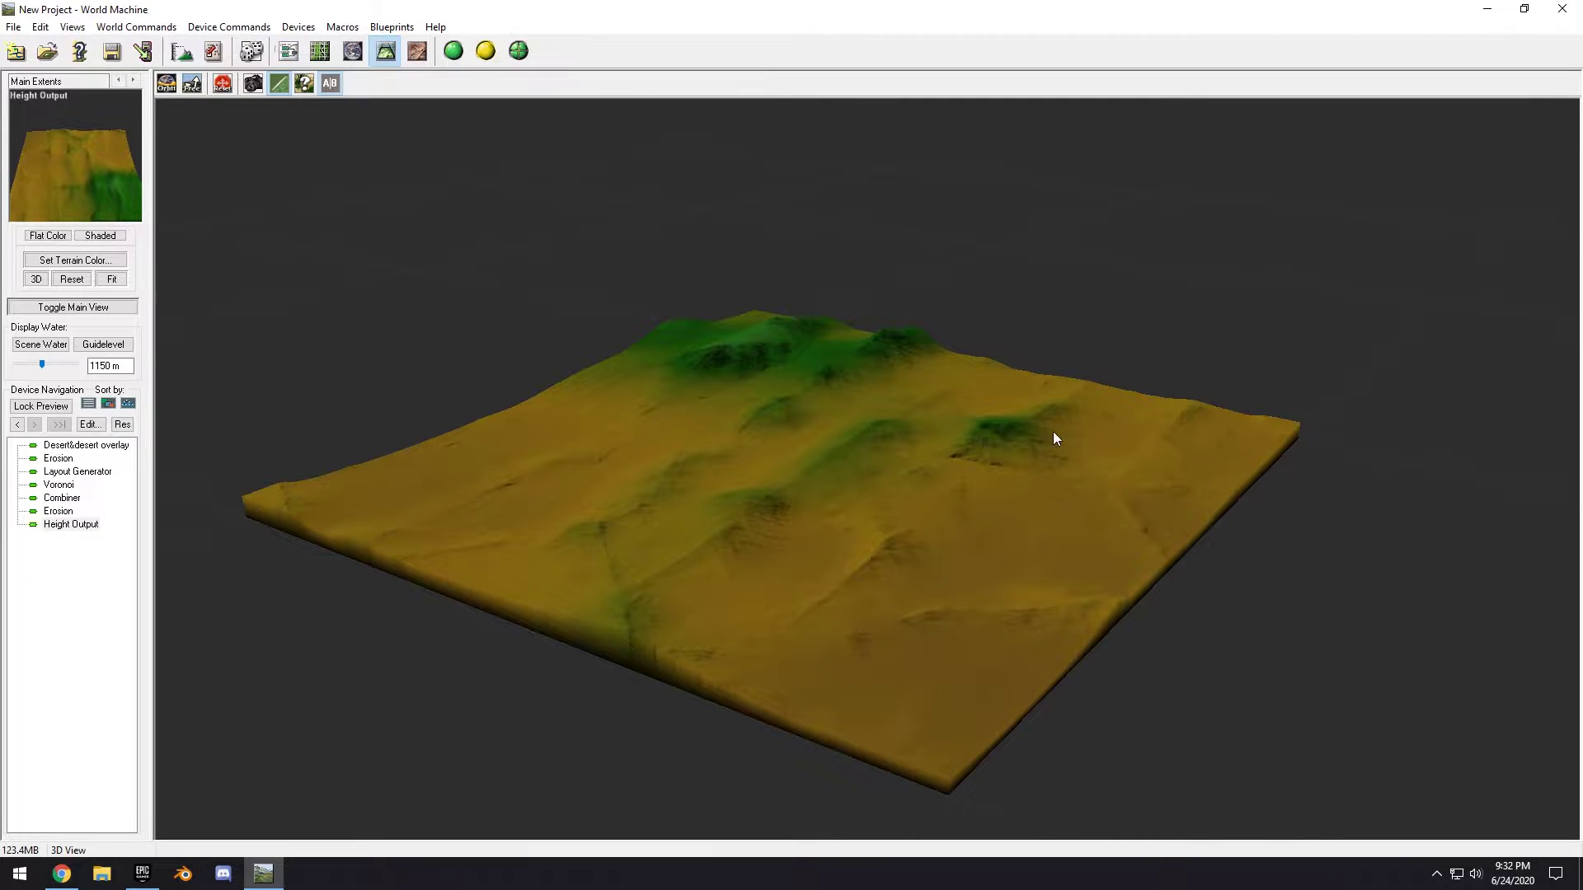
{"action": "scroll", "coordinate": [973, 436], "scroll_direction": "up", "scroll_amount": 2}
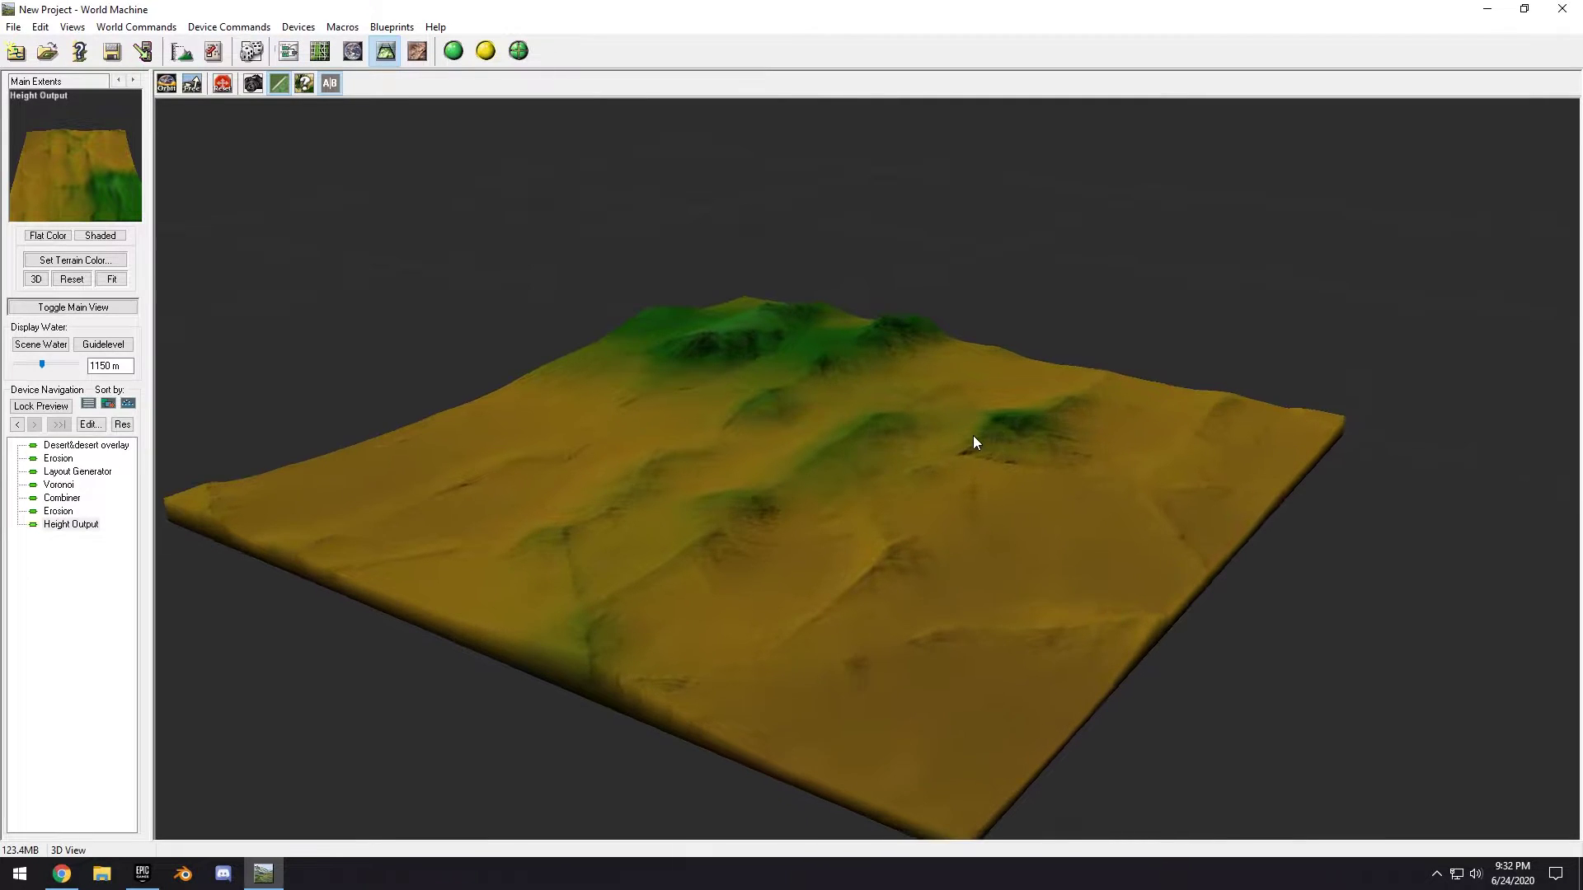
{"action": "scroll", "coordinate": [1134, 302], "scroll_direction": "down", "scroll_amount": 1}
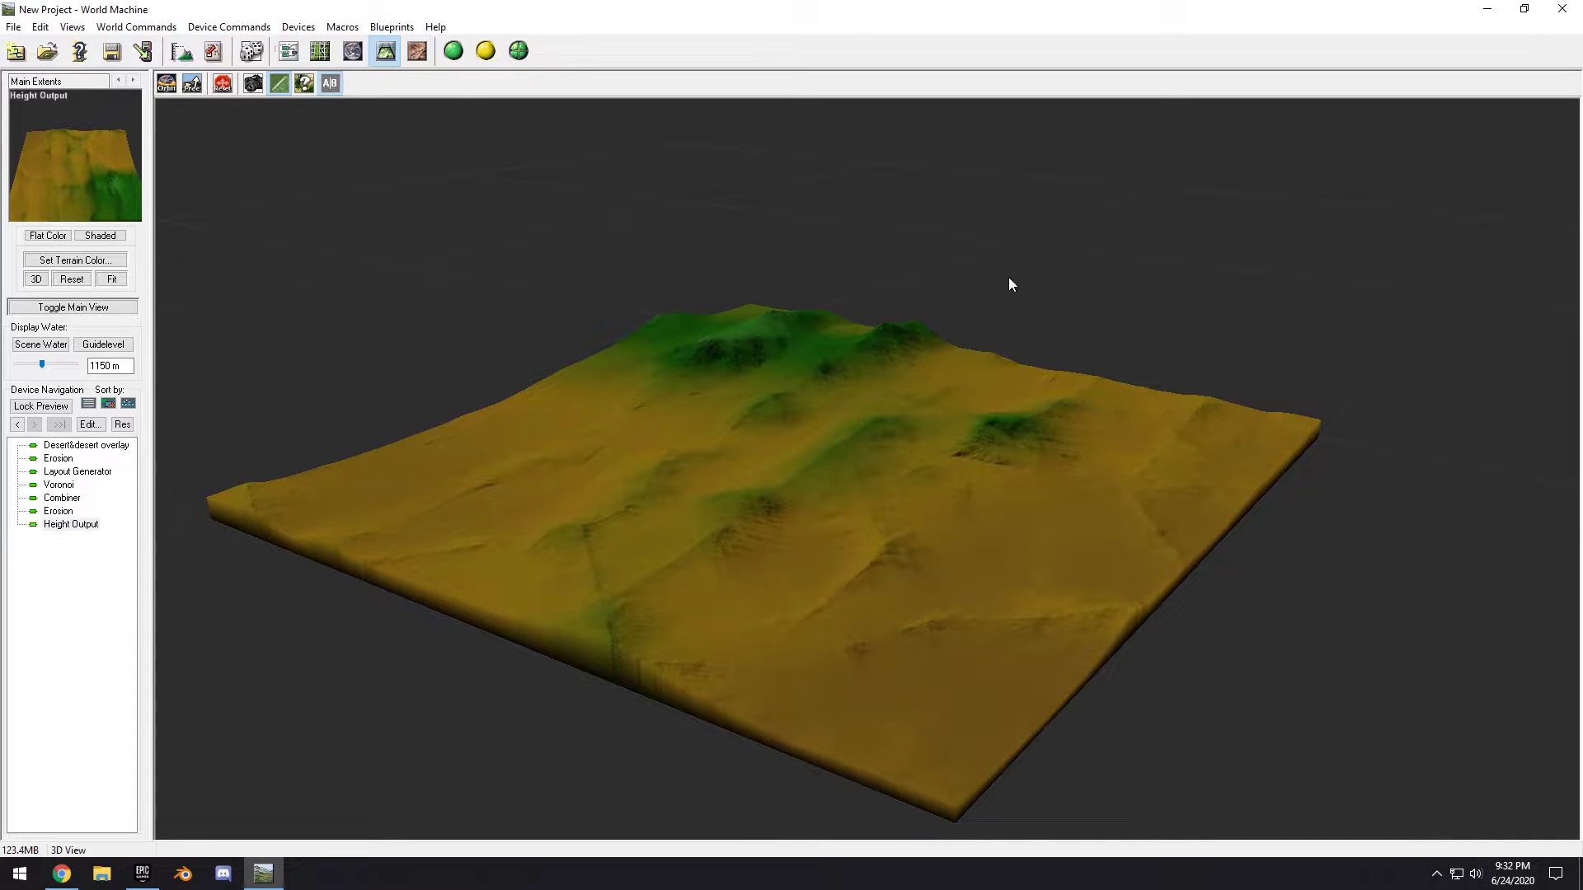
{"action": "mouse_move", "coordinate": [1100, 321]}
{"action": "left_mouse_down"}
{"action": "mouse_move", "coordinate": [1050, 325]}
{"action": "mouse_move", "coordinate": [1004, 300]}
{"action": "mouse_move", "coordinate": [1191, 301]}
{"action": "mouse_move", "coordinate": [1112, 307]}
{"action": "left_mouse_up"}
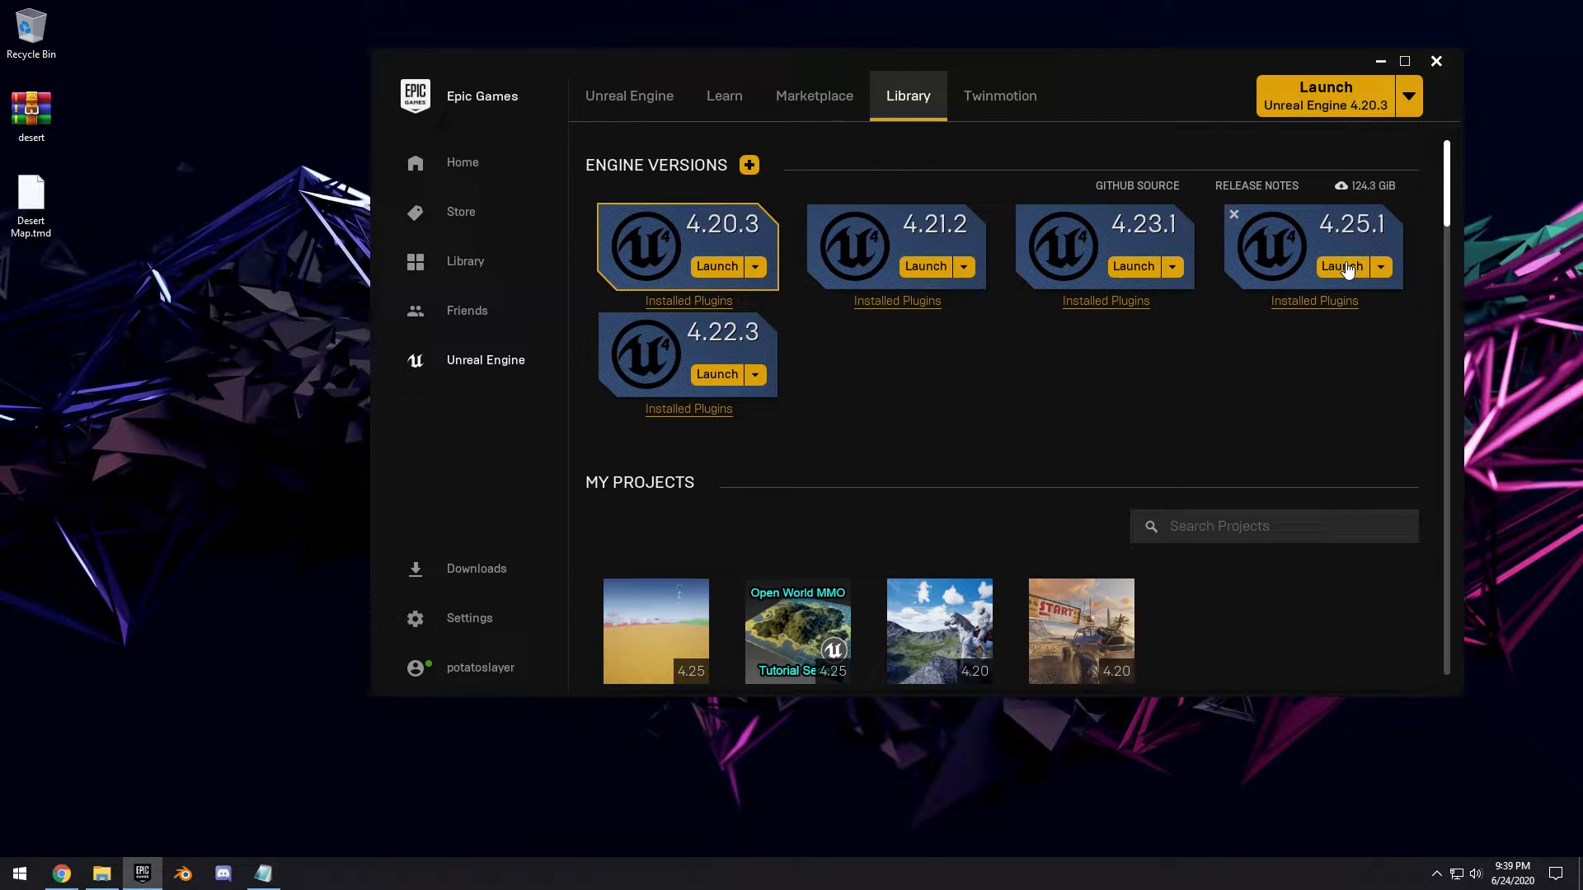
Launch Unreal Engine 4.25.1 from the Epic Games launcher and create a Third Person games project named DesertRuins without starter content
{"action": "left_click", "coordinate": [1344, 267]}
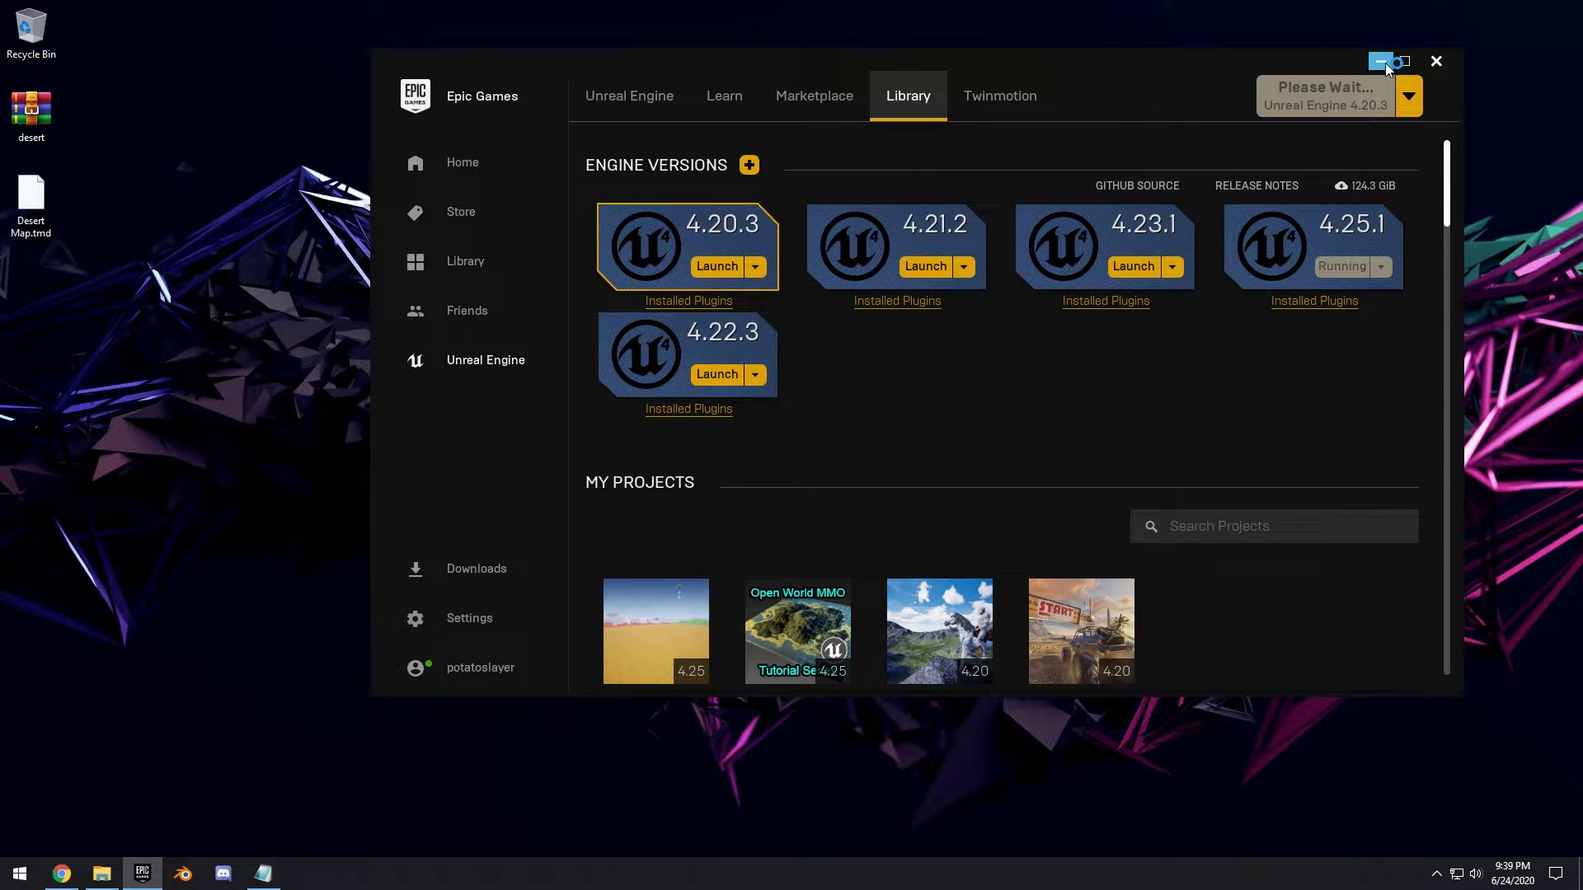
{"action": "left_click", "coordinate": [1383, 62]}
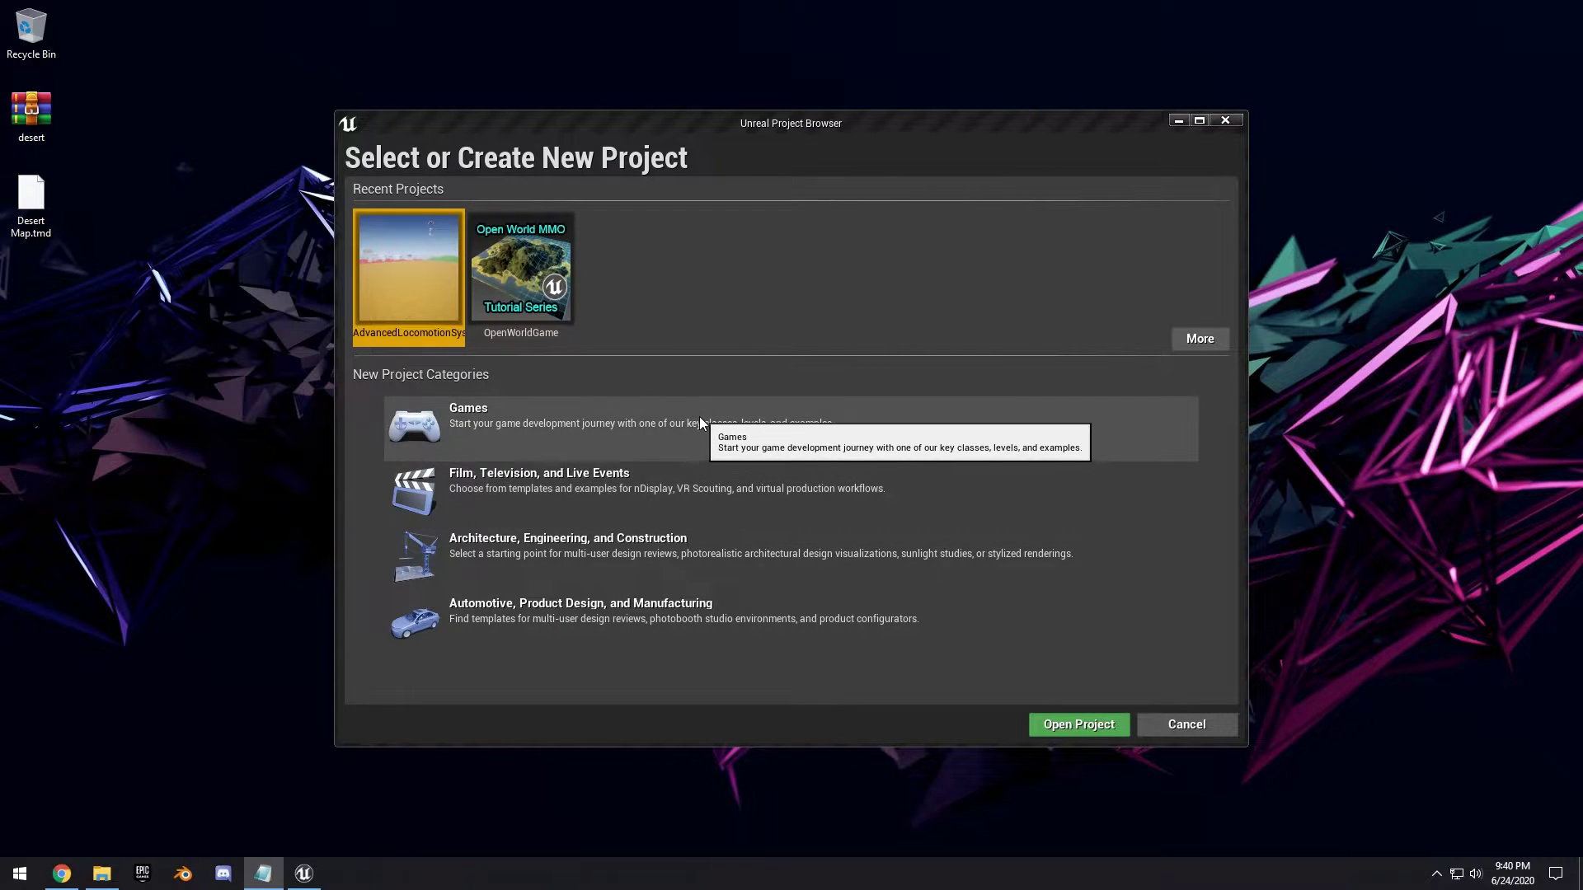
{"action": "left_click", "coordinate": [699, 417]}
{"action": "left_click", "coordinate": [960, 727]}
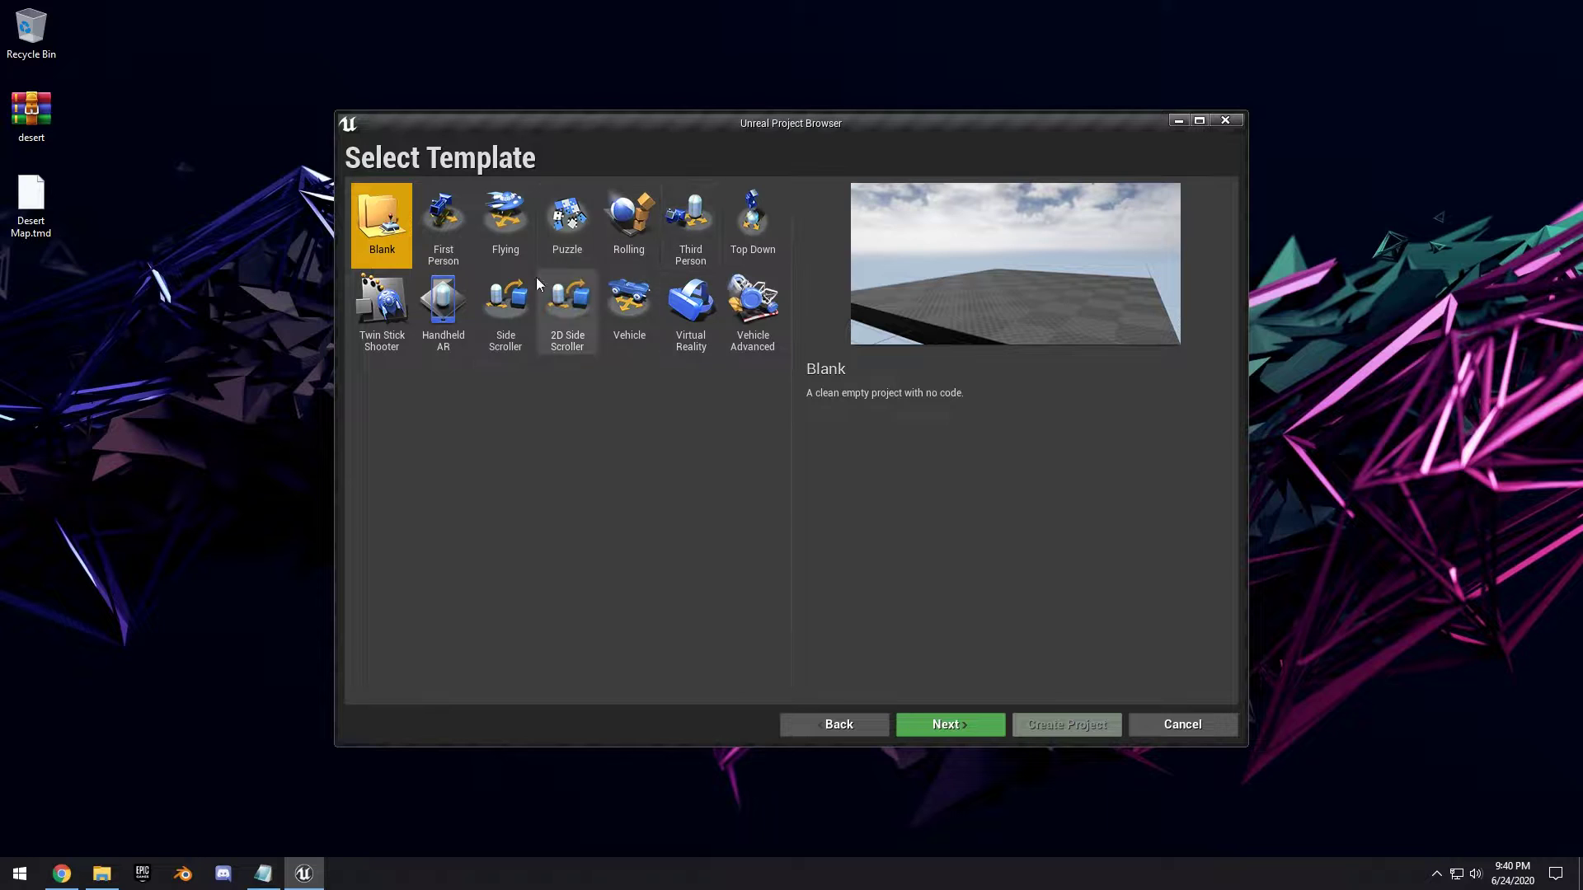
{"action": "double_click", "coordinate": [690, 235]}
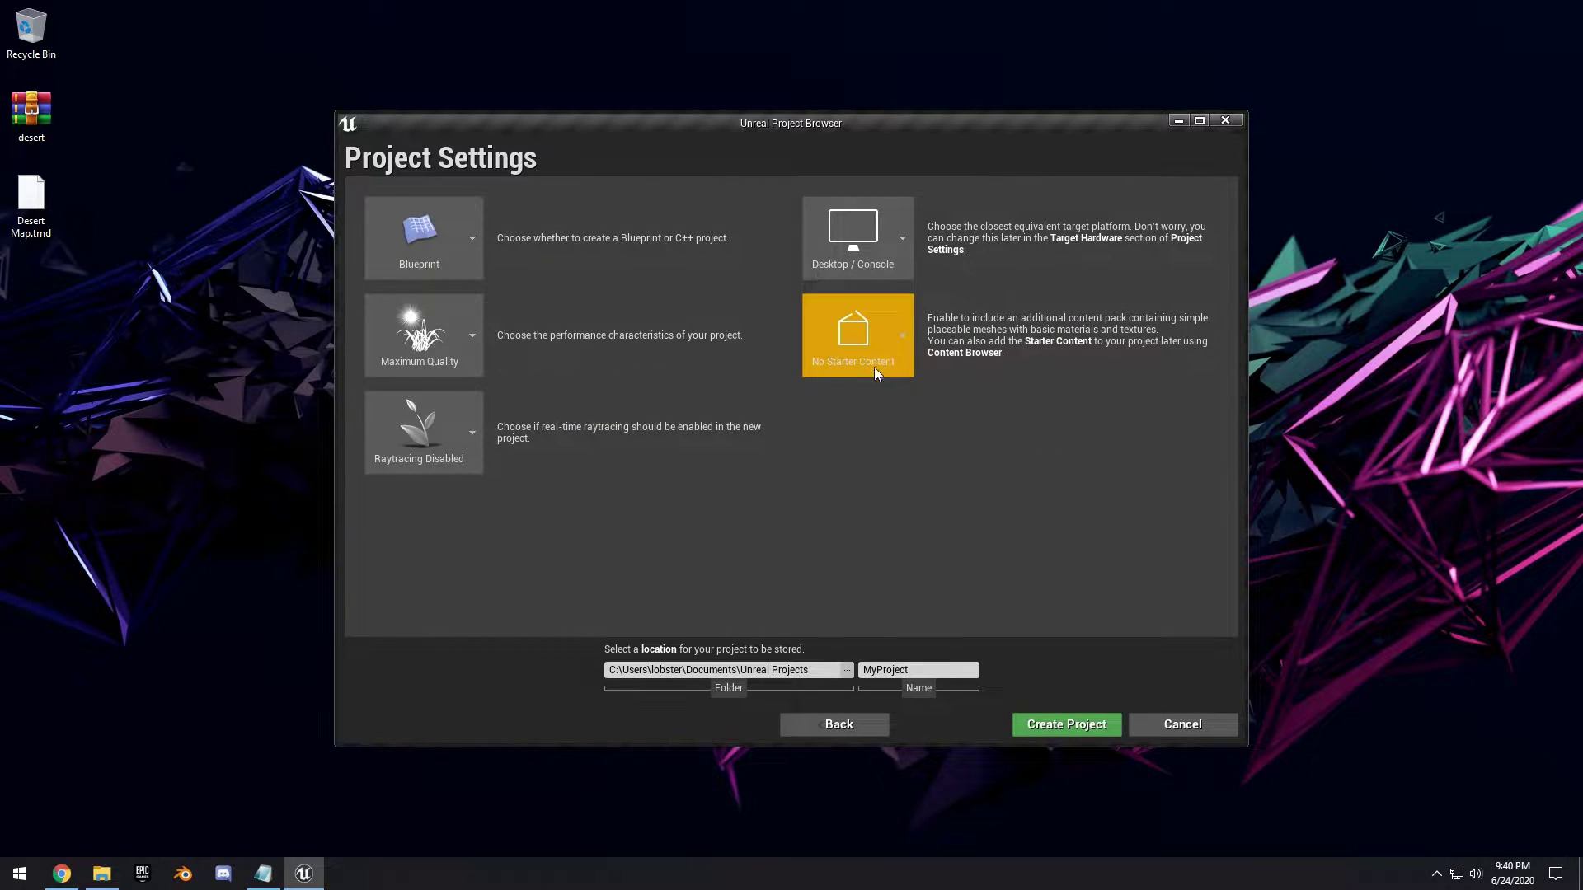
{"action": "type", "text": "DesertRuins"}
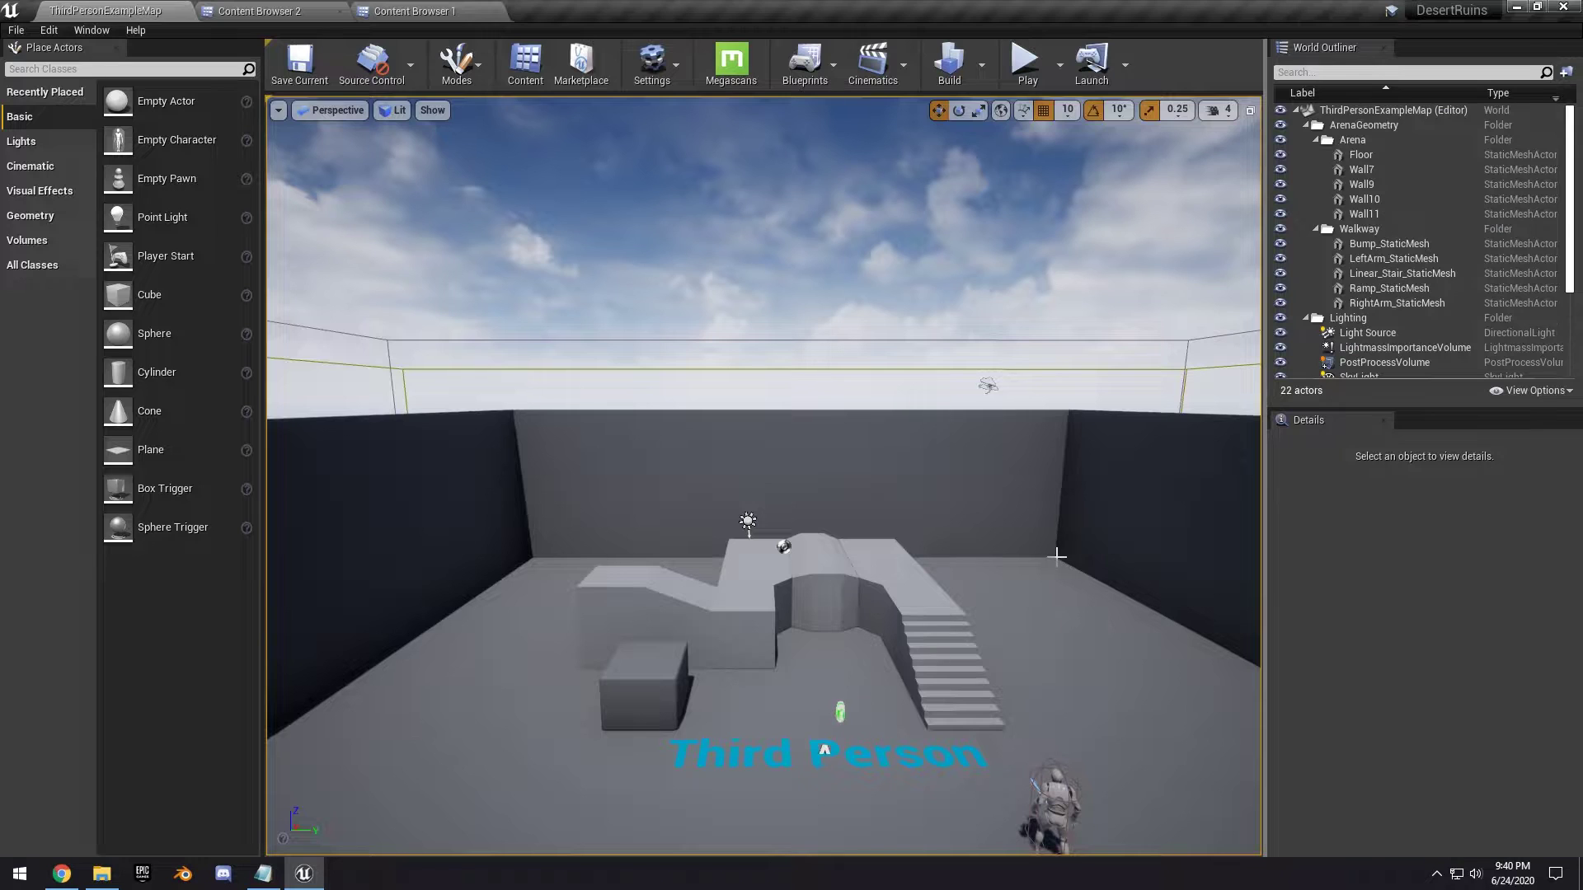
Remove the ArenaGeometry and Arena folders and delete the Wall7, Wall9, Wall10 and Wall11 meshes from the level
{"action": "right_click_drag", "start_coordinate": [1057, 557], "coordinate": [1063, 677]}
{"action": "key", "text": "s"}
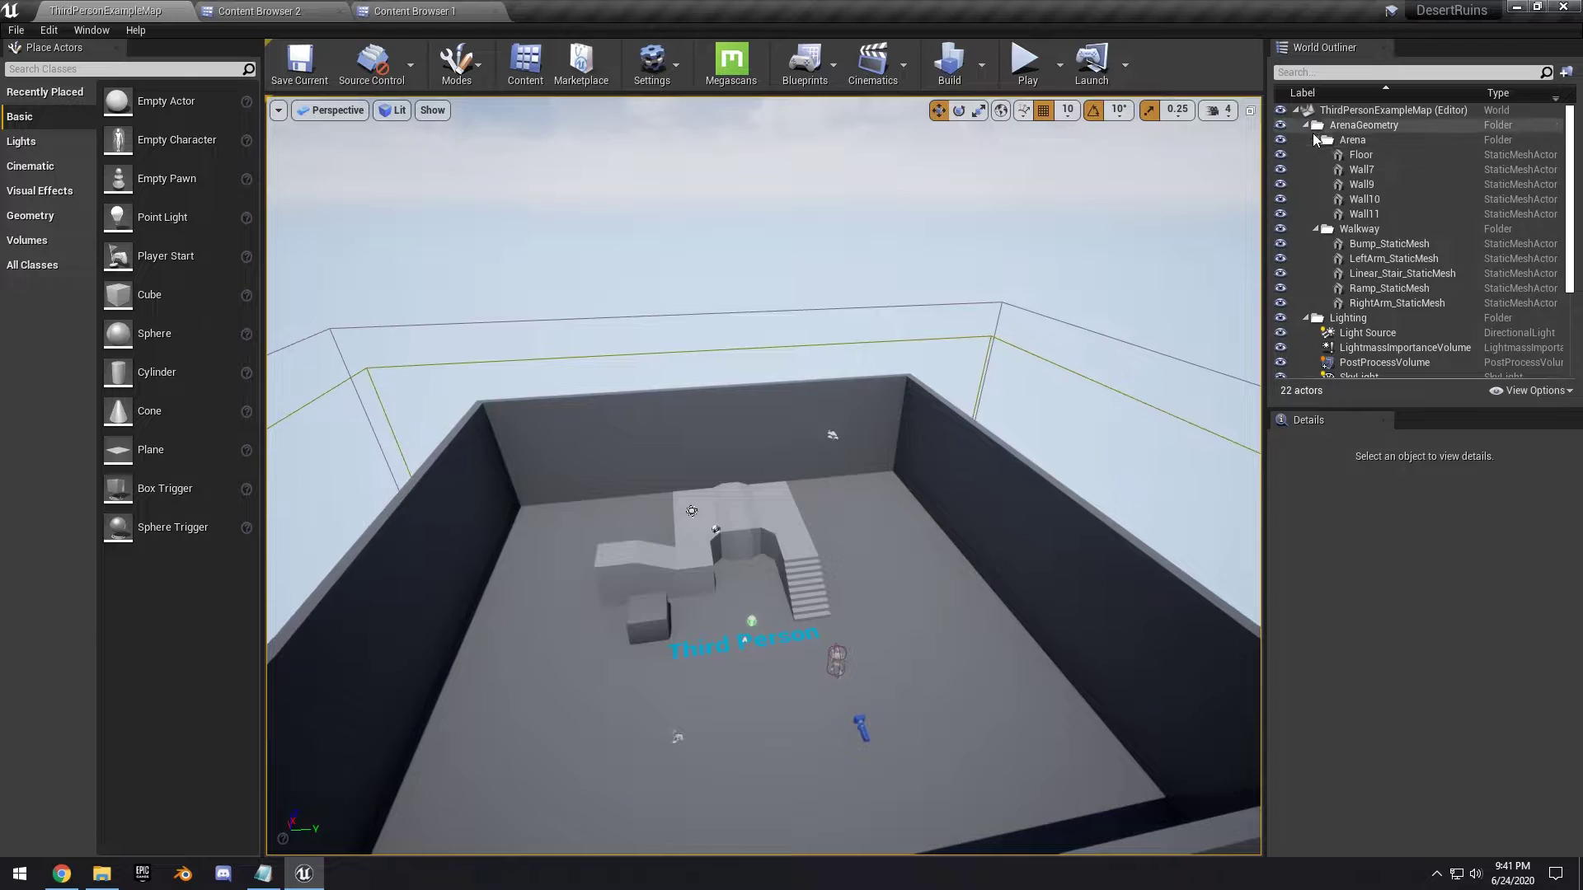
{"action": "left_click", "coordinate": [1329, 130]}
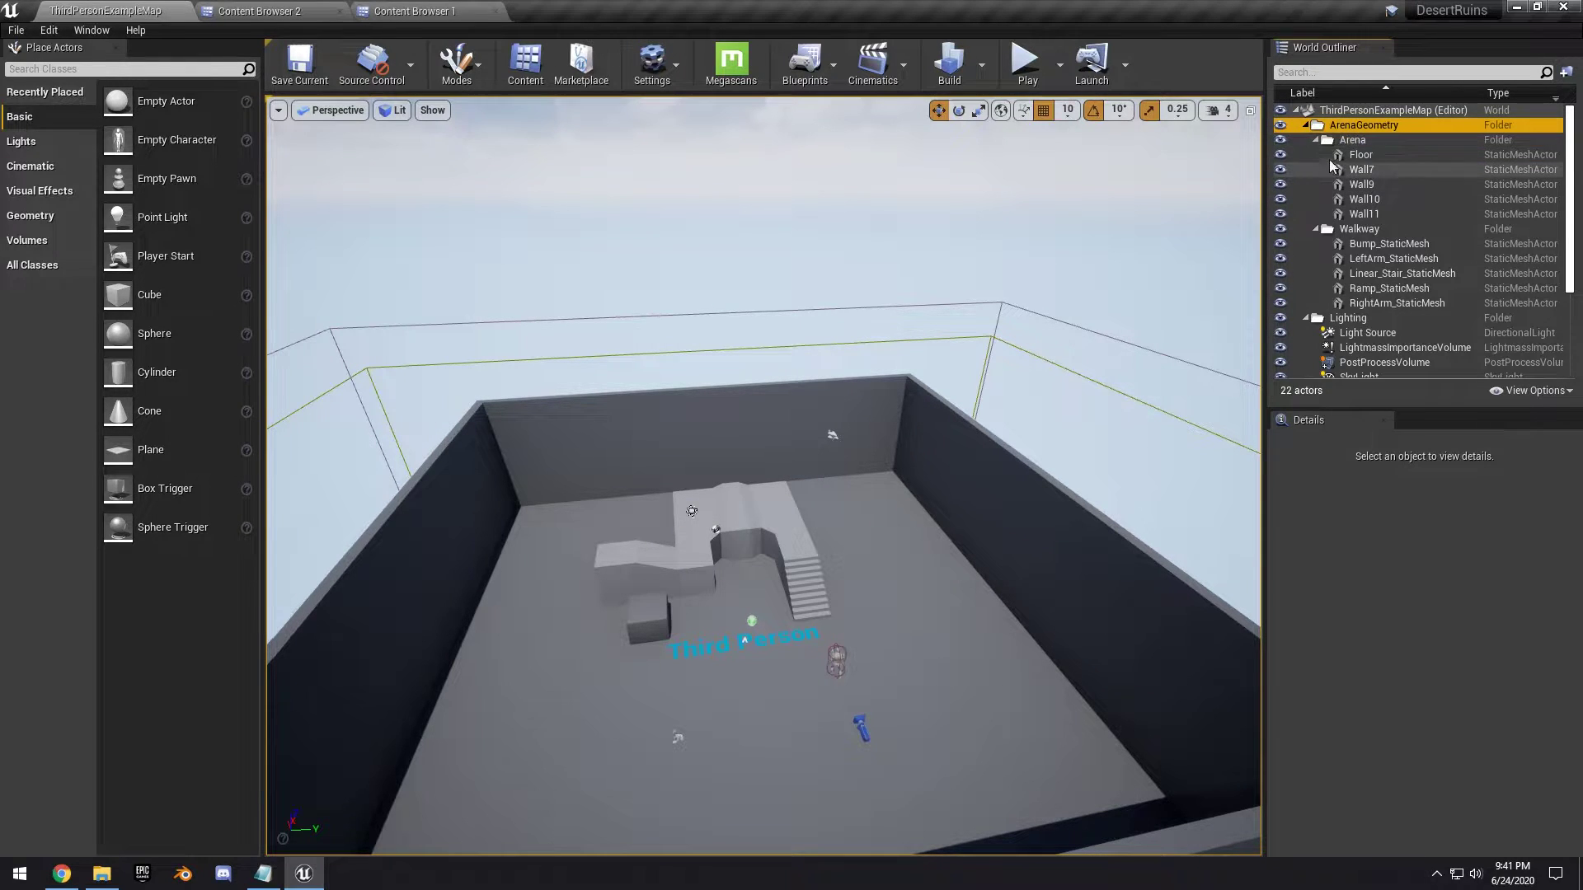
{"action": "left_click", "coordinate": [1316, 141]}
{"action": "left_click", "coordinate": [1316, 155]}
{"action": "left_click", "coordinate": [1355, 368]}
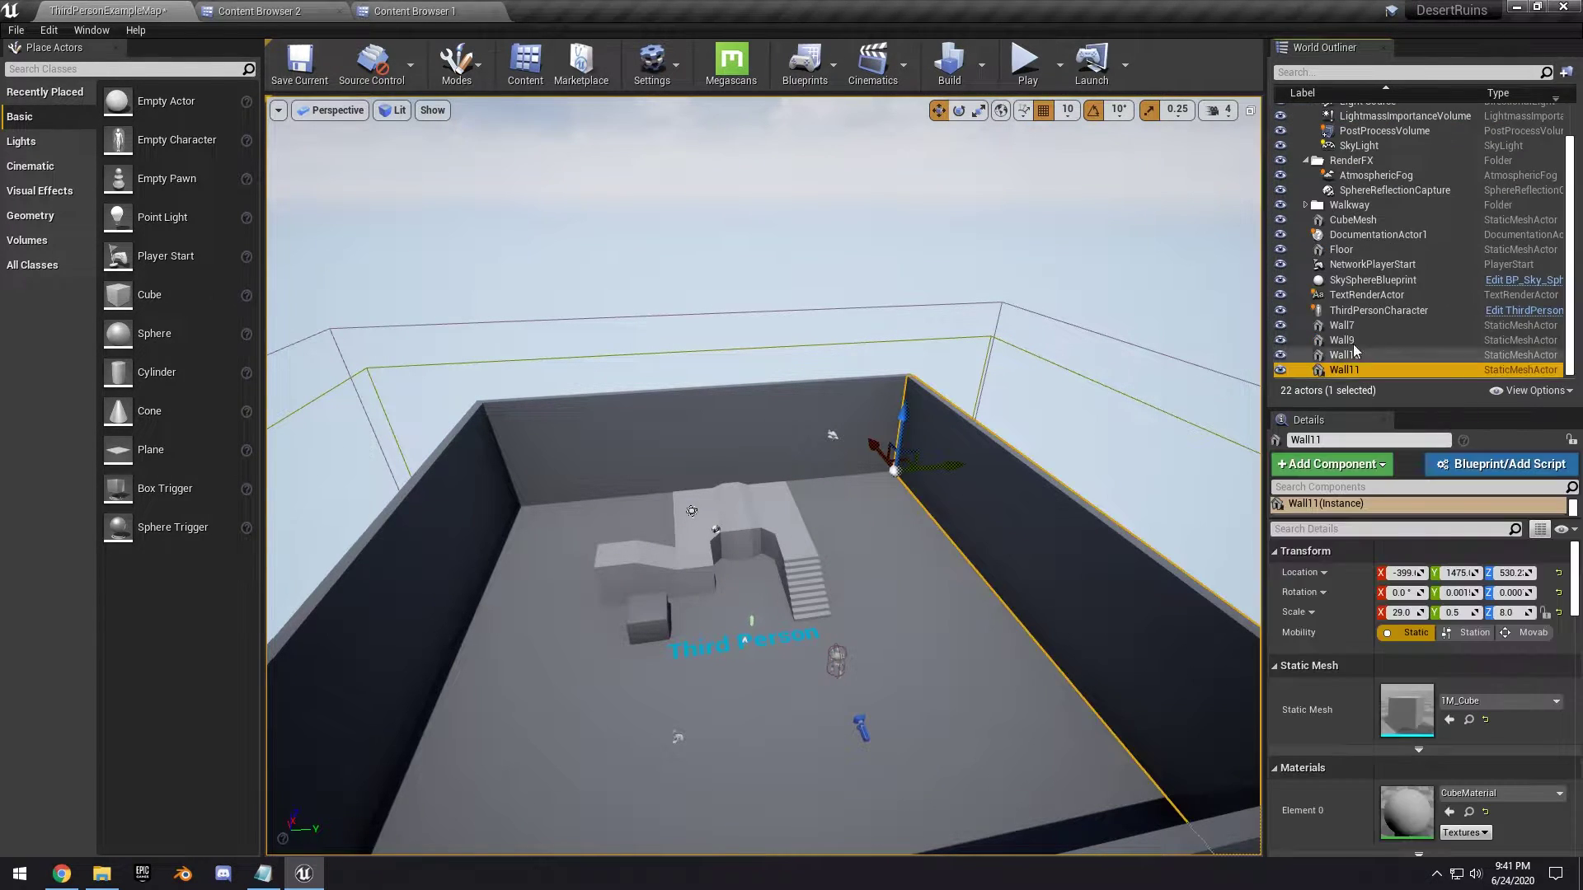
{"action": "left_click", "coordinate": [1341, 329]}
{"action": "left_click", "coordinate": [1344, 370], "text": "shift"}
{"action": "key", "text": "Delete"}
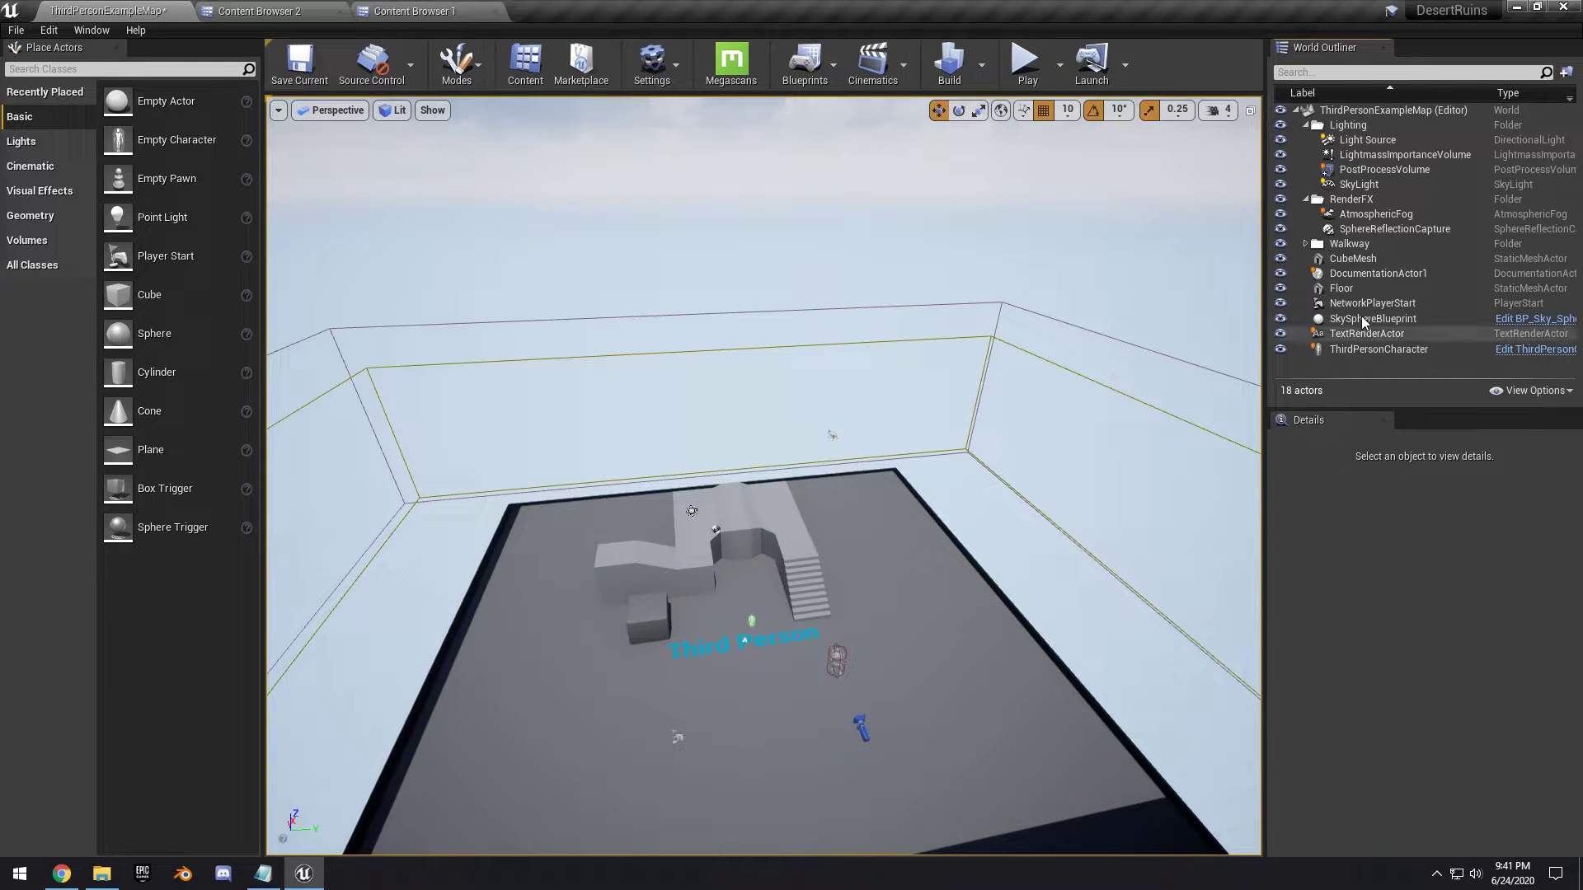
Delete the remaining floor, walkway, cube and text actors together with ThirdPersonCharacter from the level
{"action": "right_click_drag", "start_coordinate": [824, 585], "coordinate": [789, 623]}
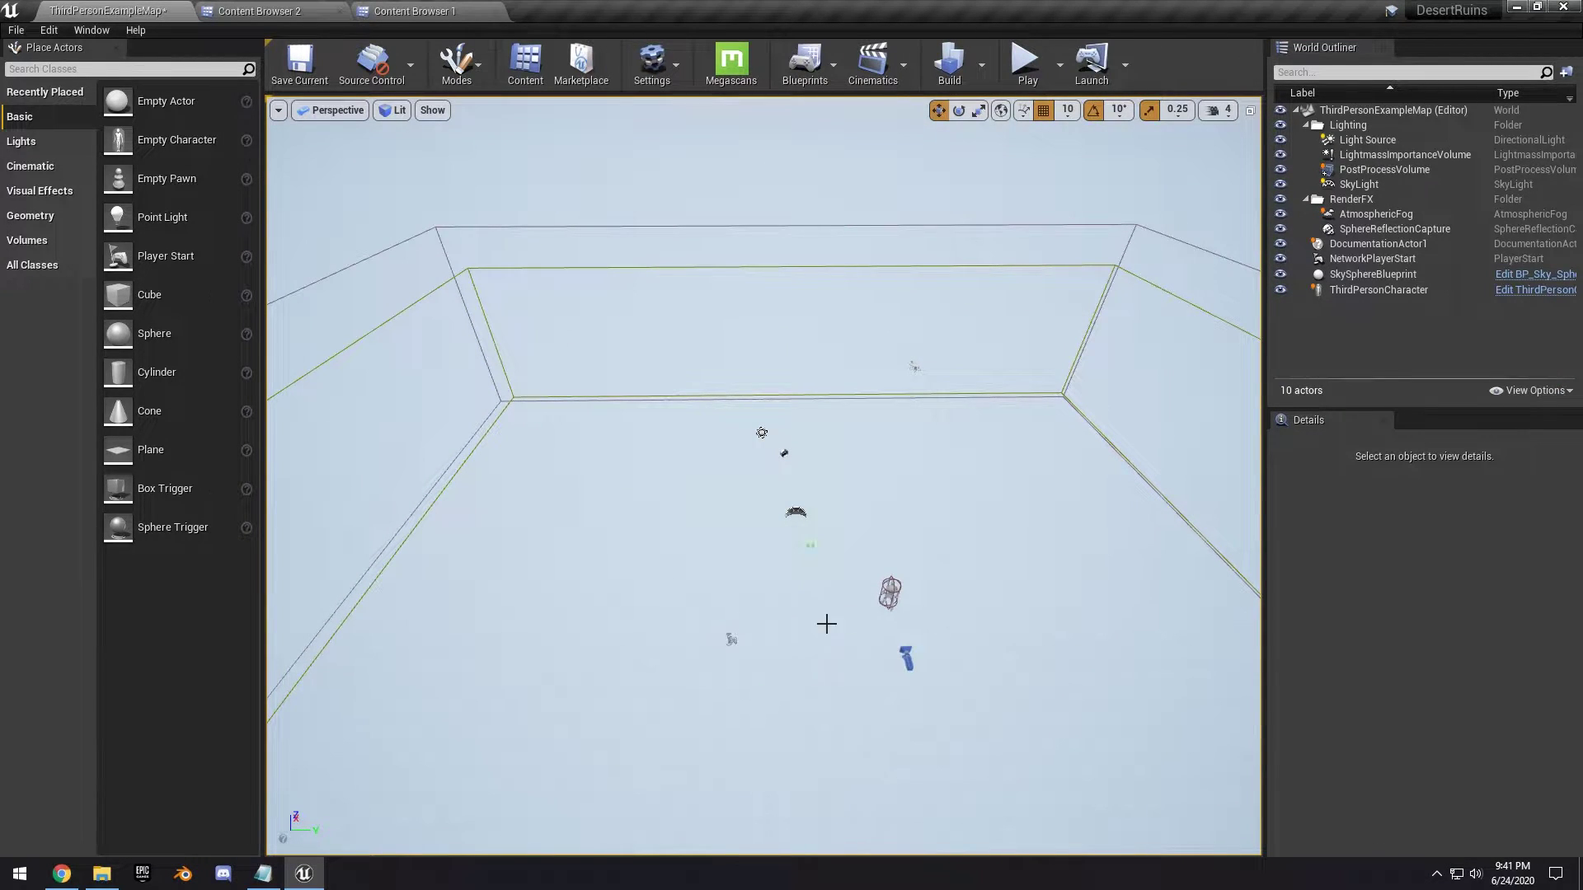
{"action": "left_click", "coordinate": [890, 587]}
{"action": "key", "text": "Delete"}
{"action": "right_click_drag", "start_coordinate": [940, 292], "coordinate": [944, 239]}
{"action": "left_click", "coordinate": [1348, 126]}
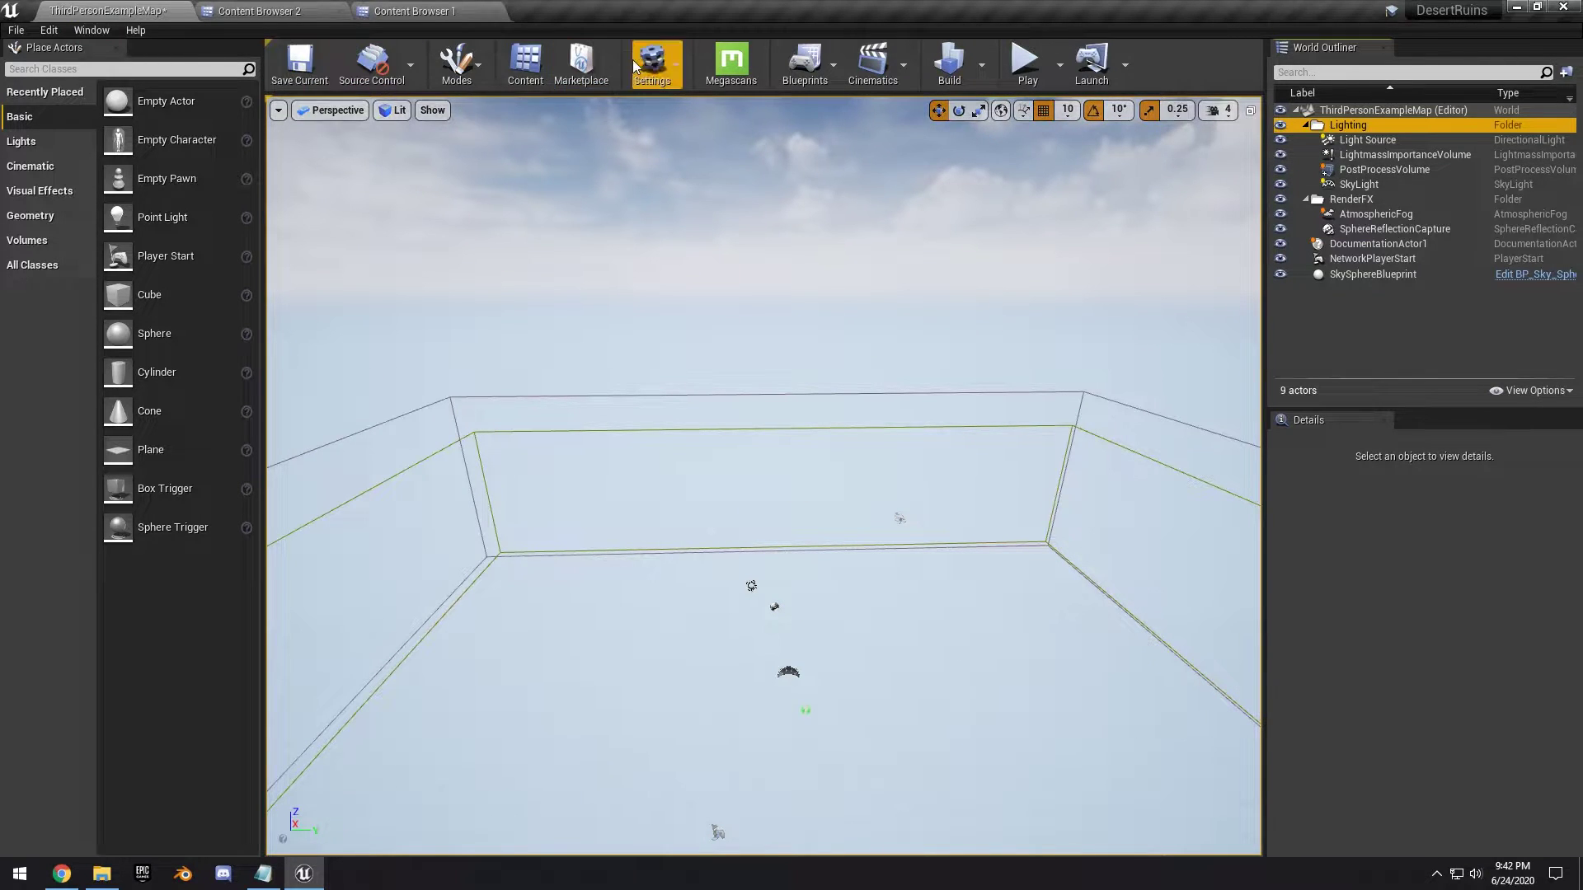
Start a new landscape imported from file and load the desert heightmap from the Desktop
{"action": "left_click", "coordinate": [456, 66]}
{"action": "left_click", "coordinate": [474, 136]}
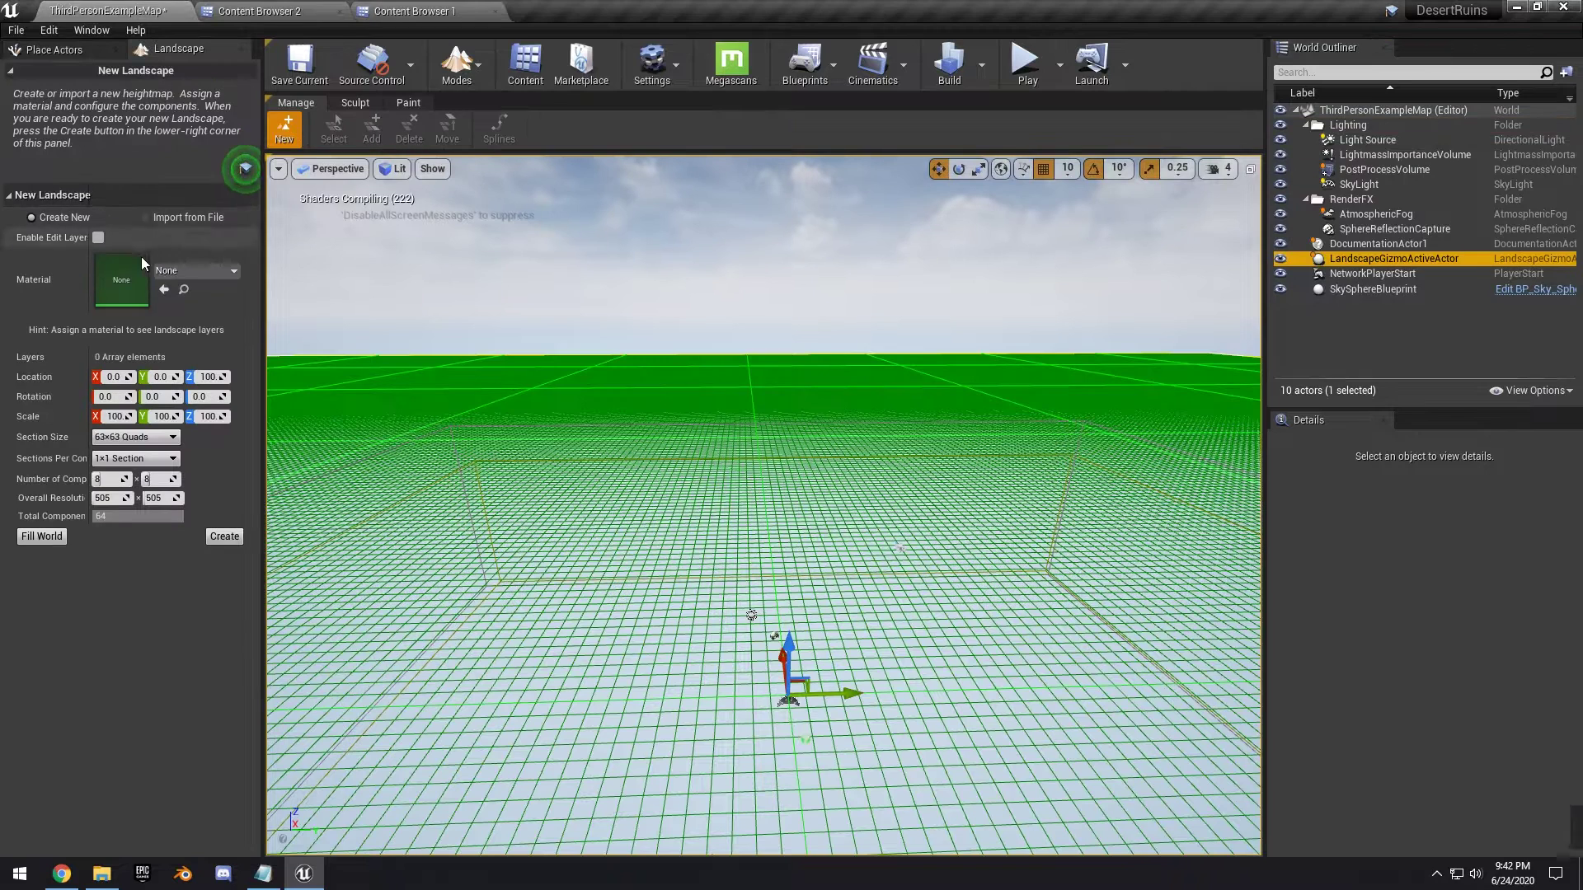
{"action": "left_click", "coordinate": [145, 218]}
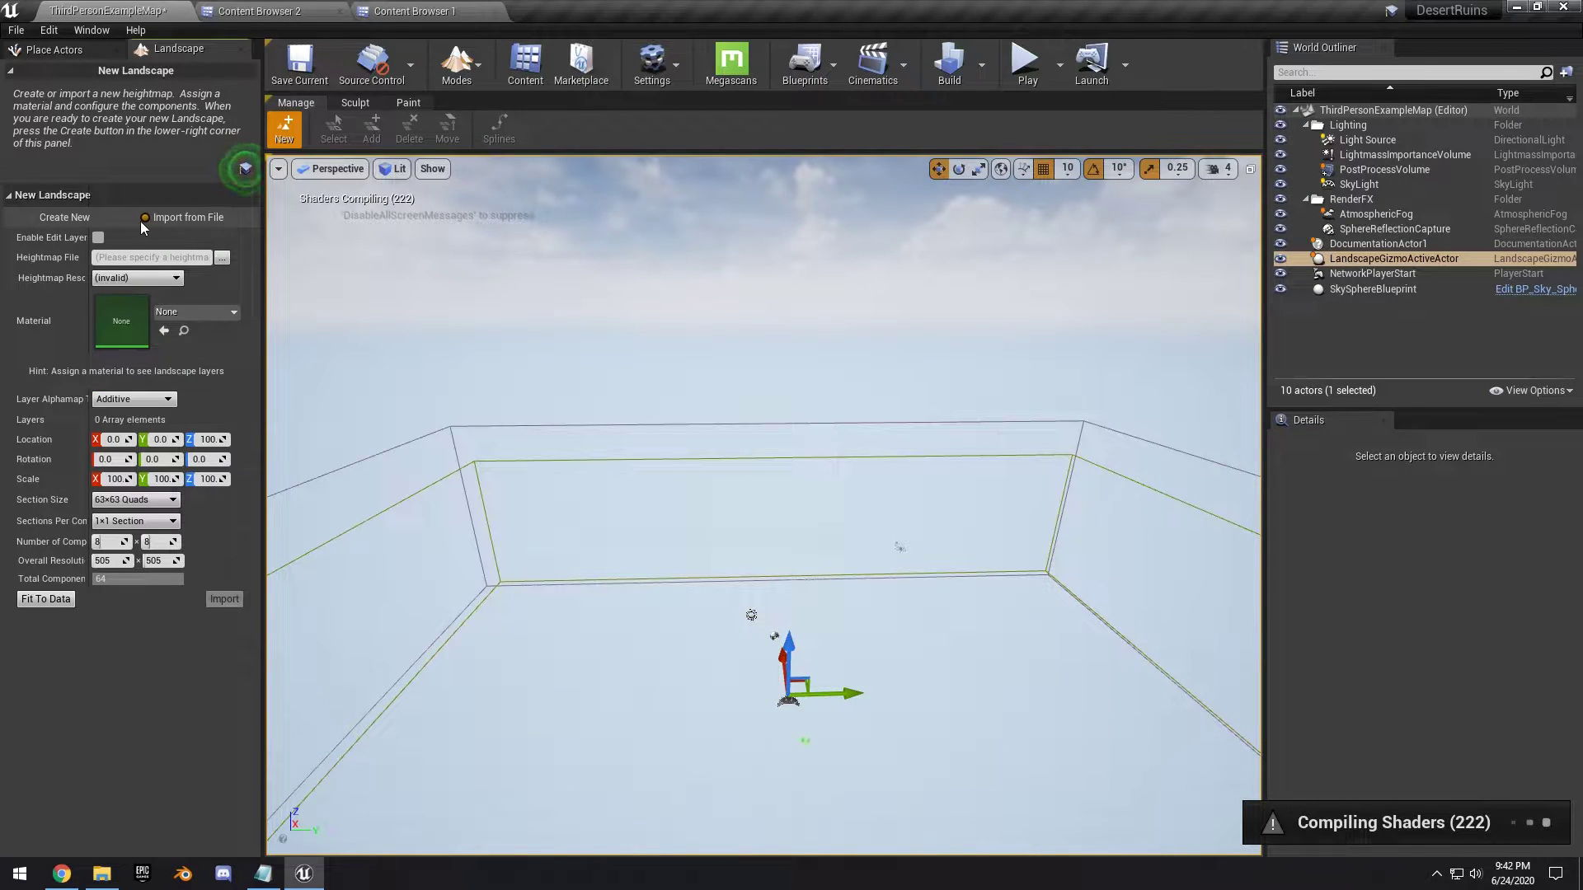
{"action": "left_click", "coordinate": [221, 259]}
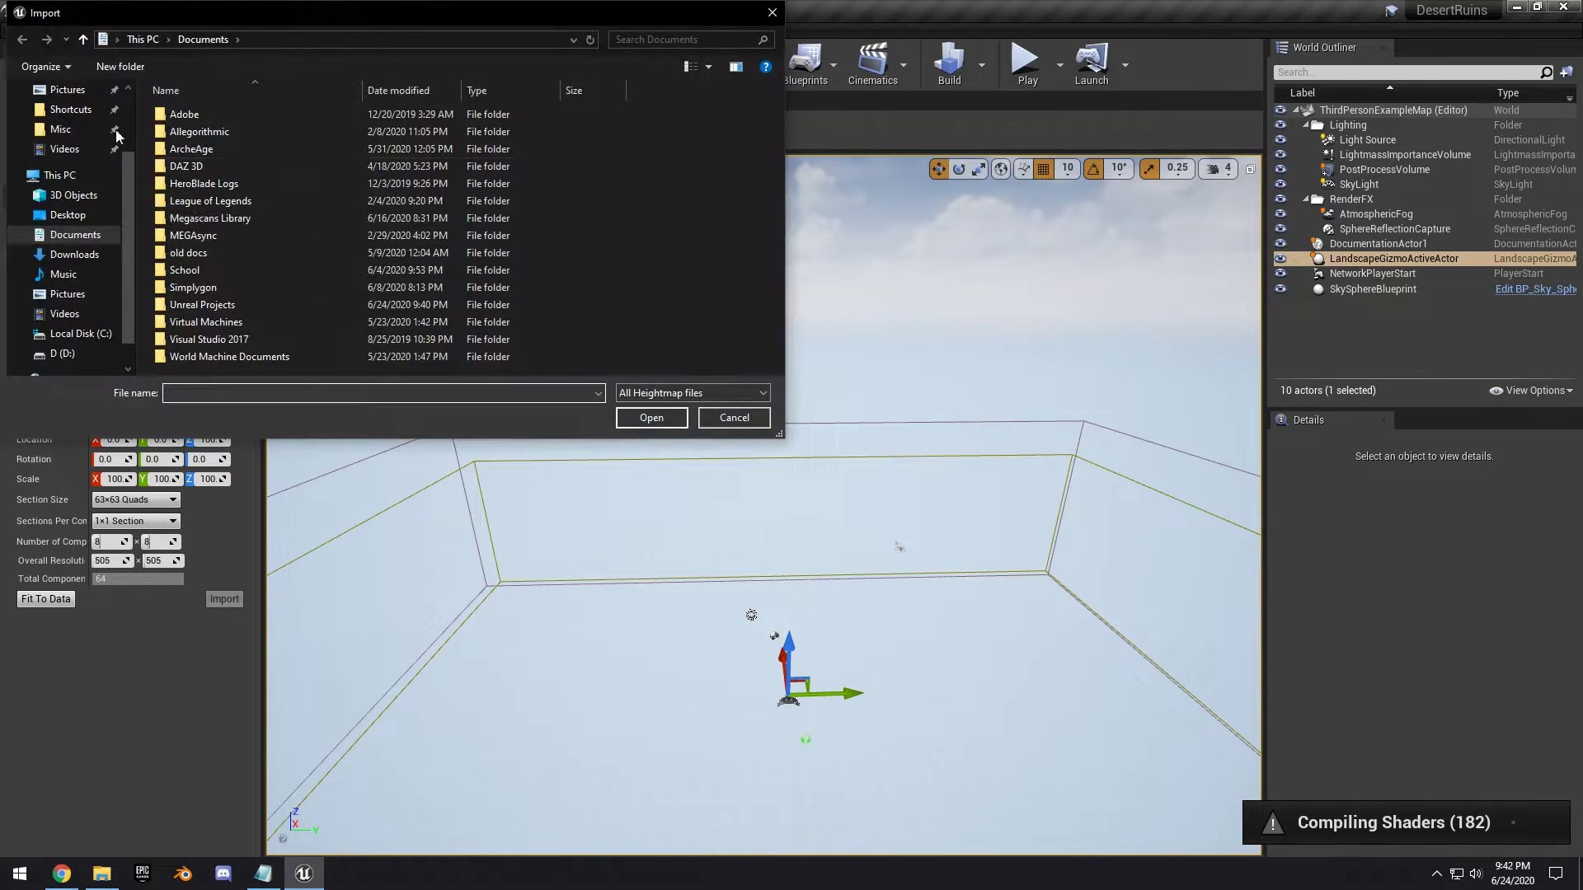
{"action": "left_click", "coordinate": [68, 124]}
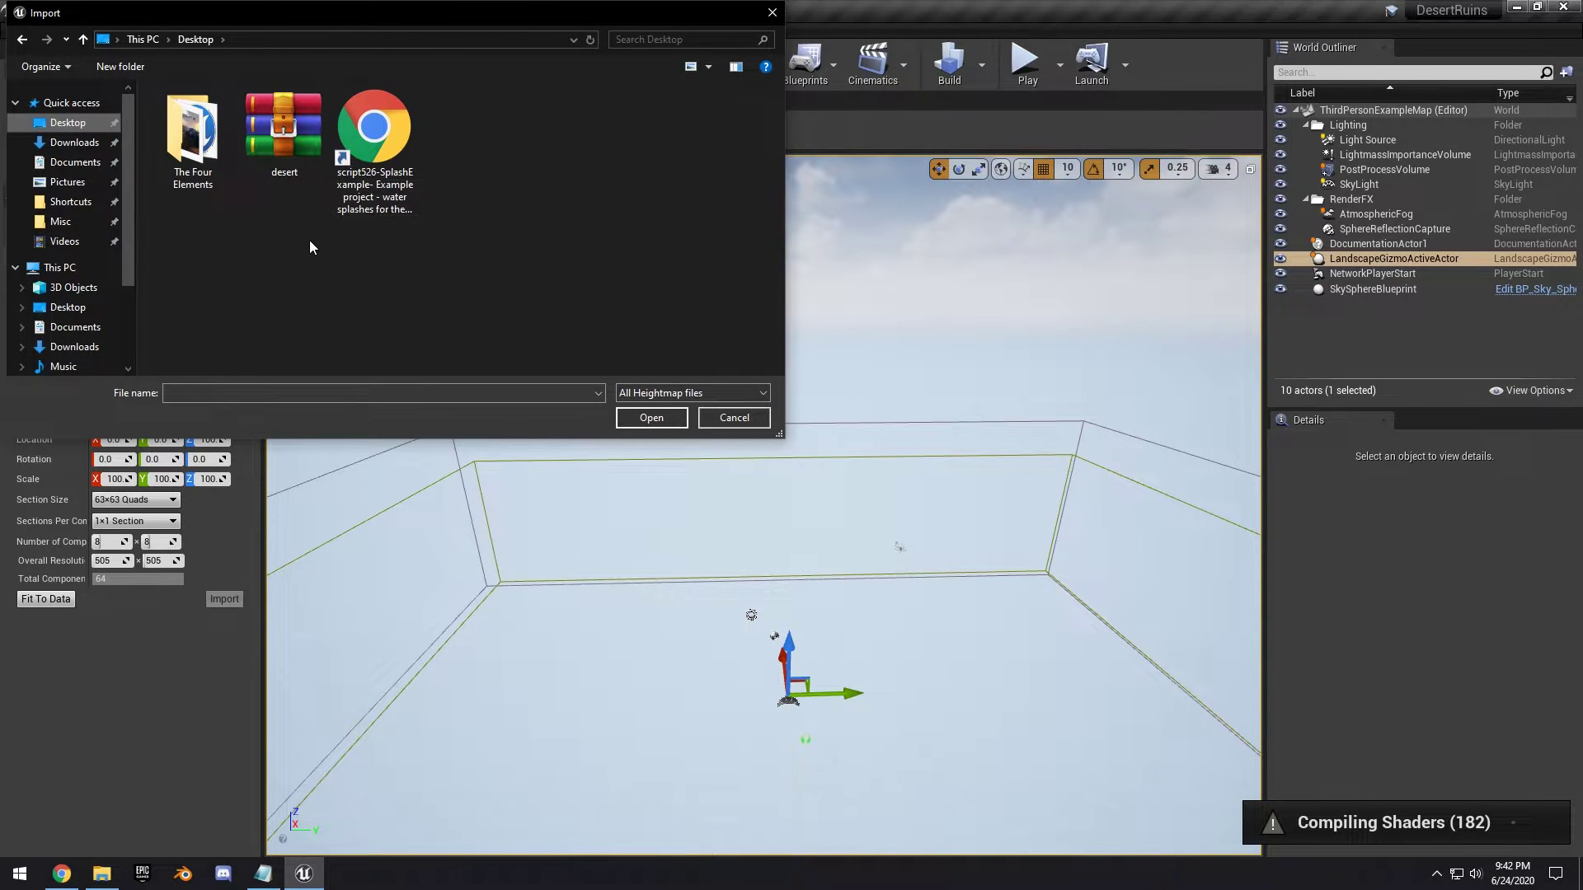
{"action": "left_click", "coordinate": [300, 147]}
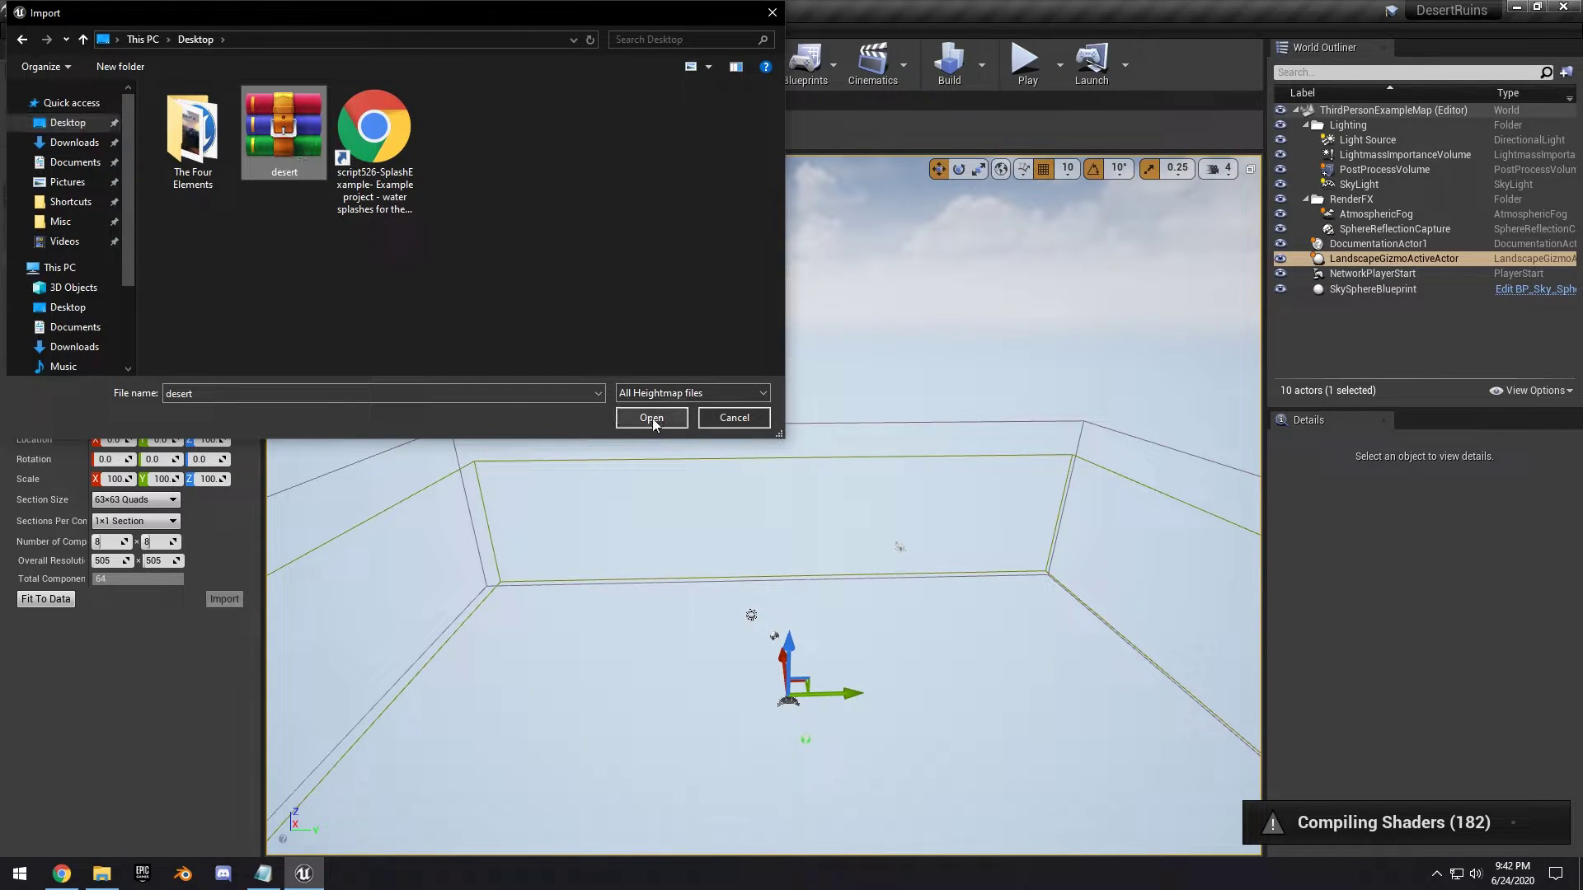
{"action": "left_click", "coordinate": [651, 418]}
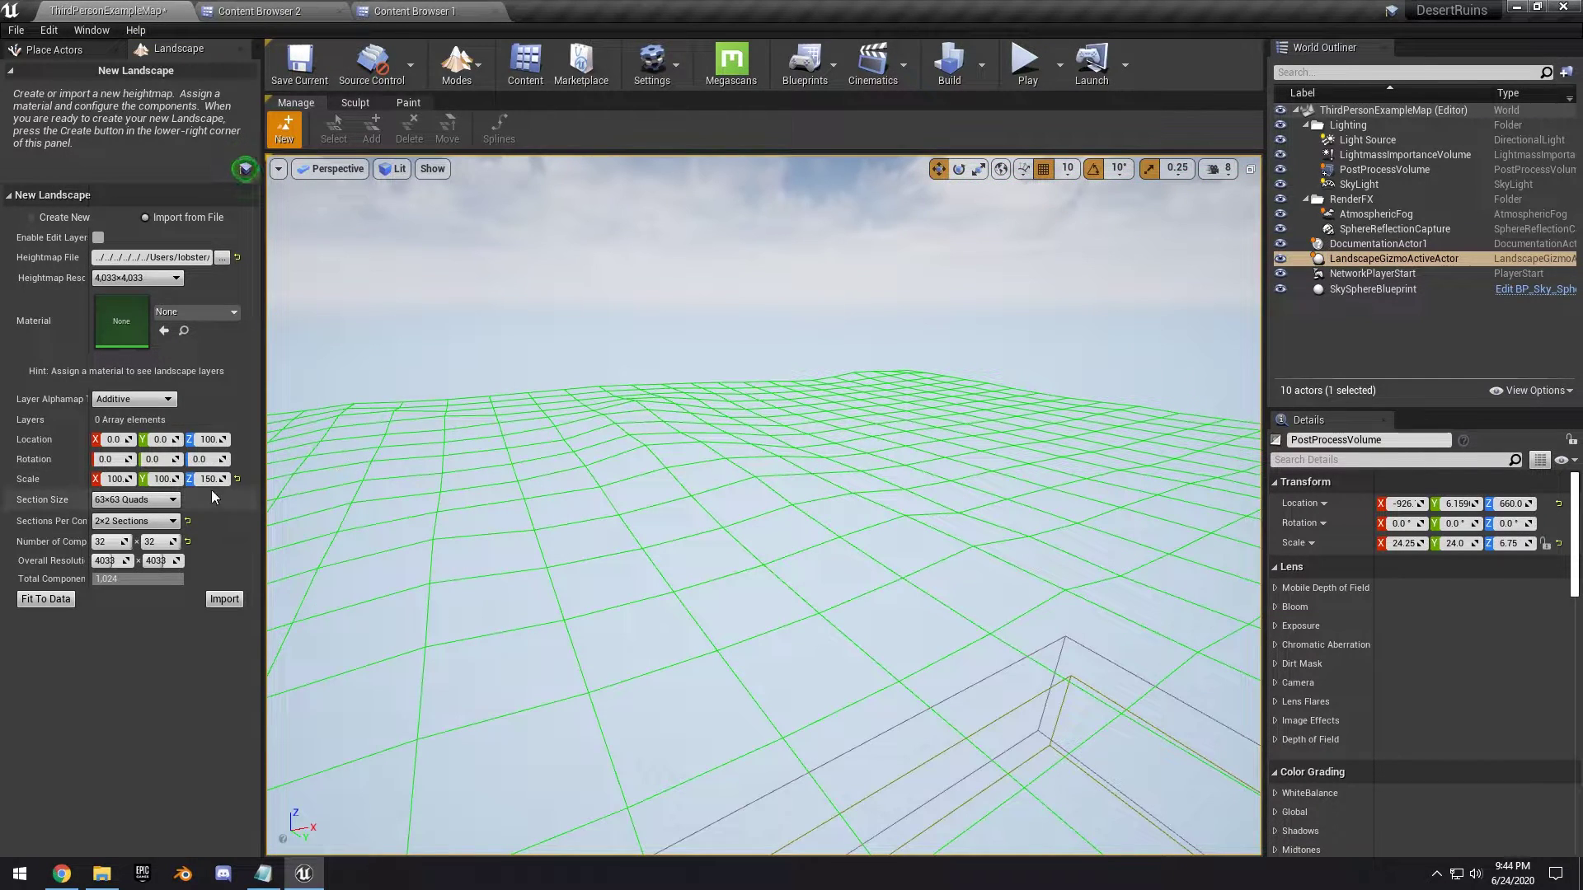
Set the new landscape's Z scale to 175 and import it into the level
{"action": "left_click", "coordinate": [217, 481]}
{"action": "type", "text": "17"}
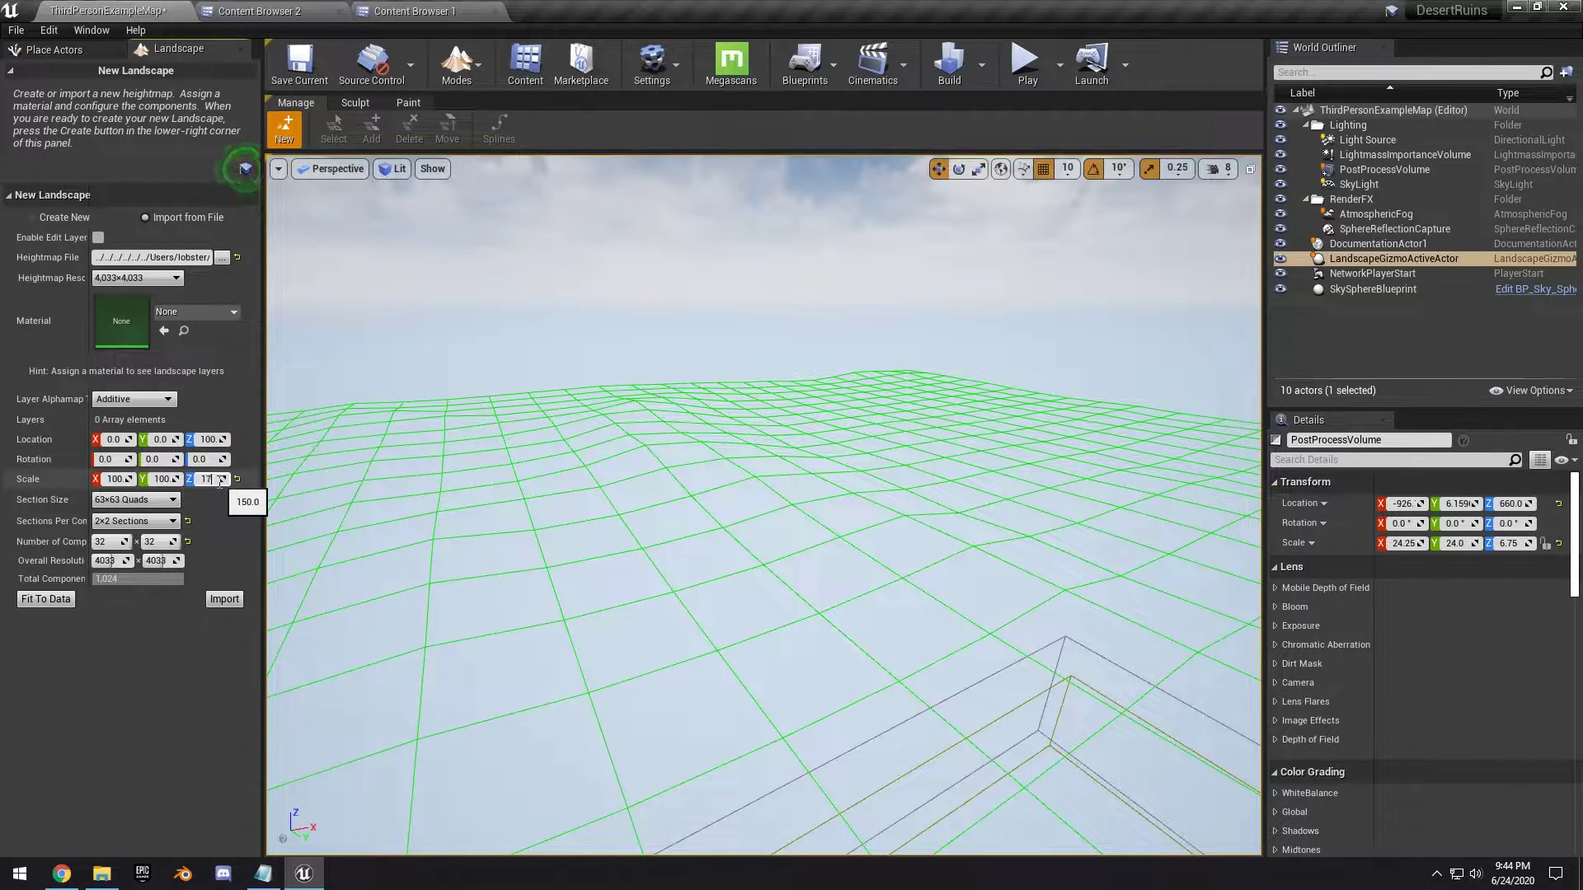
{"action": "left_click_drag", "start_coordinate": [219, 482], "coordinate": [233, 482]}
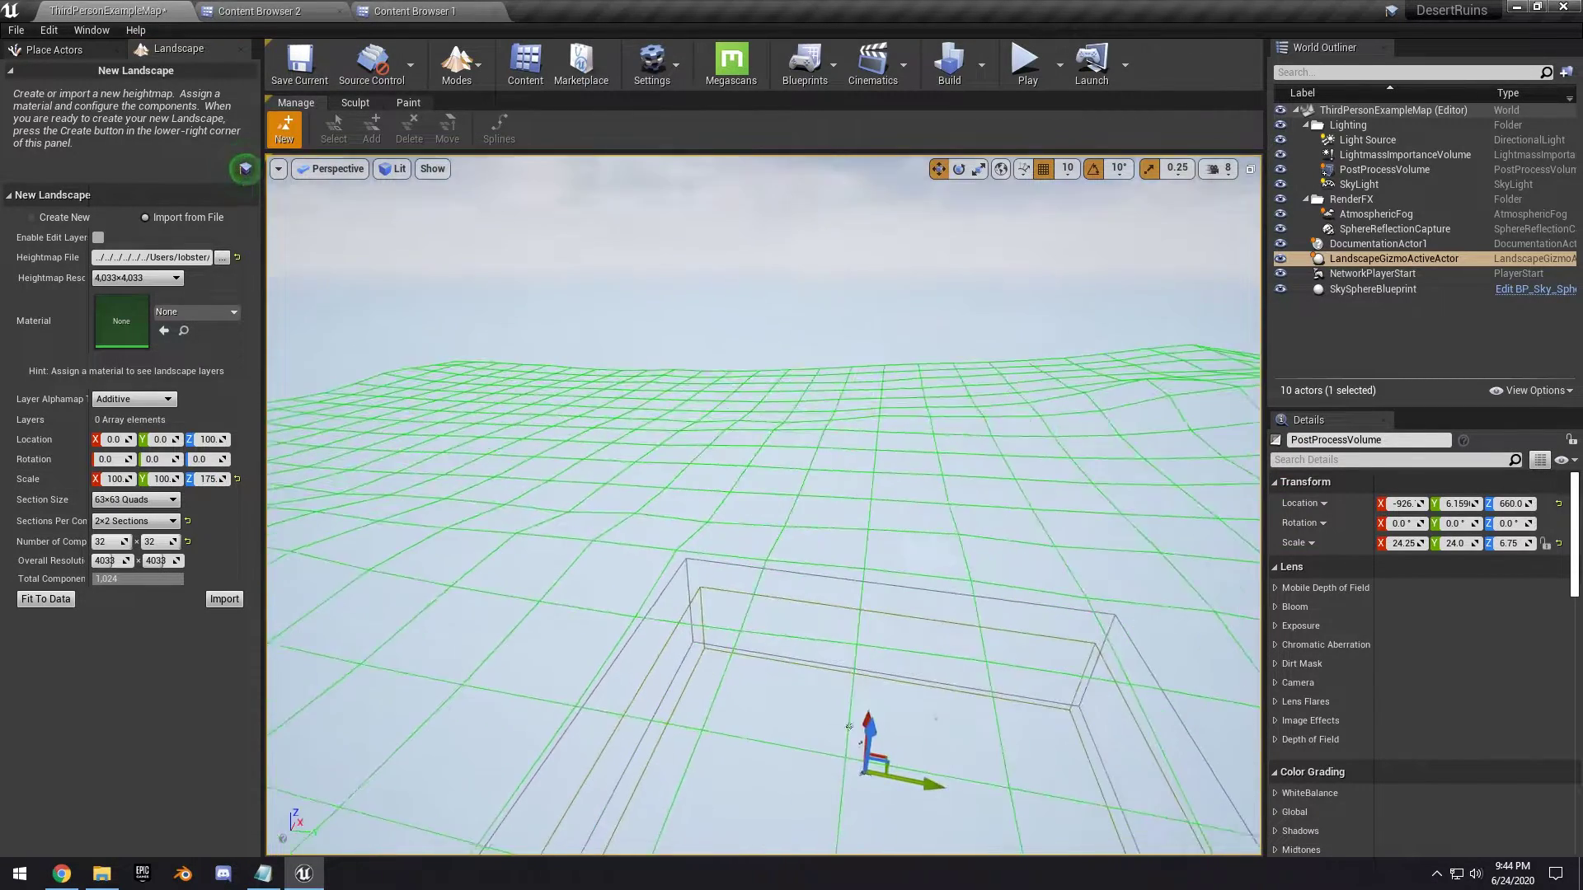
{"action": "left_click", "coordinate": [224, 599]}
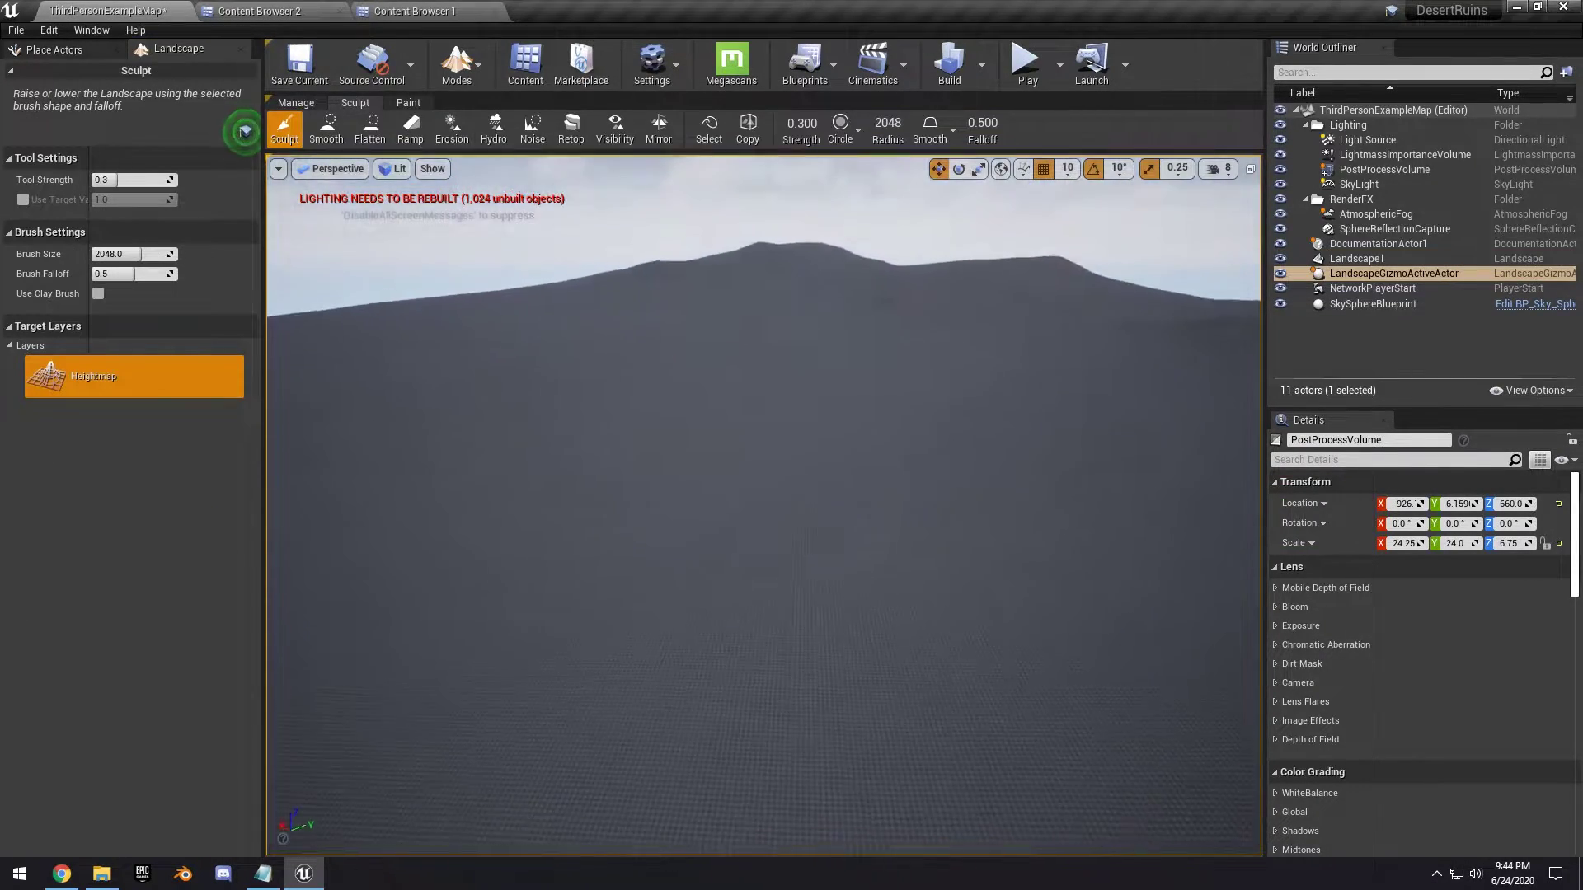
Set the mobility of both the Light Source and the SkyLight to Movable
{"action": "left_click", "coordinate": [1221, 171]}
{"action": "left_click", "coordinate": [1249, 210]}
{"action": "left_click", "coordinate": [1369, 370]}
{"action": "left_click", "coordinate": [1358, 141]}
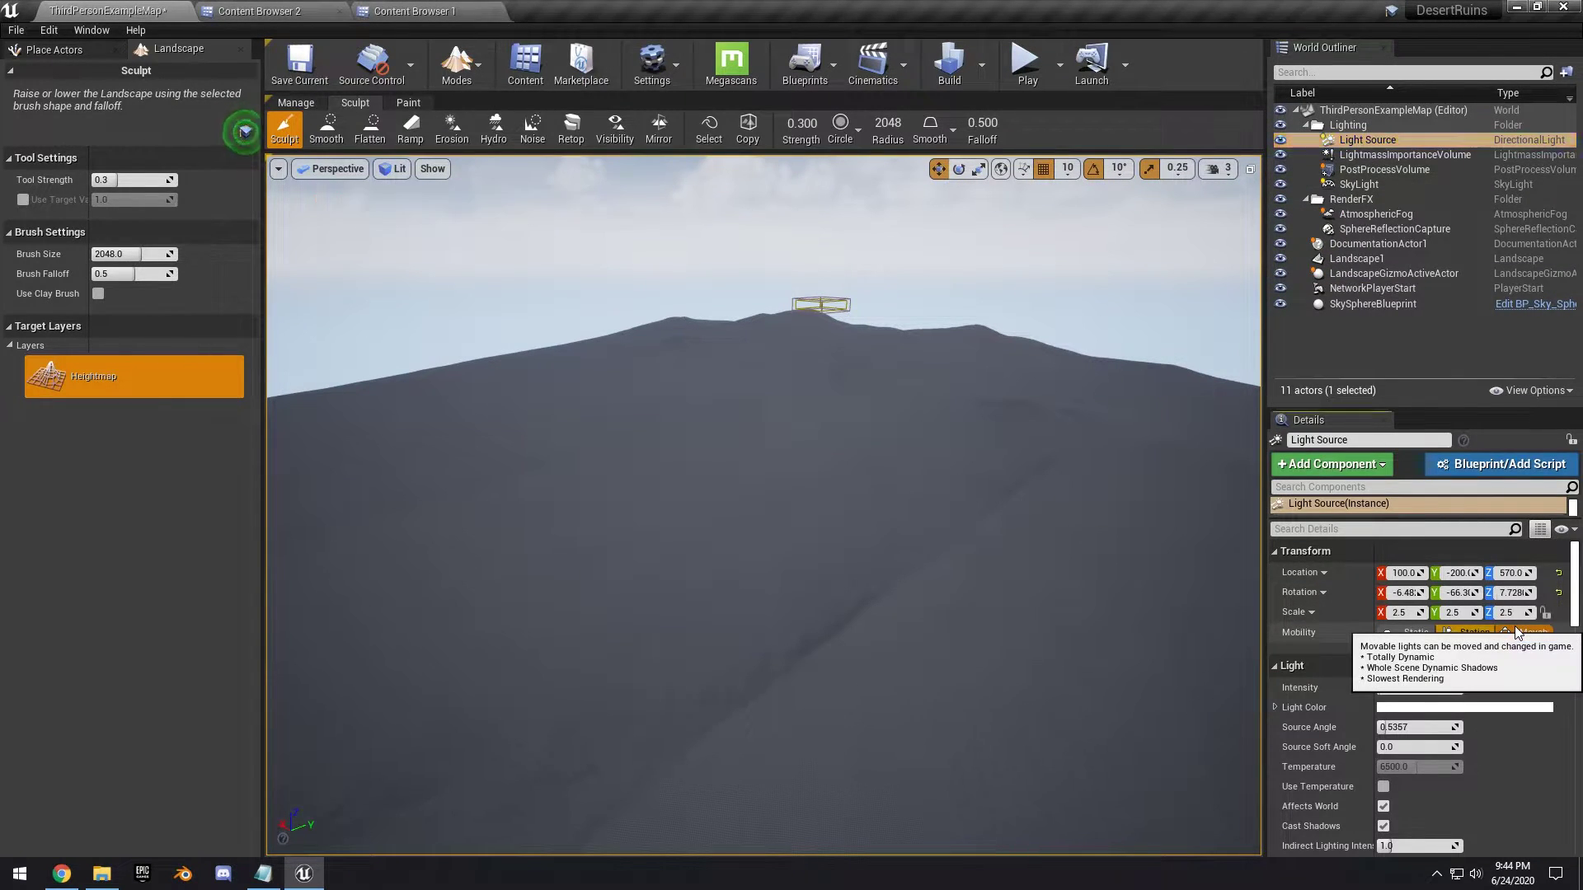
{"action": "left_click", "coordinate": [1516, 628]}
{"action": "left_click", "coordinate": [1363, 183]}
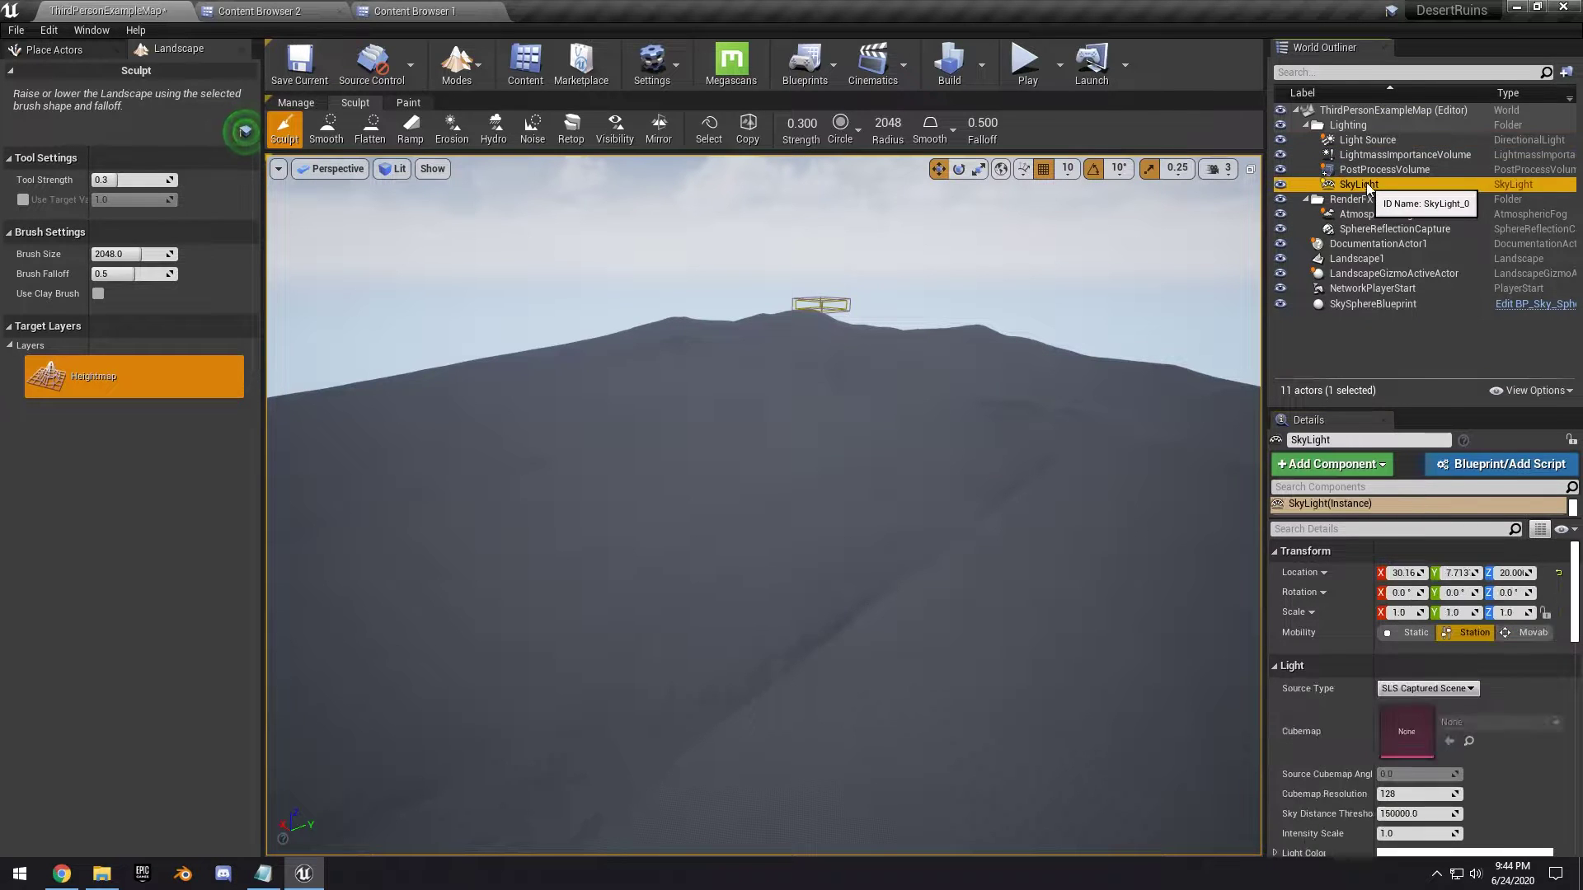
{"action": "left_click", "coordinate": [1535, 633]}
Leave landscape editing for Select mode and raise Landscape1 to a Z location of about 29020
{"action": "key", "text": "w"}
{"action": "scroll", "coordinate": [964, 503], "scroll_direction": "up", "scroll_amount": 1}
{"action": "right_click_drag", "start_coordinate": [1030, 494], "coordinate": [1146, 485]}
{"action": "right_click_drag", "start_coordinate": [778, 470], "coordinate": [783, 461]}
{"action": "left_click", "coordinate": [456, 62]}
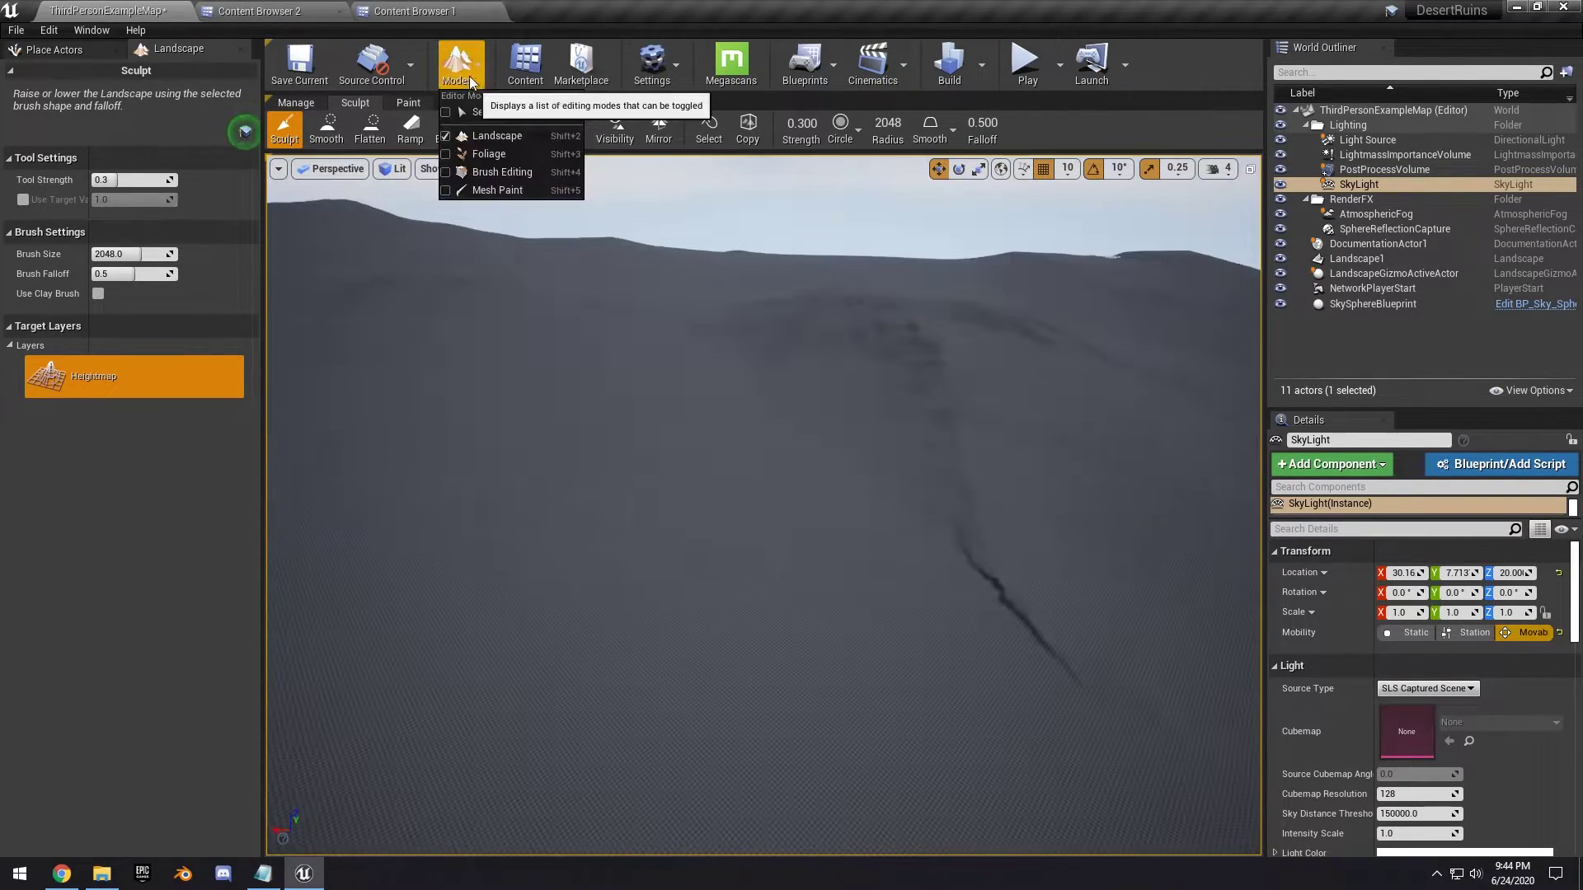
{"action": "left_click", "coordinate": [476, 113]}
{"action": "right_click_drag", "start_coordinate": [827, 244], "coordinate": [827, 229]}
{"action": "right_click_drag", "start_coordinate": [827, 229], "coordinate": [833, 234]}
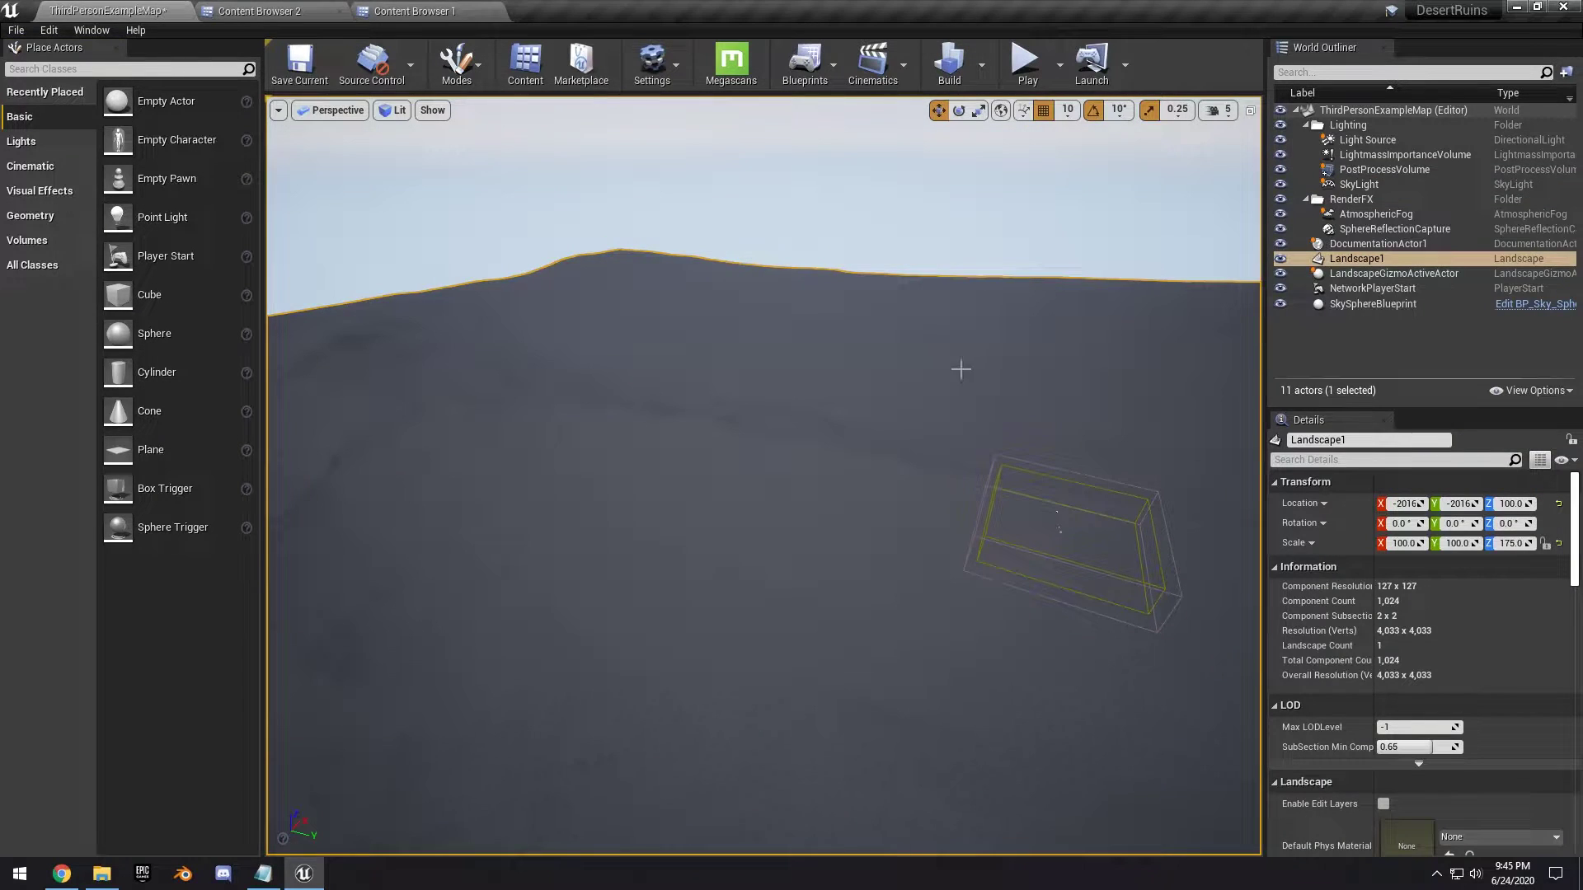
{"action": "right_click_drag", "start_coordinate": [960, 369], "coordinate": [961, 362]}
{"action": "right_click_drag", "start_coordinate": [578, 306], "coordinate": [542, 309]}
{"action": "left_click_drag", "start_coordinate": [632, 316], "coordinate": [880, 497]}
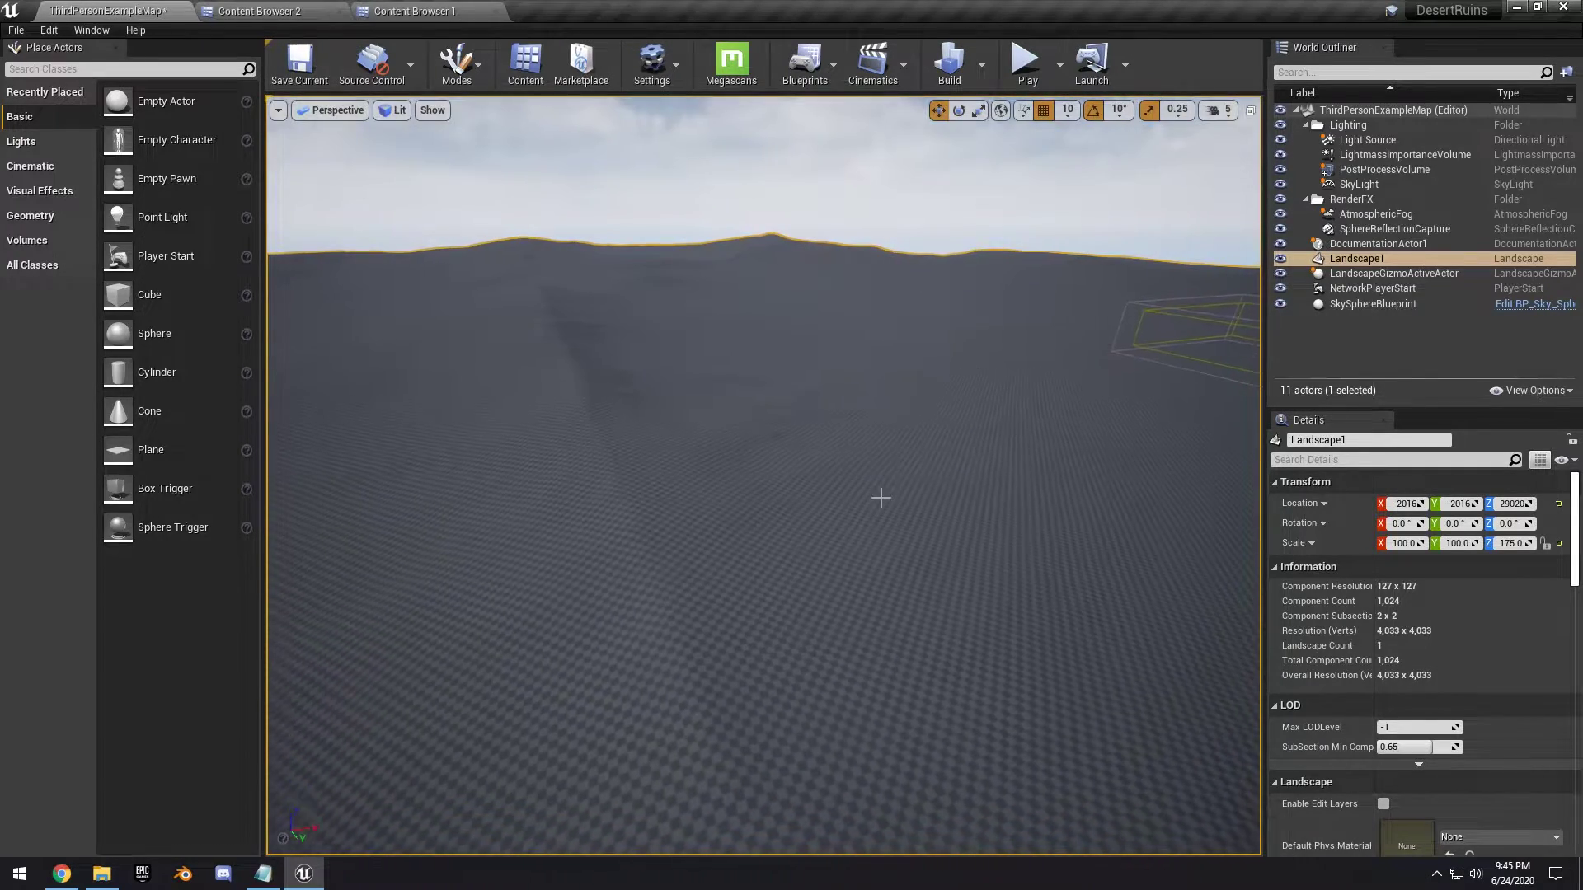
Play the level from a spot on the raised landscape, and stop the session
{"action": "right_click", "coordinate": [881, 497]}
{"action": "left_click", "coordinate": [930, 446]}
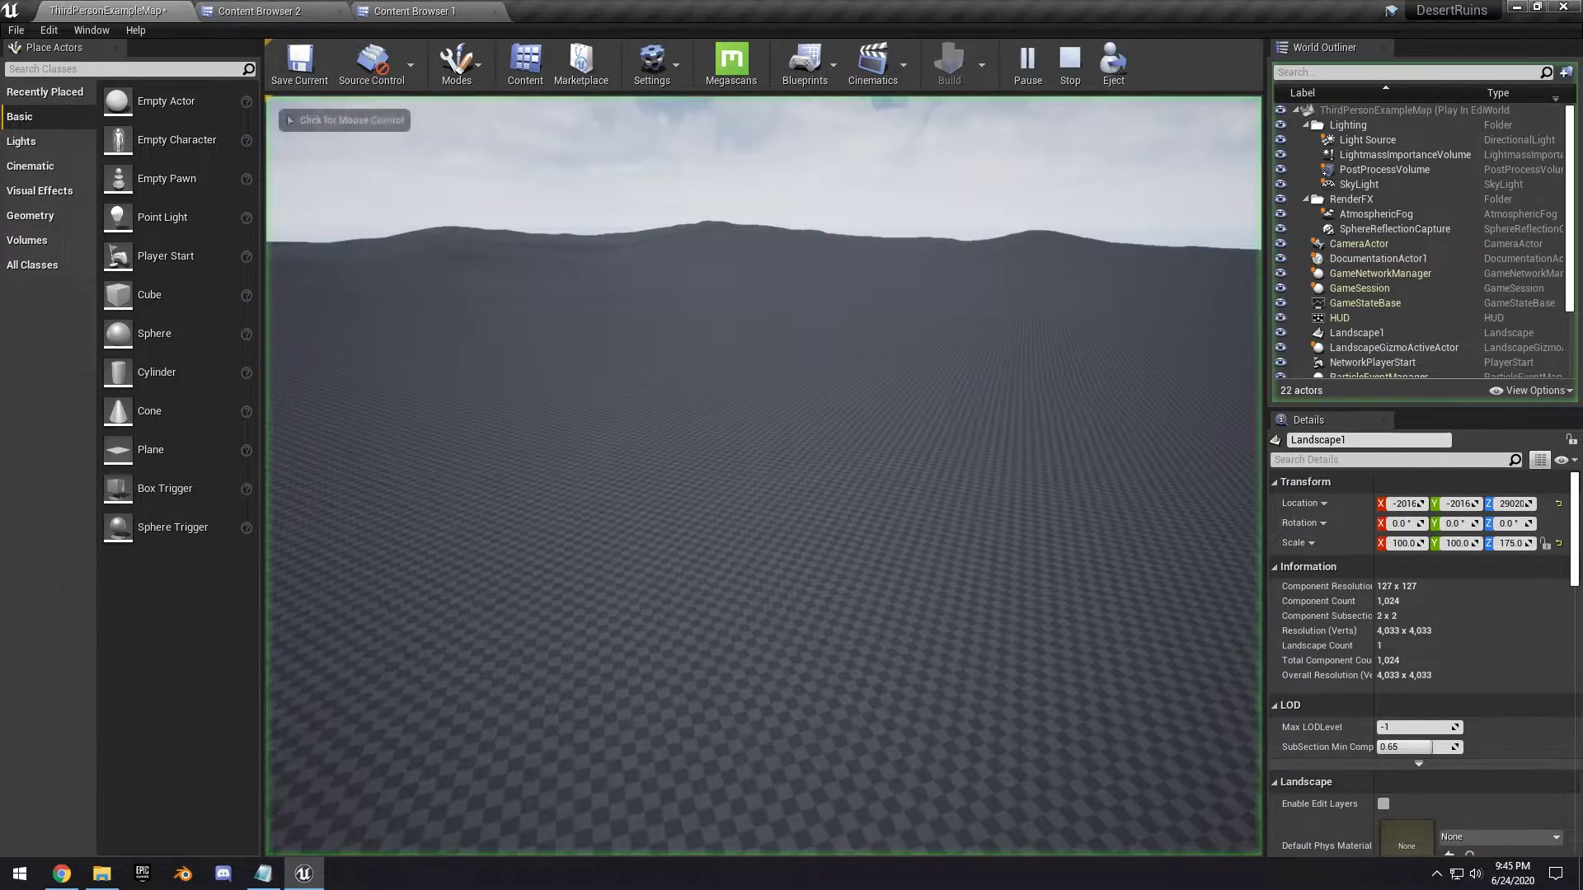
{"action": "key", "text": "Escape"}
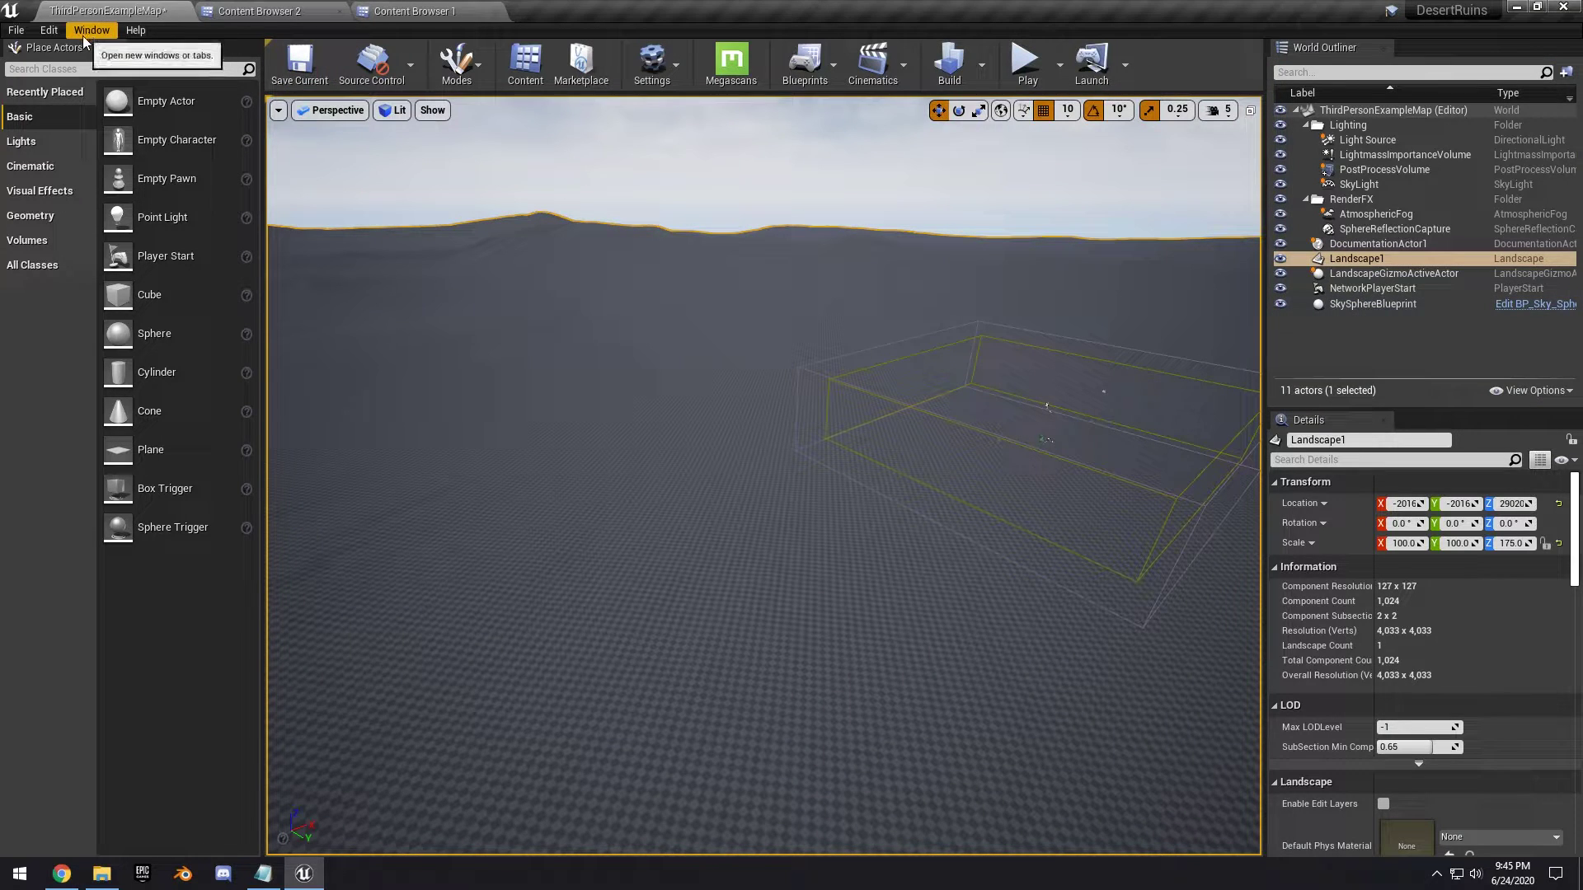
Show the World Settings and reset Kill Z to its default of -1048575.0
{"action": "left_click", "coordinate": [83, 36]}
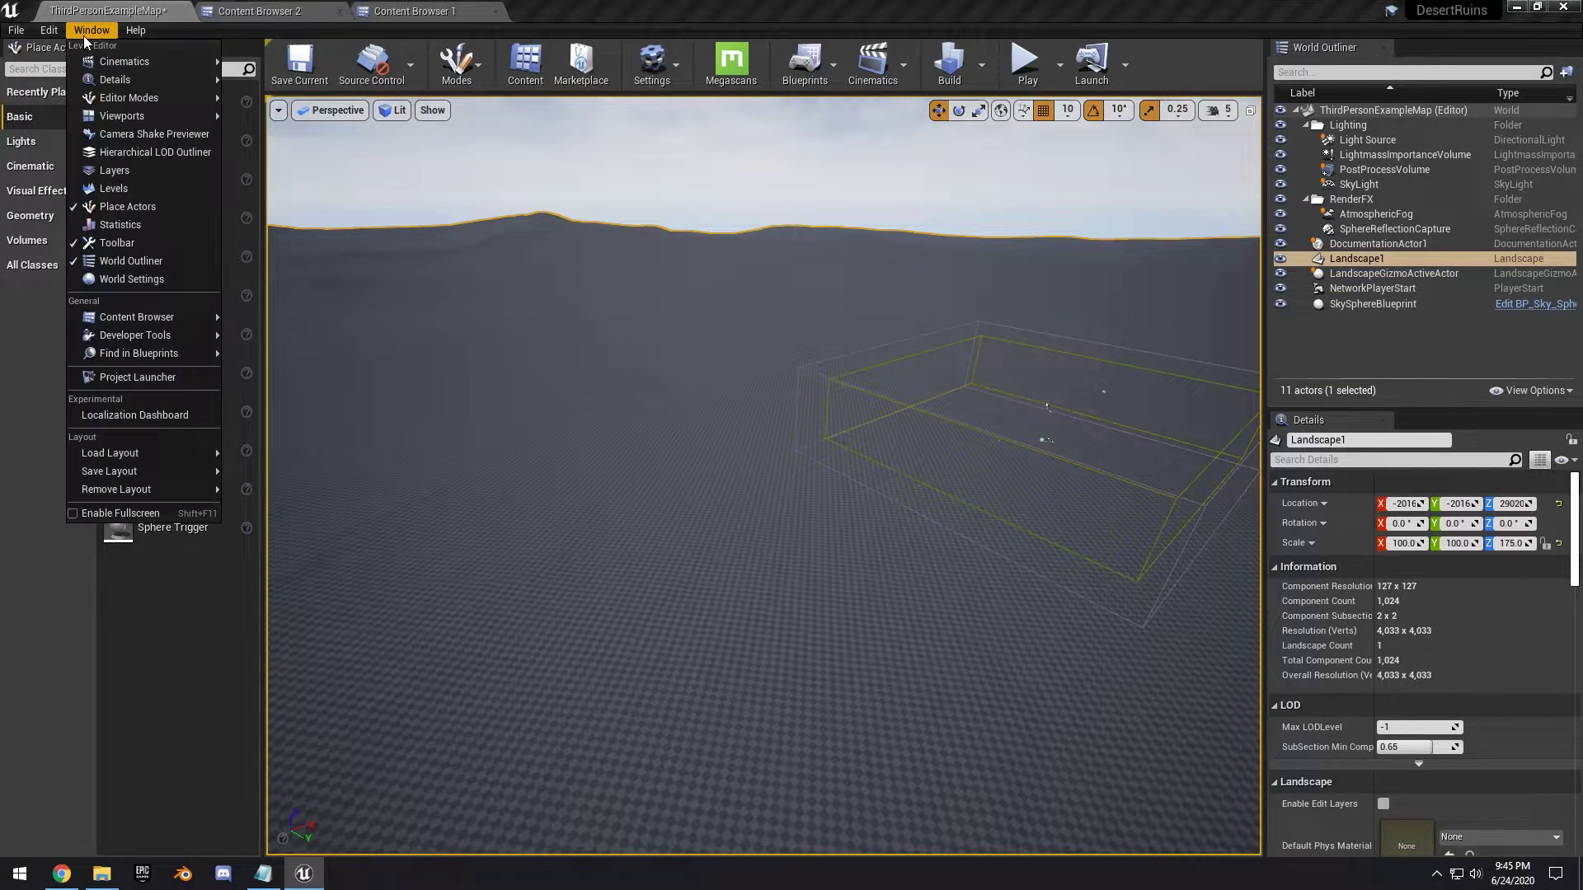
{"action": "left_click", "coordinate": [117, 279]}
{"action": "scroll", "coordinate": [1418, 541], "scroll_direction": "down", "scroll_amount": 5}
{"action": "left_click", "coordinate": [1474, 574]}
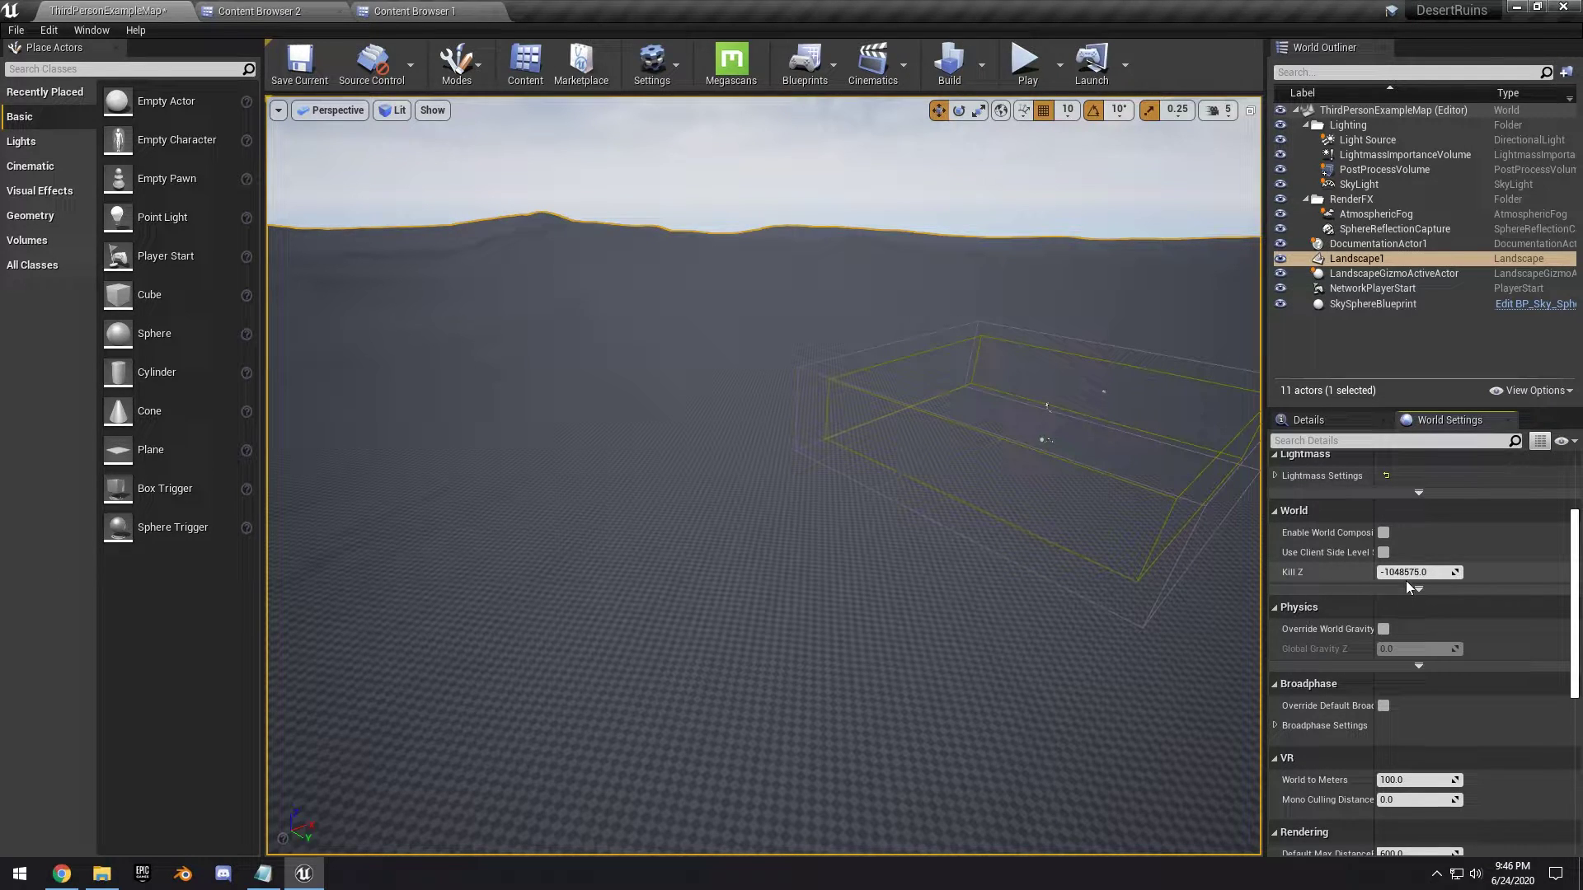
Test the level again with the character from a point on the landscape, stop playing, and view the terrain from farther away
{"action": "right_click", "coordinate": [774, 675]}
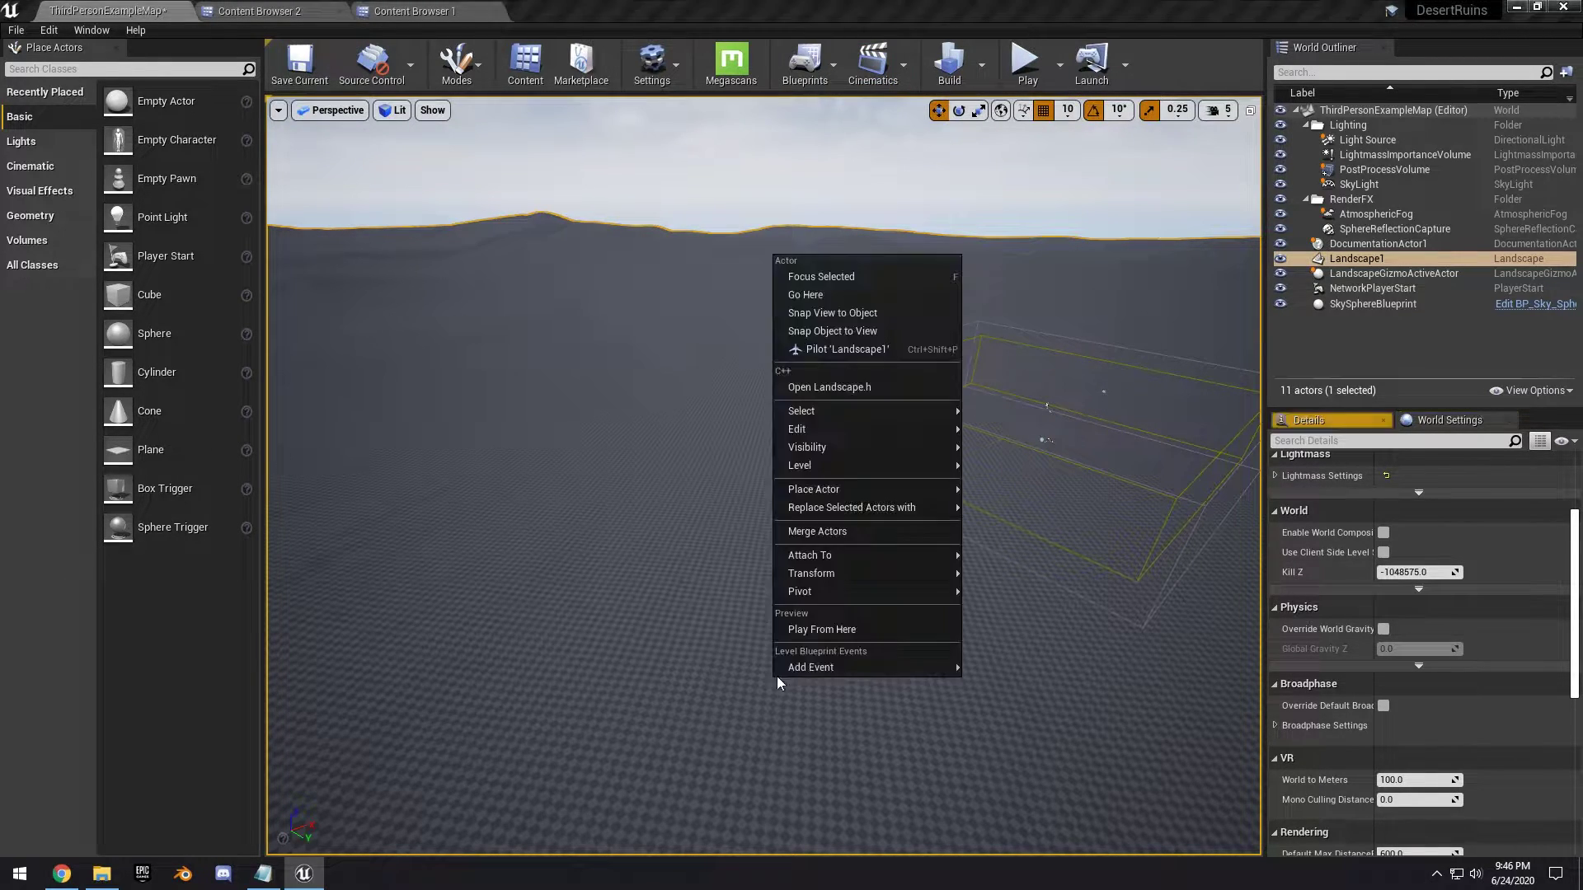
{"action": "left_click", "coordinate": [839, 624]}
{"action": "left_click", "coordinate": [852, 621]}
{"action": "key", "text": "w"}
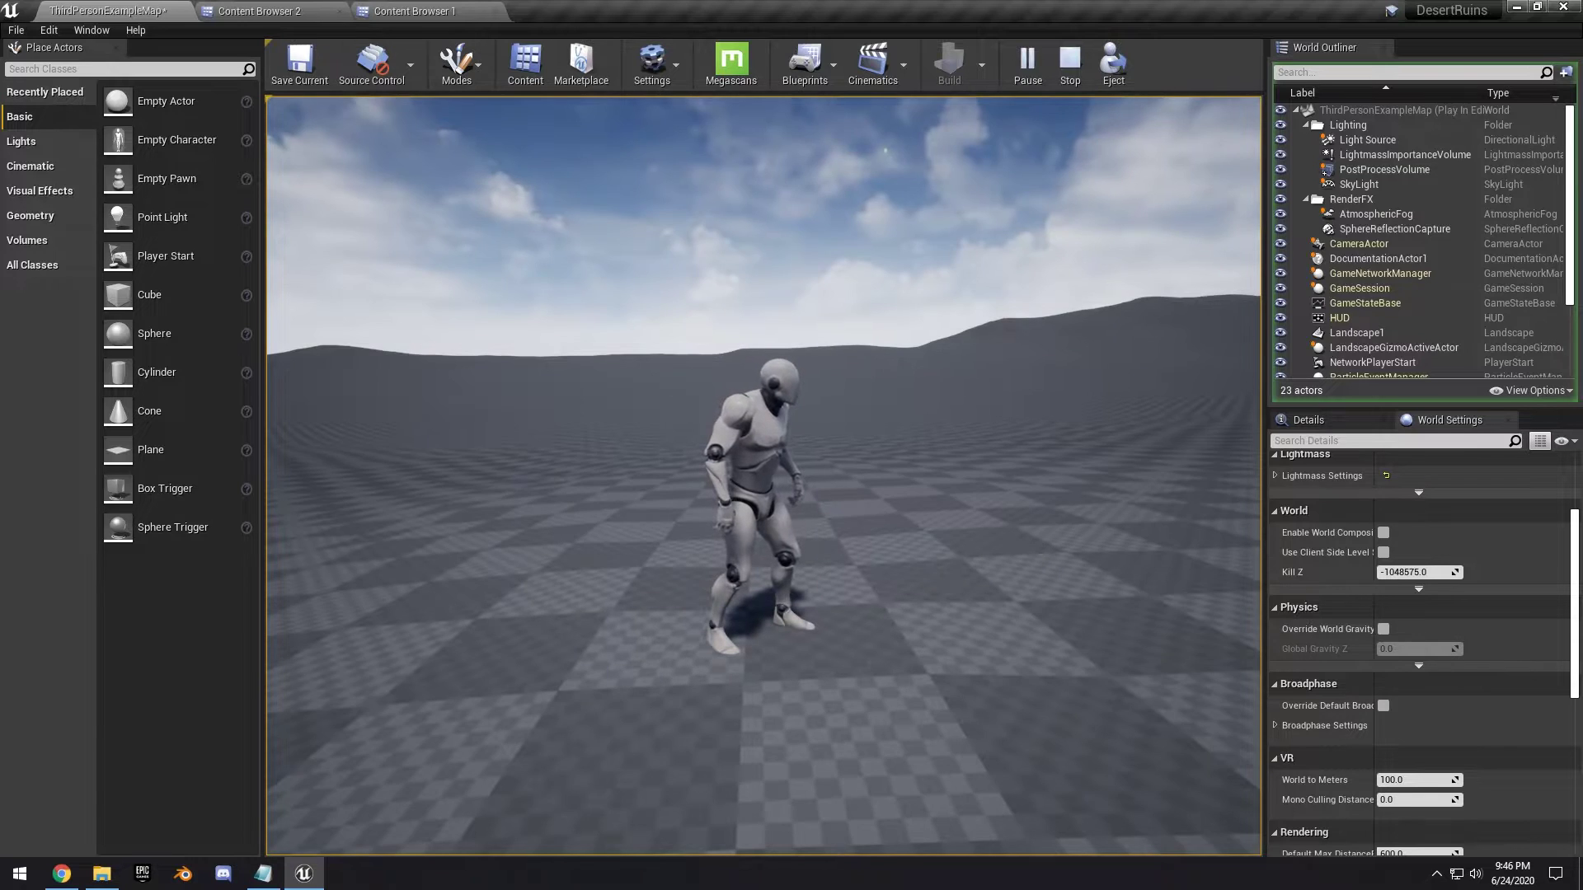
{"action": "key", "text": "Escape"}
{"action": "key", "text": "s"}
{"action": "mouse_move", "coordinate": [831, 512]}
{"action": "right_mouse_down"}
{"action": "mouse_move", "coordinate": [831, 536]}
{"action": "mouse_move", "coordinate": [931, 528]}
{"action": "mouse_move", "coordinate": [831, 511]}
{"action": "right_mouse_up"}
{"action": "left_click", "coordinate": [831, 511]}
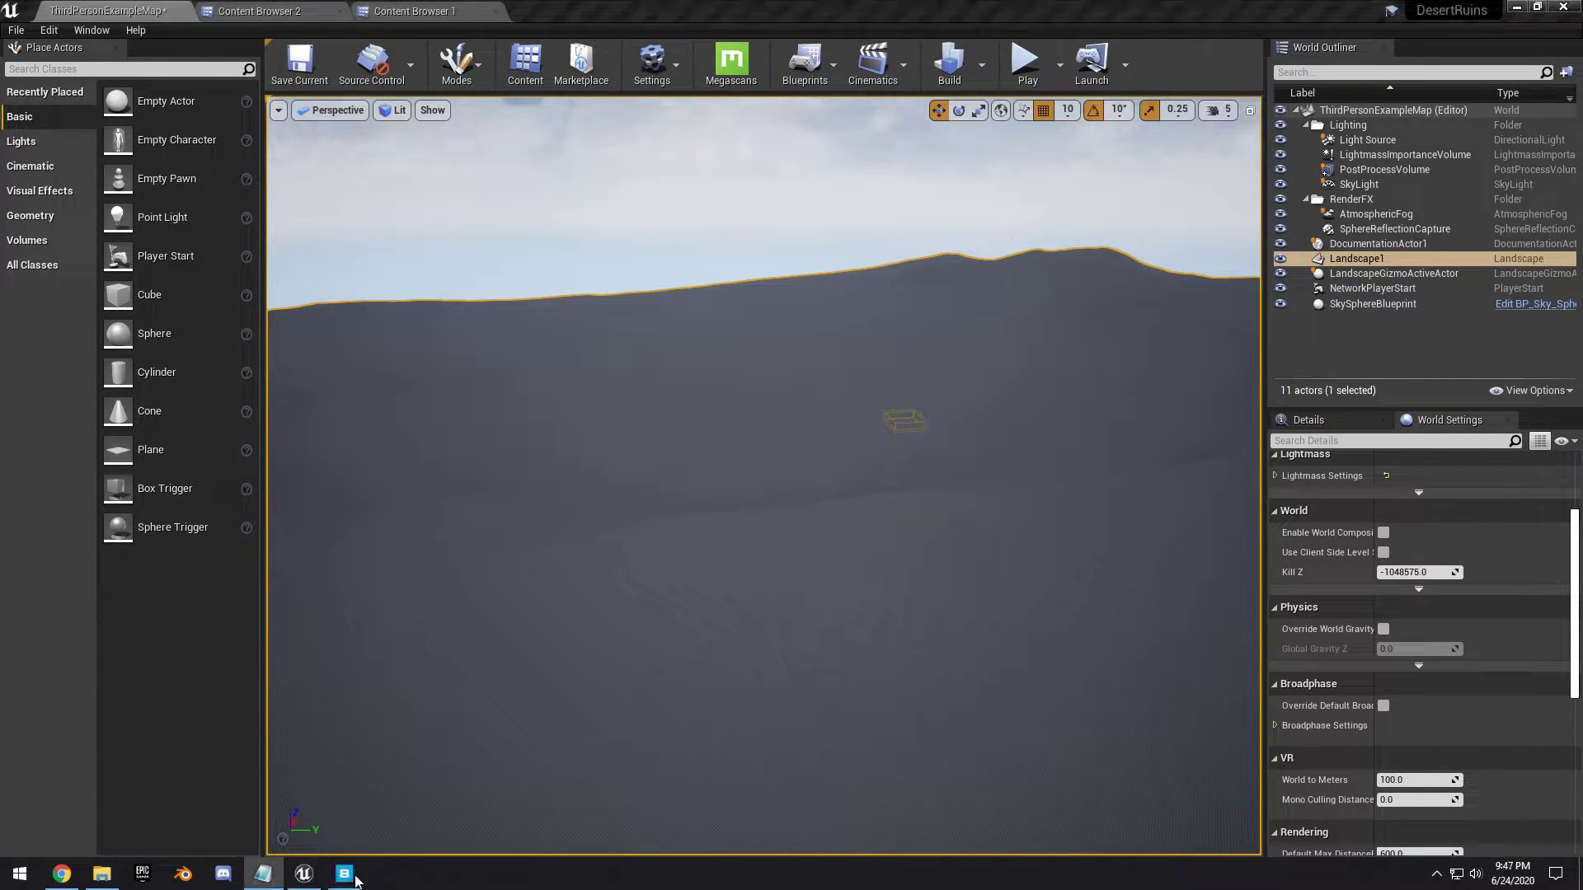
Switch to Quixel Bridge and browse the asset library for desert assets, searching for Desert in place of Sand
{"action": "left_click", "coordinate": [345, 877]}
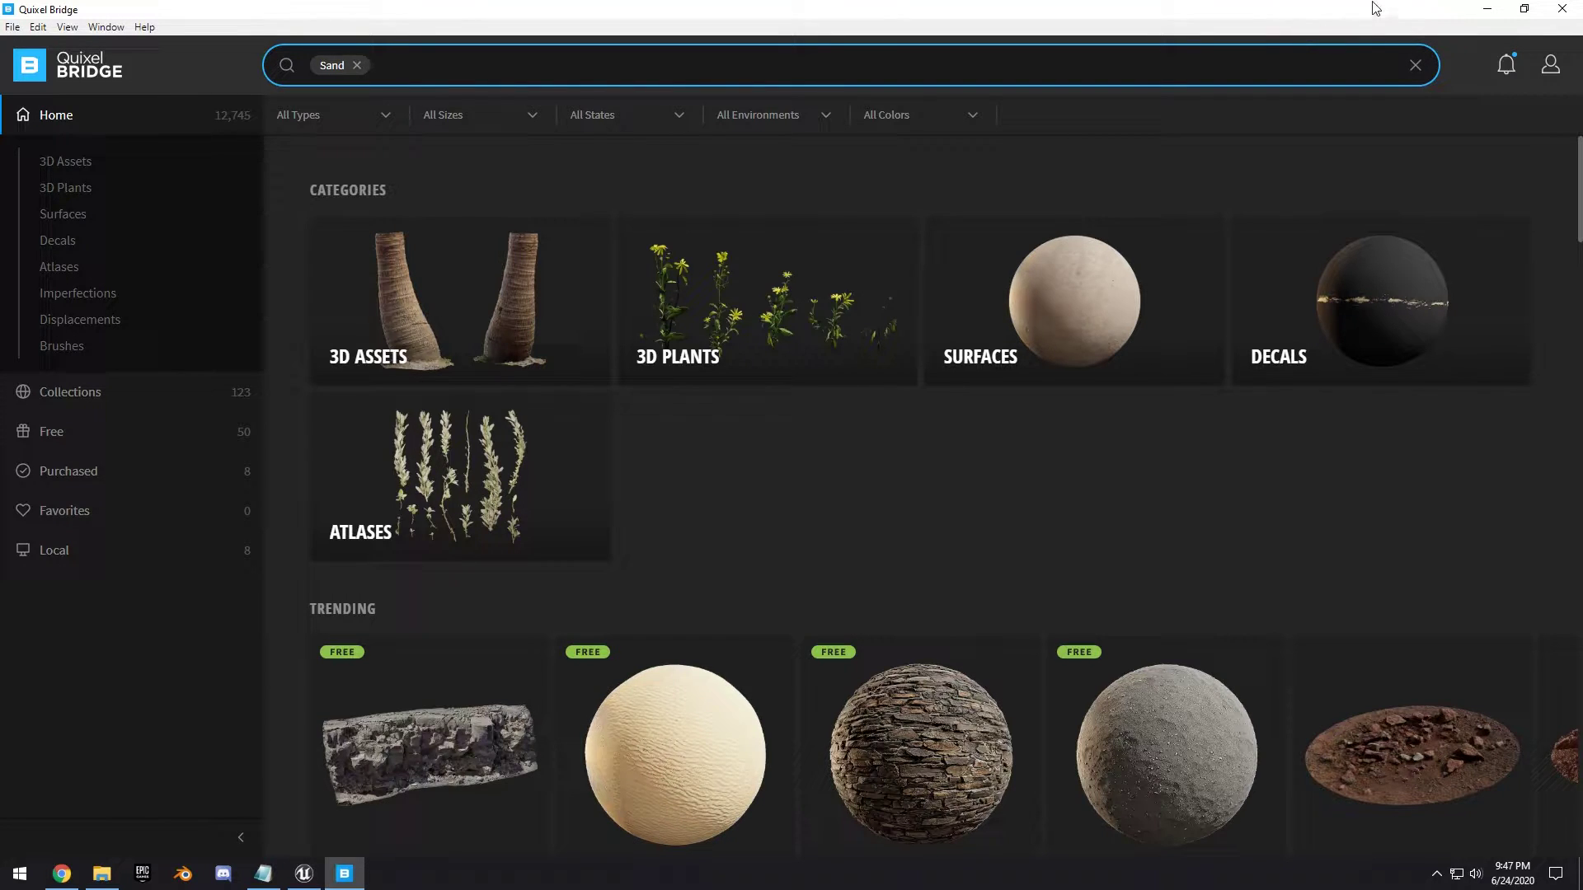
{"action": "scroll", "coordinate": [1152, 435], "scroll_direction": "down", "scroll_amount": 5}
{"action": "scroll", "coordinate": [1125, 284], "scroll_direction": "up", "scroll_amount": 5}
{"action": "scroll", "coordinate": [1126, 283], "scroll_direction": "down", "scroll_amount": 10}
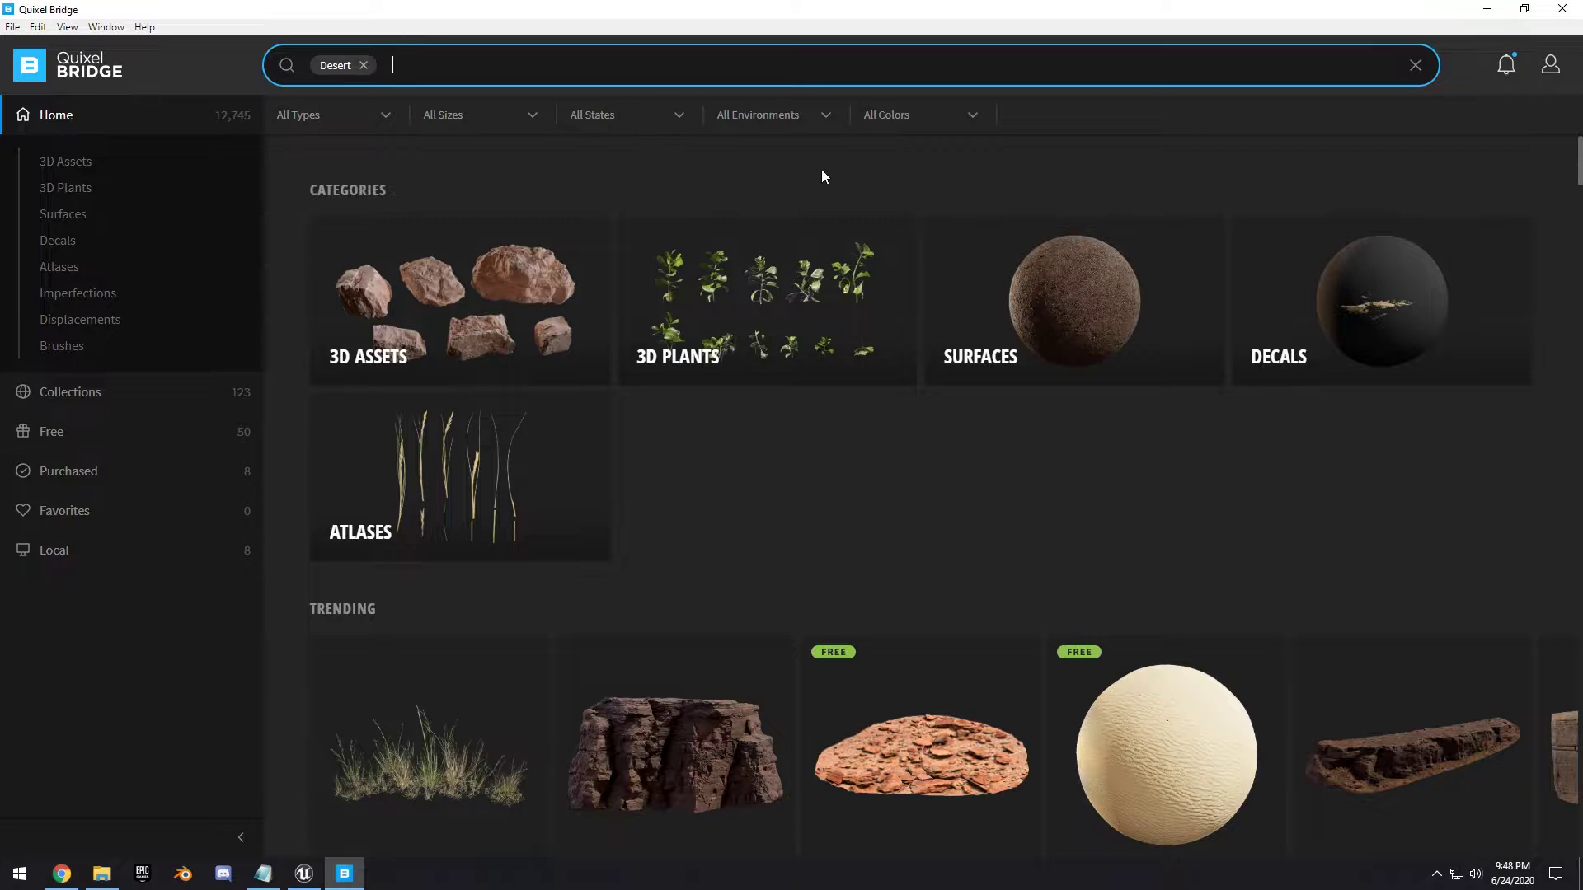
{"action": "scroll", "coordinate": [862, 221], "scroll_direction": "down", "scroll_amount": 8}
{"action": "scroll", "coordinate": [862, 220], "scroll_direction": "up", "scroll_amount": 7}
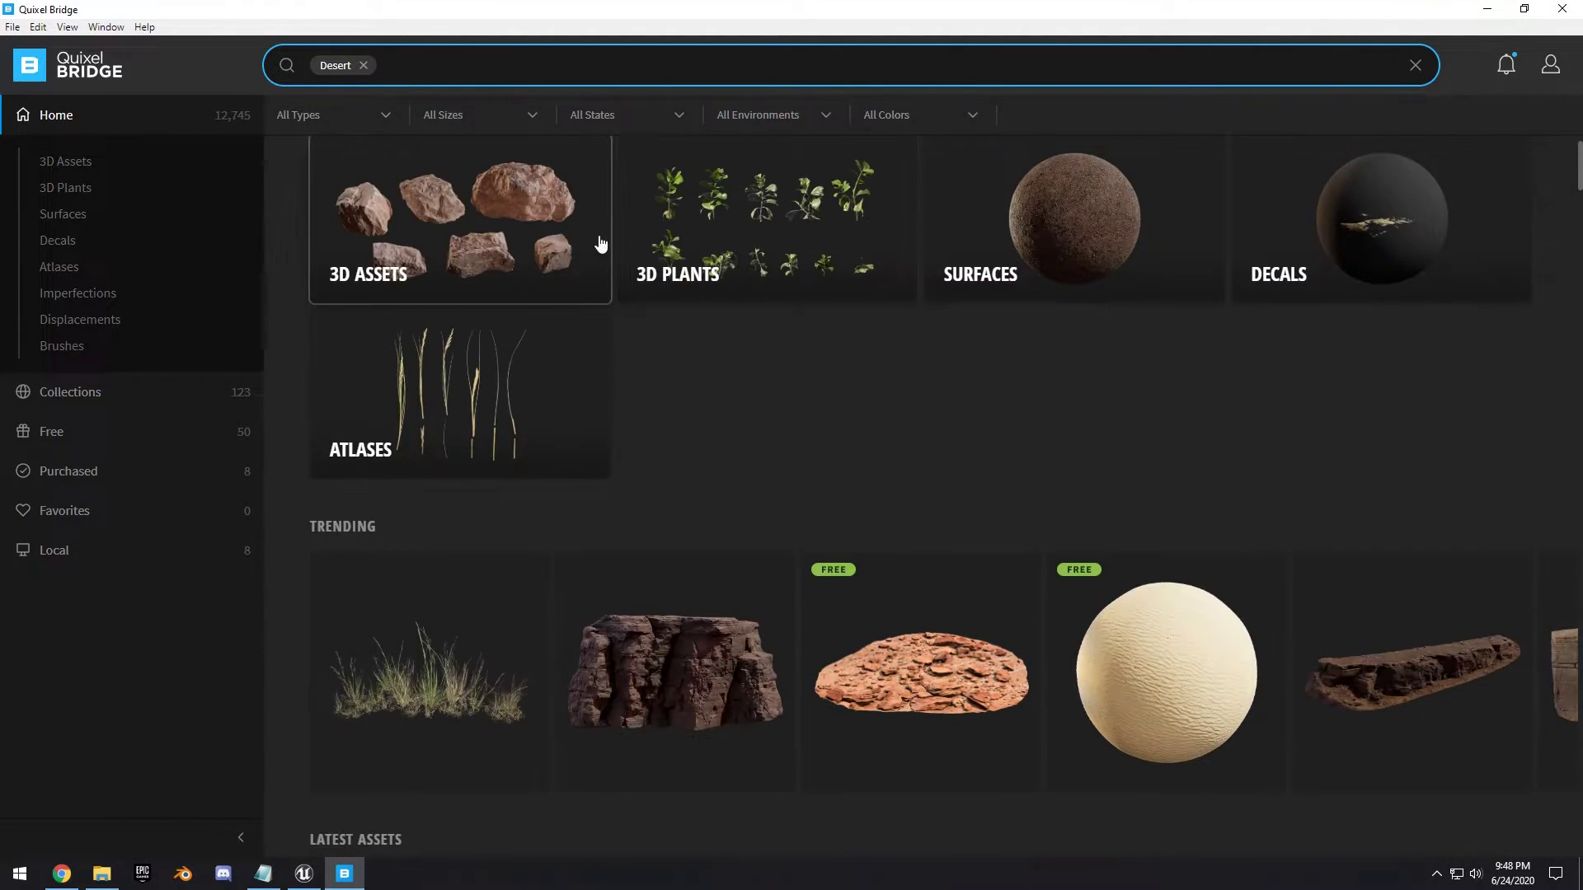
{"action": "scroll", "coordinate": [1142, 559], "scroll_direction": "down", "scroll_amount": 2}
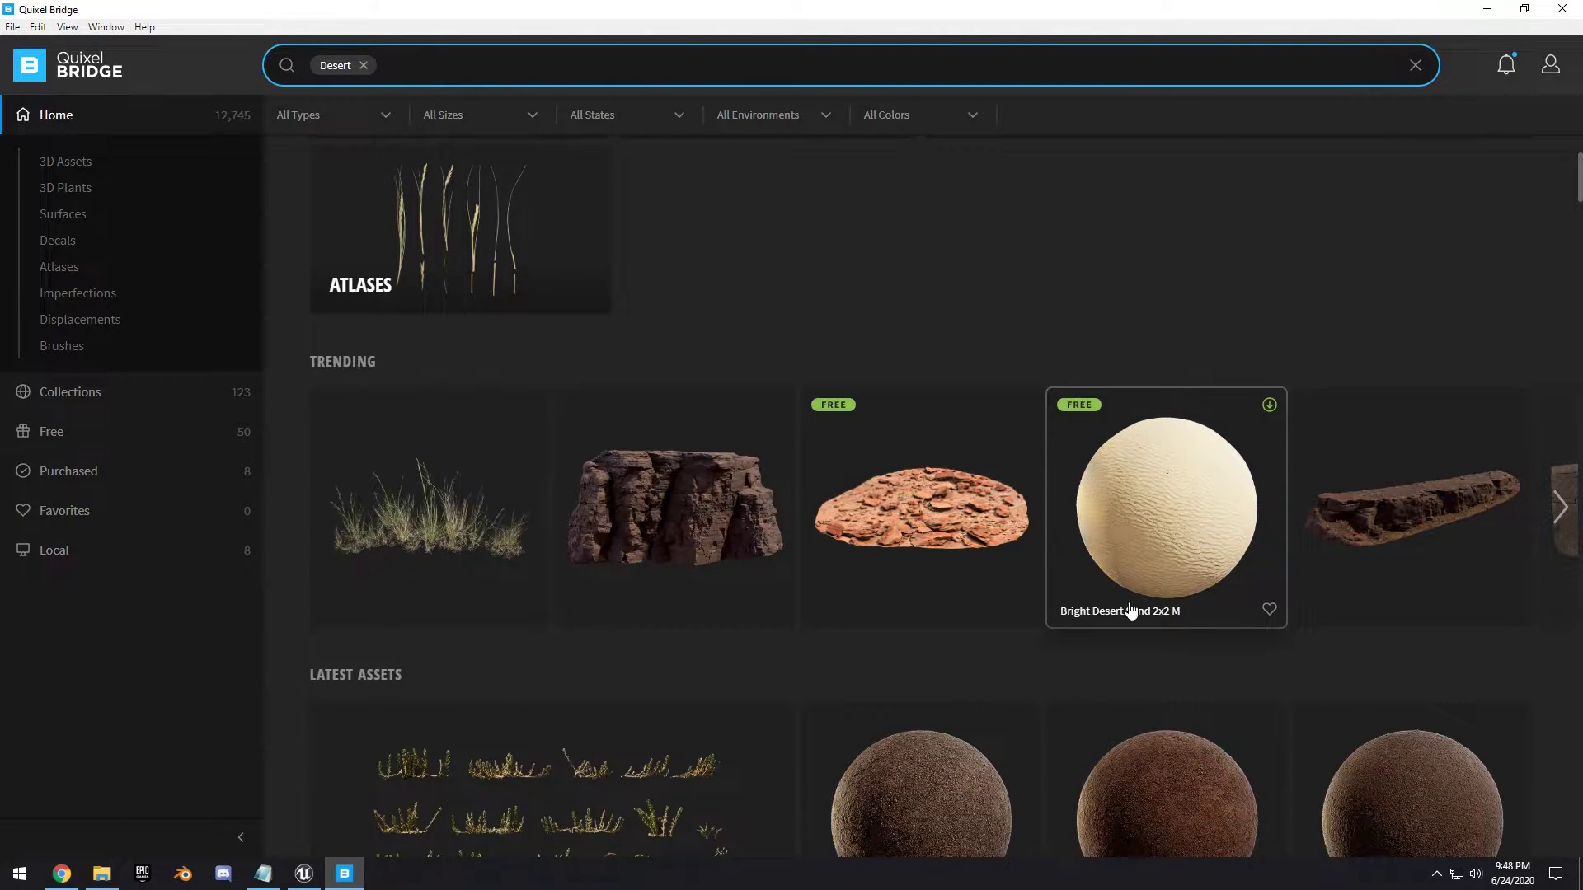
Download the Bright Desert Sand 2x2 M surface with its texture resolution set to 2K
{"action": "left_click", "coordinate": [1200, 568]}
{"action": "left_click", "coordinate": [1393, 507]}
{"action": "scroll", "coordinate": [1326, 529], "scroll_direction": "down", "scroll_amount": 3}
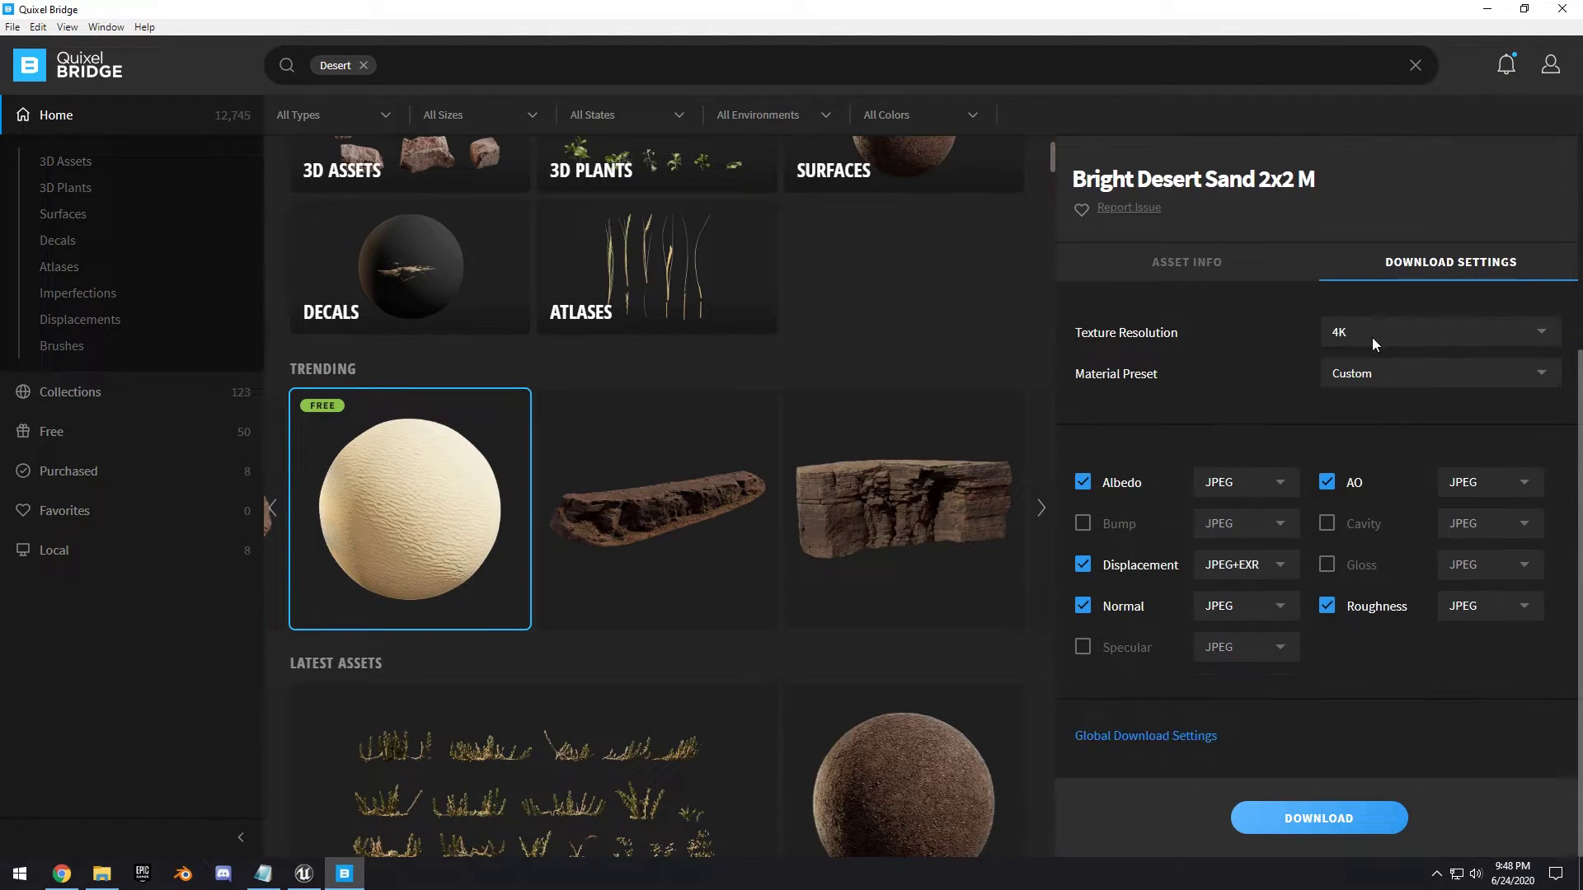
{"action": "left_click", "coordinate": [1372, 338]}
{"action": "left_click", "coordinate": [1372, 367]}
{"action": "left_click", "coordinate": [1352, 334]}
{"action": "left_click", "coordinate": [1287, 819]}
Export the sand surface to Unreal Engine with engine version 4.25 and the DesertRuins project's Content folder as target
{"action": "left_click", "coordinate": [1413, 816]}
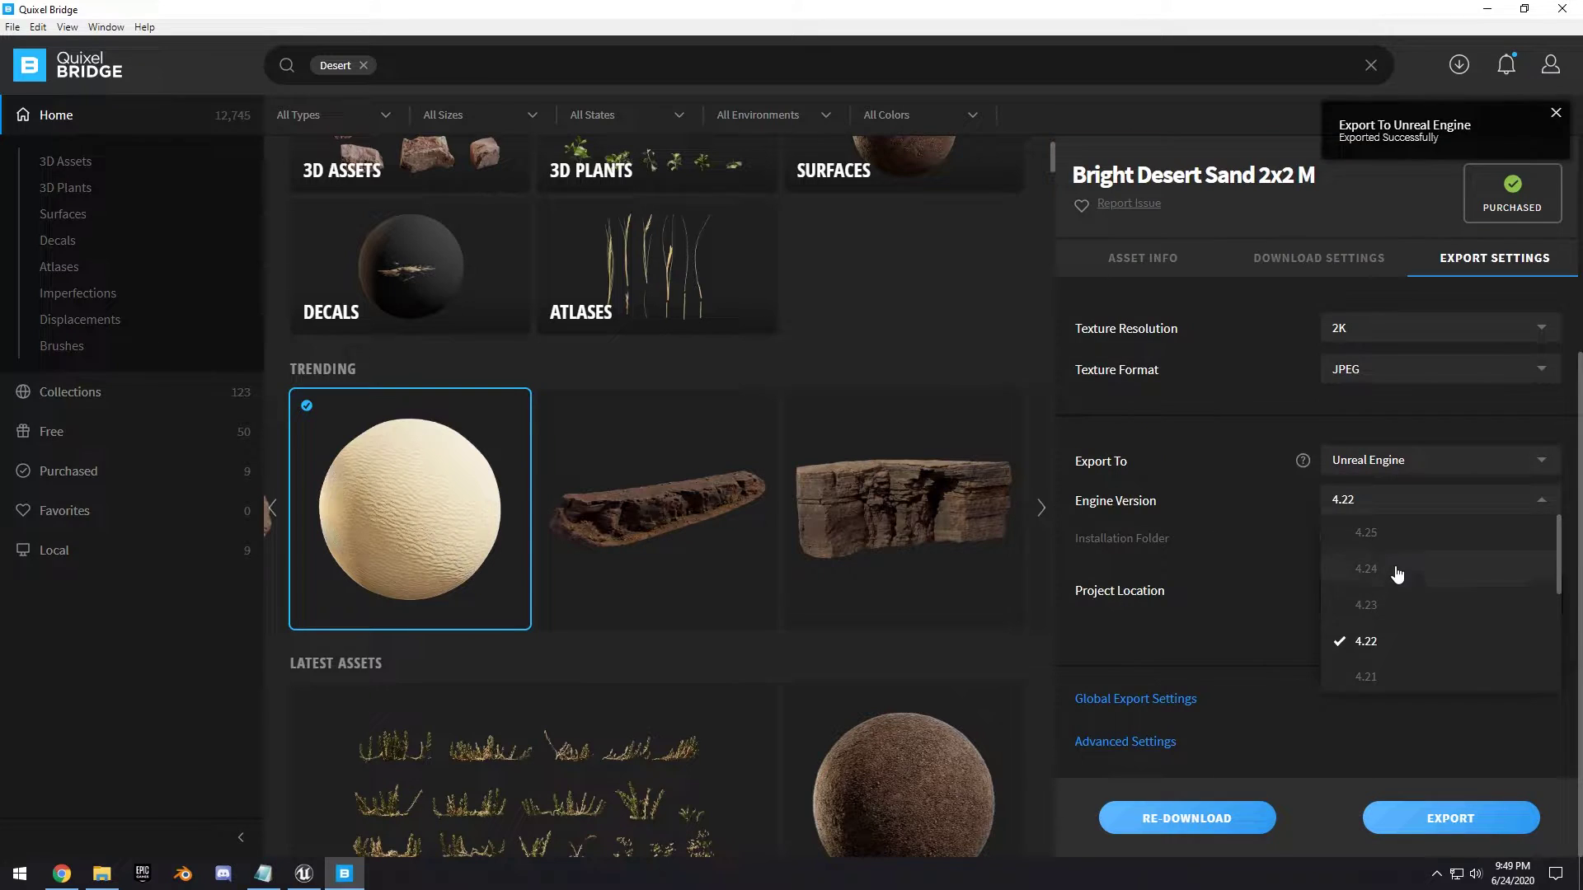
{"action": "left_click", "coordinate": [1391, 541]}
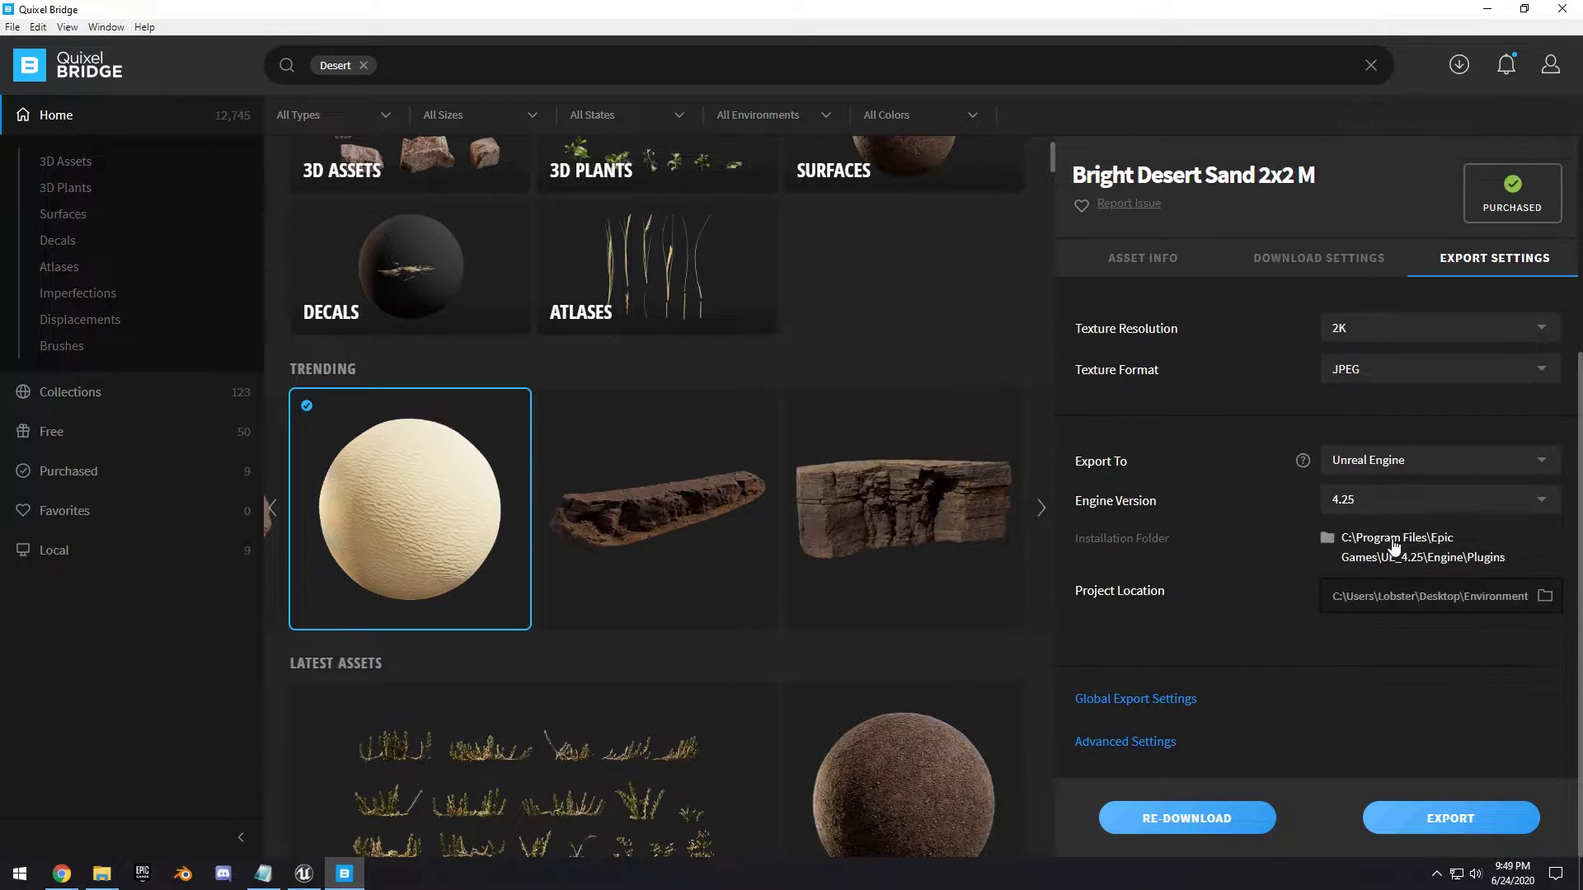
{"action": "left_click", "coordinate": [1410, 595]}
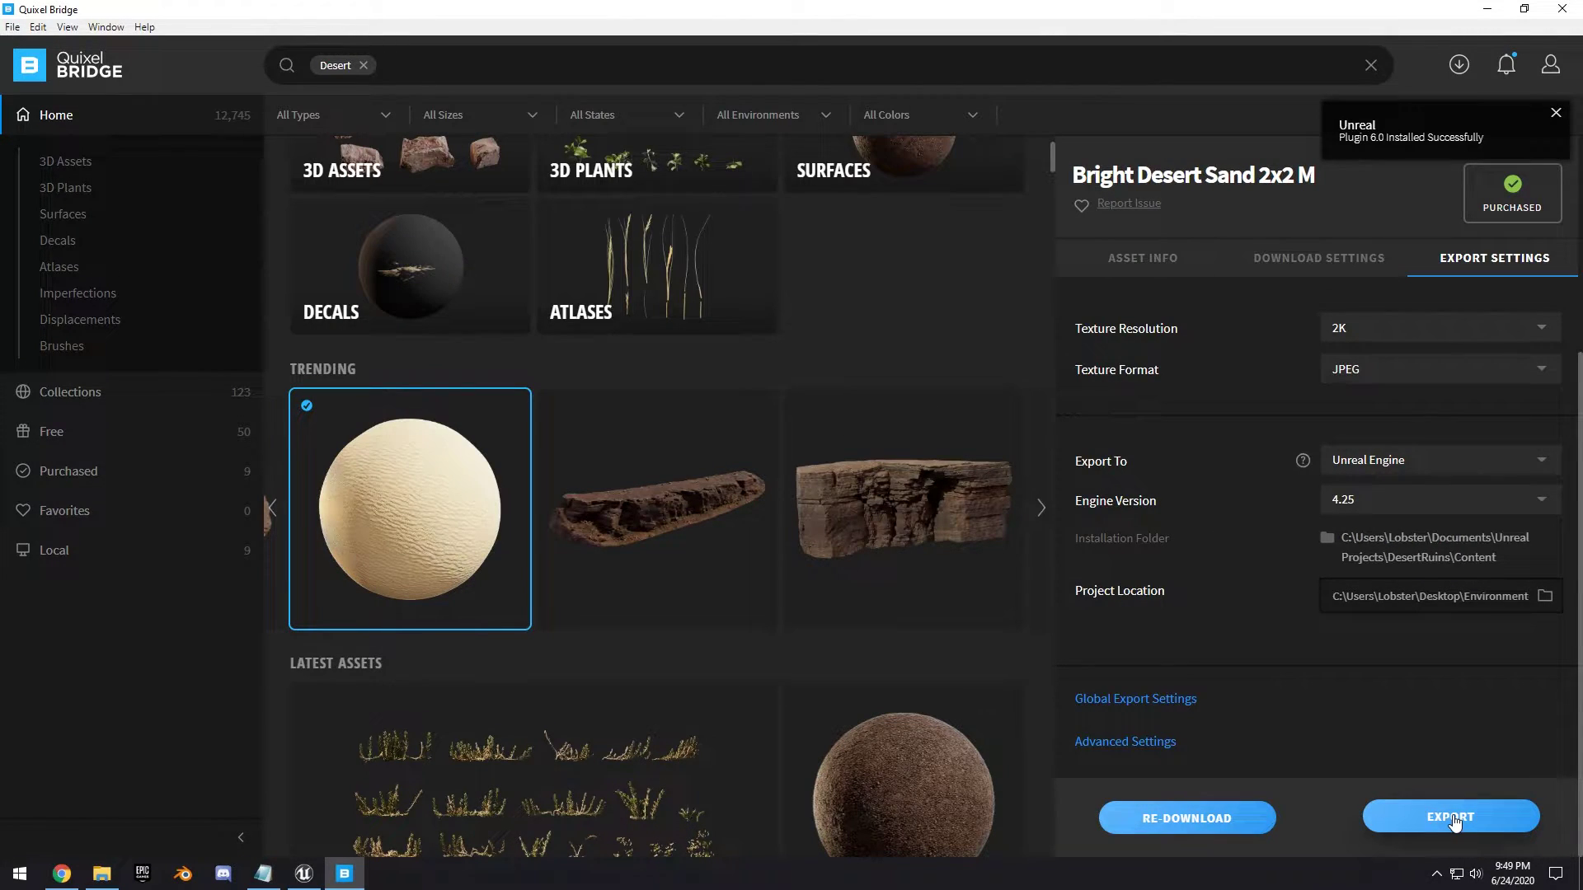
{"action": "left_click", "coordinate": [1452, 819]}
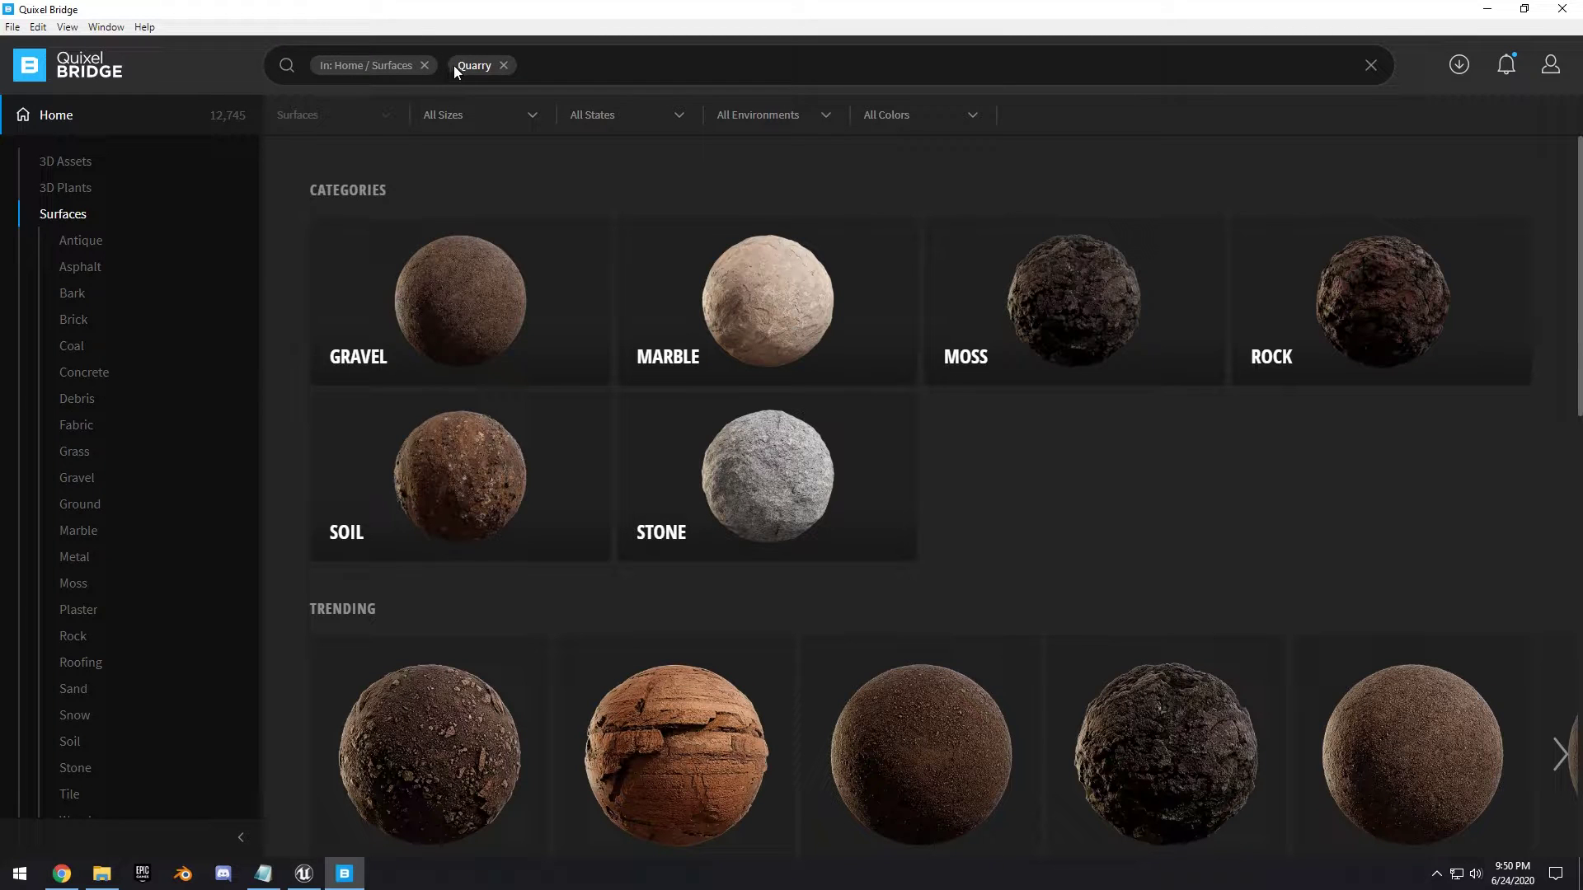
Pick the Layered Rock Cliff 2x2 M surface and the gravel surface beside it among the Quarry surfaces
{"action": "scroll", "coordinate": [693, 148], "scroll_direction": "down", "scroll_amount": 9}
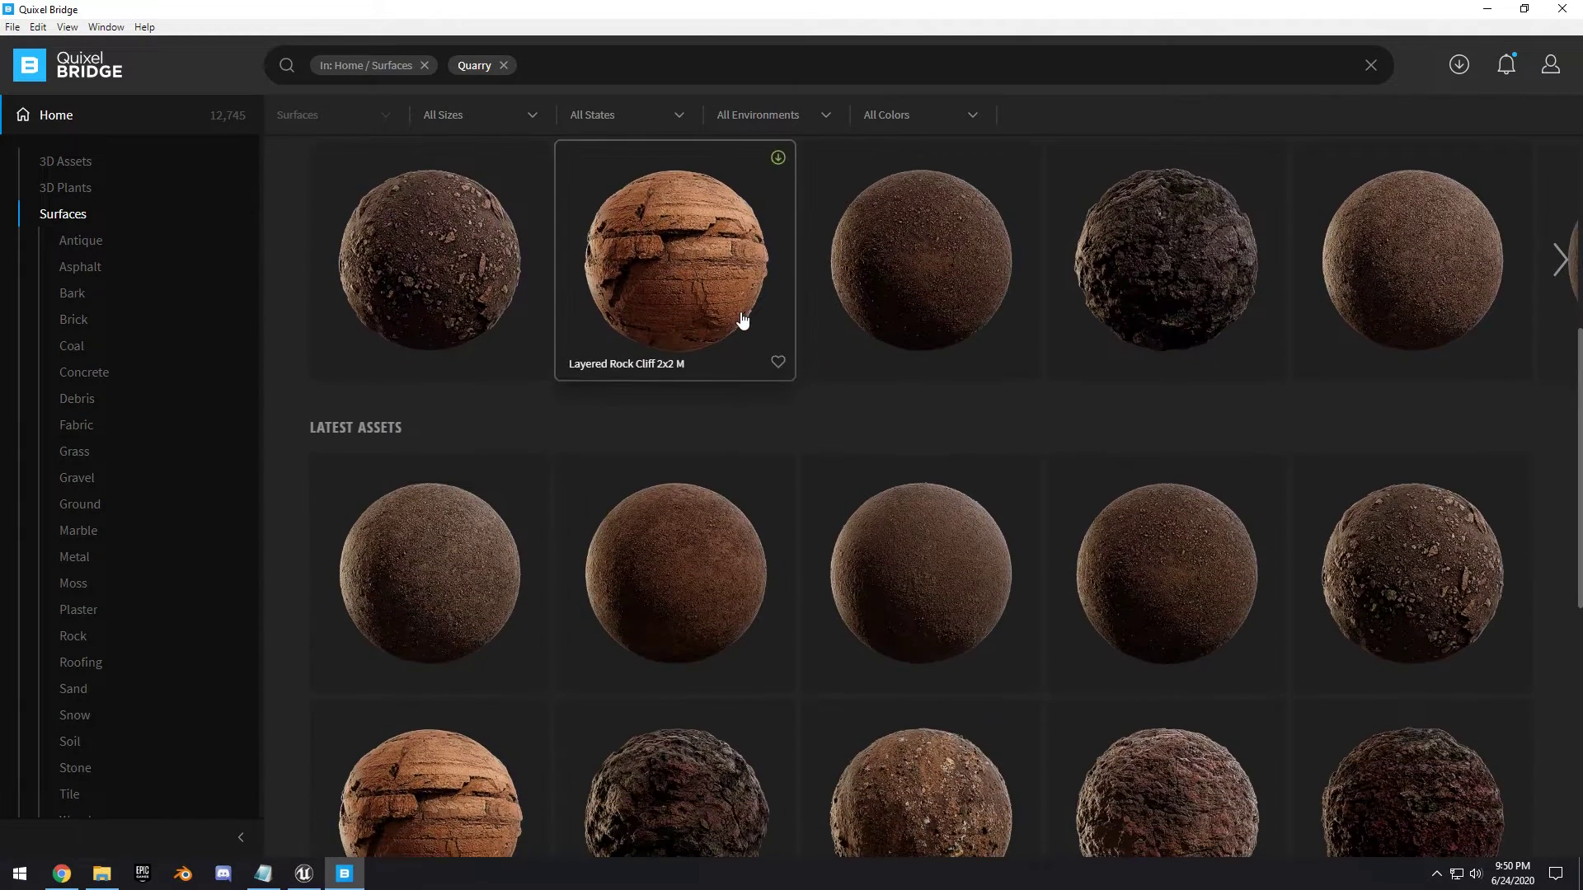
{"action": "scroll", "coordinate": [741, 446], "scroll_direction": "up", "scroll_amount": 5}
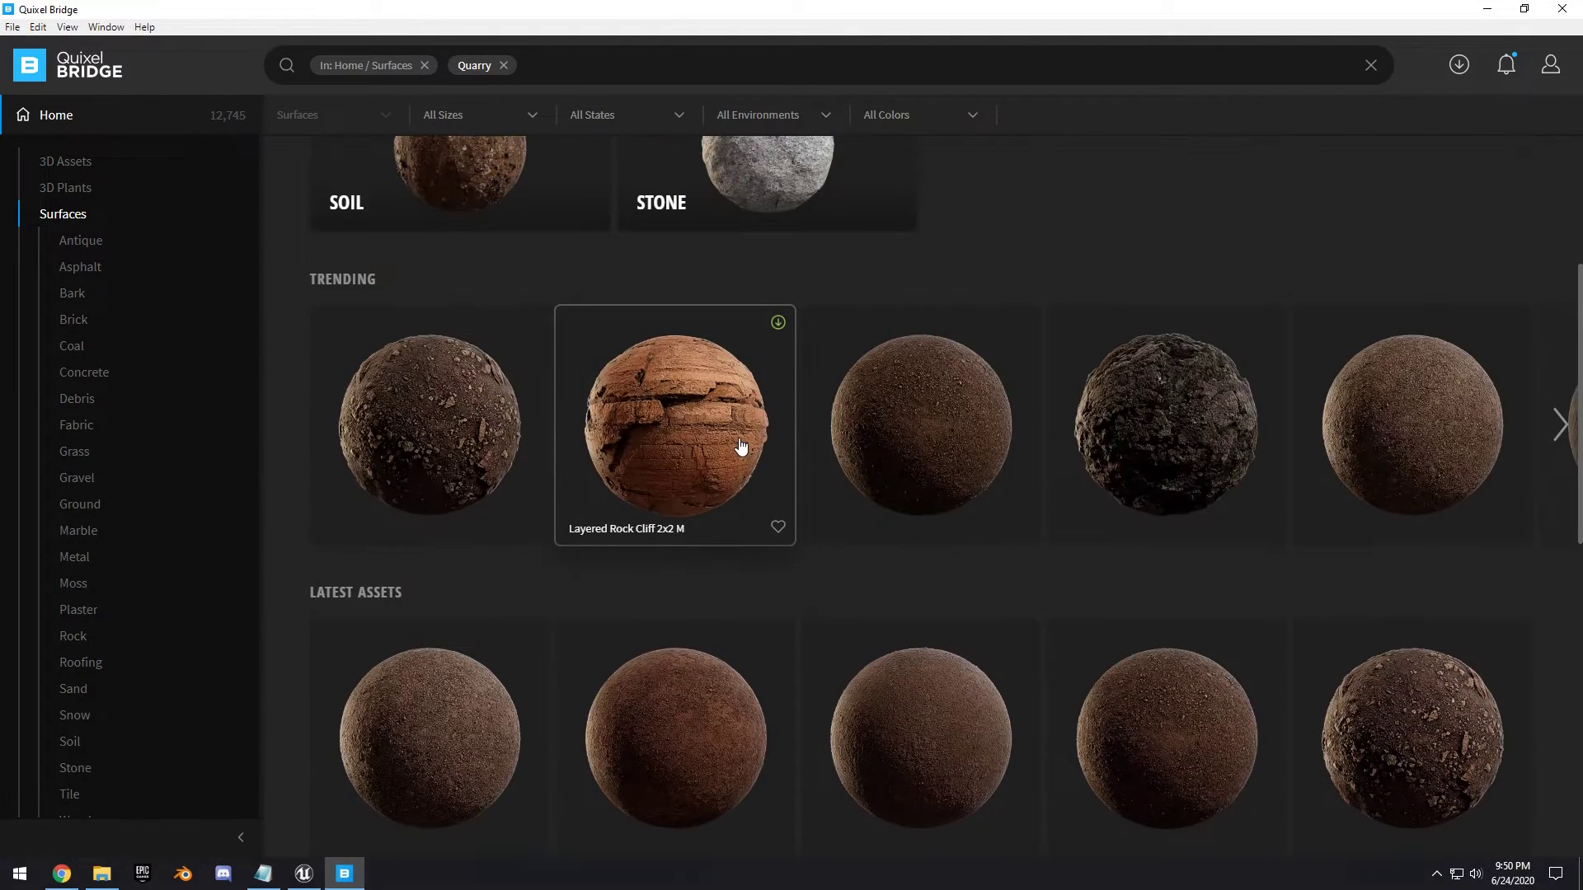
{"action": "left_click", "coordinate": [729, 419]}
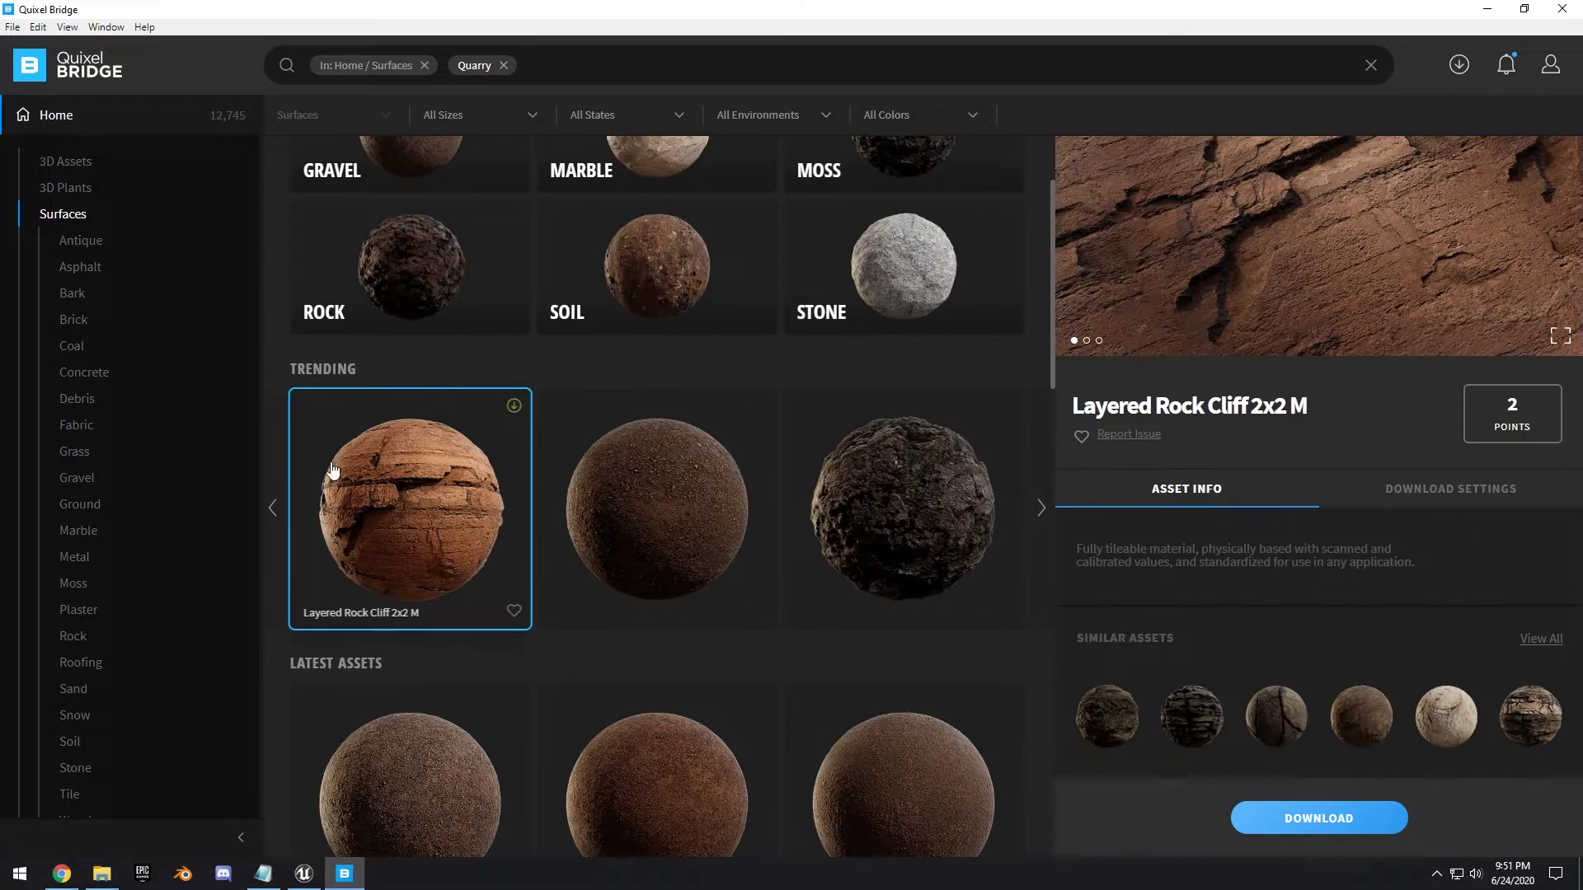
{"action": "left_click", "coordinate": [672, 530]}
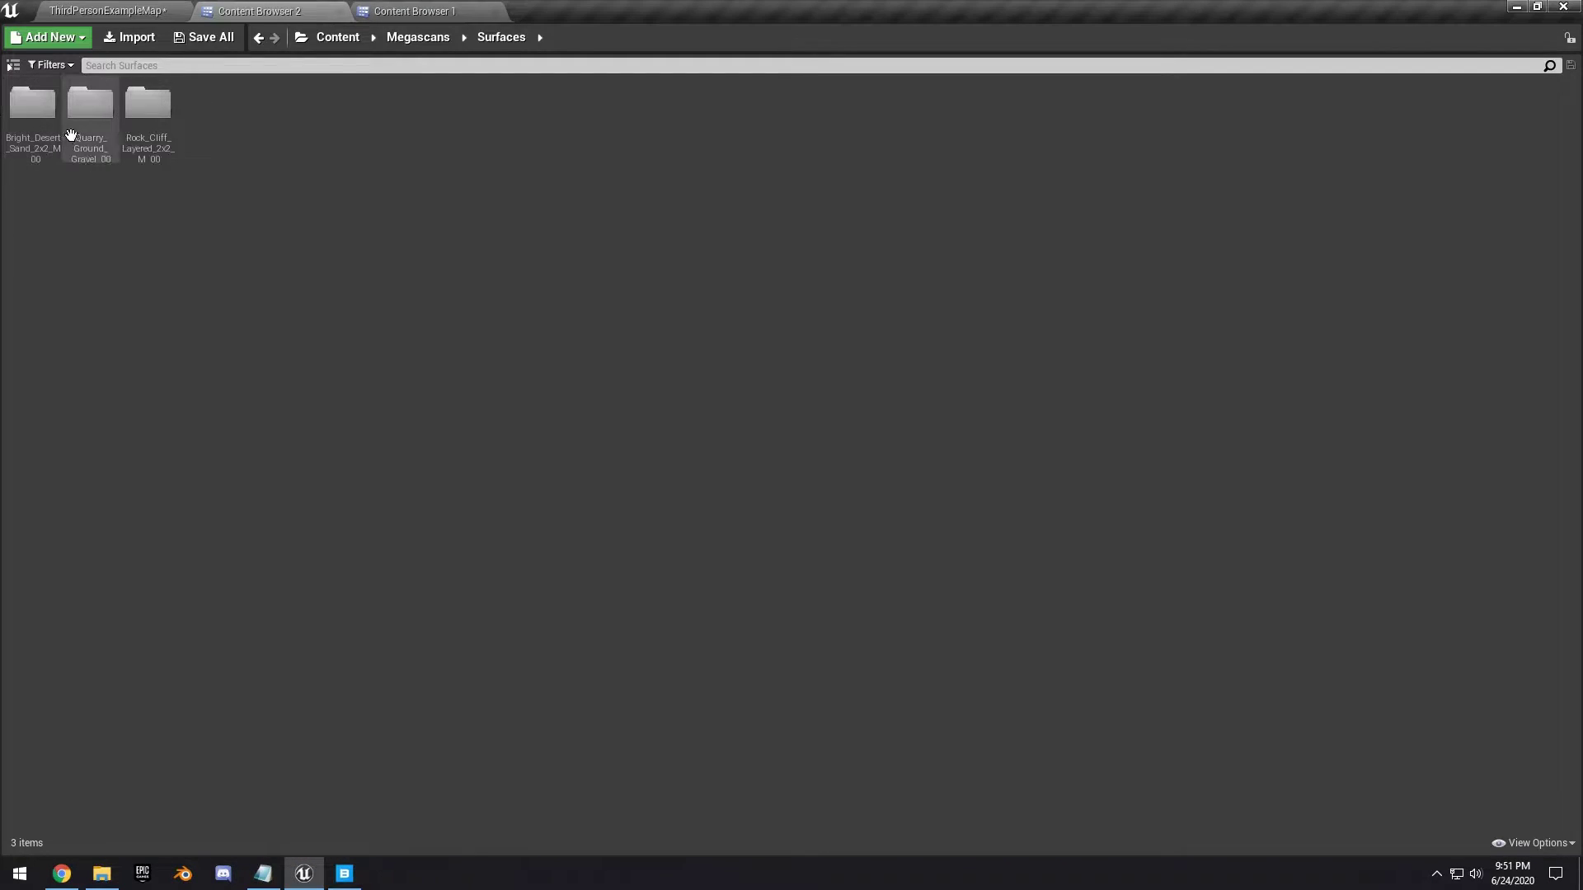
Create a new material named M_Landscape in the Megascans folder and open it for editing
{"action": "left_click", "coordinate": [387, 39]}
{"action": "right_click", "coordinate": [241, 132]}
{"action": "left_click", "coordinate": [312, 349]}
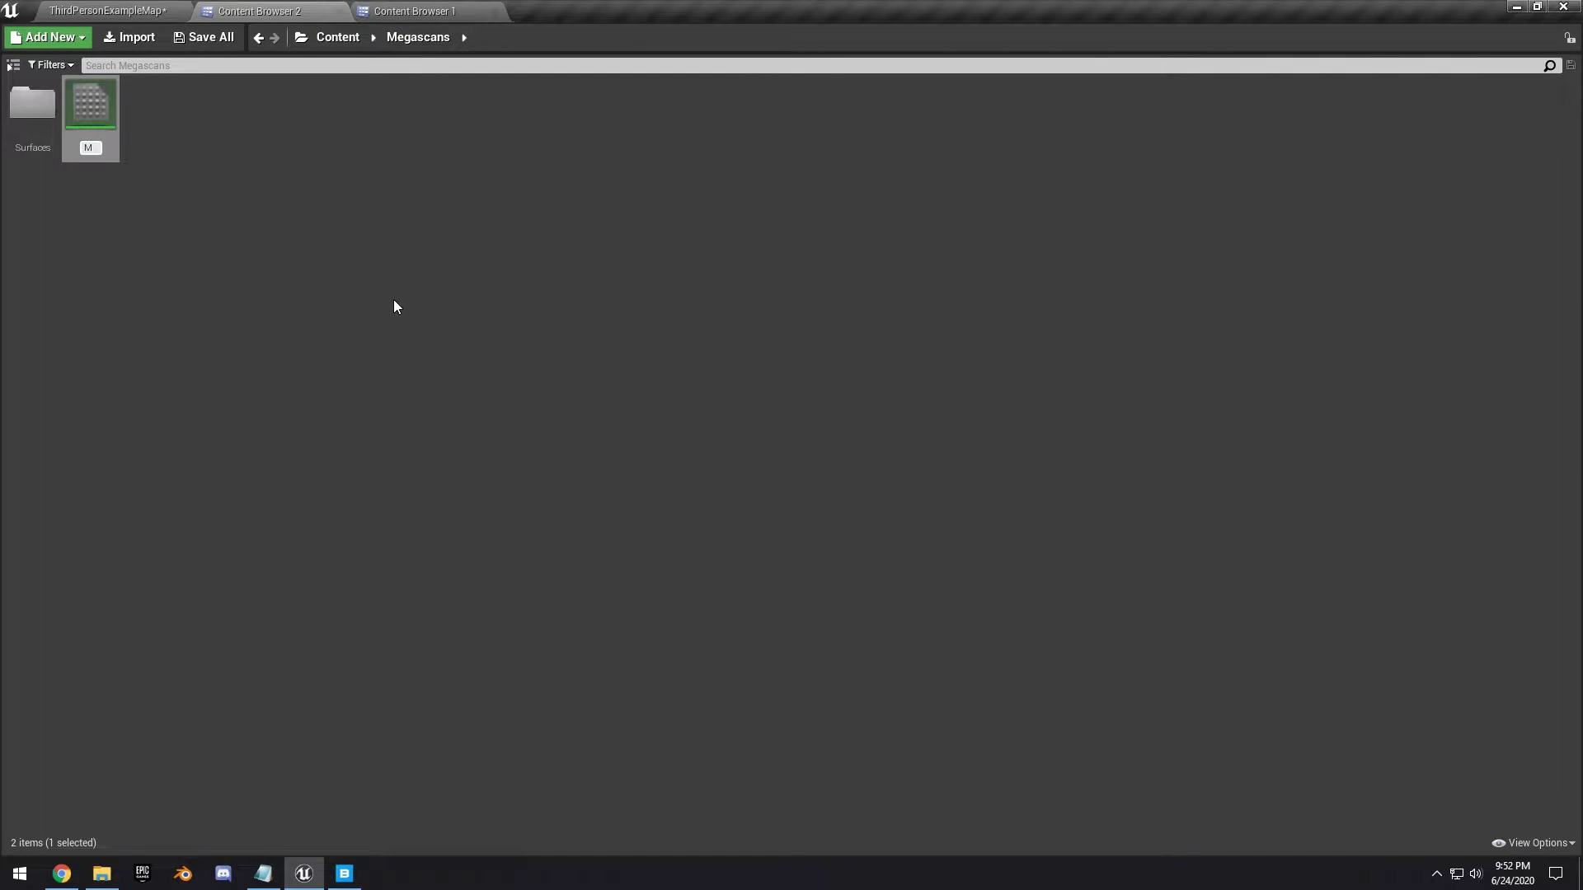
{"action": "type", "text": "M_Landscape"}
{"action": "key", "text": "Return"}
{"action": "double_click", "coordinate": [90, 106]}
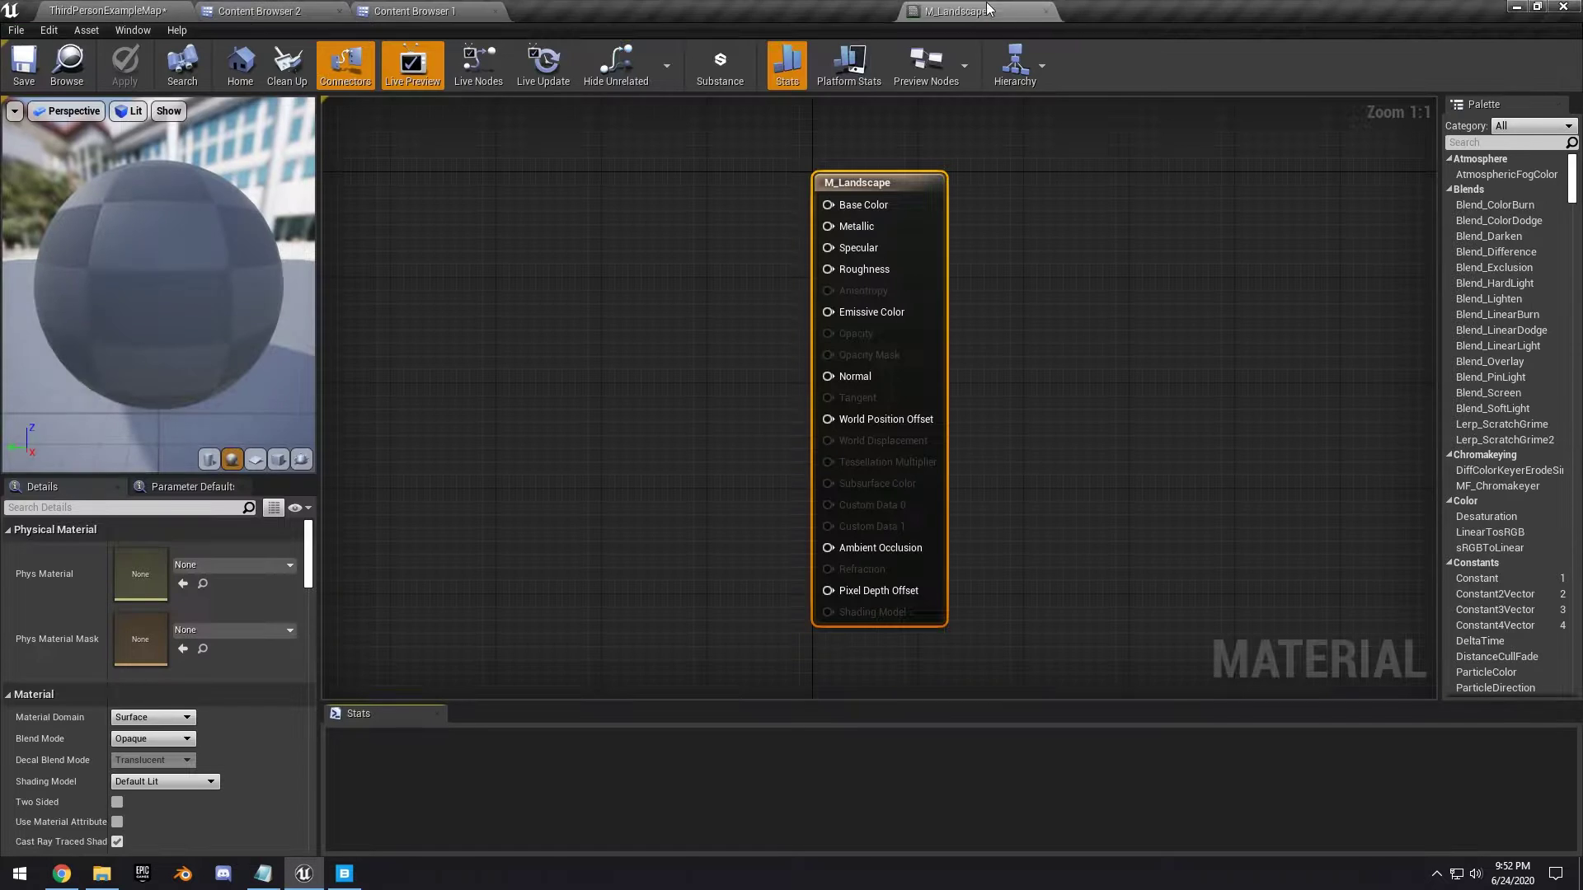
Add a LandscapeLayerBlend node to the M_Landscape graph and give it three layers
{"action": "right_click", "coordinate": [867, 251]}
{"action": "type", "text": "lands"}
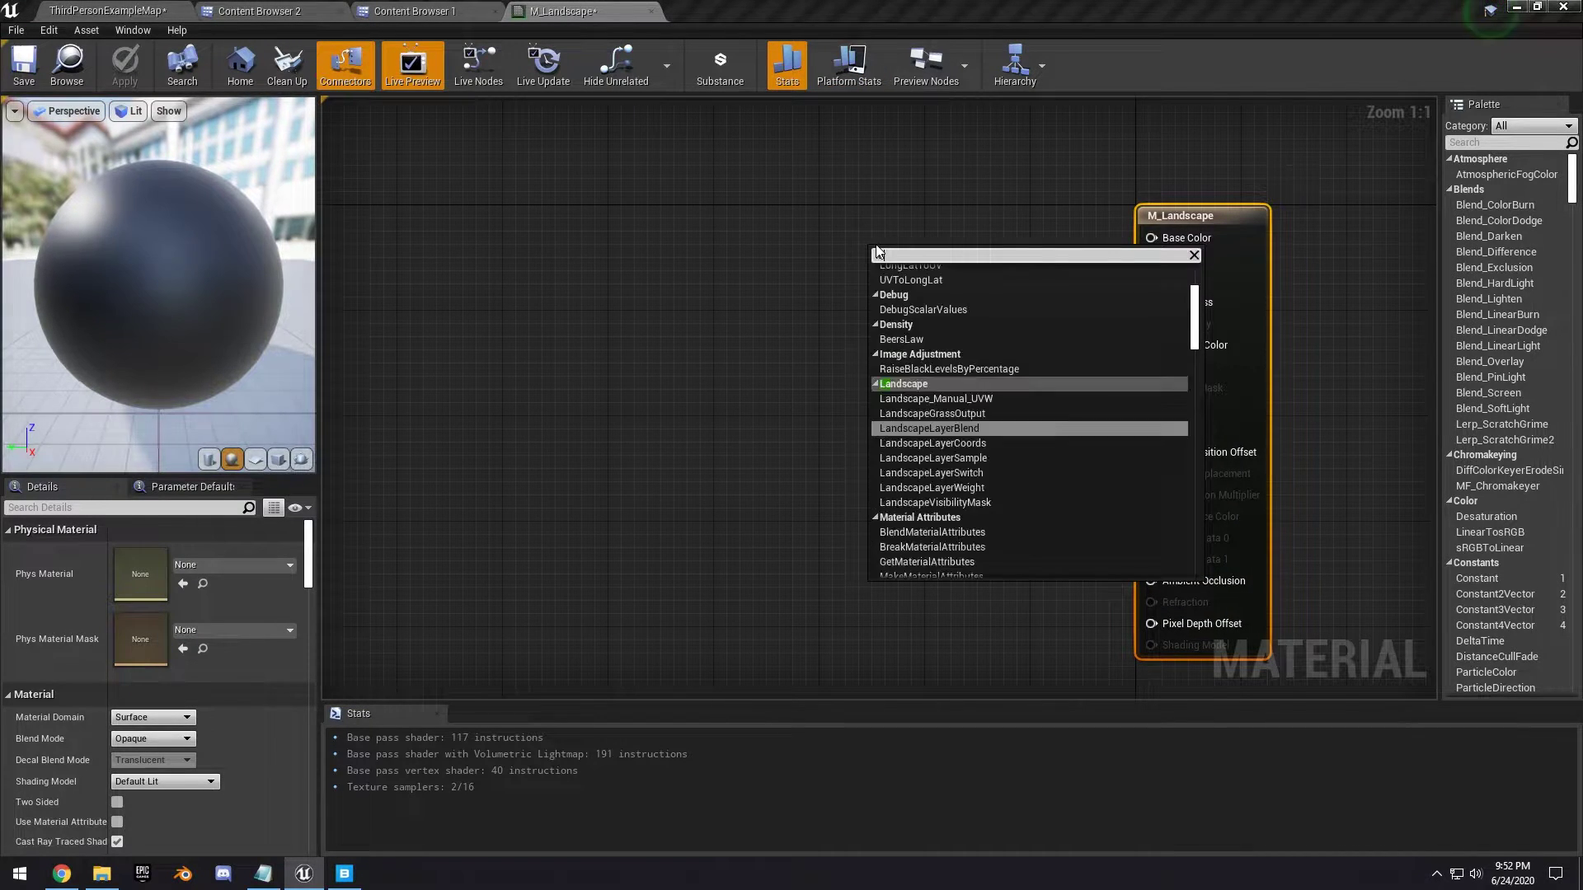
{"action": "type", "text": "cape layer"}
{"action": "key", "text": "Return"}
{"action": "left_click", "coordinate": [206, 554]}
{"action": "left_click", "coordinate": [206, 554]}
{"action": "left_click", "coordinate": [207, 553]}
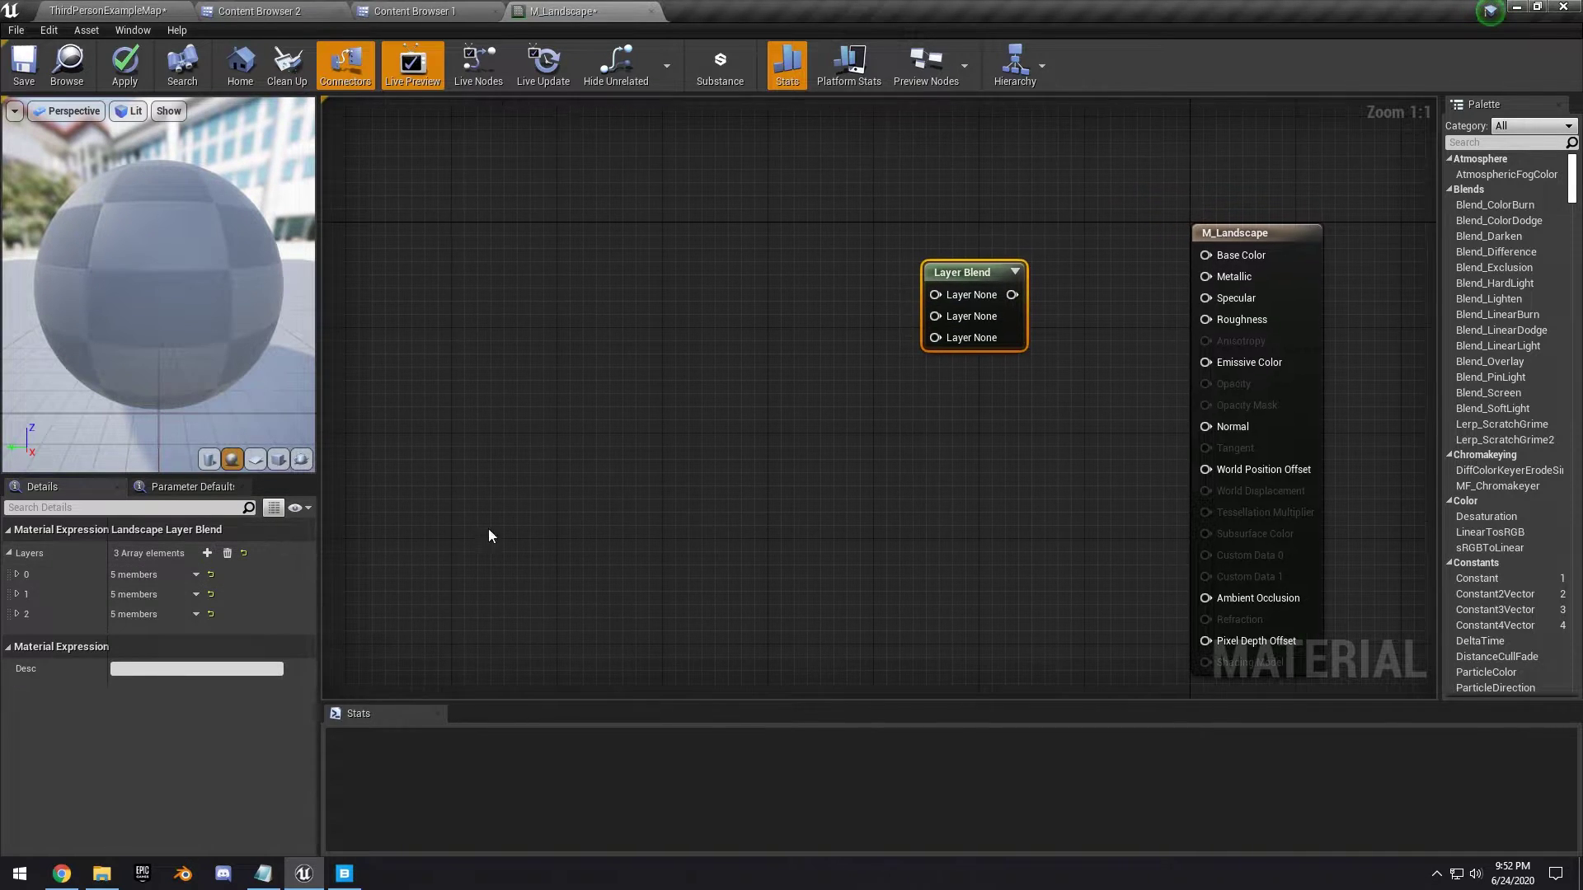
Name the blend node's first layer SandDune and set its blend type to LB Alpha Blend
{"action": "left_click", "coordinate": [17, 576]}
{"action": "left_click", "coordinate": [17, 697]}
{"action": "left_click", "coordinate": [17, 819]}
{"action": "left_click", "coordinate": [142, 593]}
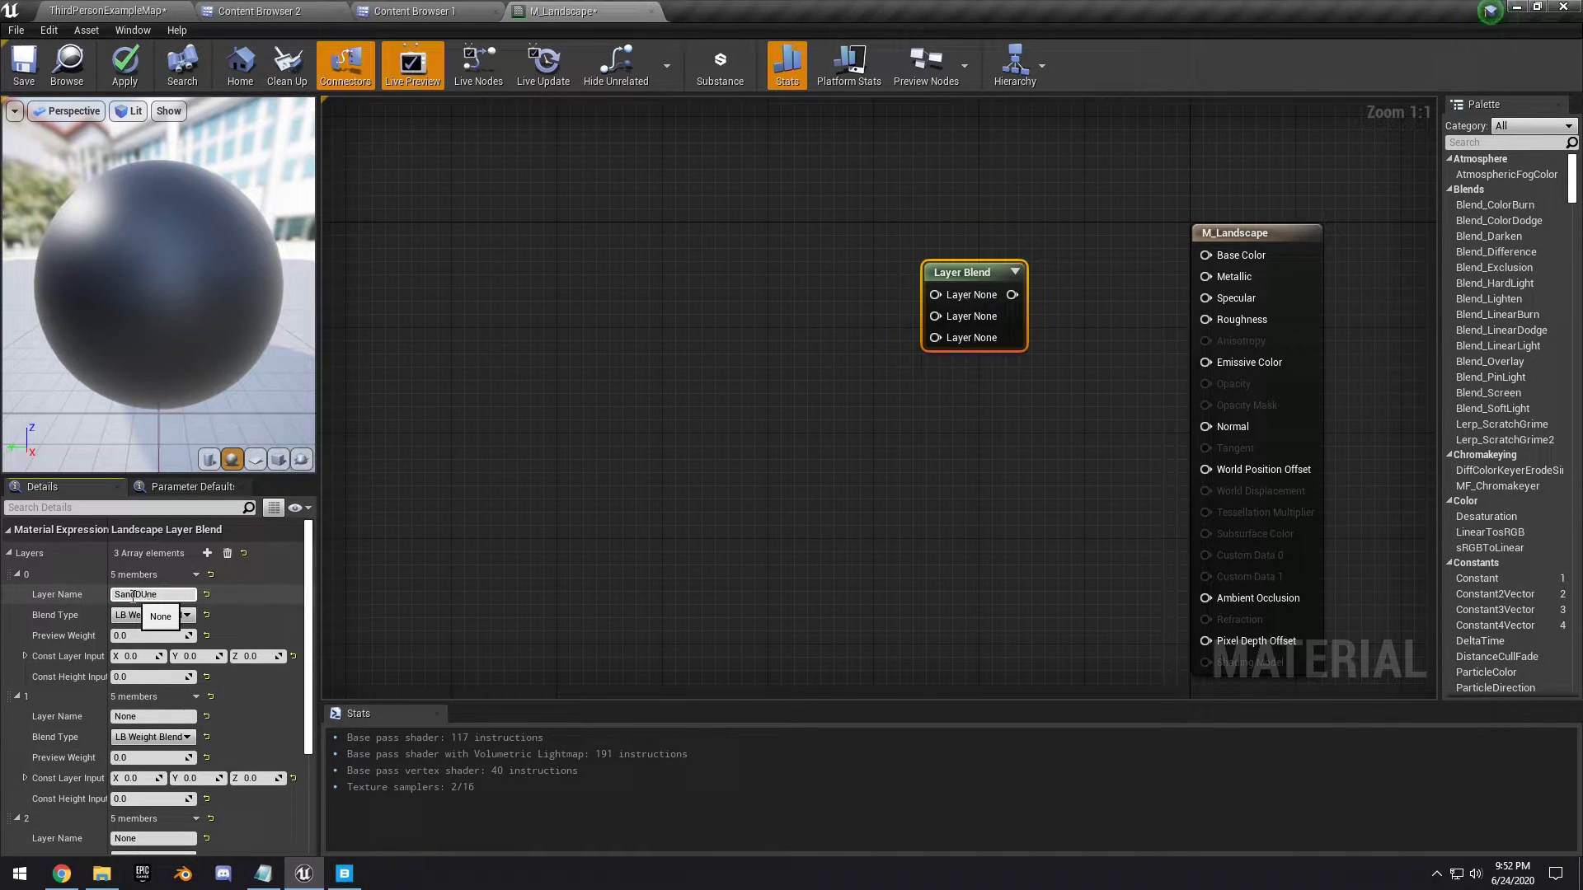
{"action": "key", "text": "Return"}
{"action": "left_click", "coordinate": [160, 620]}
{"action": "left_click", "coordinate": [154, 643]}
{"action": "scroll", "coordinate": [94, 640], "scroll_direction": "down", "scroll_amount": 2}
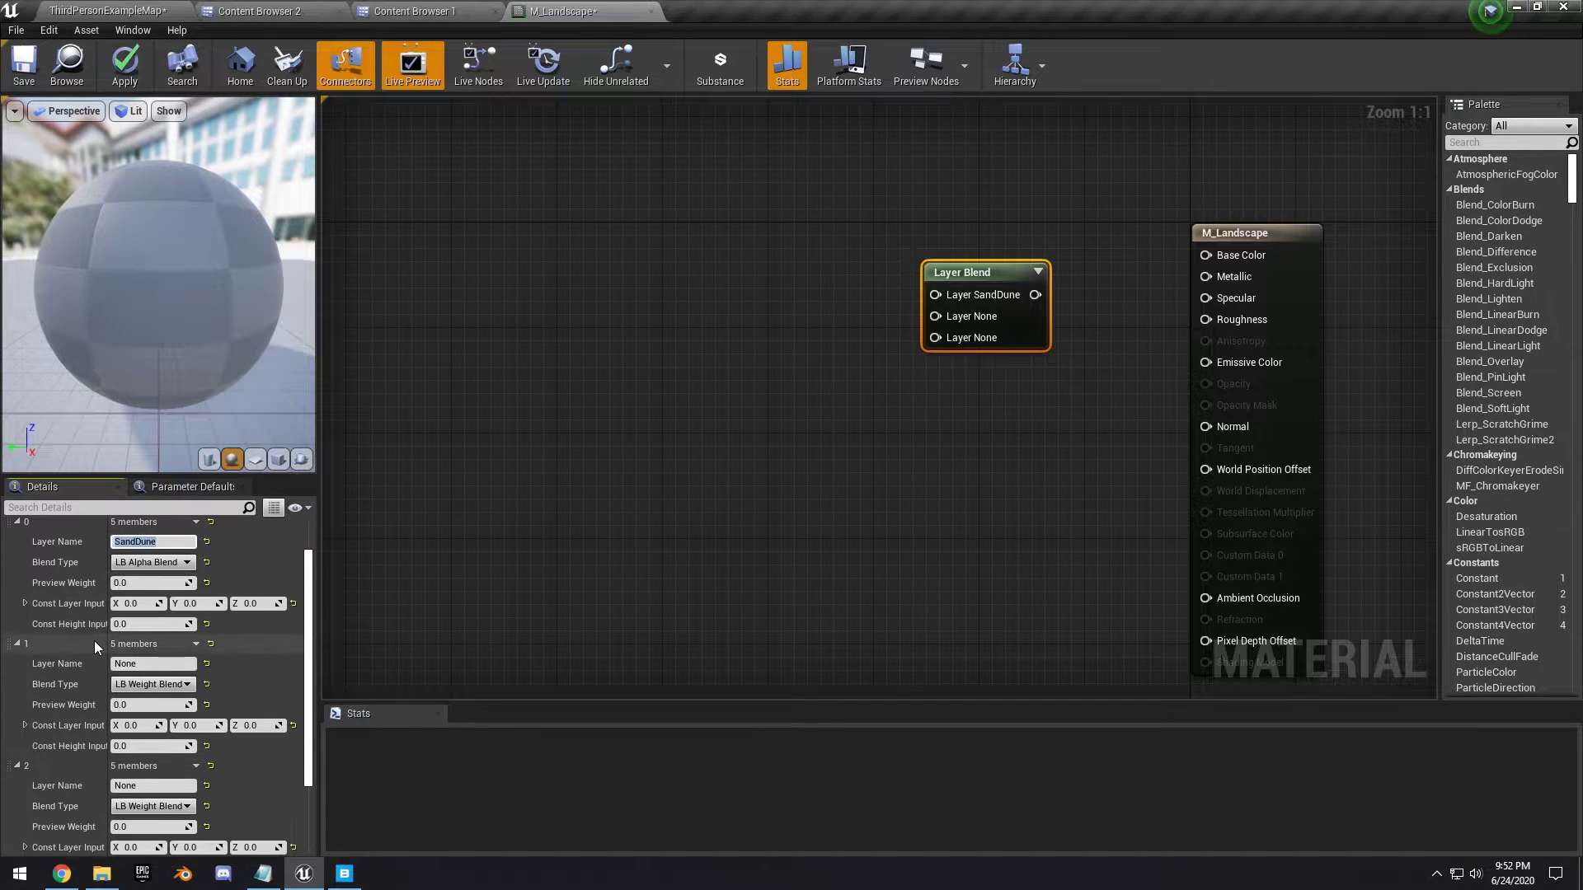
Name the blend node's second layer Rock and open the third layer's name for editing
{"action": "left_click", "coordinate": [152, 663]}
{"action": "type", "text": "Rock"}
{"action": "left_click", "coordinate": [155, 786]}
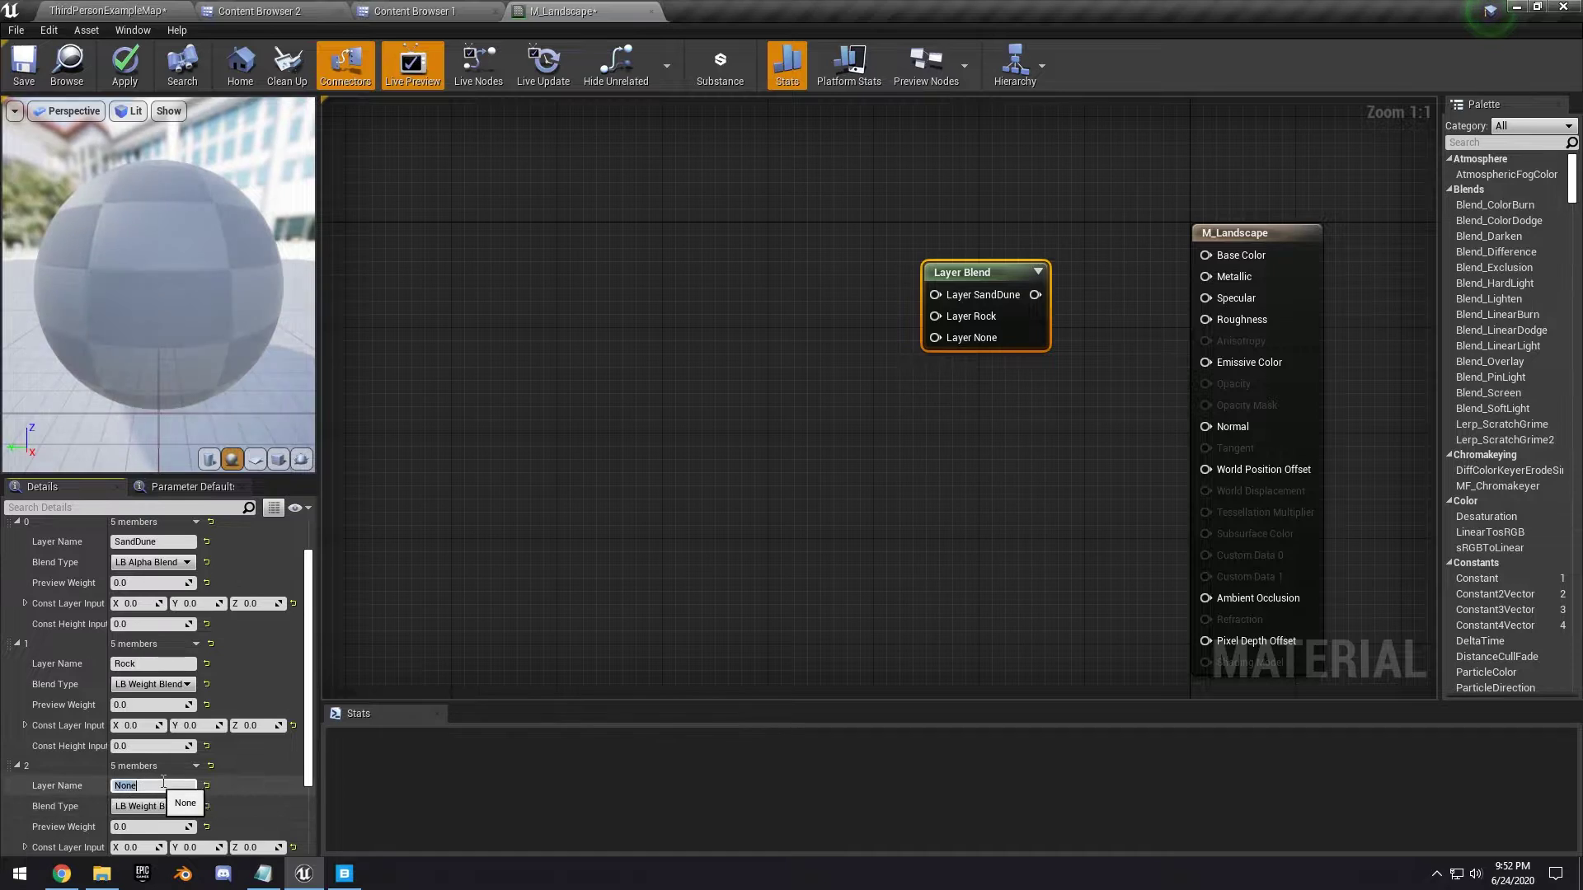
Bring the albedo and normal textures from the Bright_Desert_Sand surface folder into the M_Landscape graph
{"action": "left_click", "coordinate": [271, 6]}
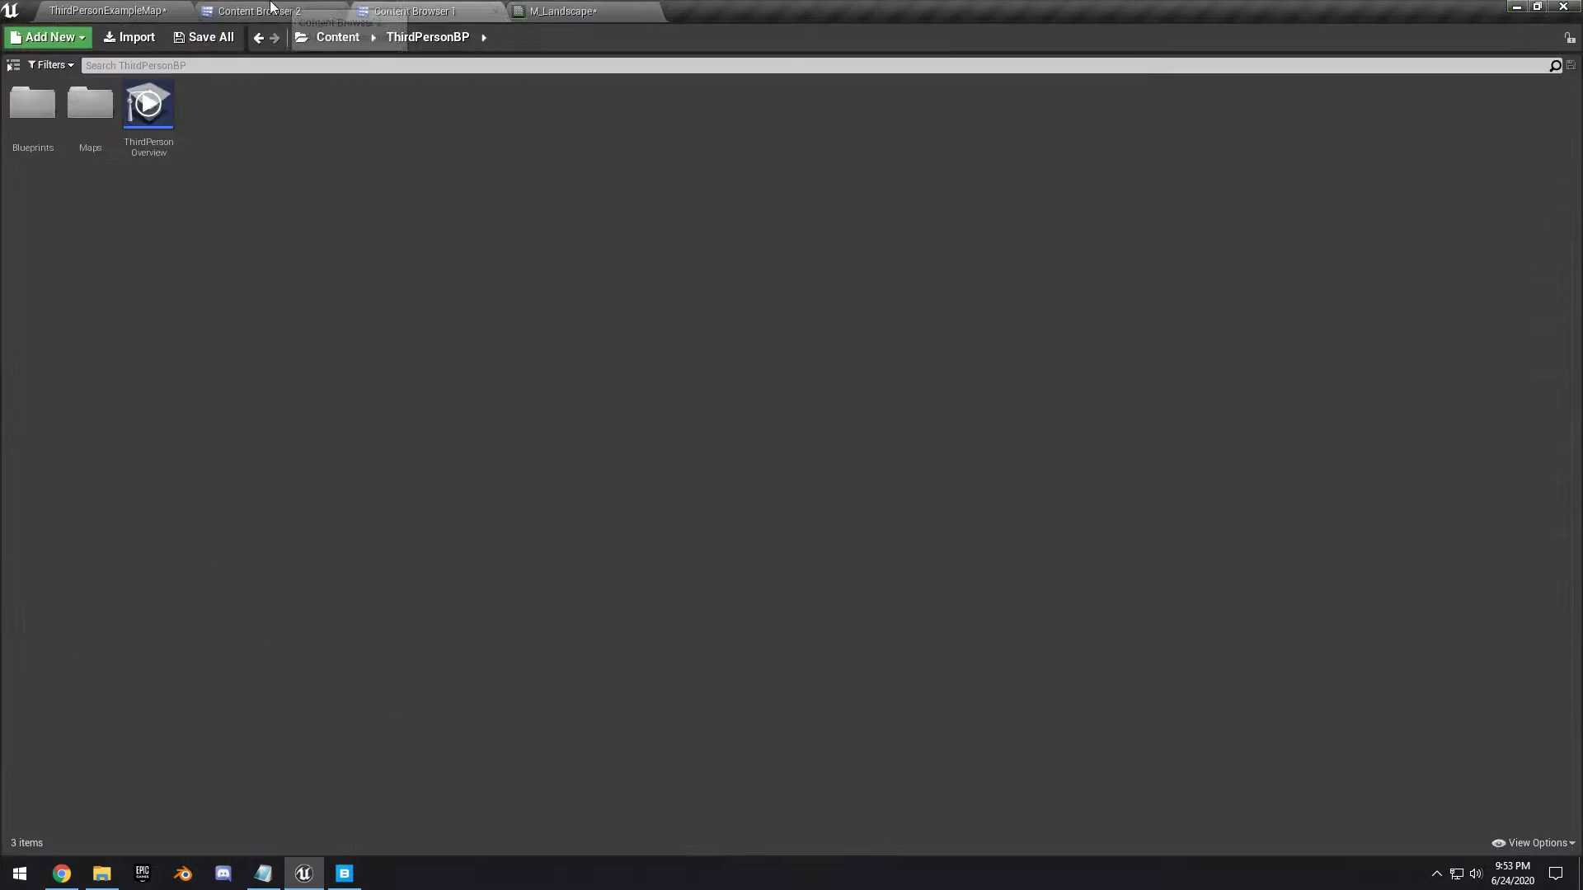
{"action": "left_click", "coordinate": [273, 7]}
{"action": "double_click", "coordinate": [30, 121]}
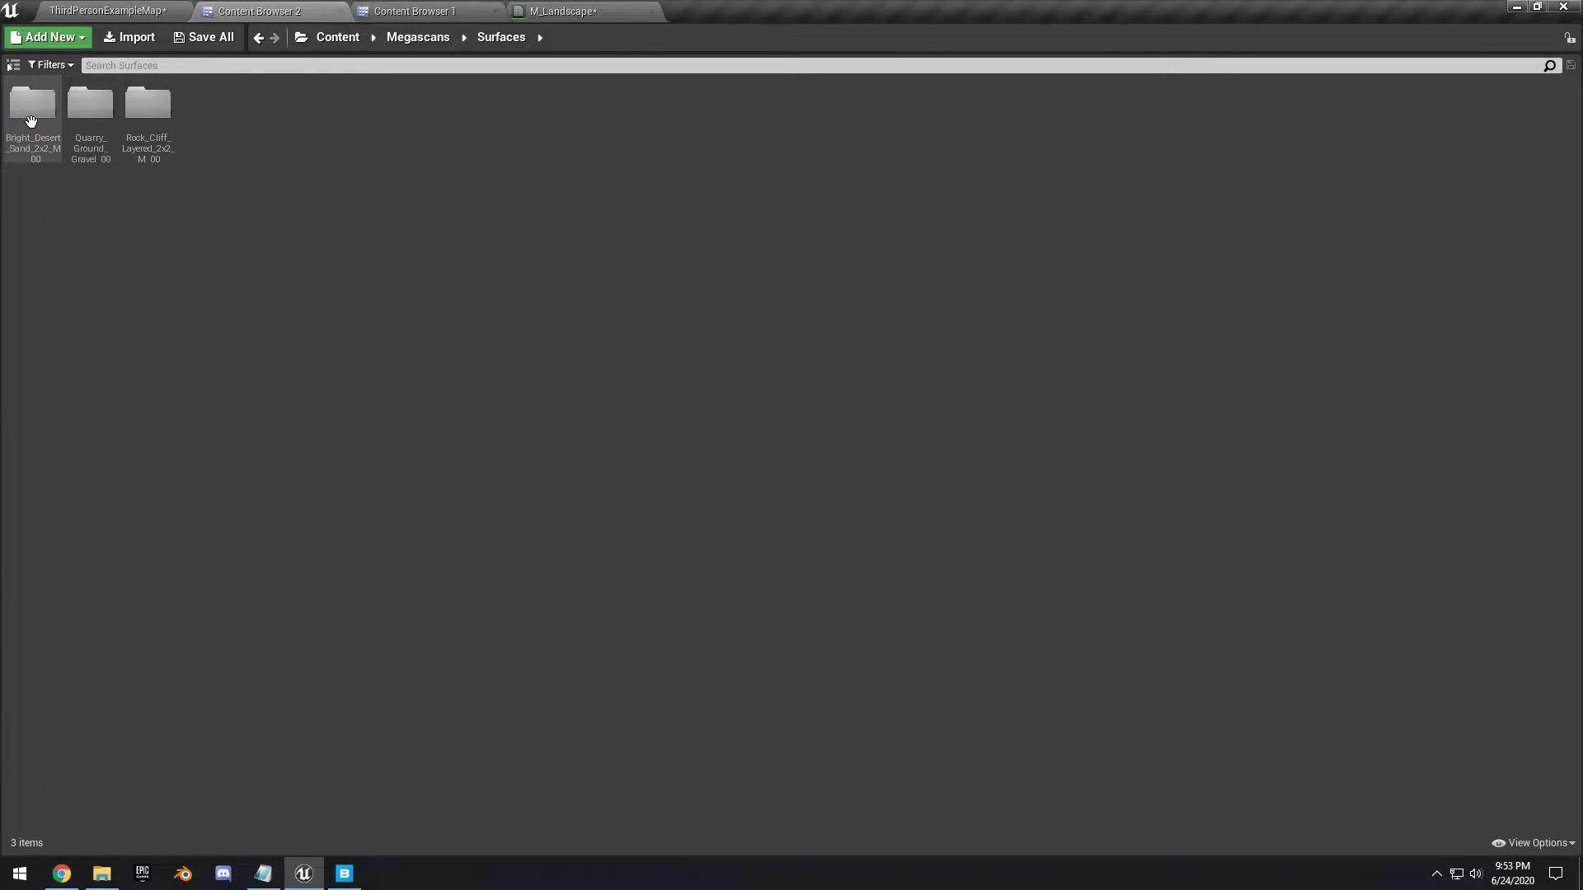
{"action": "double_click", "coordinate": [31, 111]}
{"action": "left_click", "coordinate": [90, 105]}
{"action": "left_click", "coordinate": [265, 106], "text": "ctrl"}
{"action": "left_click_drag", "start_coordinate": [265, 106], "coordinate": [421, 7]}
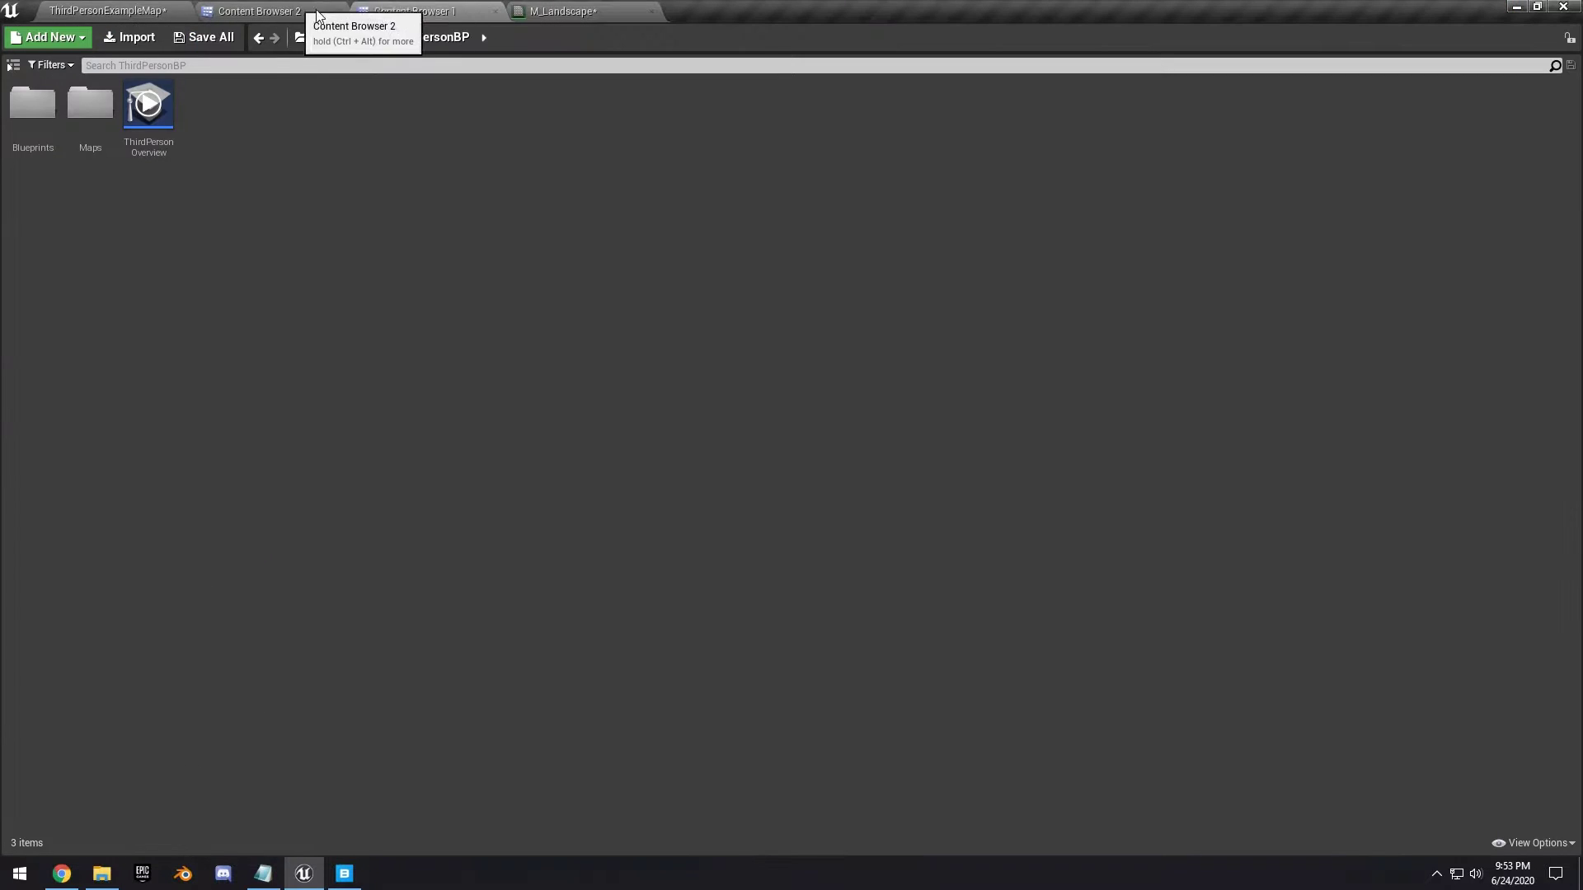
{"action": "left_click", "coordinate": [569, 11]}
Separate the normal map texture samples from the albedo samples and group them lower in the graph
{"action": "left_click_drag", "start_coordinate": [904, 254], "coordinate": [865, 261]}
{"action": "left_click", "coordinate": [943, 371]}
{"action": "right_click_drag", "start_coordinate": [944, 371], "coordinate": [924, 295]}
{"action": "left_click_drag", "start_coordinate": [871, 198], "coordinate": [642, 625]}
{"action": "right_click_drag", "start_coordinate": [717, 594], "coordinate": [786, 399]}
{"action": "left_click_drag", "start_coordinate": [902, 451], "coordinate": [694, 543]}
{"action": "left_click_drag", "start_coordinate": [1253, 600], "coordinate": [866, 633]}
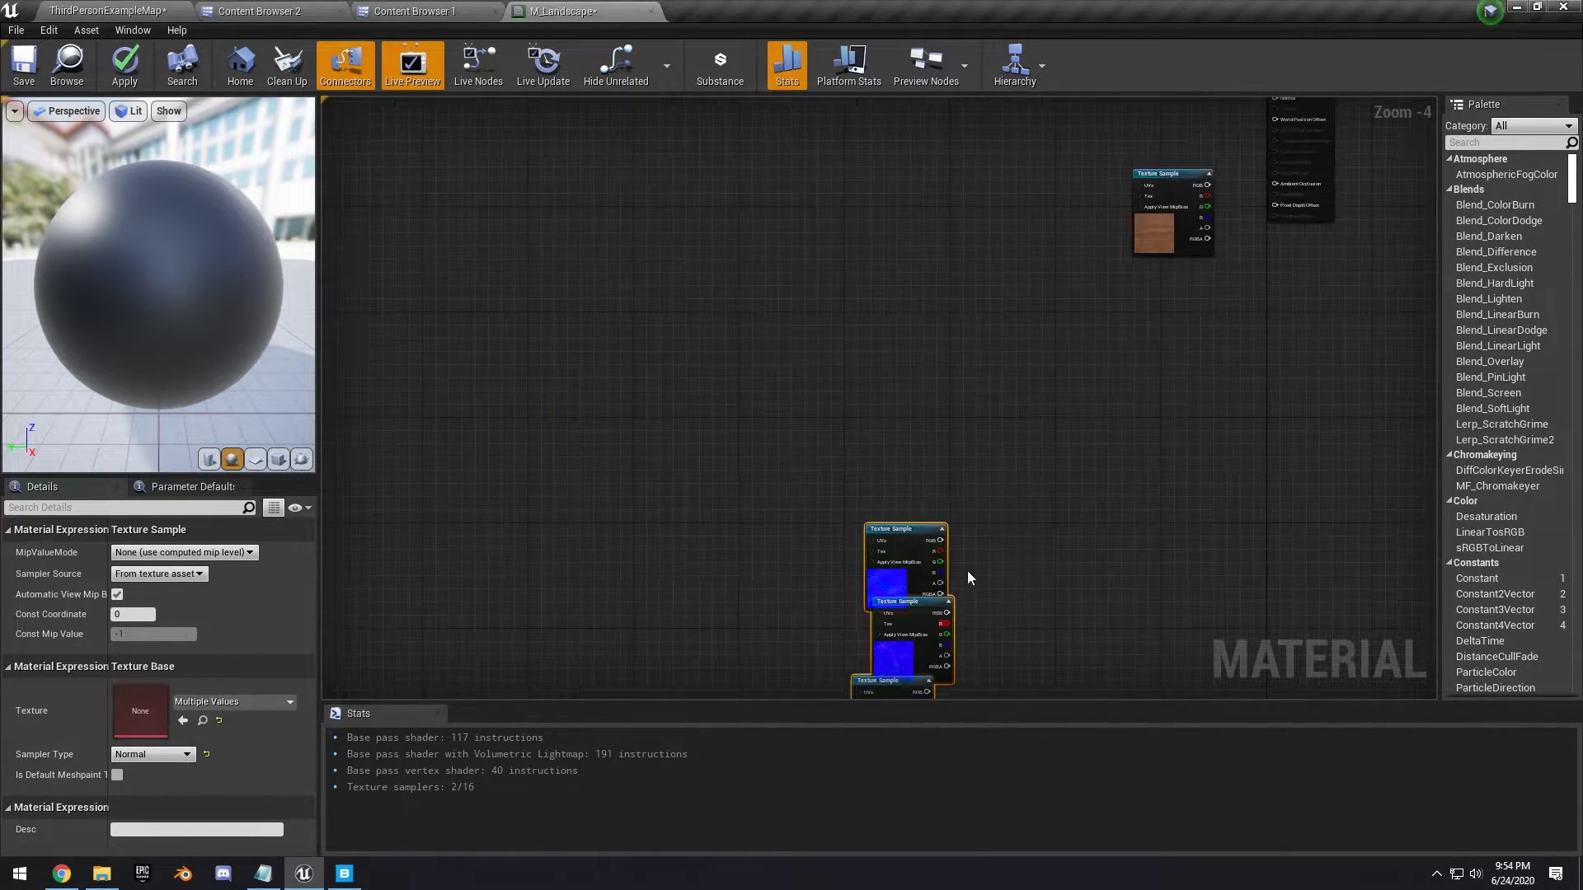
Arrange the sand, rock and gravel albedo texture samples in a column beside the Layer Blend node
{"action": "right_click_drag", "start_coordinate": [1021, 442], "coordinate": [1028, 428]}
{"action": "right_click_drag", "start_coordinate": [1127, 301], "coordinate": [1062, 620]}
{"action": "left_click_drag", "start_coordinate": [1117, 495], "coordinate": [916, 361]}
{"action": "right_click_drag", "start_coordinate": [916, 361], "coordinate": [908, 476]}
{"action": "left_click_drag", "start_coordinate": [930, 365], "coordinate": [917, 344]}
{"action": "left_click", "coordinate": [892, 454]}
{"action": "scroll", "coordinate": [892, 452], "scroll_direction": "up", "scroll_amount": 2}
{"action": "left_click_drag", "start_coordinate": [1032, 483], "coordinate": [932, 585]}
{"action": "left_click_drag", "start_coordinate": [1208, 445], "coordinate": [1208, 400]}
{"action": "scroll", "coordinate": [995, 239], "scroll_direction": "up", "scroll_amount": 2}
Add a PixelDepth node above the sand texture sample and connect it to input A of a new Subtract node
{"action": "right_click", "coordinate": [995, 239]}
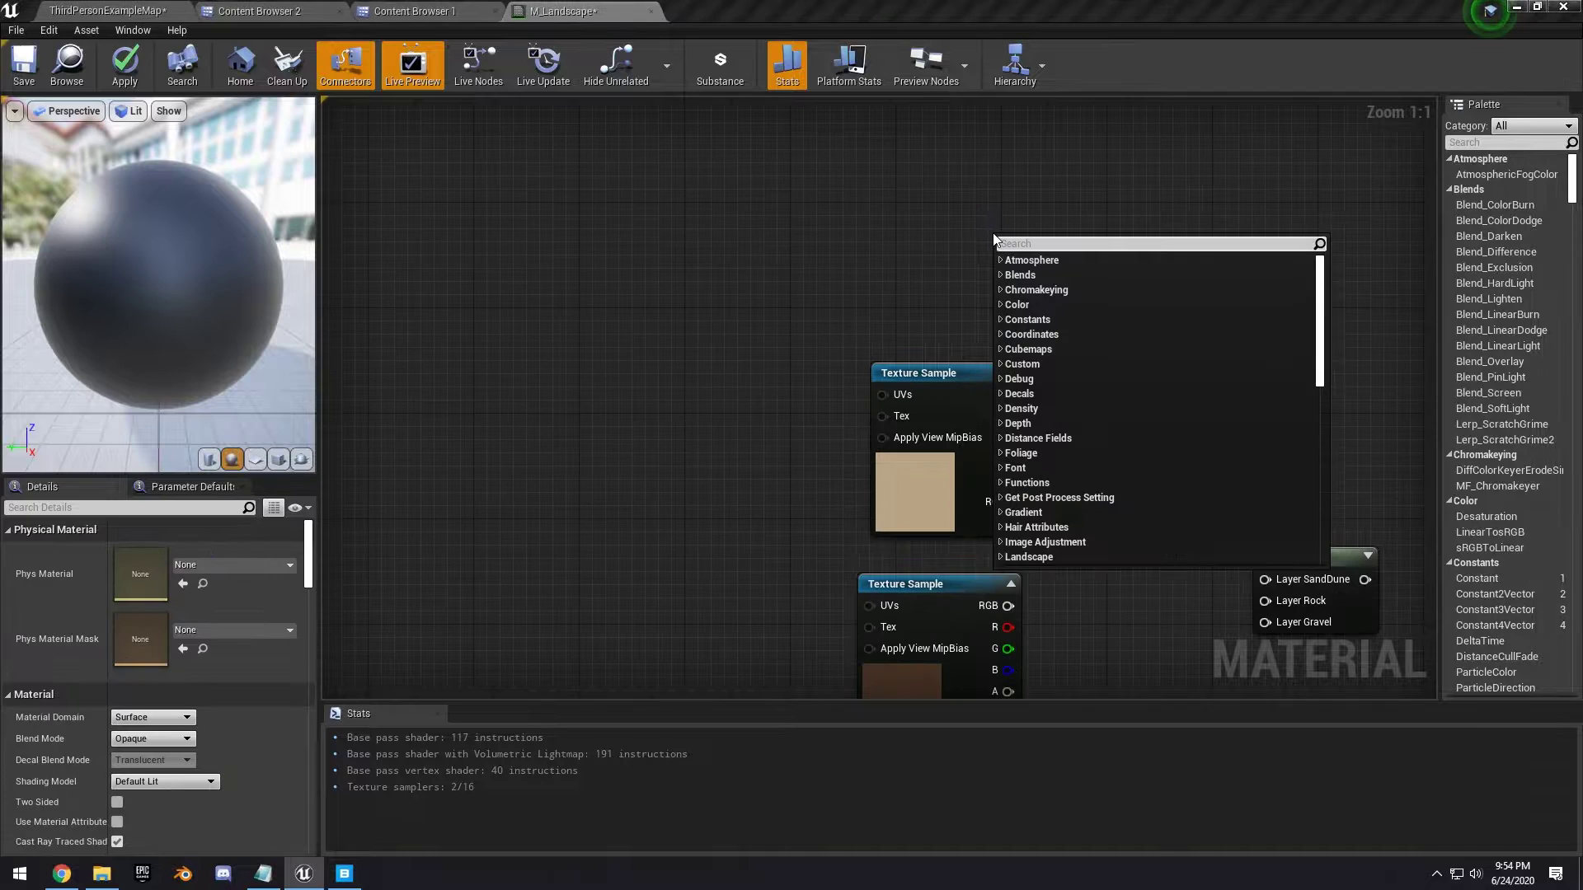
{"action": "type", "text": "pixeldep"}
{"action": "key", "text": "Return"}
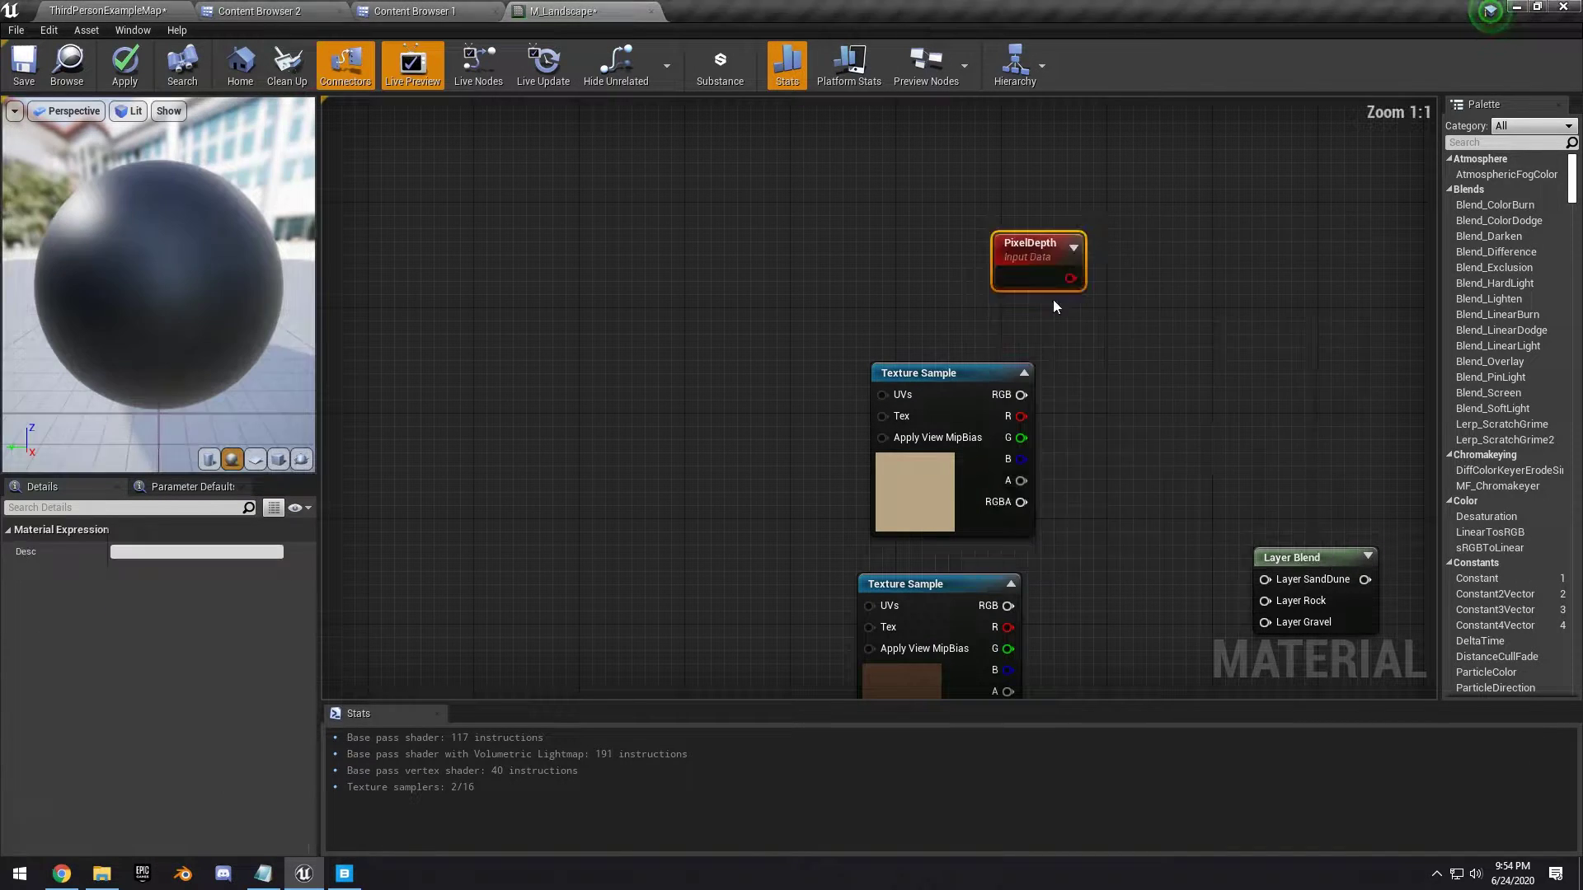
{"action": "left_click_drag", "start_coordinate": [1090, 276], "coordinate": [1182, 260]}
{"action": "type", "text": "subtract"}
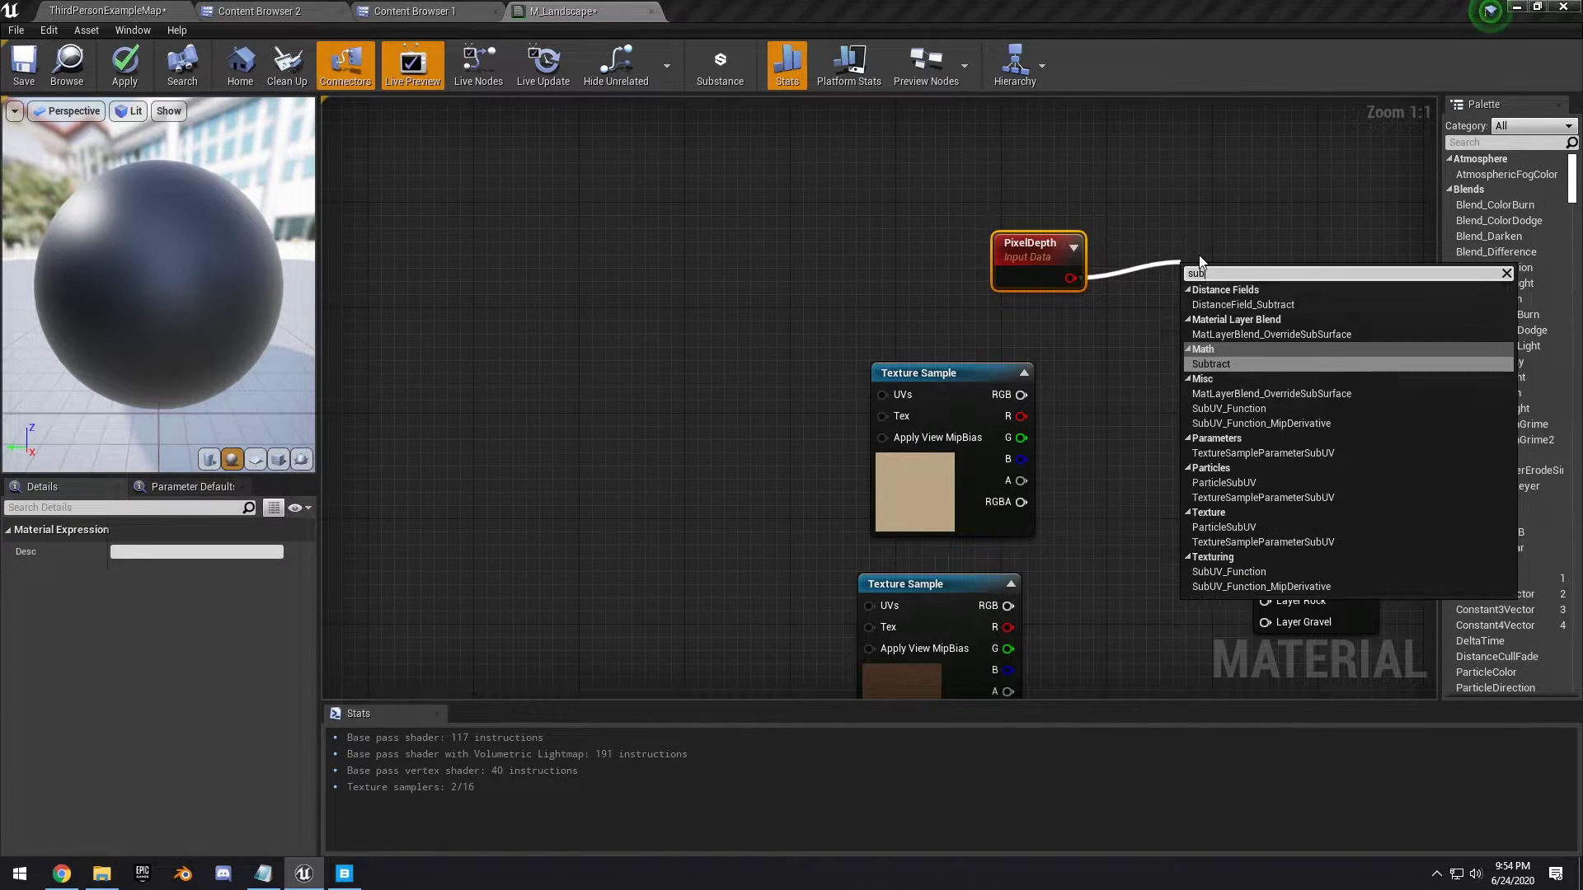
{"action": "key", "text": "Return"}
Feed a constant of 5000 into the Subtract node's B input and move the sand texture sample clear of these nodes
{"action": "left_click_drag", "start_coordinate": [1193, 318], "coordinate": [1050, 340]}
{"action": "type", "text": "constant"}
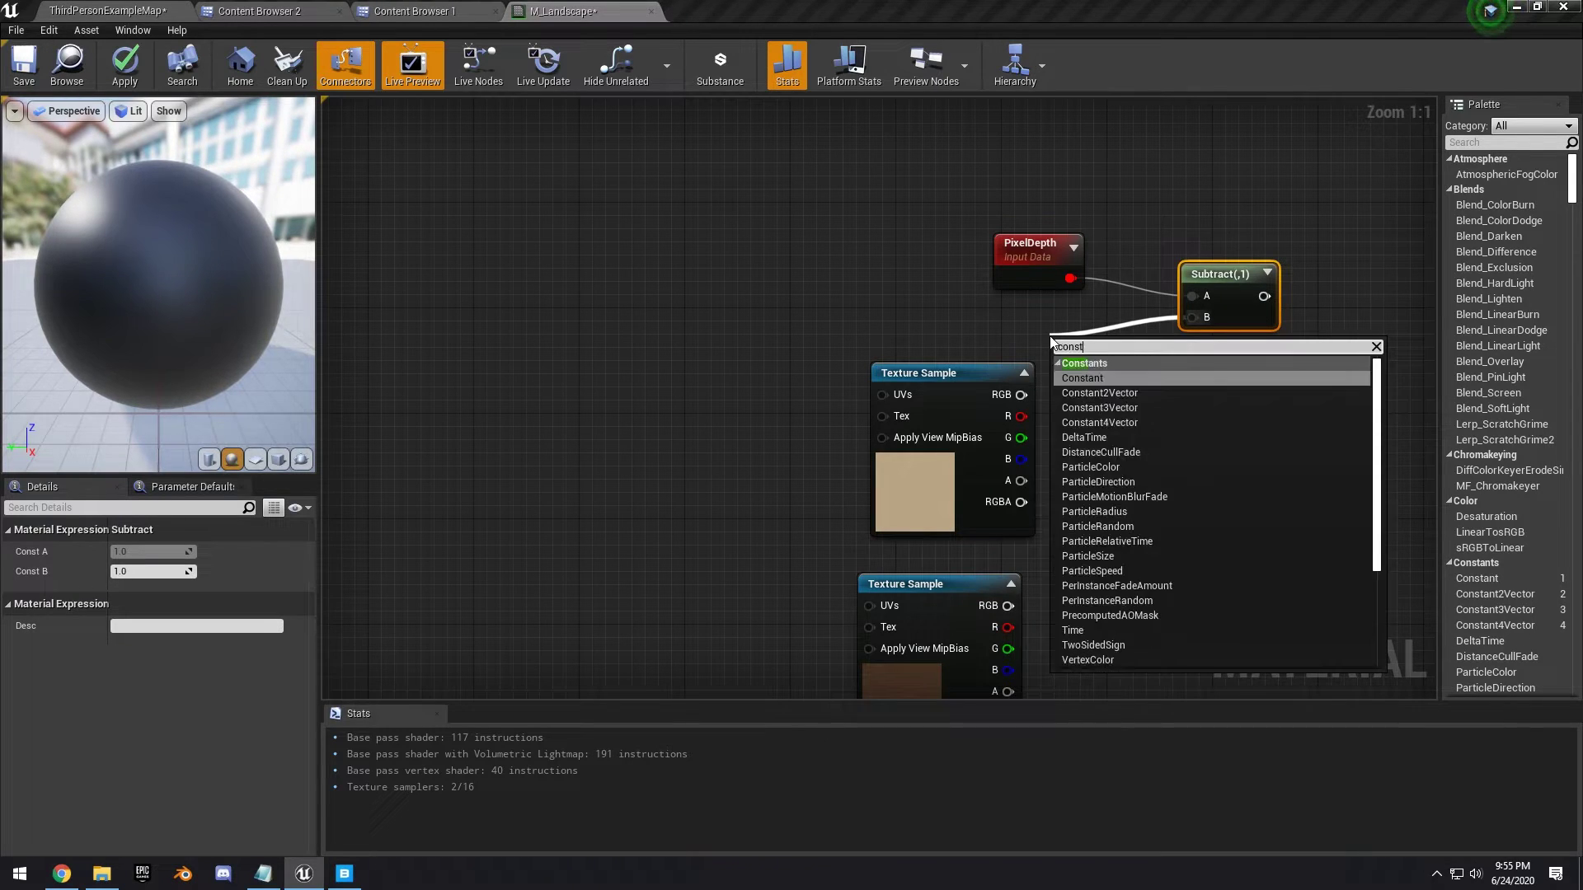
{"action": "key", "text": "Return"}
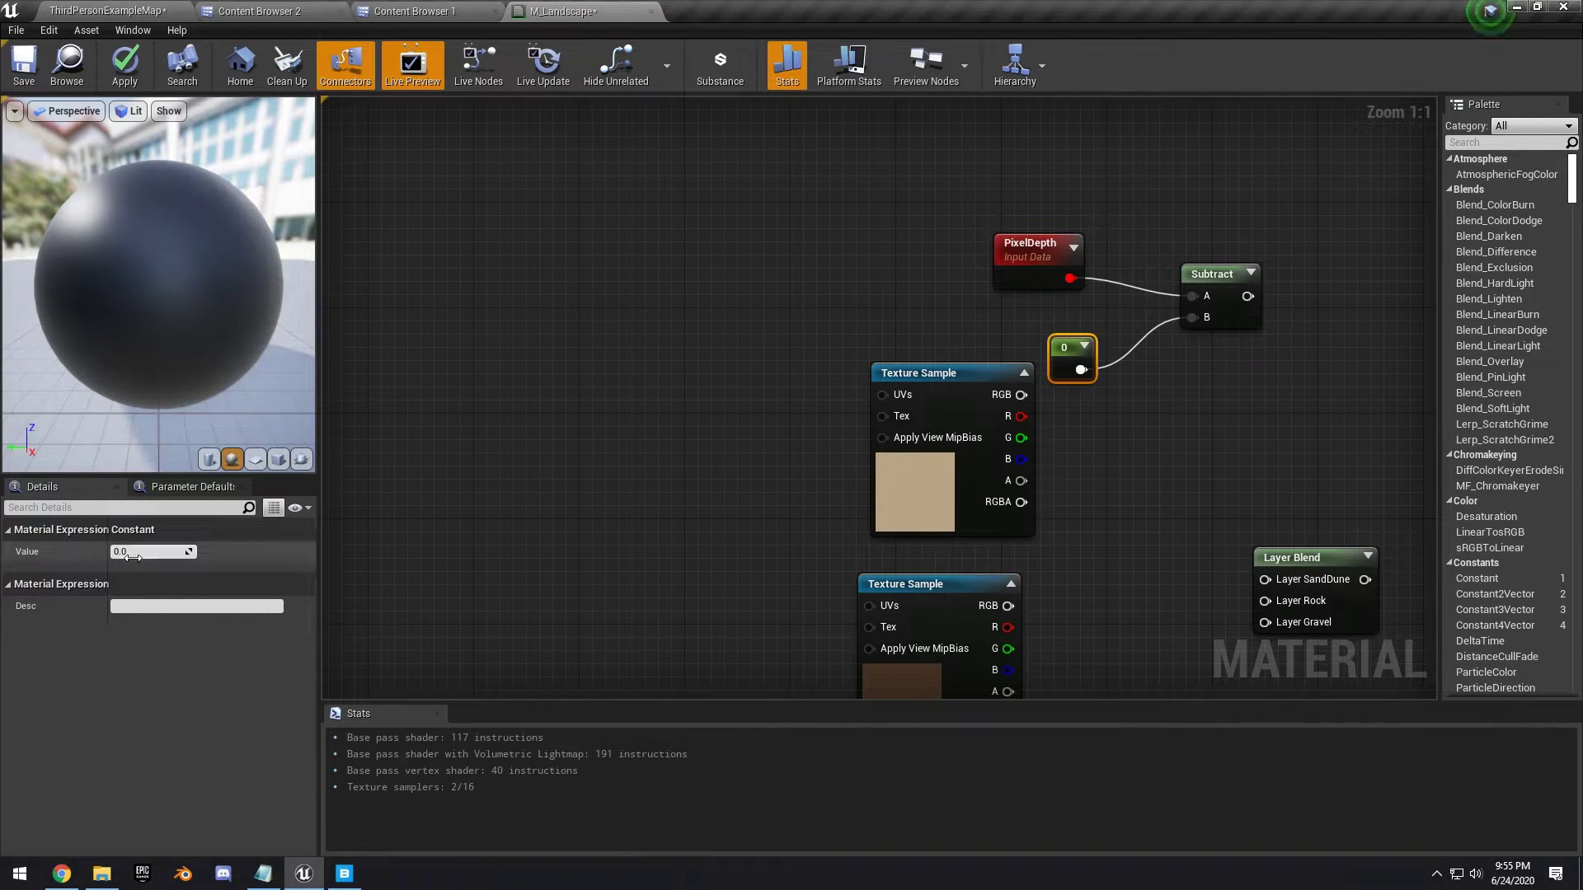
{"action": "left_click", "coordinate": [132, 552]}
{"action": "type", "text": "5000"}
{"action": "key", "text": "Return"}
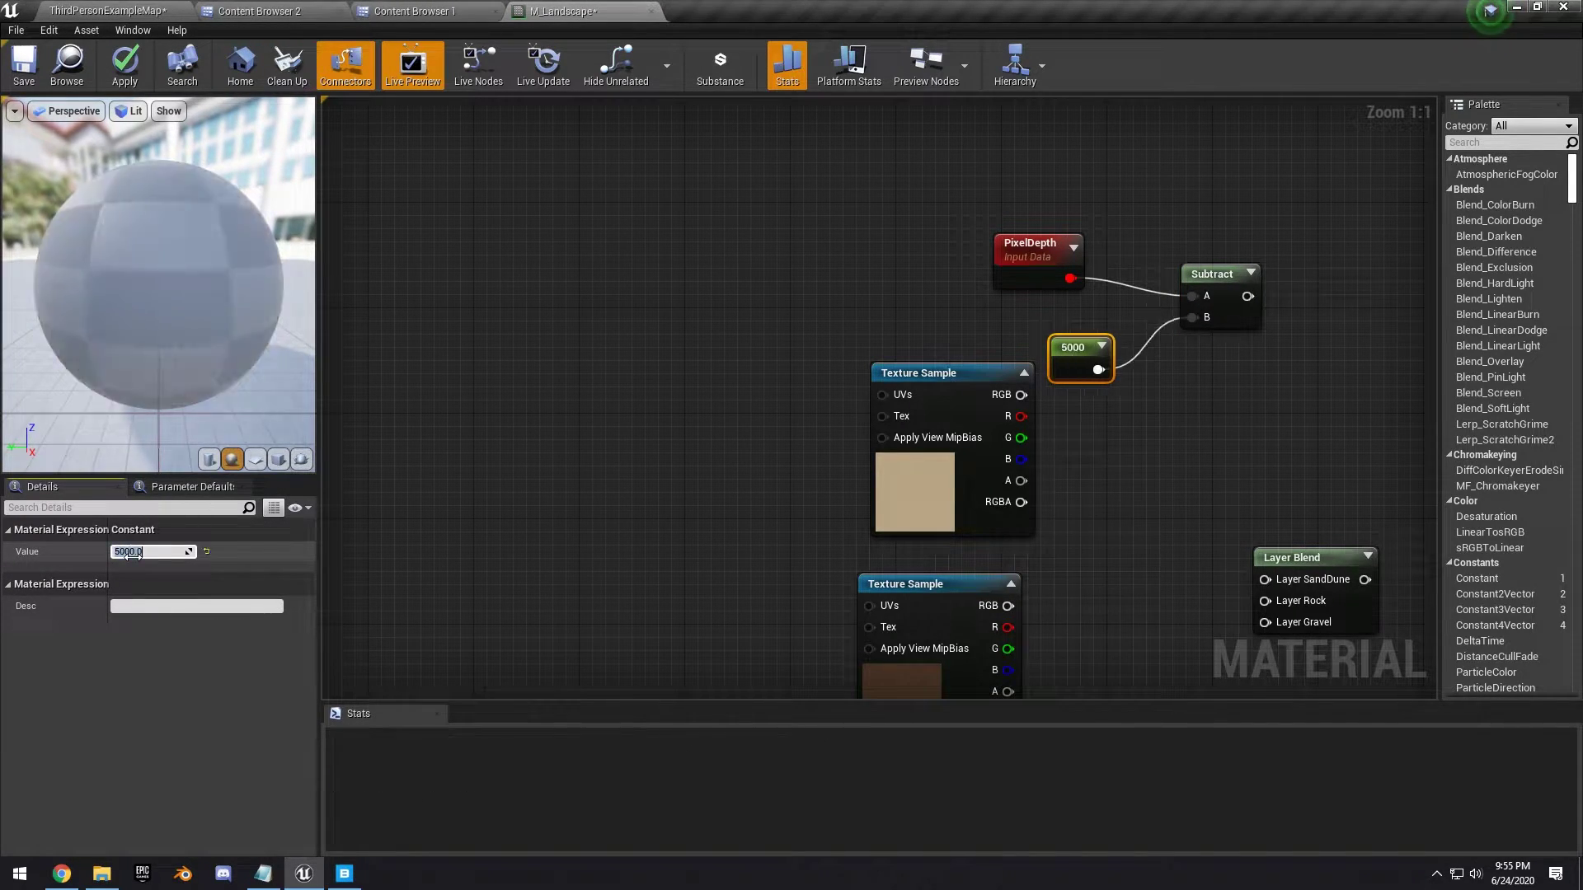
{"action": "left_click_drag", "start_coordinate": [948, 377], "coordinate": [815, 311]}
{"action": "left_click", "coordinate": [916, 296]}
{"action": "right_click_drag", "start_coordinate": [1038, 252], "coordinate": [929, 297]}
{"action": "left_click_drag", "start_coordinate": [928, 296], "coordinate": [956, 300]}
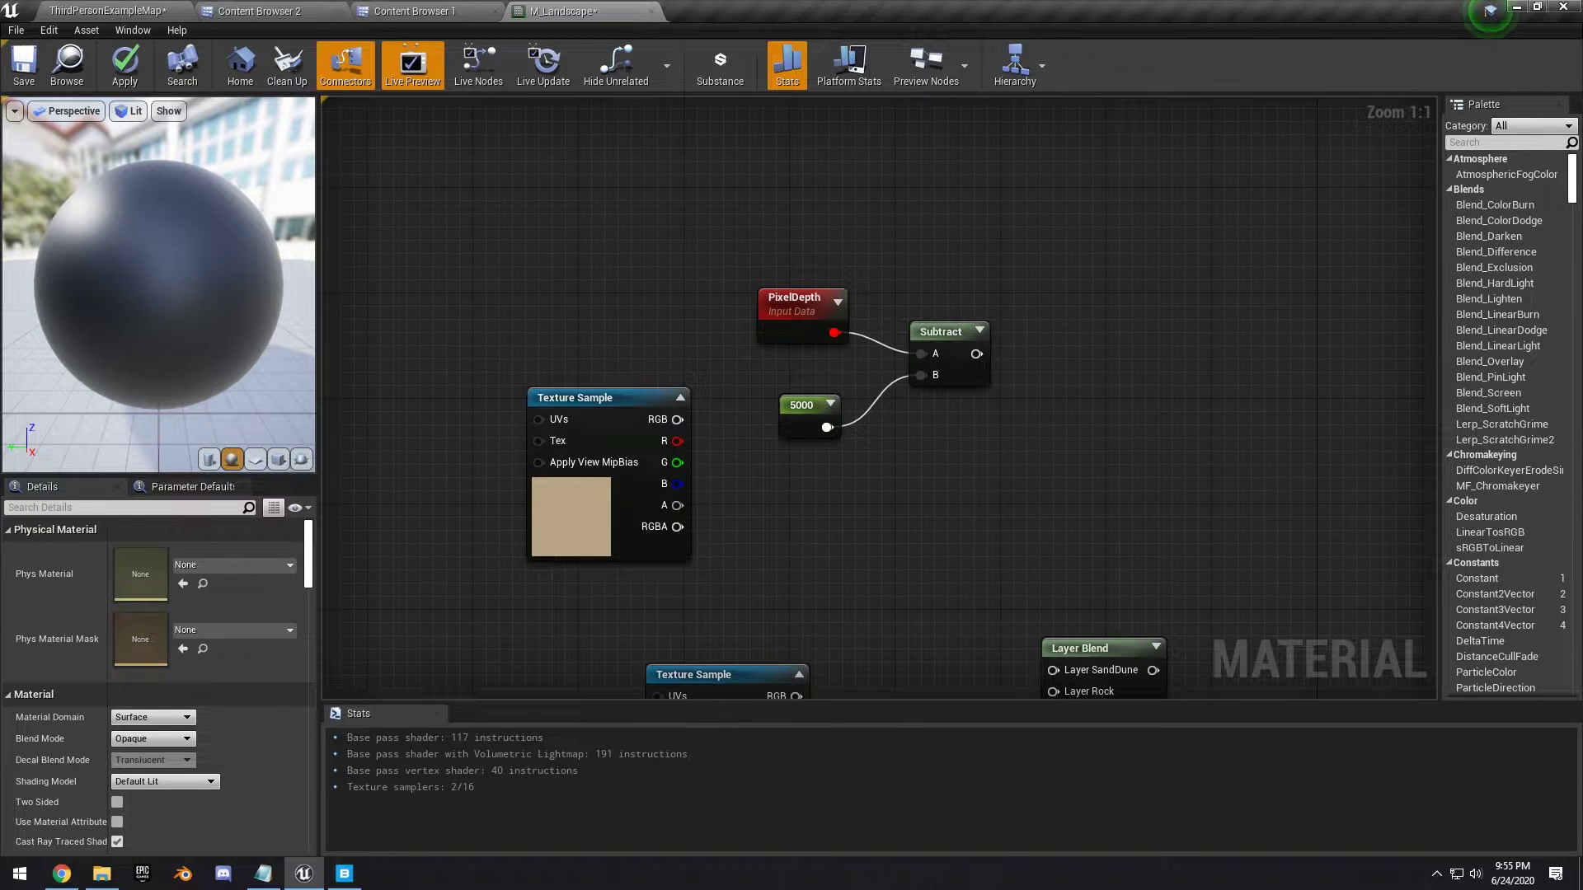
Add a Divide node that divides the Subtract output by a constant of 7500
{"action": "right_click", "coordinate": [1080, 380]}
{"action": "type", "text": "divide"}
{"action": "key", "text": "Return"}
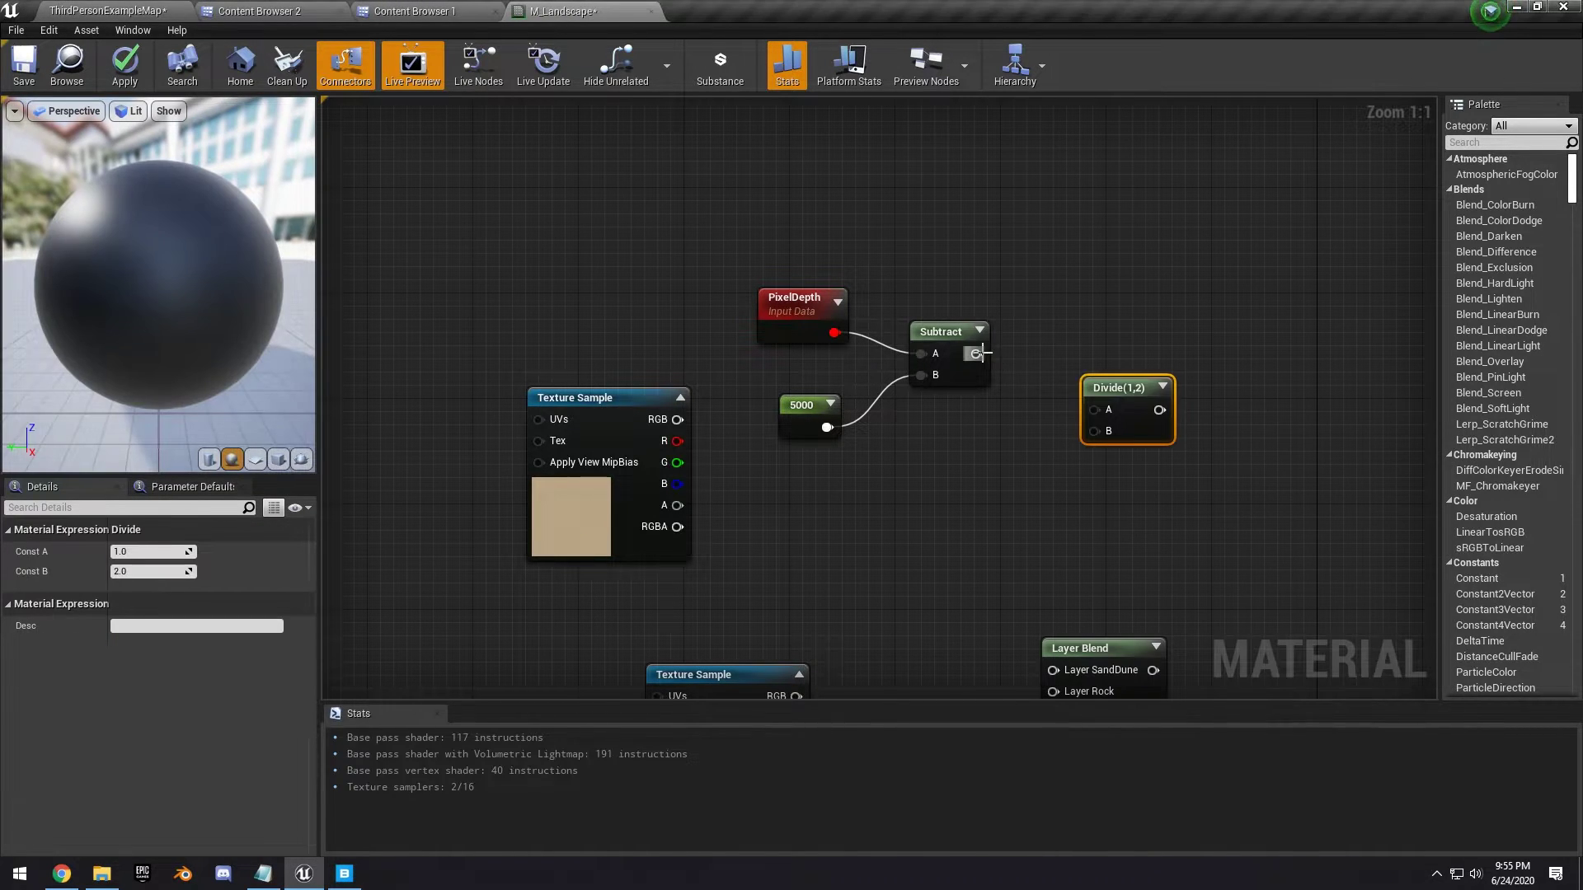
{"action": "left_click_drag", "start_coordinate": [1097, 431], "coordinate": [1012, 443]}
{"action": "type", "text": "constant"}
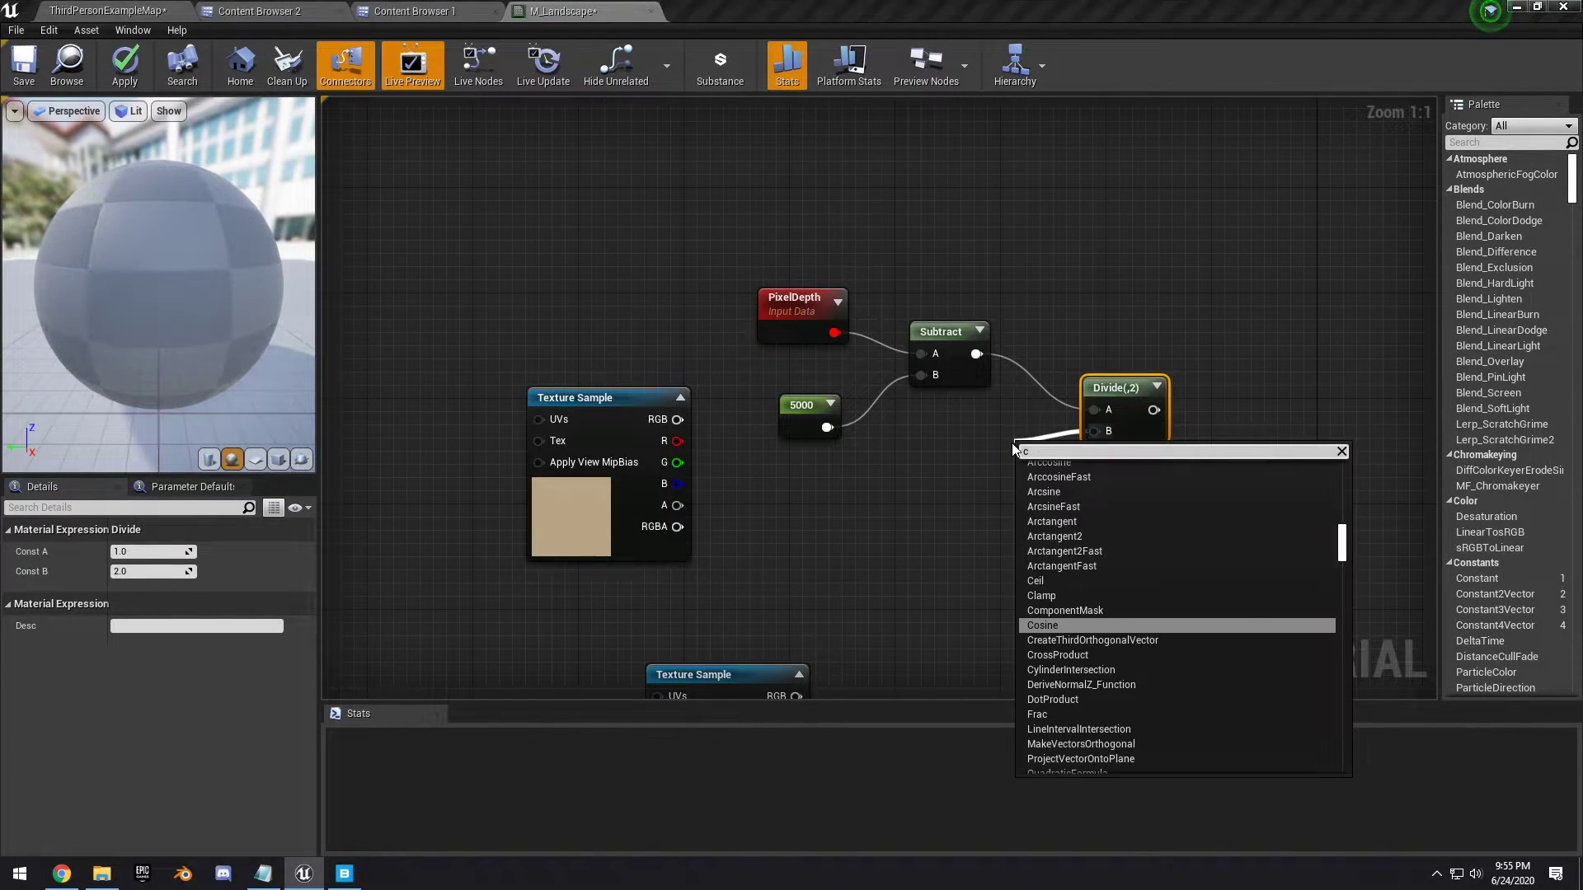
{"action": "key", "text": "Return"}
{"action": "left_click", "coordinate": [151, 551]}
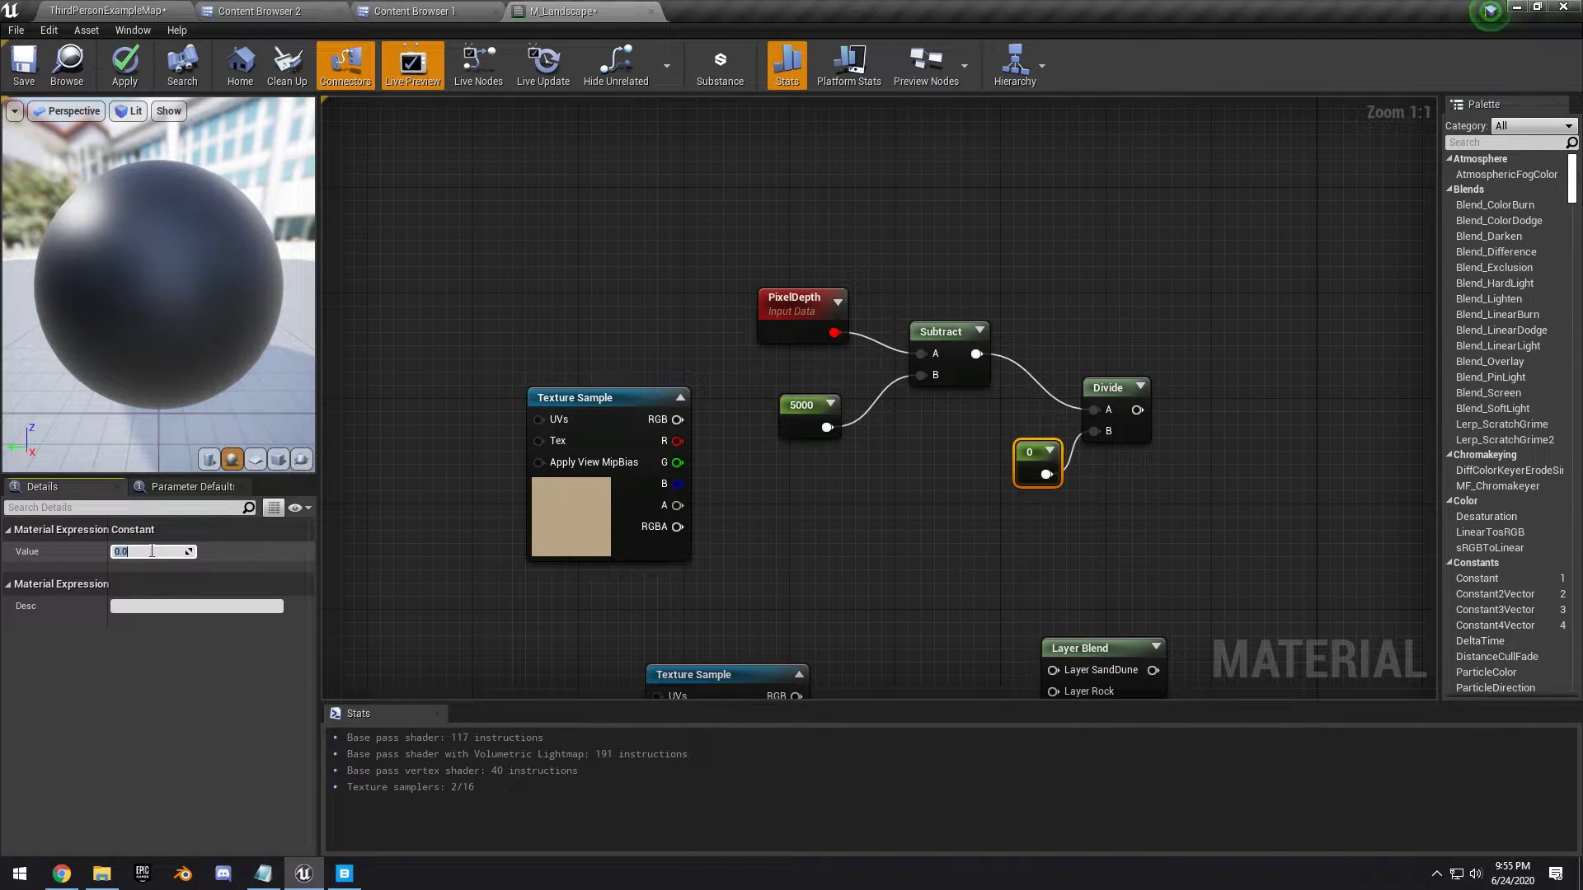
{"action": "type", "text": "7500"}
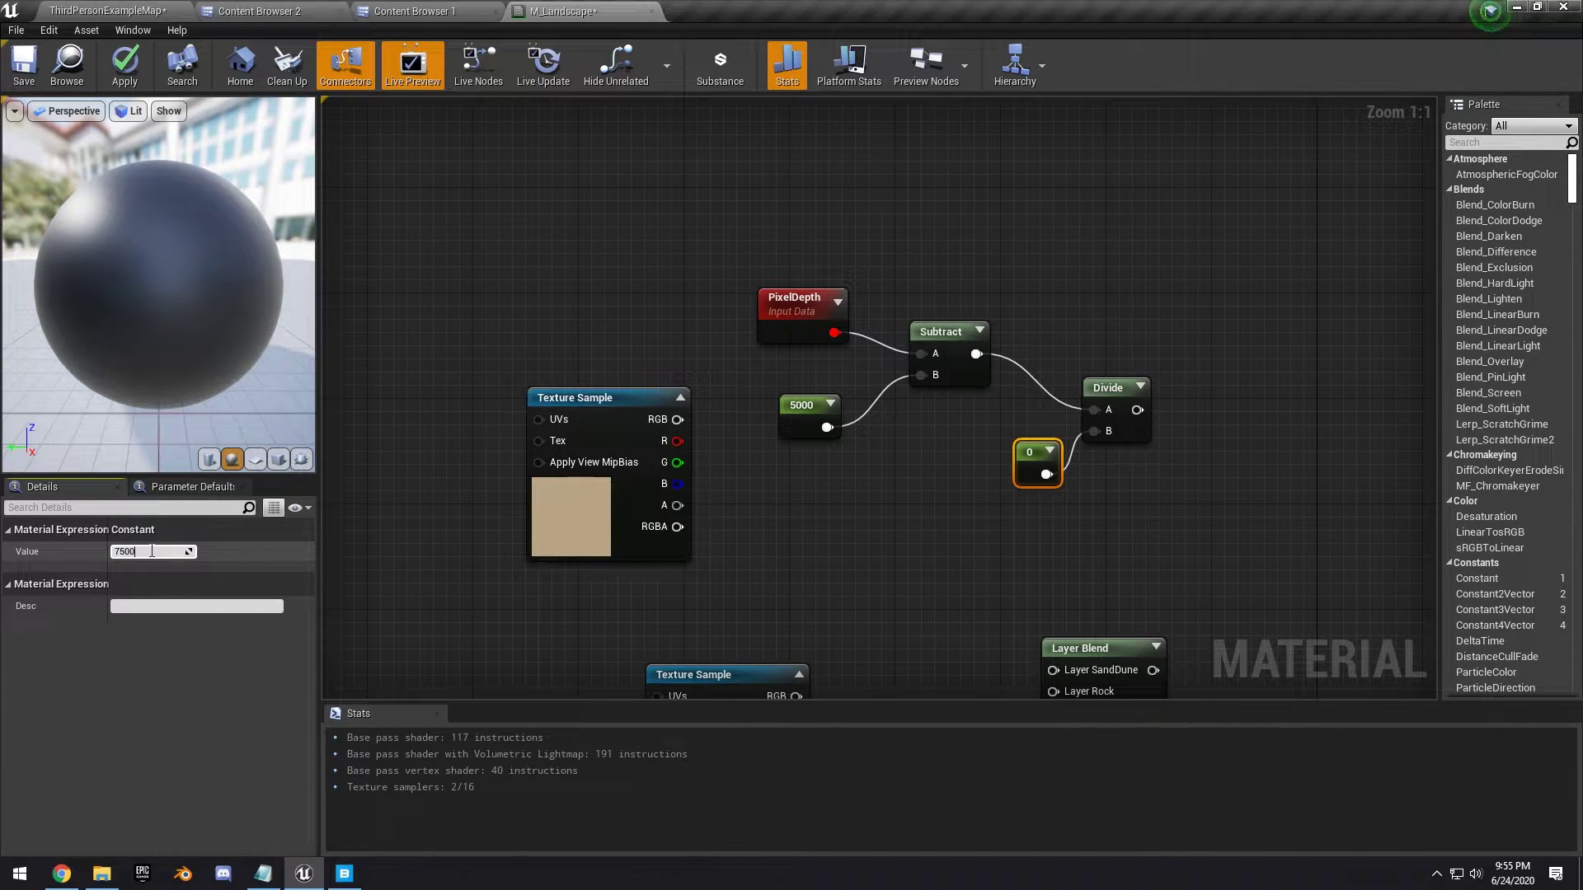
{"action": "key", "text": "Return"}
Run the Divide output through a new Clamp node and connect the Clamp to the Alpha of a new Lerp node
{"action": "left_click_drag", "start_coordinate": [1137, 410], "coordinate": [1277, 351]}
{"action": "type", "text": "clam"}
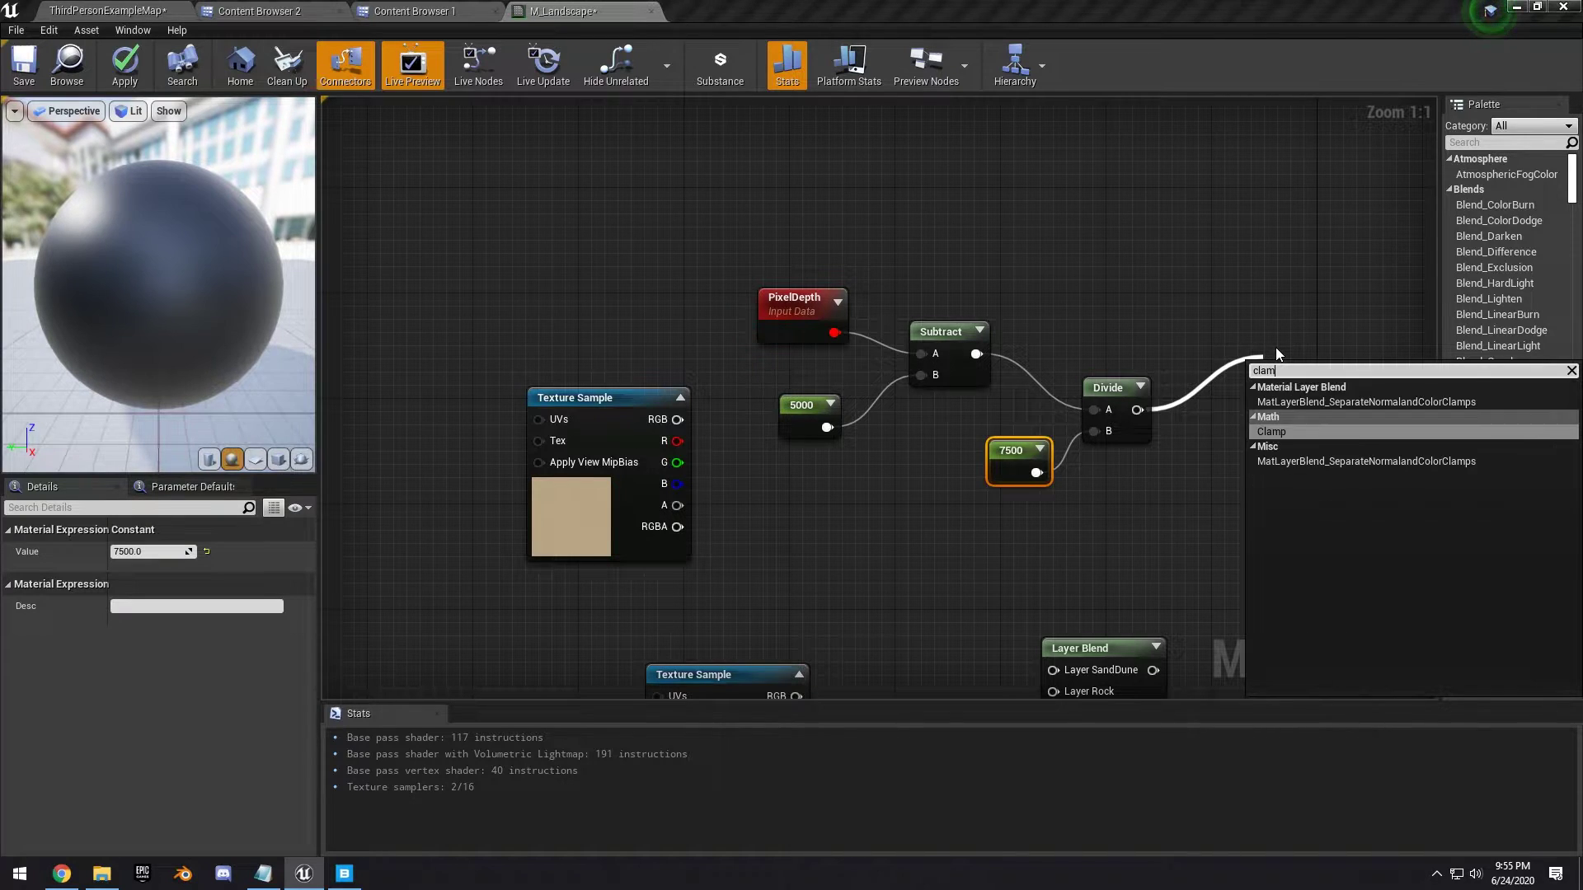
{"action": "key", "text": "Return"}
{"action": "scroll", "coordinate": [1275, 348], "scroll_direction": "down", "scroll_amount": 1}
{"action": "left_click_drag", "start_coordinate": [1319, 316], "coordinate": [1140, 443]}
{"action": "type", "text": "lerp"}
{"action": "key", "text": "Return"}
{"action": "left_click_drag", "start_coordinate": [1321, 317], "coordinate": [1151, 504]}
{"action": "left_click", "coordinate": [1149, 466], "text": "alt"}
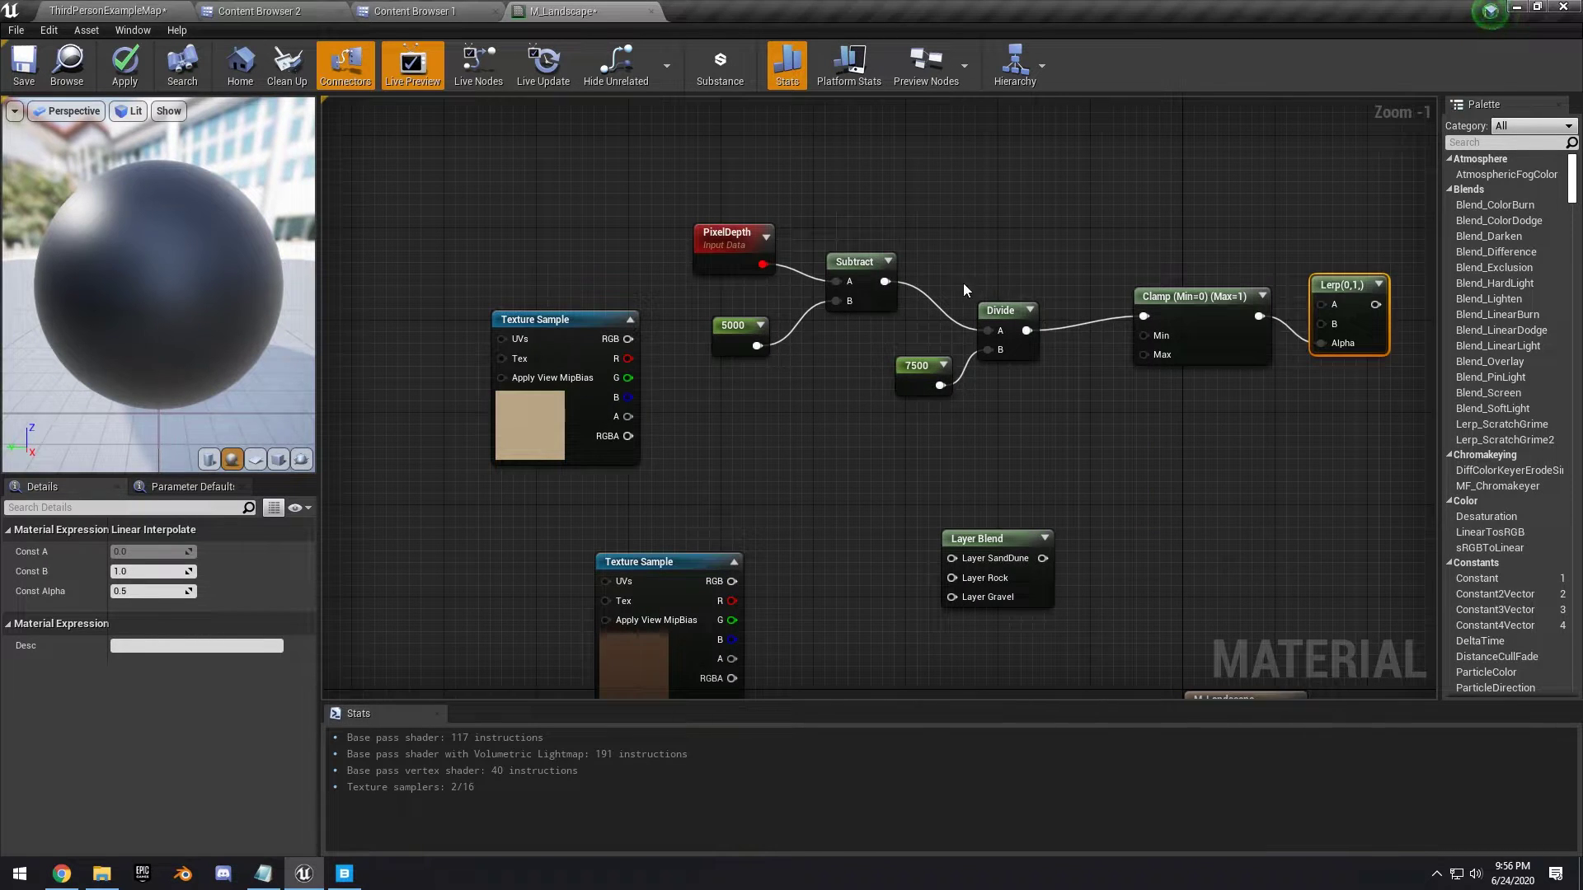
Move the Divide, Subtract, PixelDepth and constant nodes closer to the Clamp node
{"action": "left_click_drag", "start_coordinate": [983, 378], "coordinate": [993, 389]}
{"action": "left_click_drag", "start_coordinate": [1007, 312], "coordinate": [1062, 298]}
{"action": "left_click", "coordinate": [965, 276]}
{"action": "left_click_drag", "start_coordinate": [700, 206], "coordinate": [849, 340]}
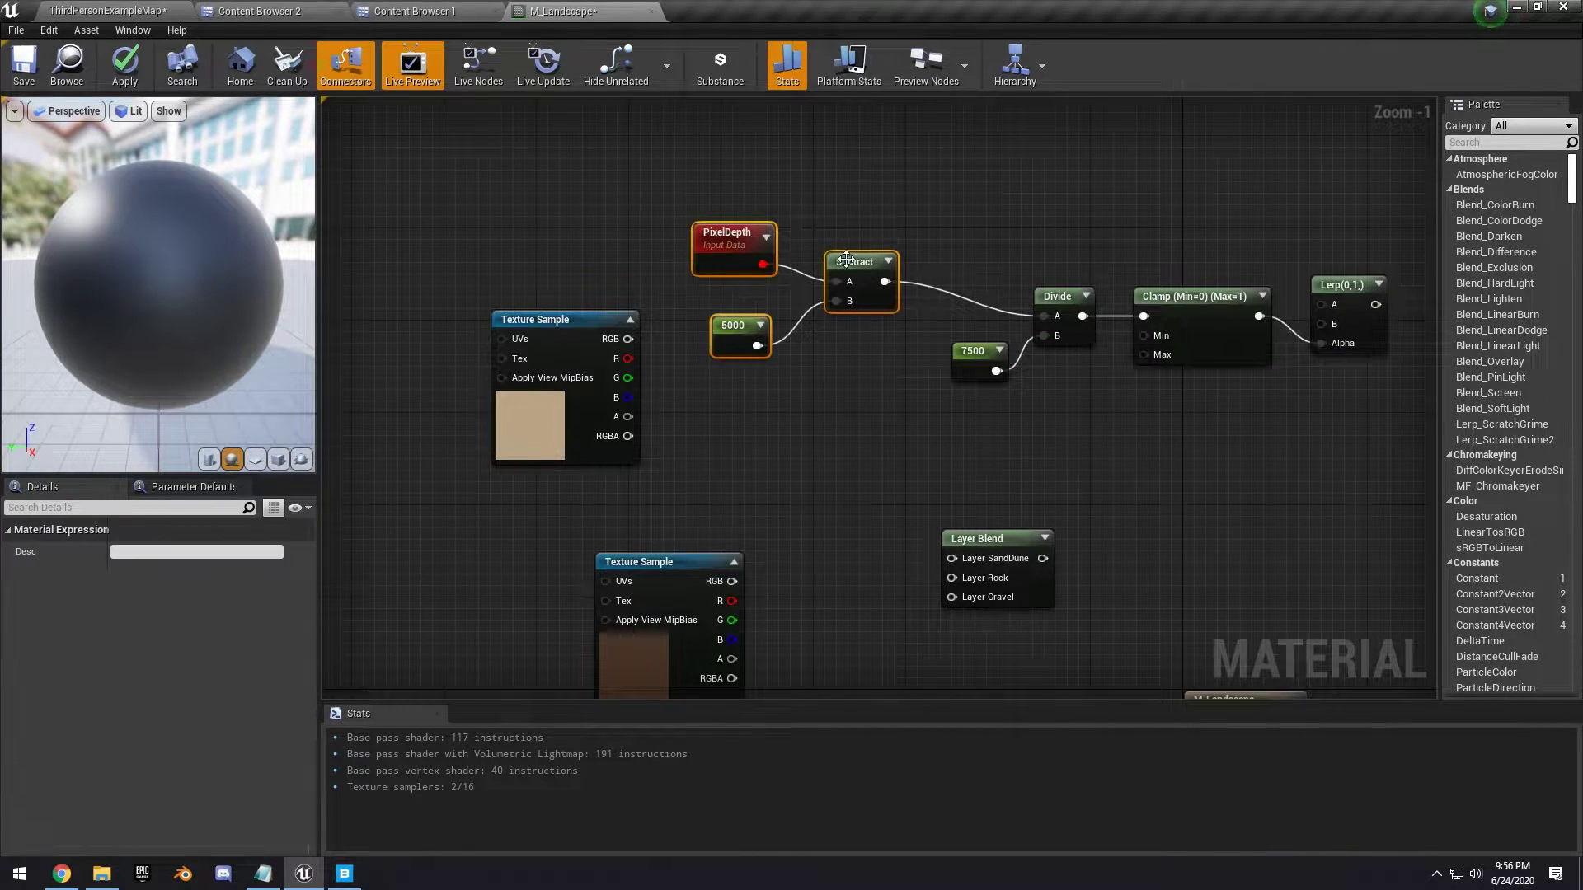
{"action": "left_click_drag", "start_coordinate": [848, 262], "coordinate": [929, 274]}
{"action": "left_click_drag", "start_coordinate": [928, 274], "coordinate": [929, 285]}
Move the depth node chain below the sand texture sample and connect the Lerp output to the SandDune layer input
{"action": "left_click_drag", "start_coordinate": [992, 159], "coordinate": [1365, 281]}
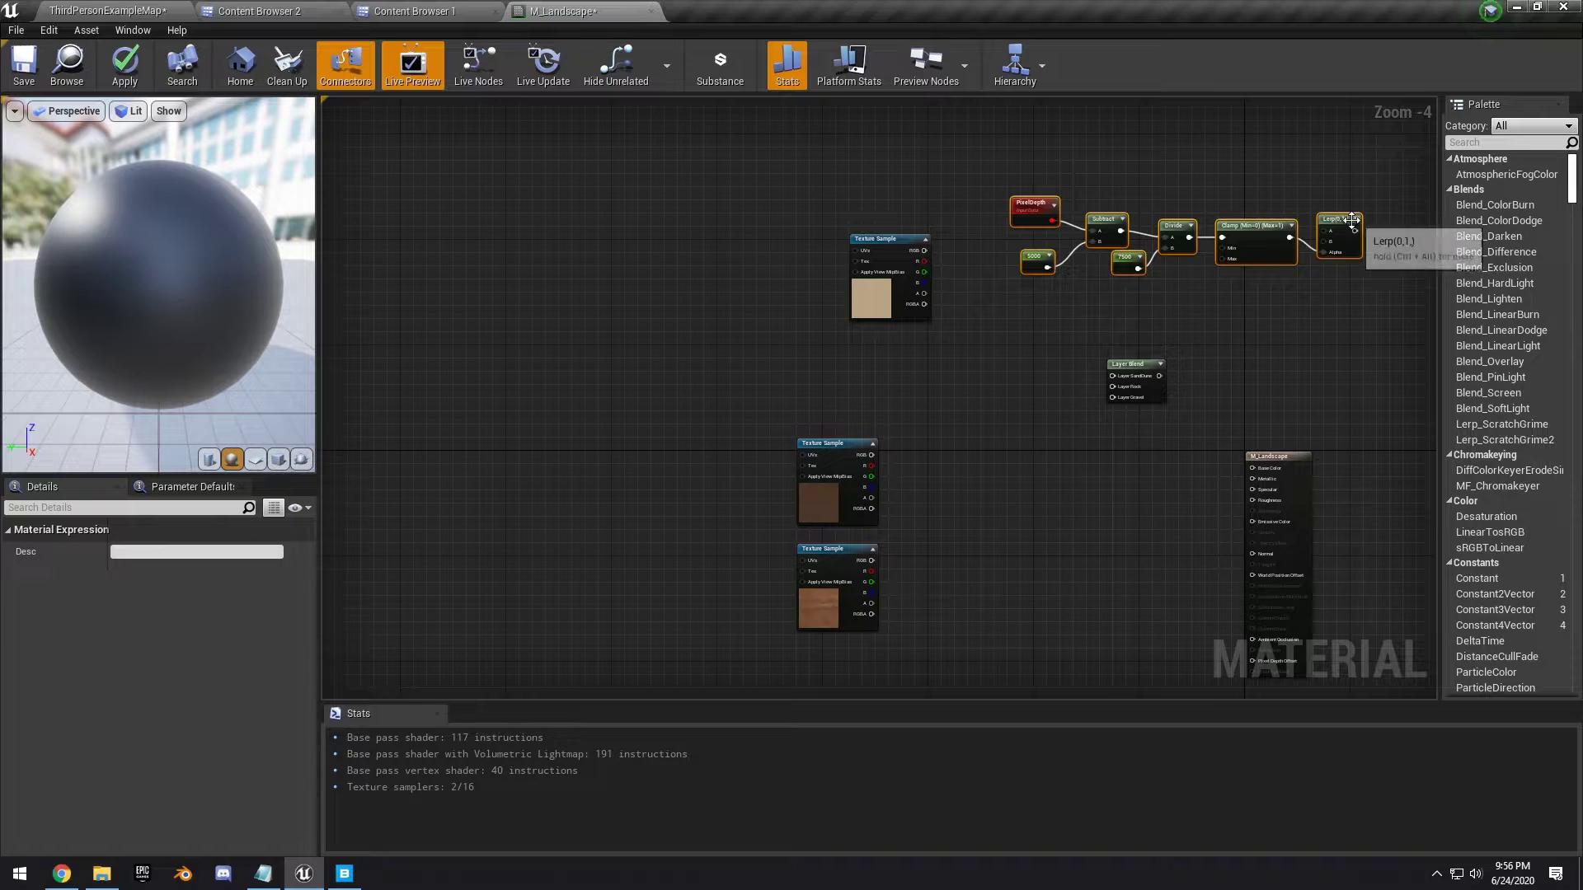
{"action": "left_click_drag", "start_coordinate": [1345, 216], "coordinate": [1055, 344]}
{"action": "scroll", "coordinate": [1055, 344], "scroll_direction": "up", "scroll_amount": 3}
{"action": "left_click_drag", "start_coordinate": [1118, 386], "coordinate": [1224, 419]}
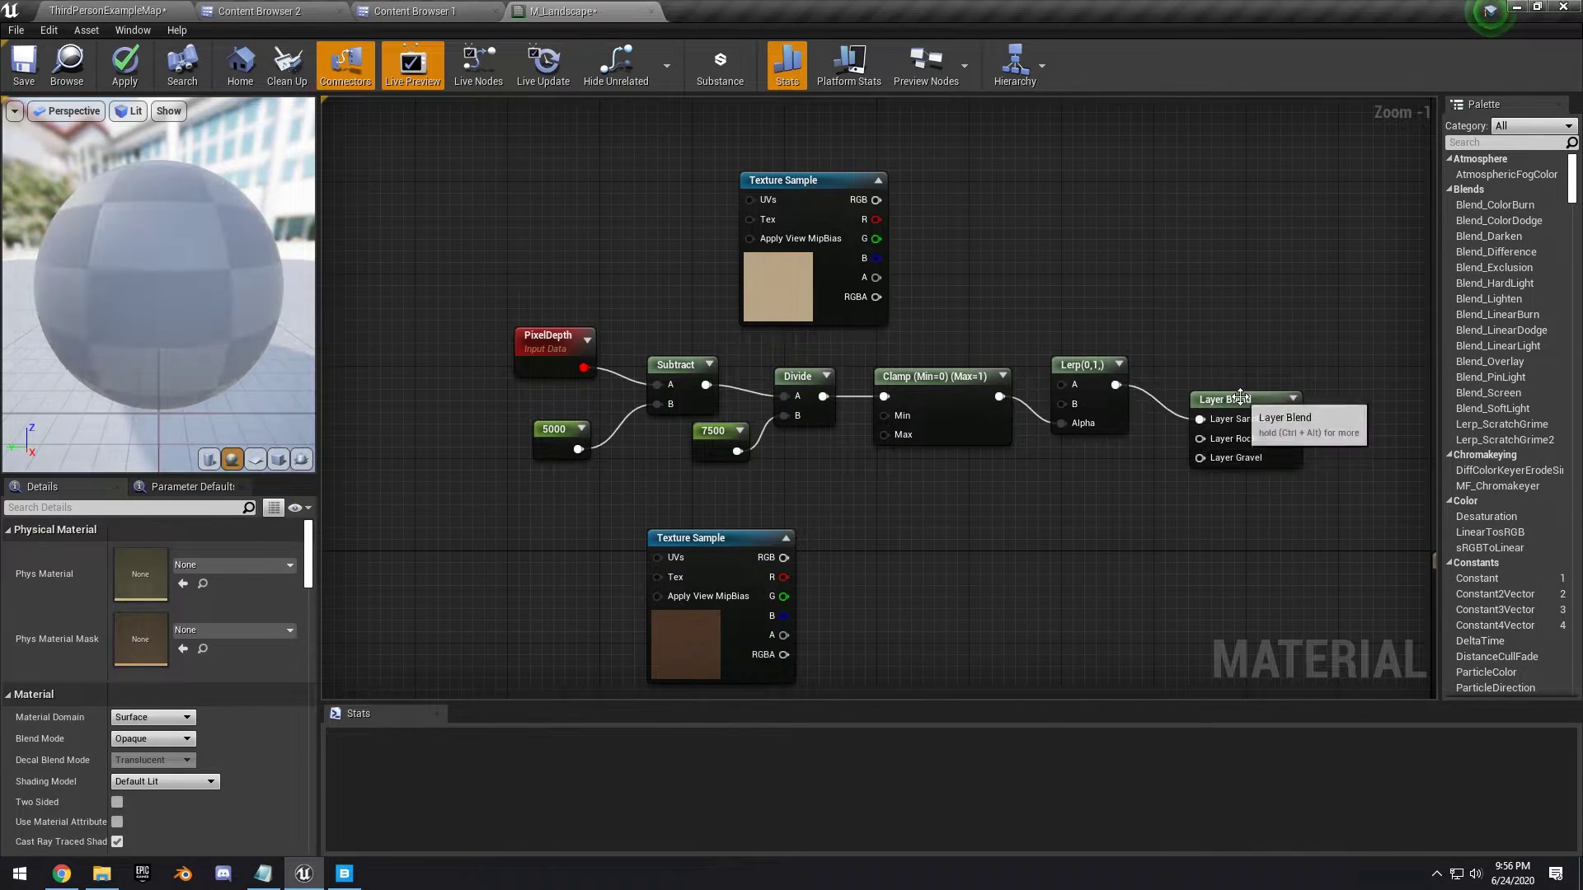
{"action": "left_click", "coordinate": [1264, 399]}
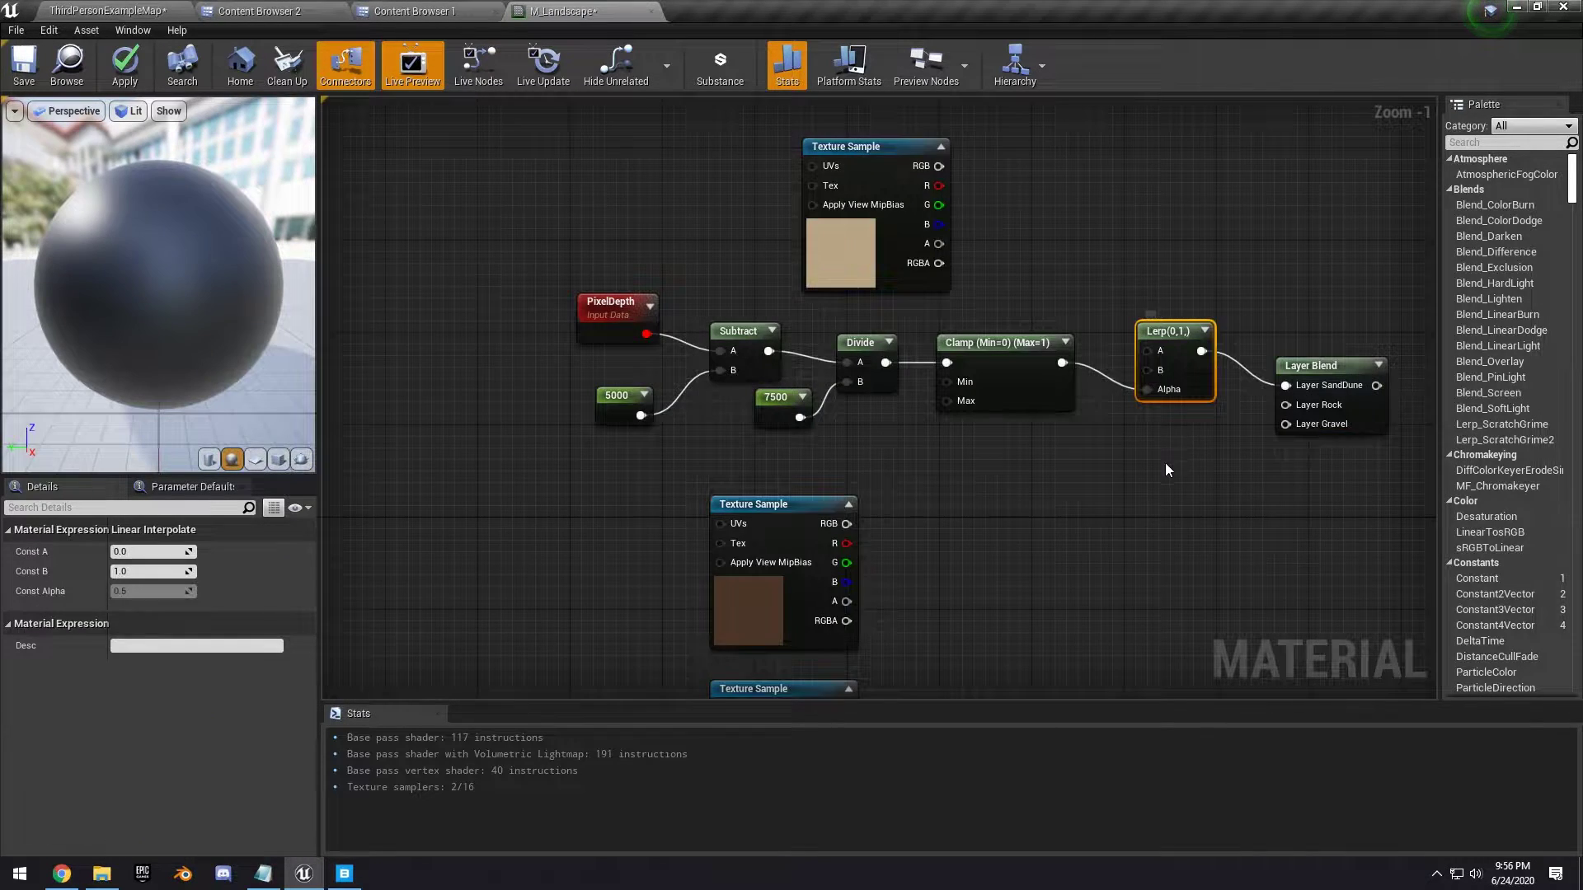
Add two more Lerp nodes below the SandDune Lerp
{"action": "right_click_drag", "start_coordinate": [1181, 442], "coordinate": [1184, 384]}
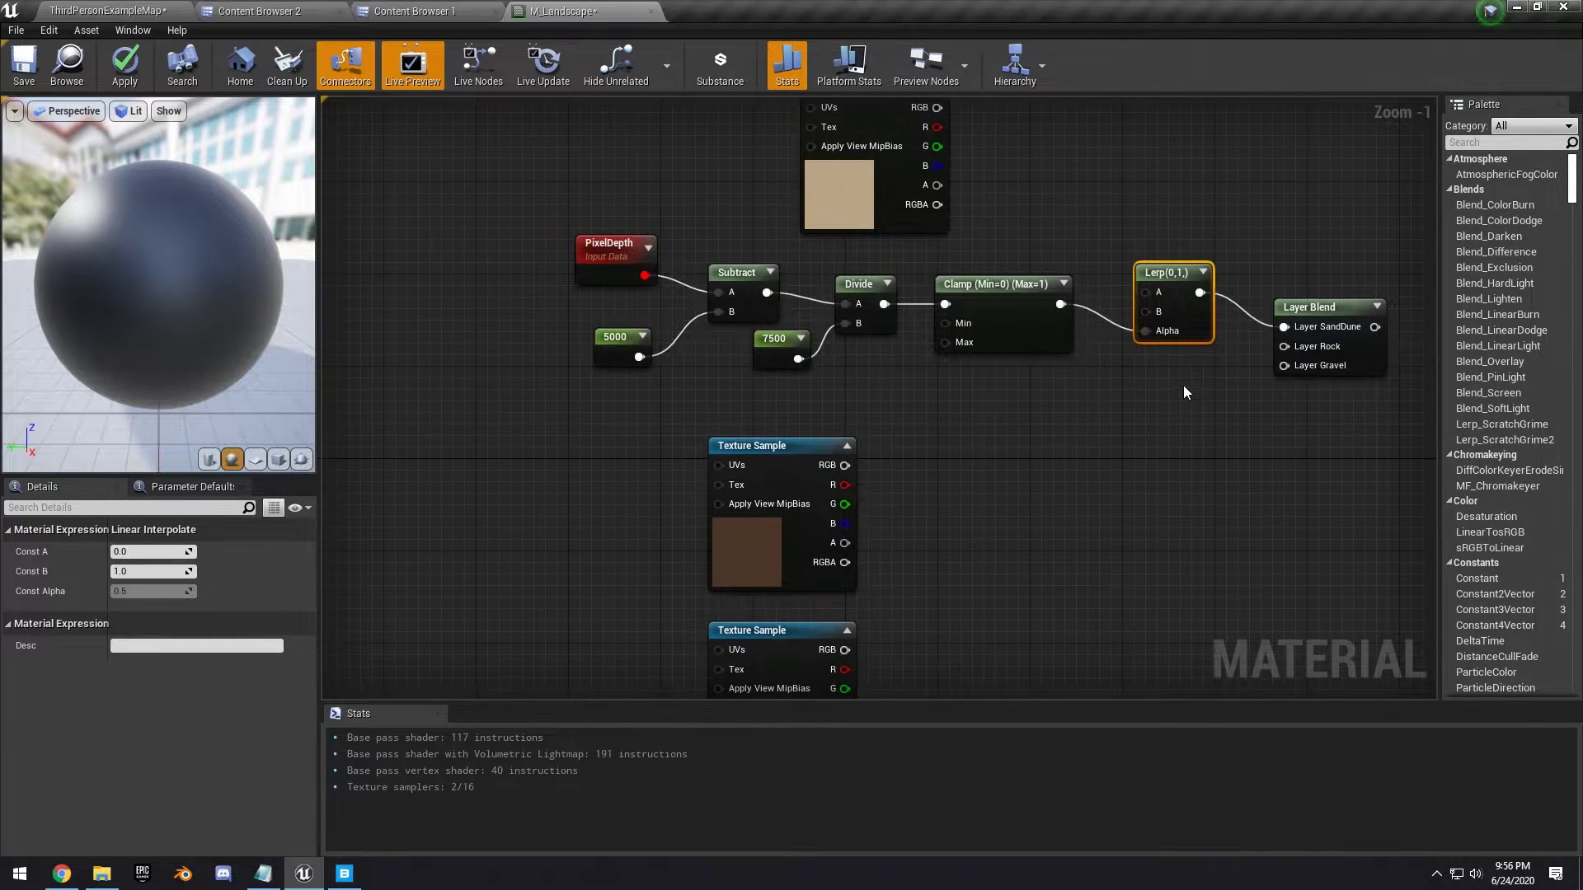
{"action": "key", "text": "l"}
{"action": "left_click", "coordinate": [1172, 398]}
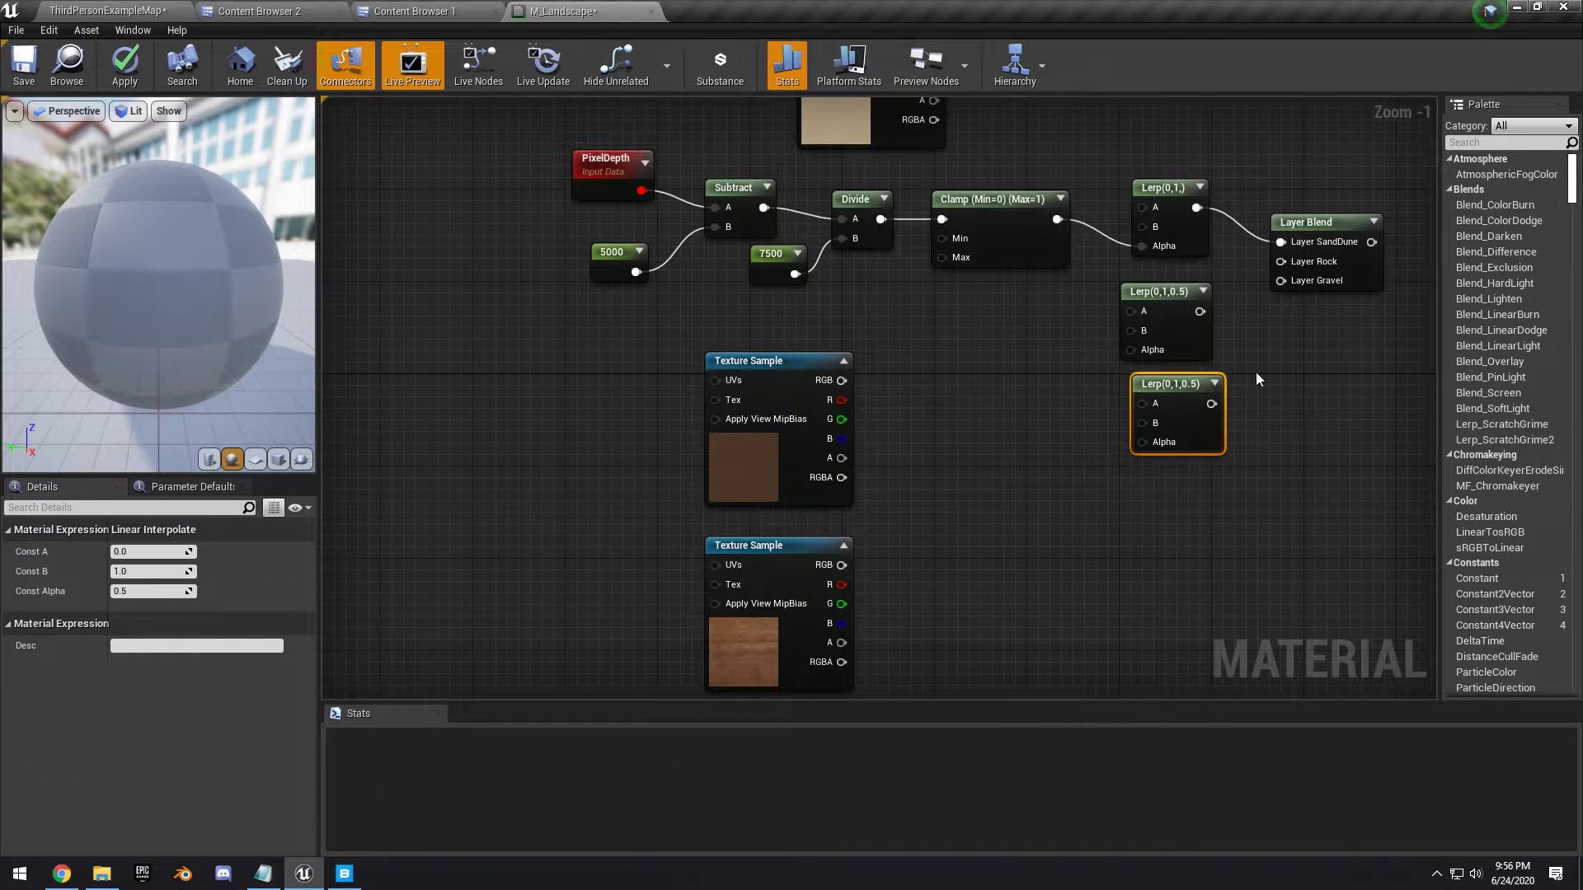
{"action": "left_click", "coordinate": [1253, 373]}
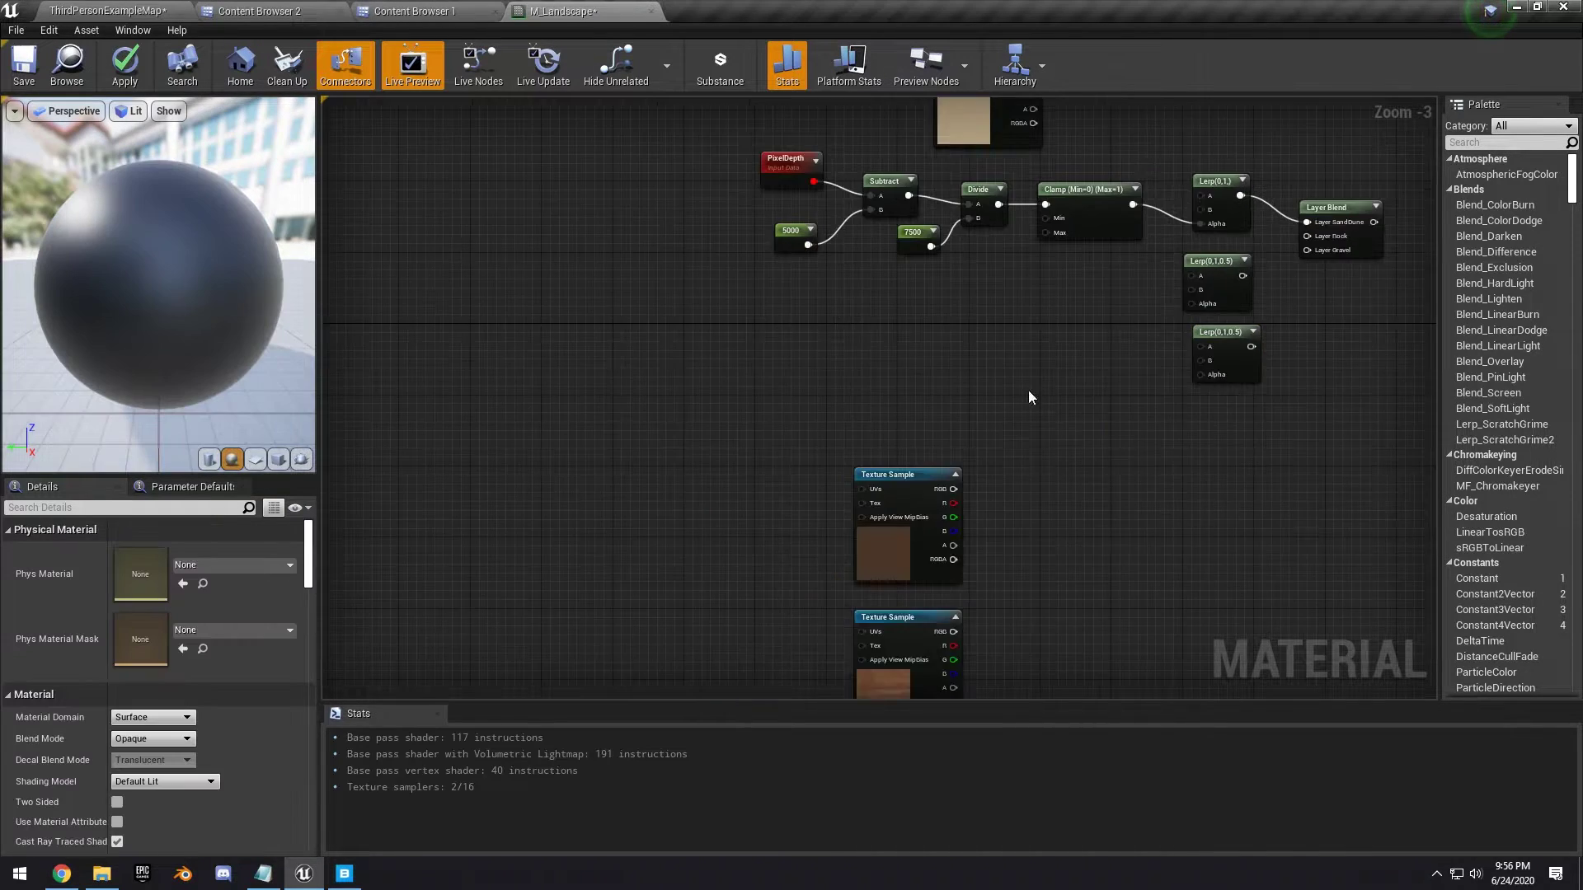
Duplicate the sand albedo texture sample and place the copy below the Clamp node
{"action": "right_click_drag", "start_coordinate": [1027, 389], "coordinate": [1059, 548]}
{"action": "scroll", "coordinate": [1035, 441], "scroll_direction": "up", "scroll_amount": 1}
{"action": "left_click", "coordinate": [1034, 180]}
{"action": "key", "text": "ctrl+c"}
{"action": "key", "text": "ctrl+v"}
{"action": "left_click_drag", "start_coordinate": [1007, 246], "coordinate": [1055, 256]}
{"action": "right_click_drag", "start_coordinate": [1182, 274], "coordinate": [1044, 232]}
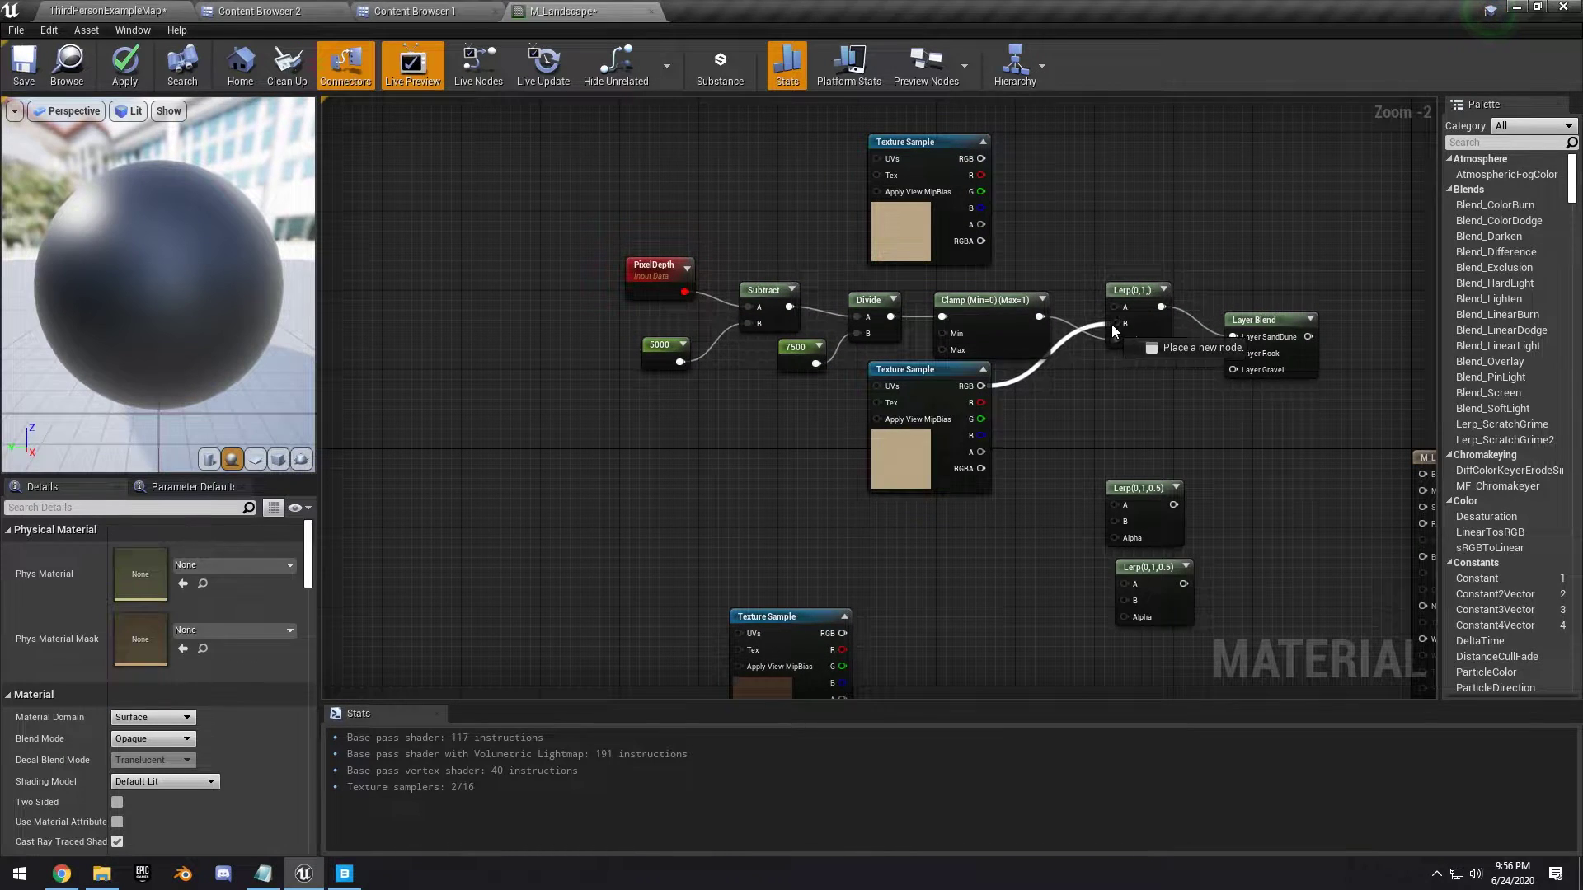
Connect the original sand texture's RGB to the SandDune Lerp's A input and the copy's RGB to B
{"action": "left_click_drag", "start_coordinate": [1111, 324], "coordinate": [1115, 324]}
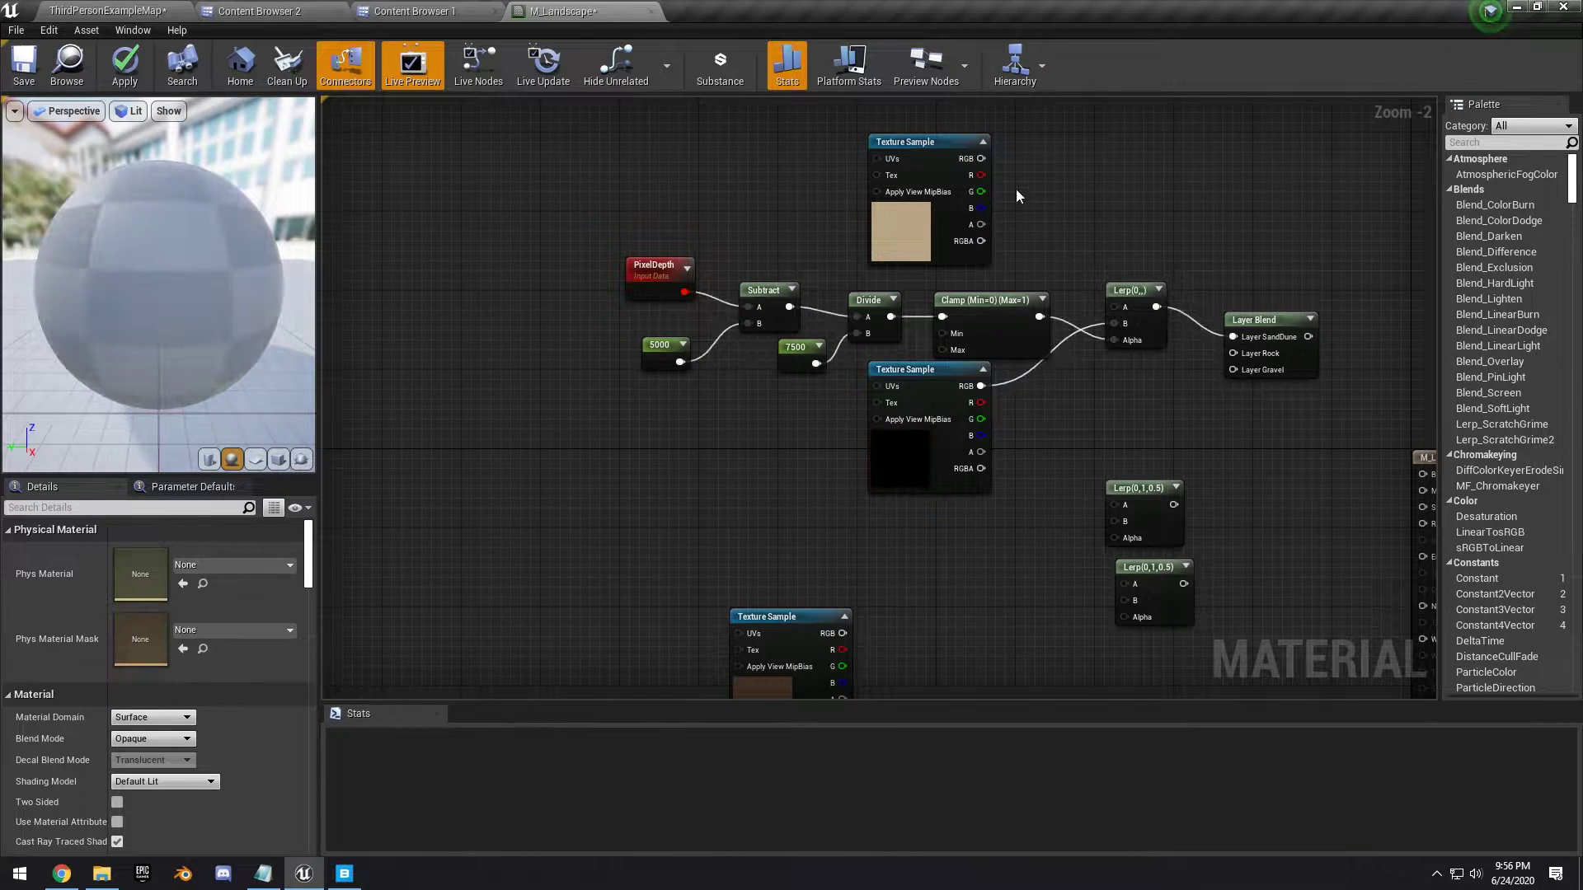
{"action": "left_click_drag", "start_coordinate": [981, 159], "coordinate": [1118, 310]}
{"action": "left_click_drag", "start_coordinate": [1118, 310], "coordinate": [1118, 310]}
Add a LandscapeLayerCoords node beside the upper sand texture sample and set its mapping scale to 2
{"action": "right_click", "coordinate": [934, 187]}
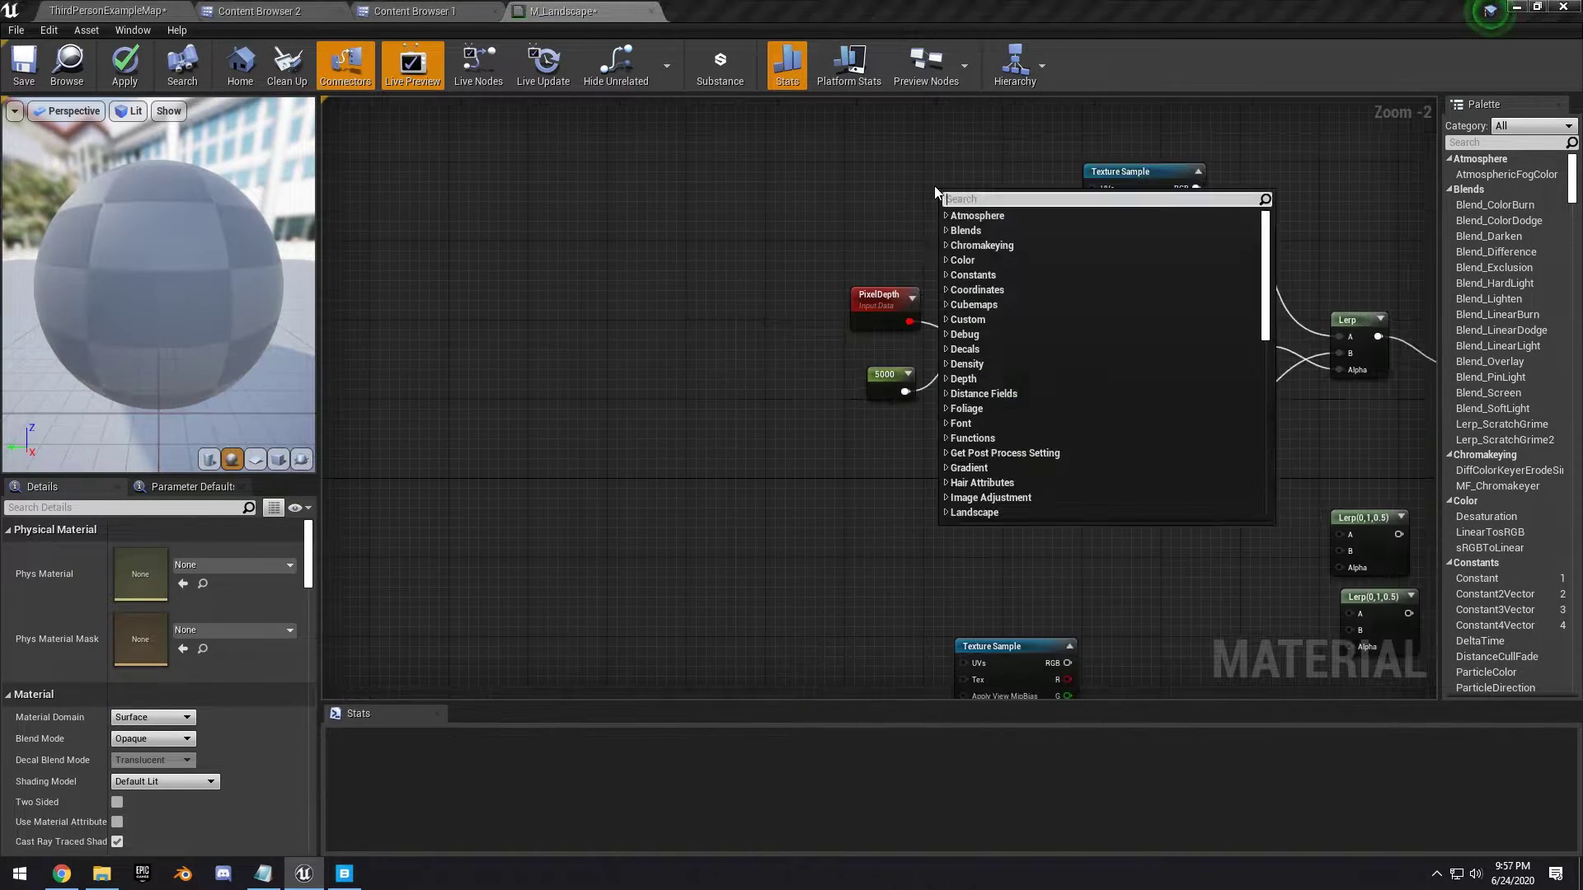
{"action": "type", "text": "lands"}
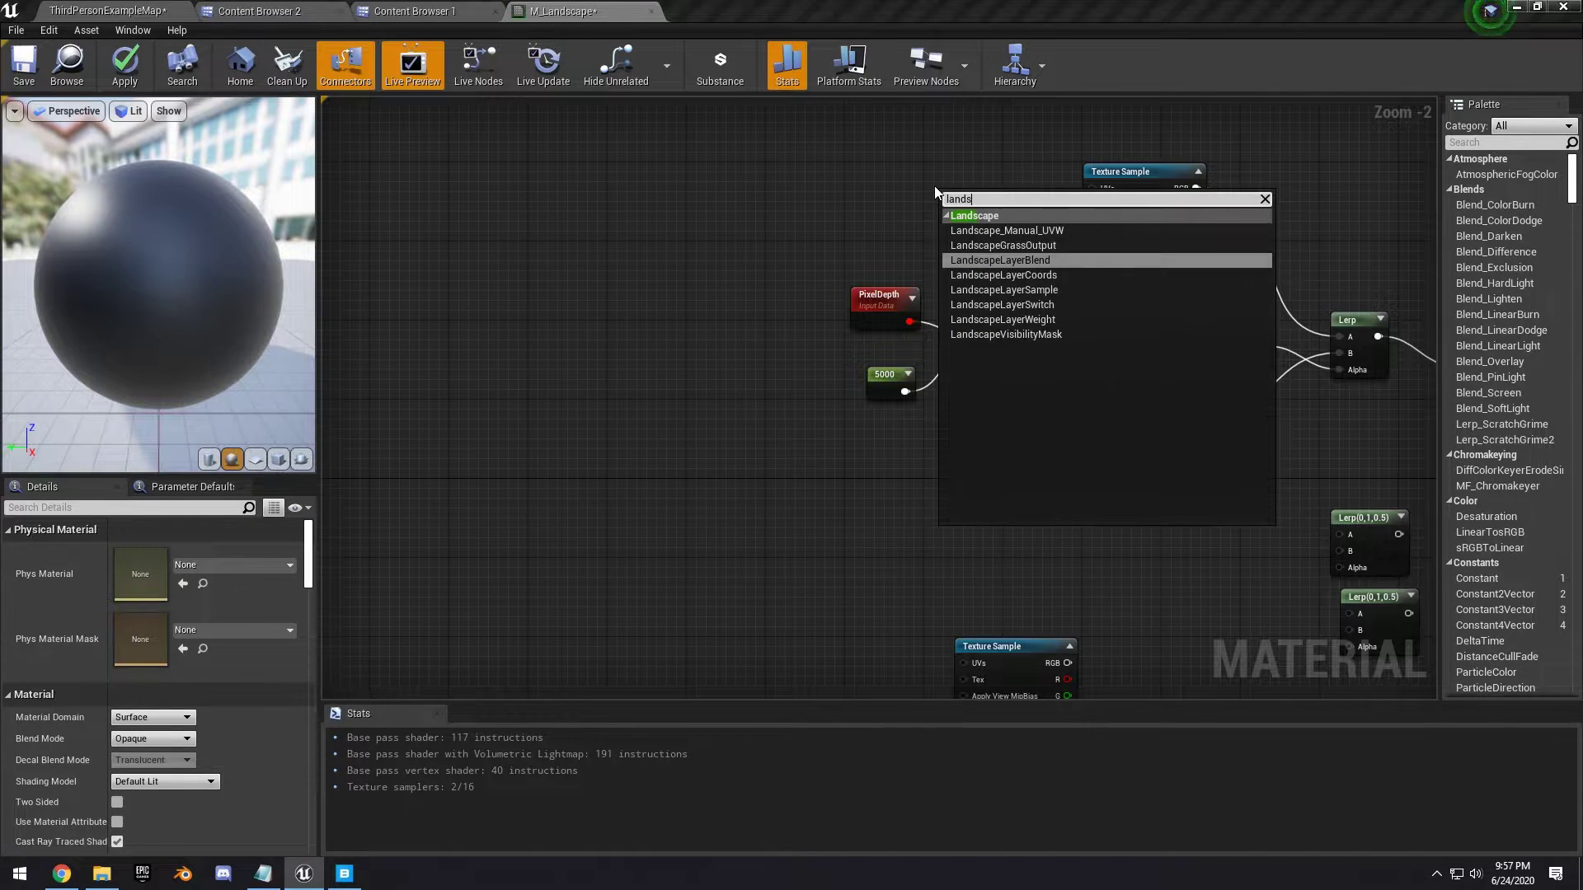
{"action": "key", "text": "Down"}
{"action": "key", "text": "Return"}
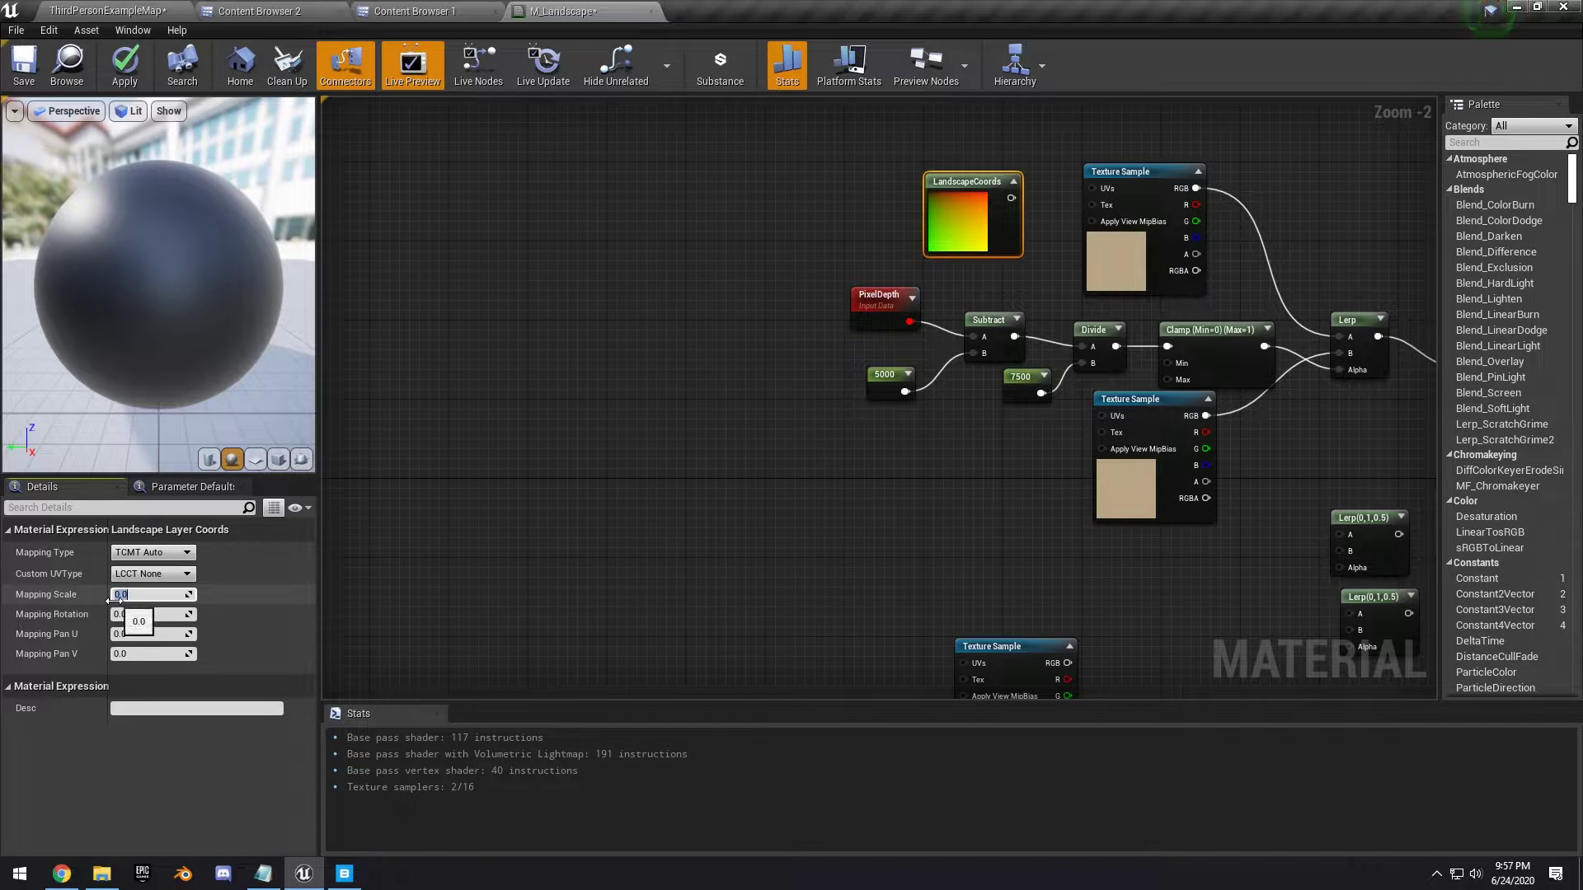
{"action": "type", "text": "2"}
{"action": "key", "text": "Return"}
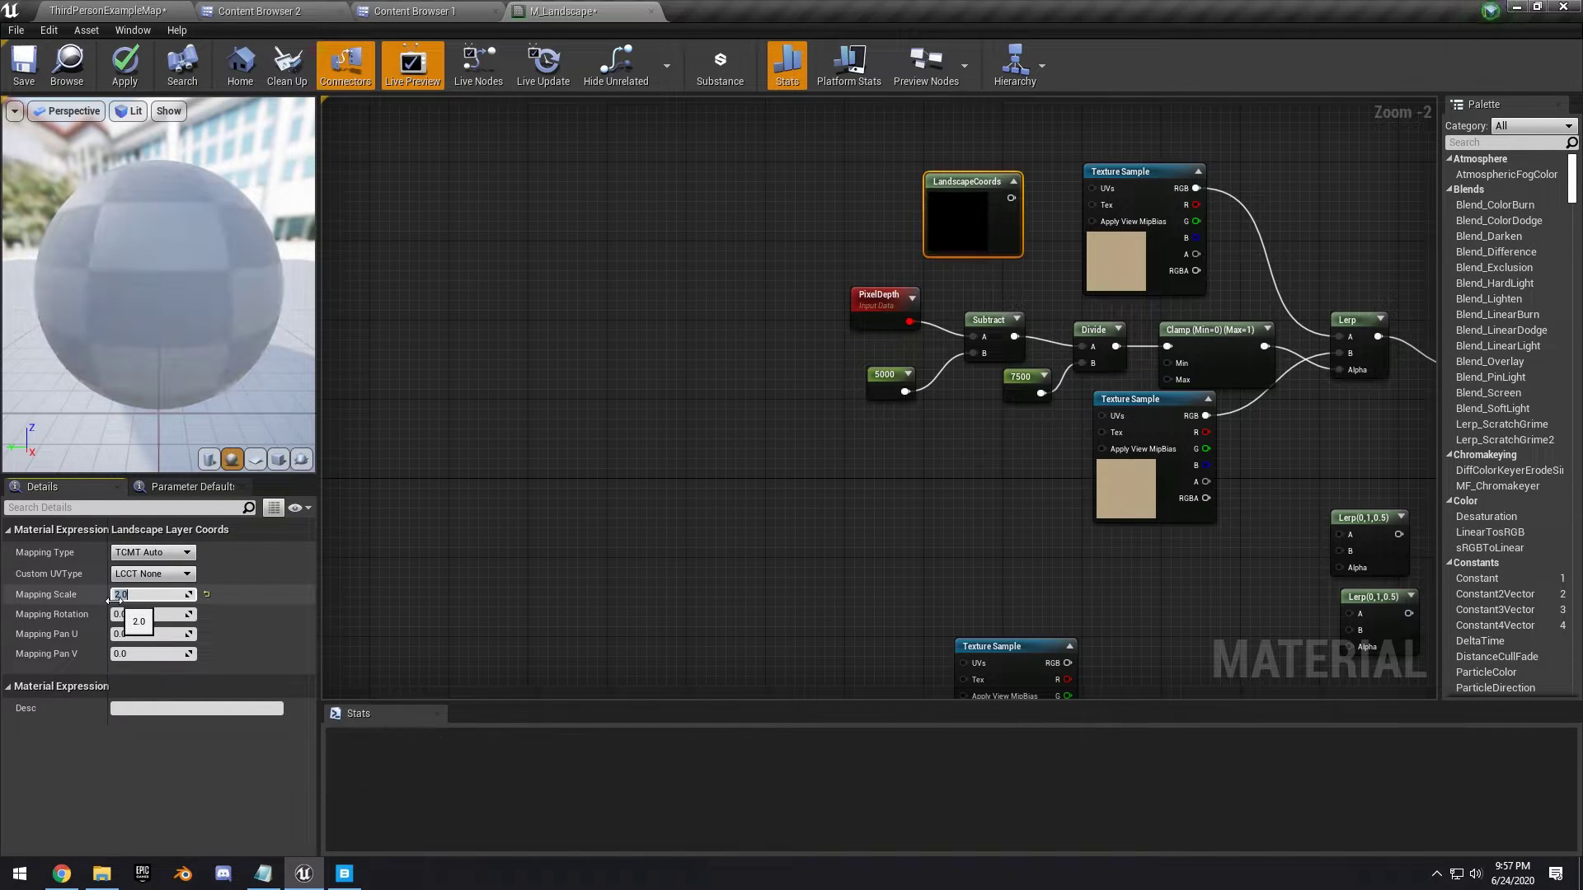
Place a copy of the LandscapeLayerCoords node beside the lower sand texture sample and set its mapping scale to 50
{"action": "left_click", "coordinate": [927, 463]}
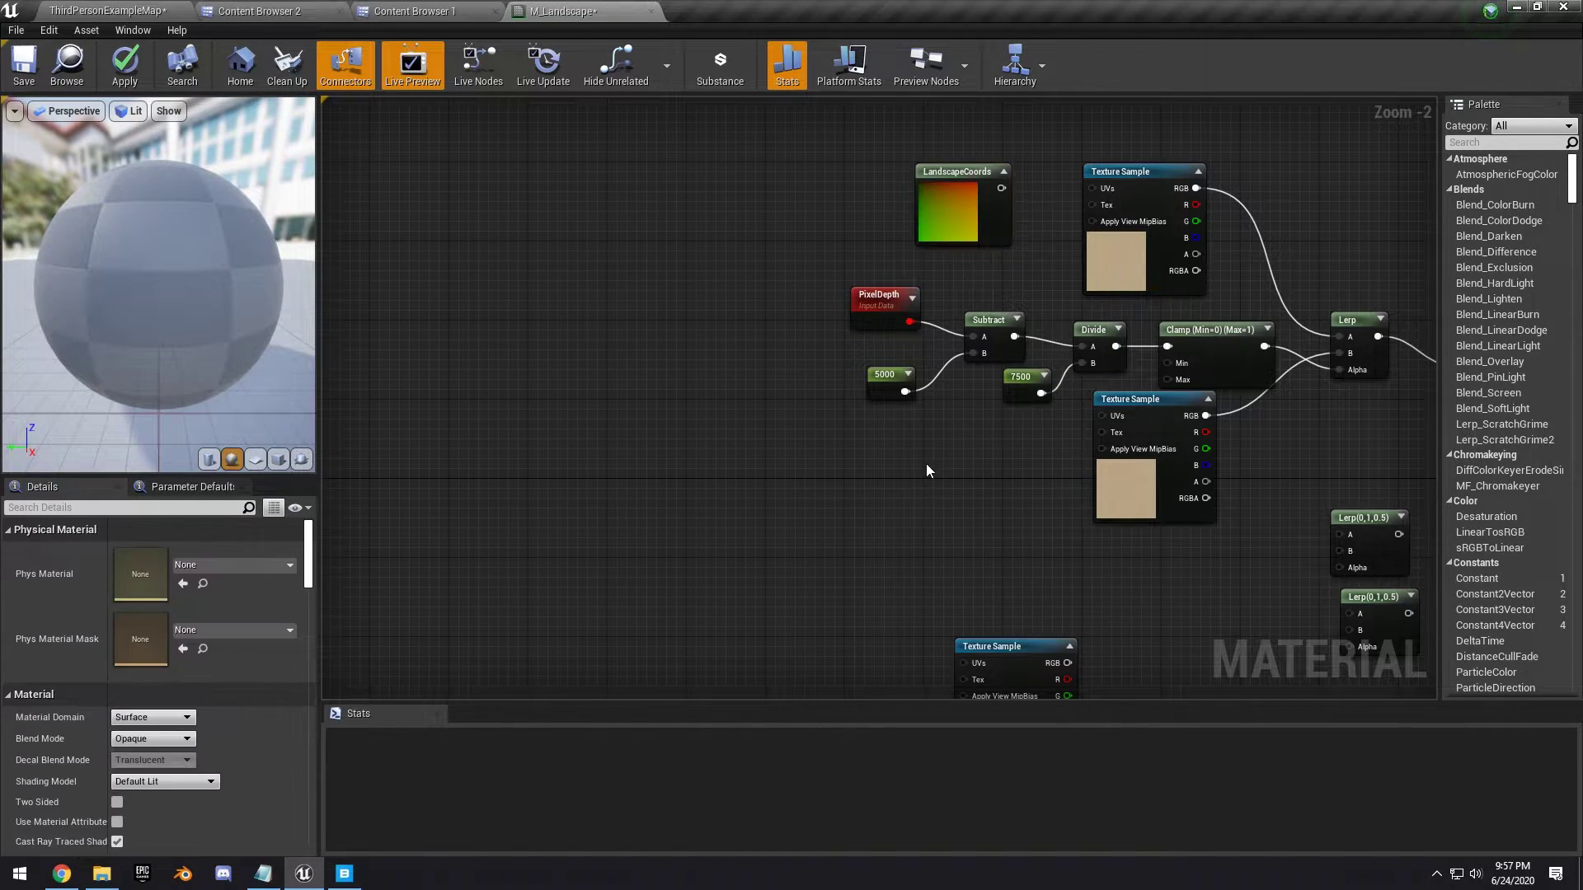
{"action": "key", "text": "ctrl+v"}
{"action": "left_click_drag", "start_coordinate": [951, 496], "coordinate": [940, 488]}
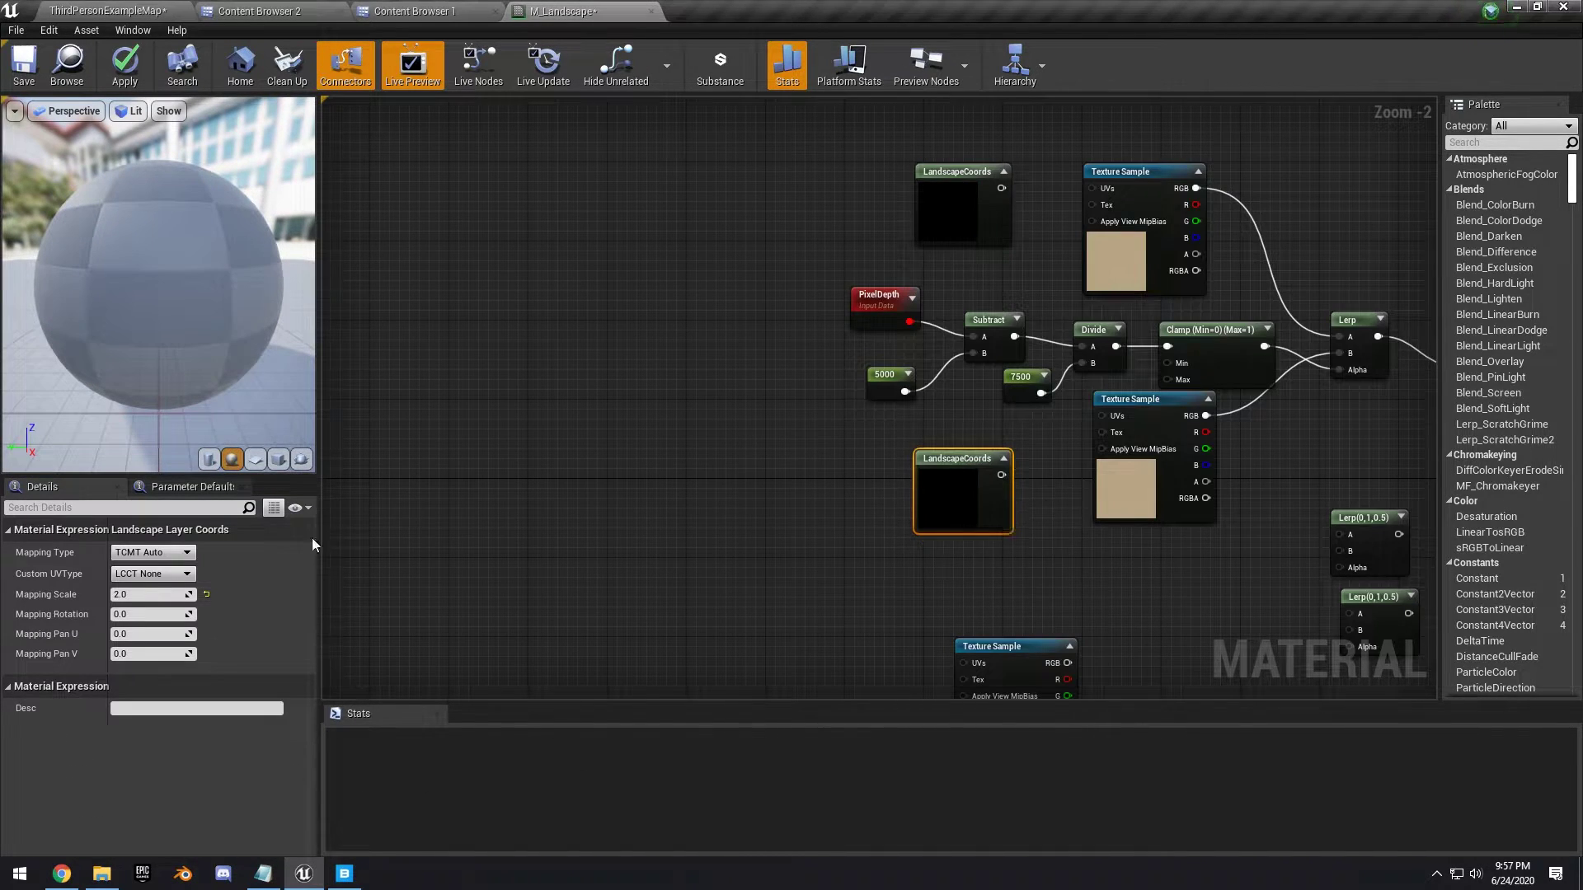
{"action": "left_click", "coordinate": [170, 593]}
{"action": "type", "text": "50"}
{"action": "key", "text": "Return"}
Connect each LandscapeLayerCoords node to the UVs of its neighbouring sand texture sample and nudge the lower sample down
{"action": "left_click_drag", "start_coordinate": [1001, 189], "coordinate": [1115, 190]}
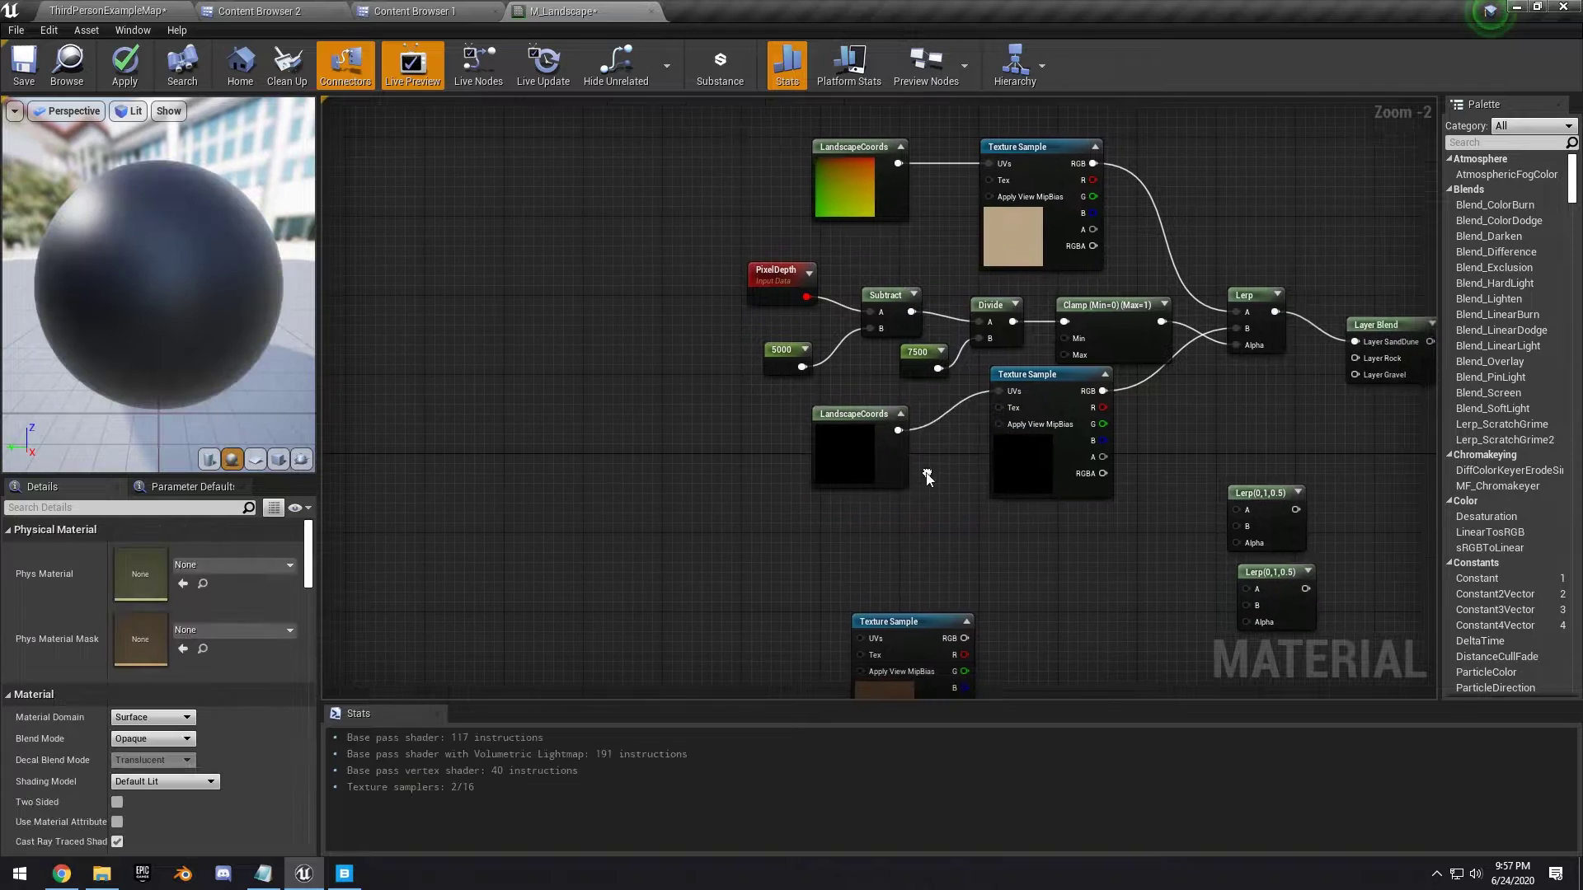
{"action": "left_click_drag", "start_coordinate": [1043, 377], "coordinate": [1033, 388]}
{"action": "right_click_drag", "start_coordinate": [980, 474], "coordinate": [915, 473]}
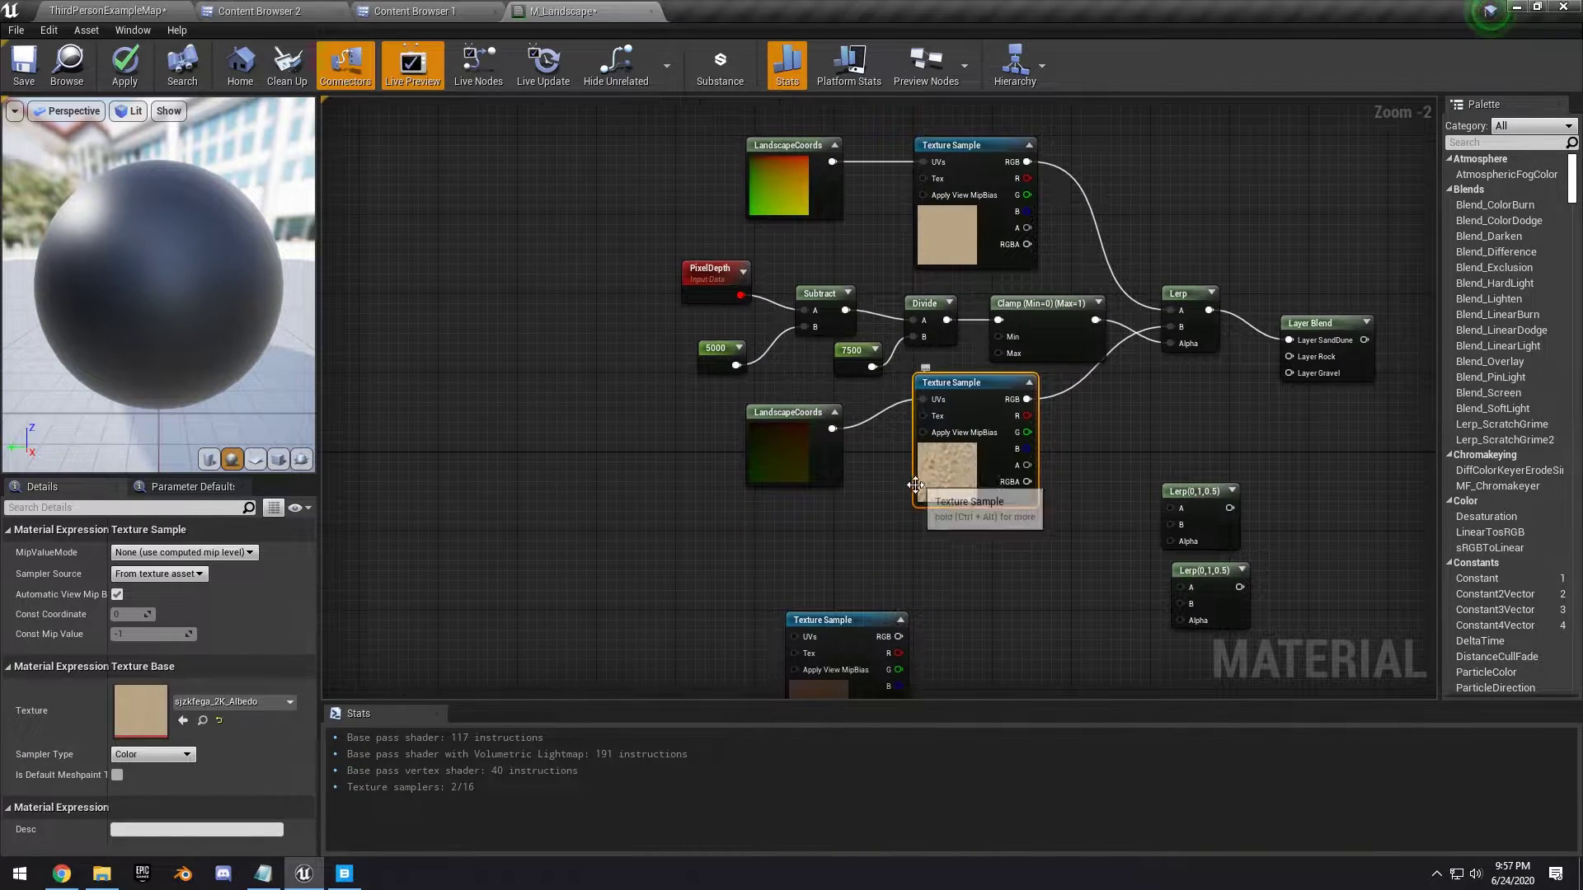
{"action": "right_click_drag", "start_coordinate": [907, 234], "coordinate": [899, 247]}
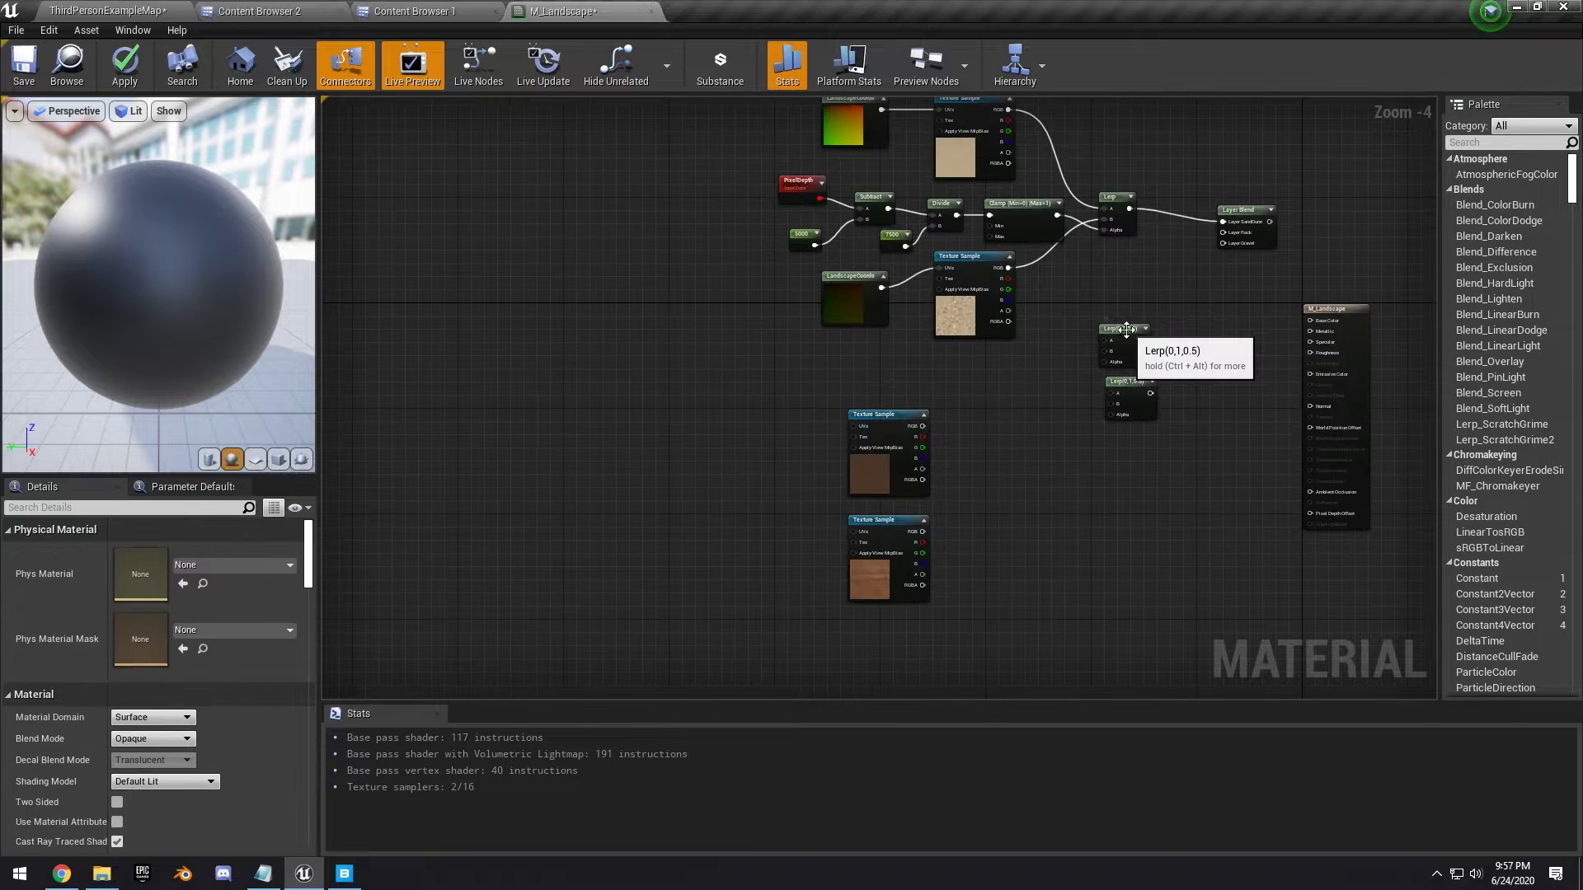
Connect the two unused Lerp outputs to the Layer Blend's Rock and Gravel inputs and space the two Lerps apart
{"action": "left_click", "coordinate": [1125, 331]}
{"action": "scroll", "coordinate": [1125, 331], "scroll_direction": "up", "scroll_amount": 2}
{"action": "right_click_drag", "start_coordinate": [1125, 332], "coordinate": [1099, 359]}
{"action": "left_click_drag", "start_coordinate": [1124, 375], "coordinate": [1243, 212]}
{"action": "left_click_drag", "start_coordinate": [1097, 435], "coordinate": [1087, 526]}
{"action": "left_click_drag", "start_coordinate": [1124, 542], "coordinate": [1255, 228]}
{"action": "right_click_drag", "start_coordinate": [1186, 313], "coordinate": [1212, 269]}
Duplicate the red rock texture sample beneath the sand ones and connect the pair's RGB outputs to the Rock Lerp's A and B
{"action": "left_click", "coordinate": [776, 448]}
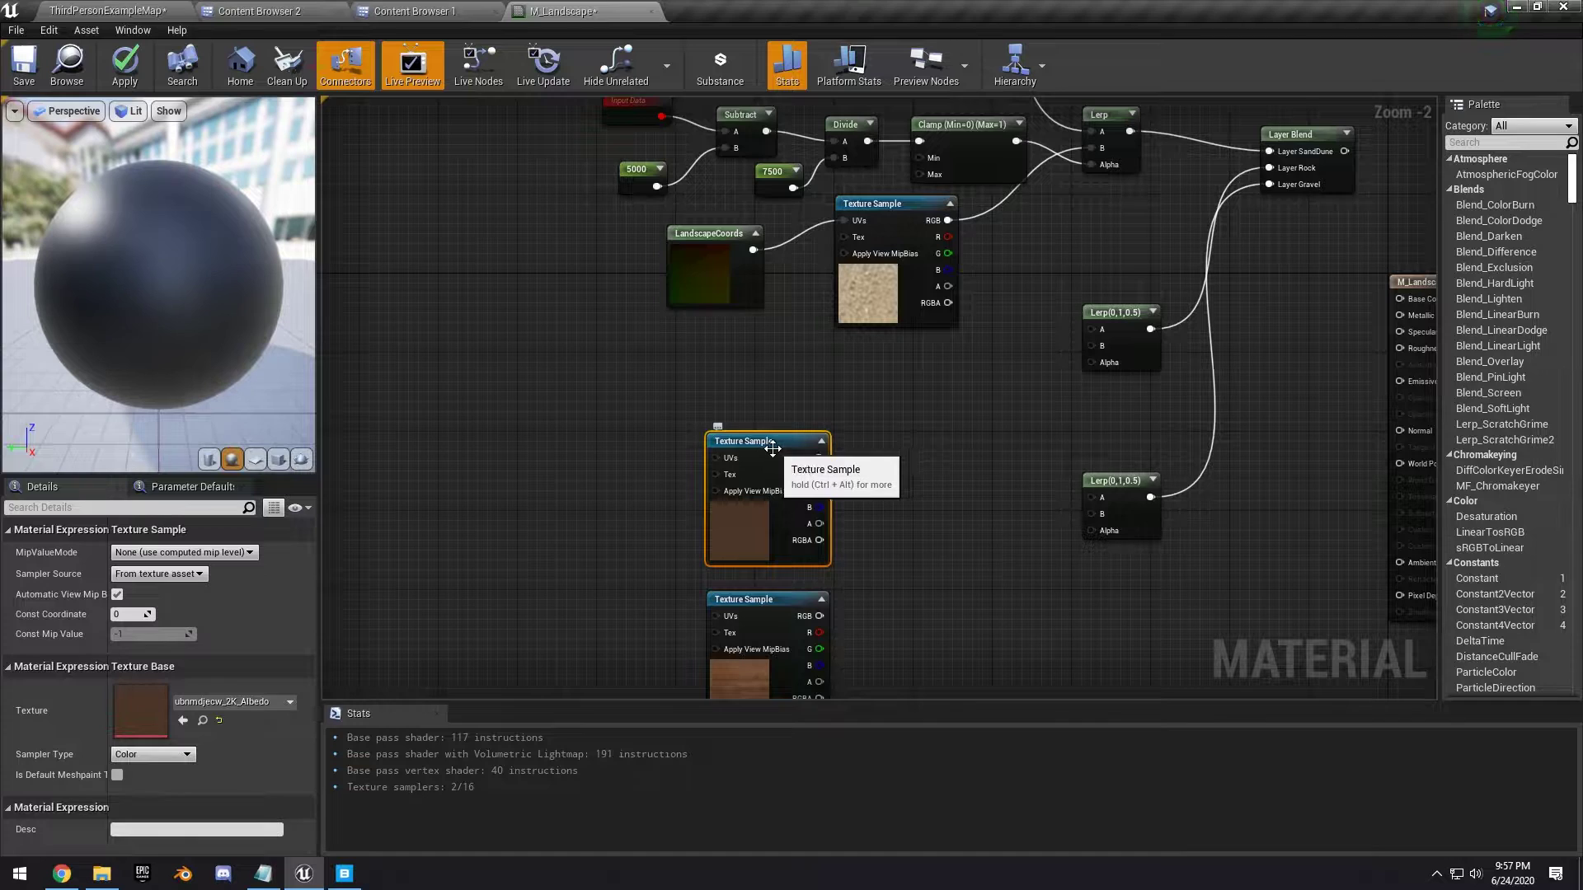
{"action": "right_click_drag", "start_coordinate": [897, 440], "coordinate": [1002, 304]}
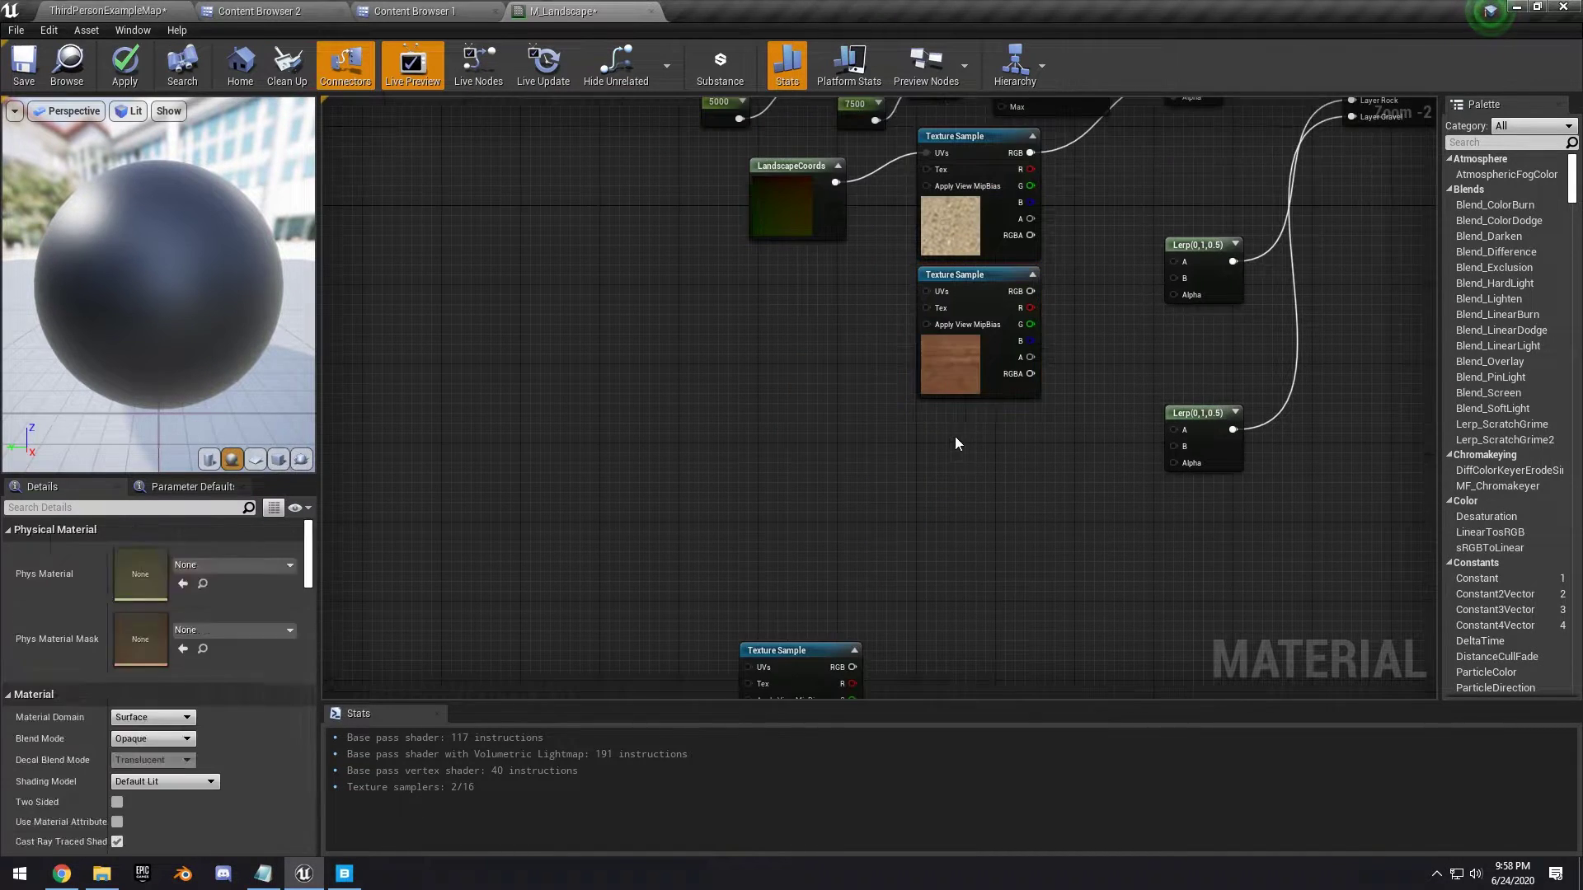
{"action": "key", "text": "ctrl+v"}
{"action": "right_click_drag", "start_coordinate": [1047, 399], "coordinate": [1039, 431]}
{"action": "left_click_drag", "start_coordinate": [1024, 324], "coordinate": [1171, 291]}
{"action": "left_click_drag", "start_coordinate": [1015, 482], "coordinate": [1177, 312]}
Copy both LandscapeLayerCoords nodes beside the two rock texture samples and connect each copy to its neighbouring sample's UVs
{"action": "scroll", "coordinate": [956, 552], "scroll_direction": "down", "scroll_amount": 3}
{"action": "right_click_drag", "start_coordinate": [840, 372], "coordinate": [875, 427]}
{"action": "scroll", "coordinate": [878, 429], "scroll_direction": "up", "scroll_amount": 1}
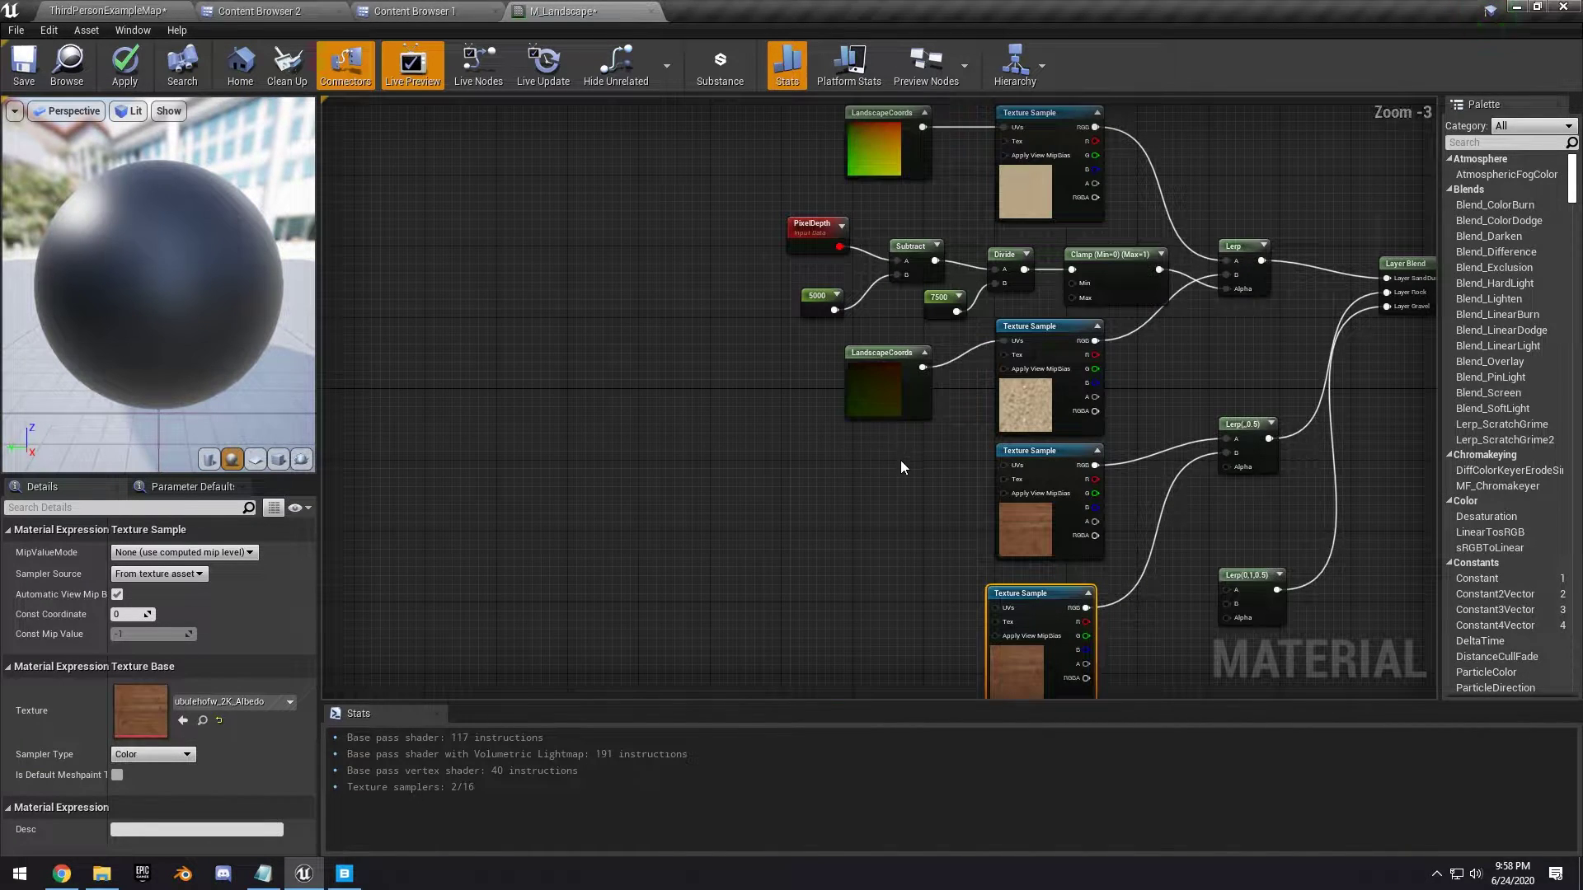
{"action": "left_click", "coordinate": [891, 387]}
{"action": "left_click", "coordinate": [887, 148], "text": "ctrl"}
{"action": "right_click_drag", "start_coordinate": [848, 510], "coordinate": [892, 330]}
{"action": "key", "text": "ctrl+v"}
{"action": "left_click_drag", "start_coordinate": [949, 268], "coordinate": [958, 335]}
{"action": "left_click_drag", "start_coordinate": [937, 466], "coordinate": [937, 446]}
{"action": "left_click_drag", "start_coordinate": [975, 295], "coordinate": [1070, 285]}
{"action": "left_click_drag", "start_coordinate": [975, 472], "coordinate": [1040, 429]}
Connect the Clamp output to the Rock Lerp's Alpha and nudge the Gravel Lerp up
{"action": "right_click_drag", "start_coordinate": [1229, 305], "coordinate": [1056, 425]}
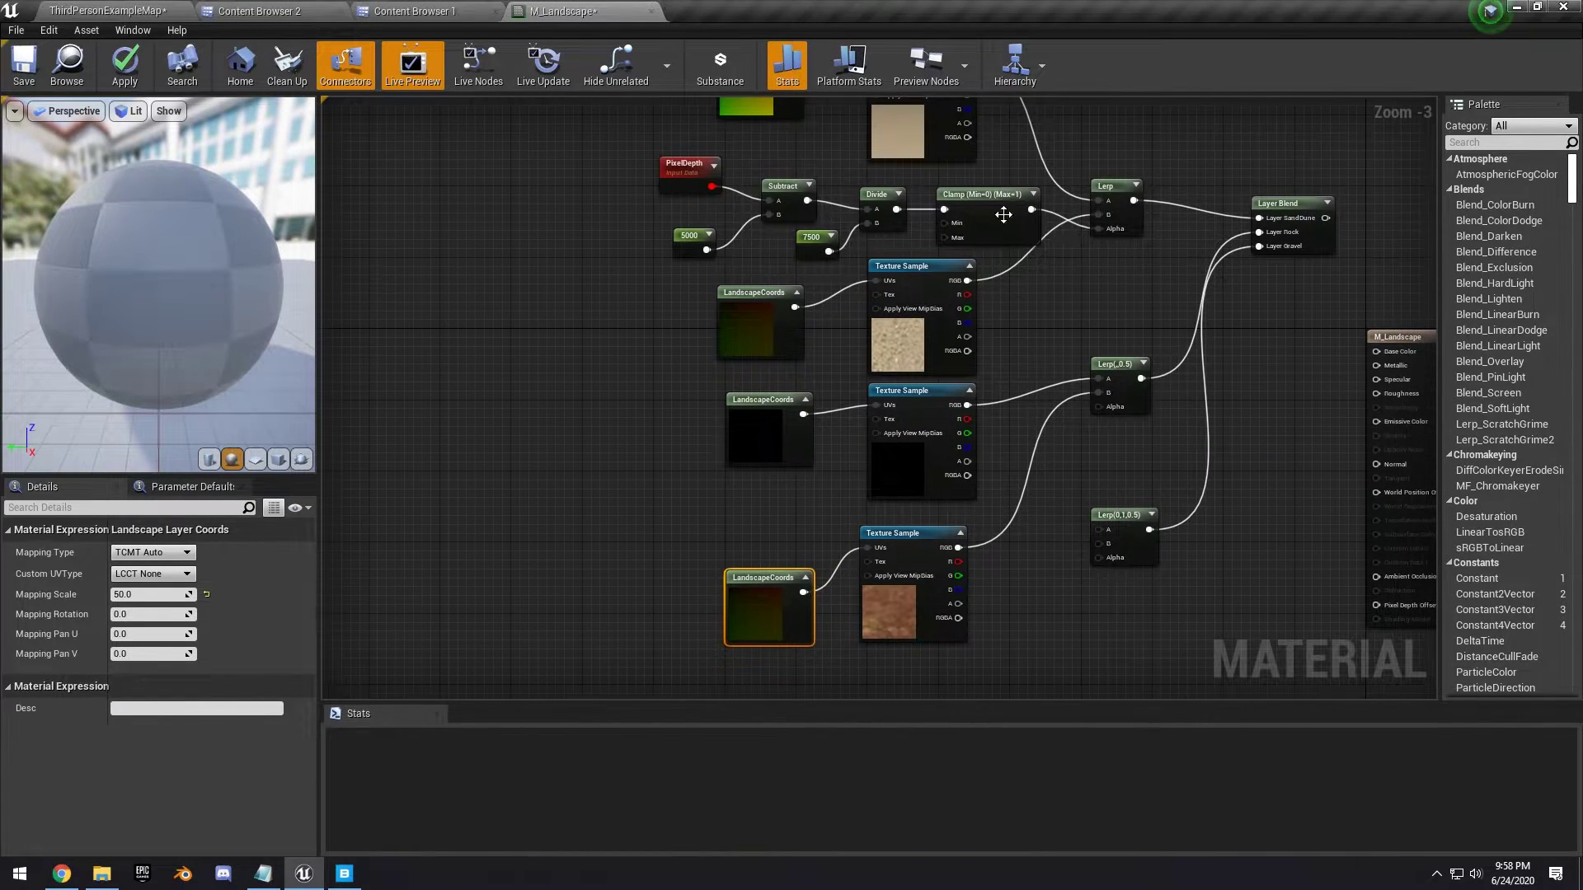
{"action": "left_click_drag", "start_coordinate": [1032, 209], "coordinate": [1101, 411]}
{"action": "left_click_drag", "start_coordinate": [1121, 518], "coordinate": [1121, 492]}
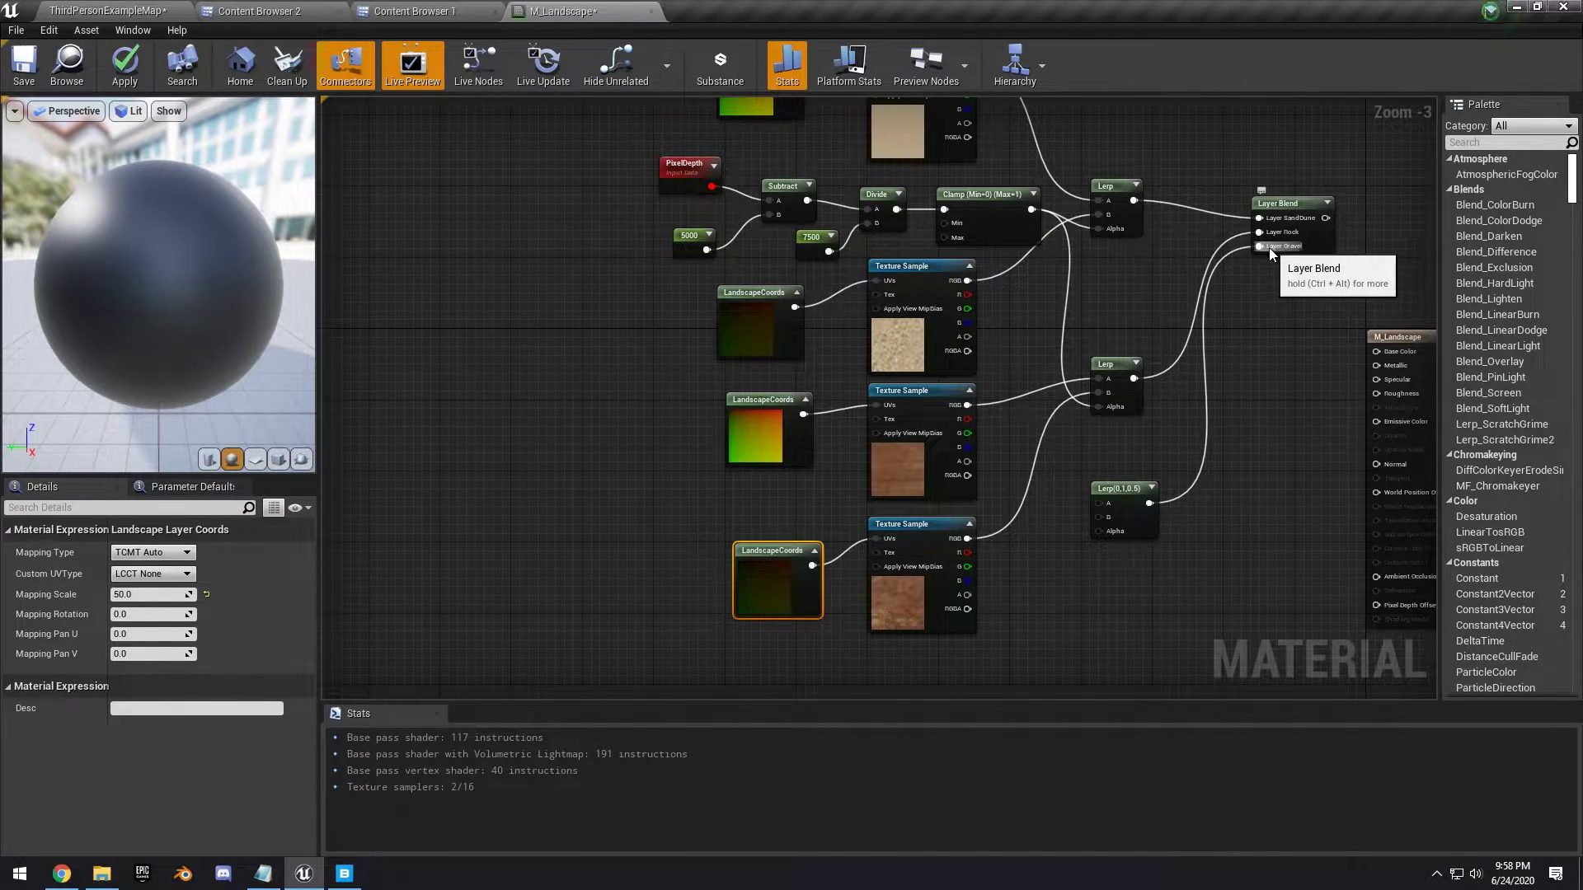
Duplicate the brown gravel texture sample and wire the pair plus the Clamp output into the Gravel Lerp's A, B and Alpha inputs
{"action": "scroll", "coordinate": [1271, 247], "scroll_direction": "up", "scroll_amount": 2}
{"action": "scroll", "coordinate": [1226, 450], "scroll_direction": "down", "scroll_amount": 1}
{"action": "right_click_drag", "start_coordinate": [1225, 450], "coordinate": [1162, 327]}
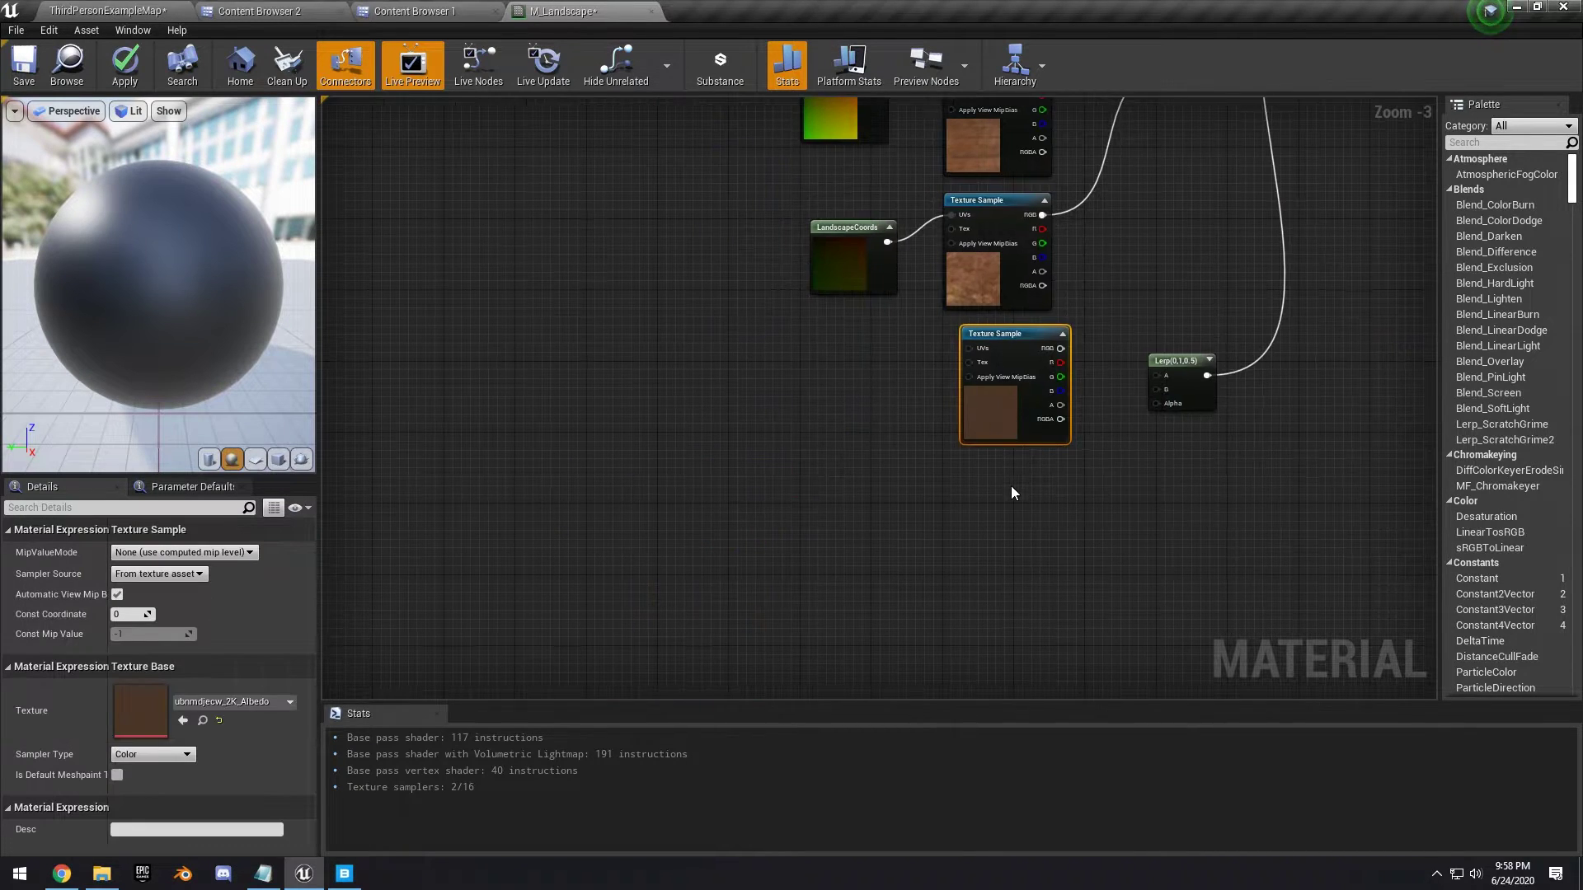
{"action": "key", "text": "ctrl+w"}
{"action": "left_click_drag", "start_coordinate": [1061, 347], "coordinate": [1154, 394]}
{"action": "left_click_drag", "start_coordinate": [1075, 509], "coordinate": [1071, 509]}
{"action": "scroll", "coordinate": [1152, 311], "scroll_direction": "down", "scroll_amount": 1}
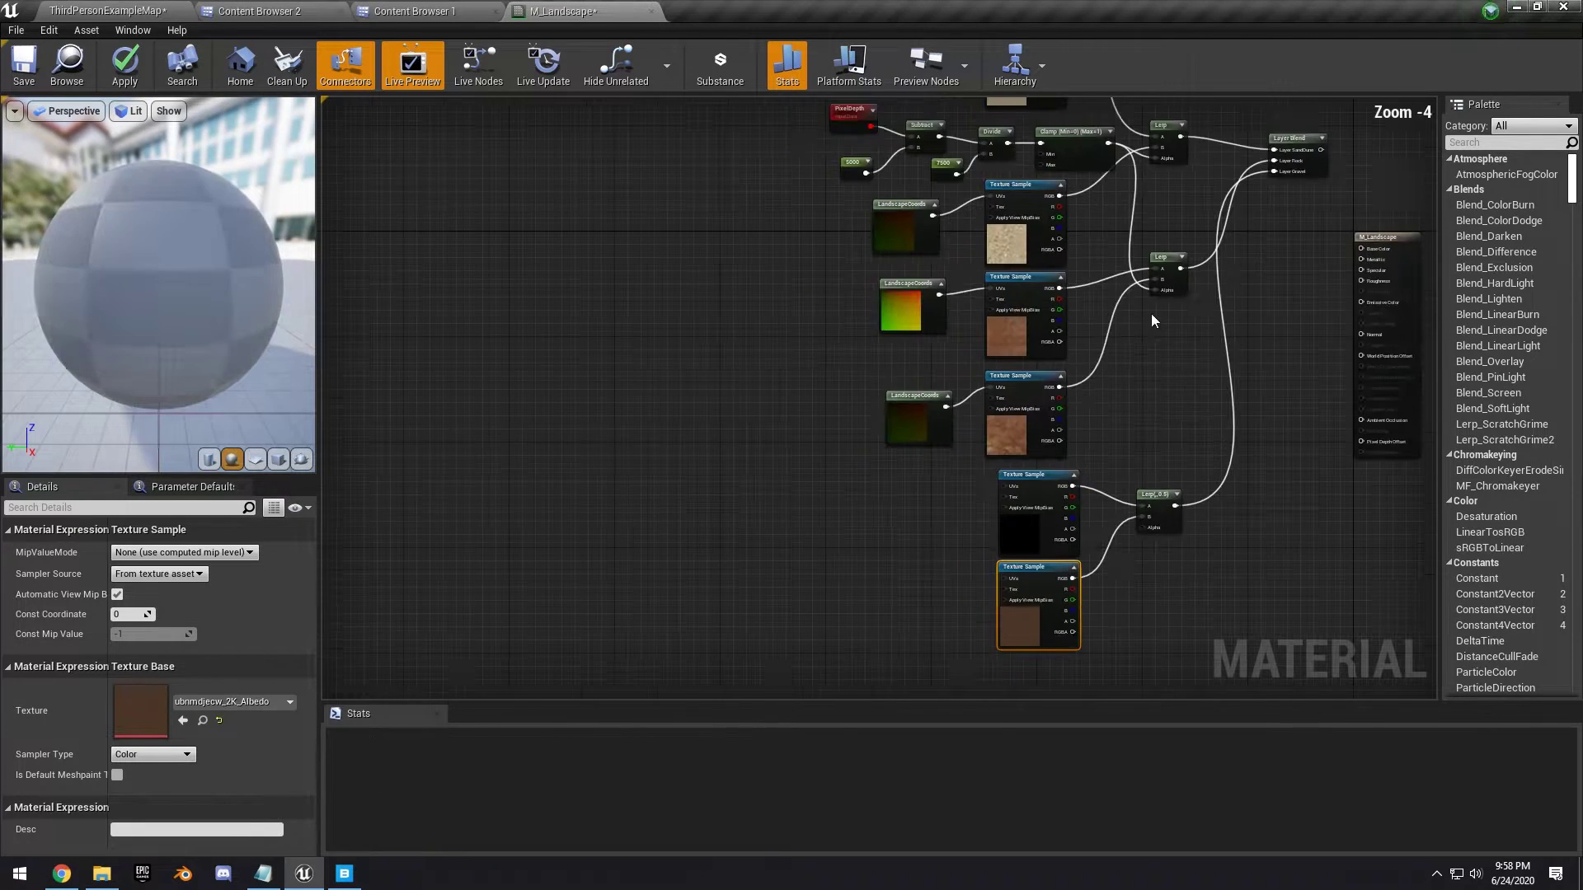
{"action": "left_click_drag", "start_coordinate": [1109, 143], "coordinate": [1145, 531]}
Copy a pair of LandscapeLayerCoords nodes beside the gravel texture samples and connect them to the samples' UVs
{"action": "scroll", "coordinate": [1056, 590], "scroll_direction": "up", "scroll_amount": 1}
{"action": "left_click_drag", "start_coordinate": [874, 470], "coordinate": [857, 206]}
{"action": "key", "text": "ctrl+c"}
{"action": "right_click_drag", "start_coordinate": [881, 455], "coordinate": [887, 384]}
{"action": "key", "text": "ctrl+v"}
{"action": "left_click_drag", "start_coordinate": [927, 360], "coordinate": [983, 381]}
{"action": "left_click", "coordinate": [938, 449]}
{"action": "left_click_drag", "start_coordinate": [983, 376], "coordinate": [994, 376]}
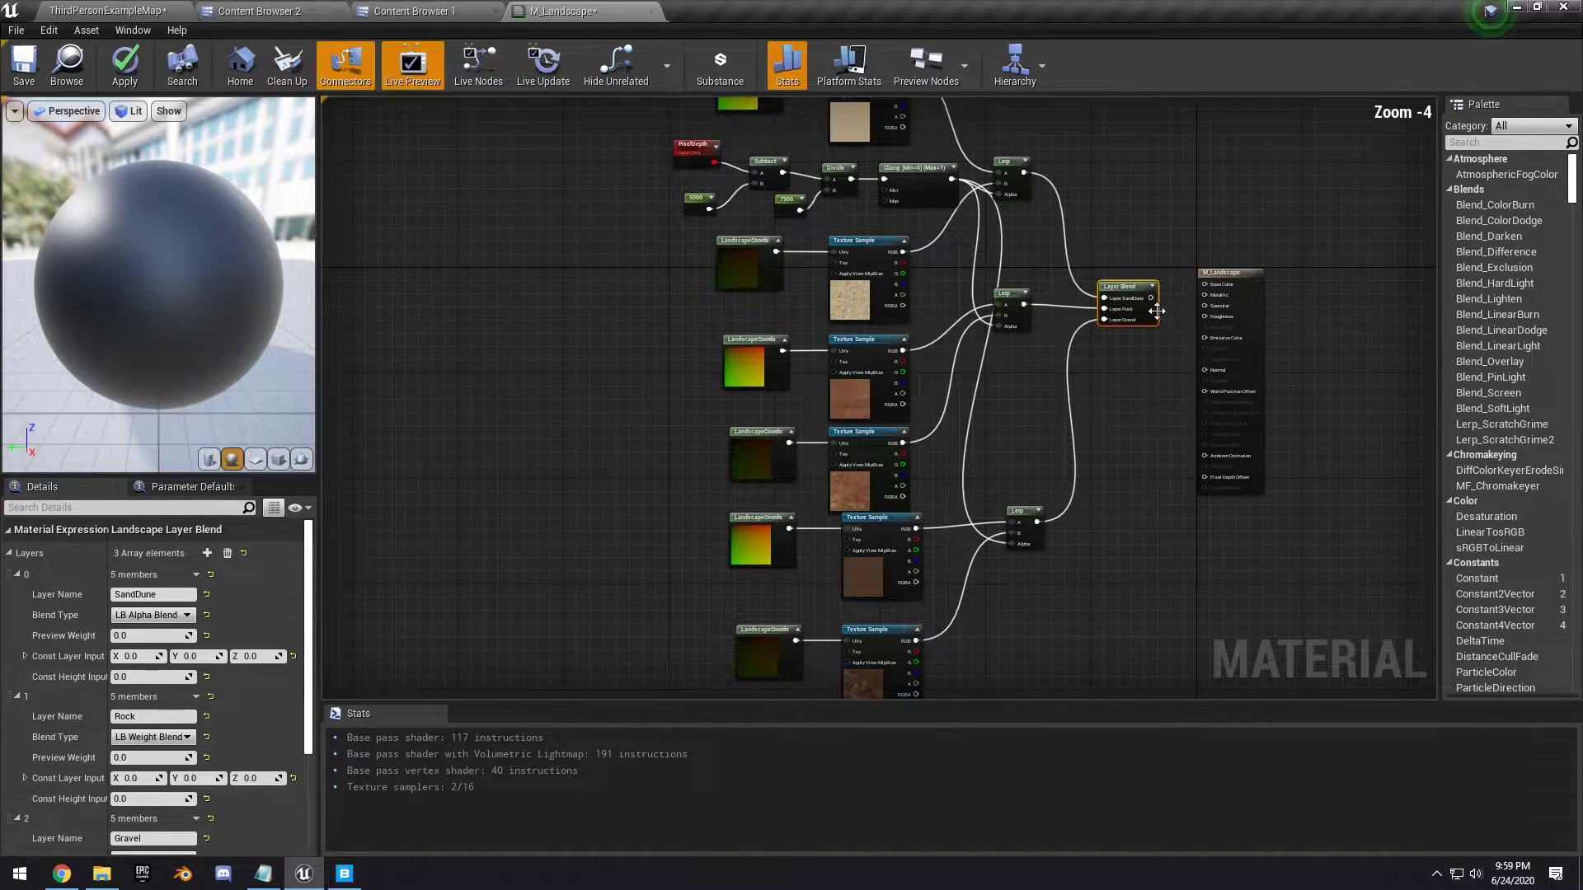
Connect the Layer Blend output to the material's Base Color
{"action": "right_click_drag", "start_coordinate": [1156, 311], "coordinate": [1139, 440]}
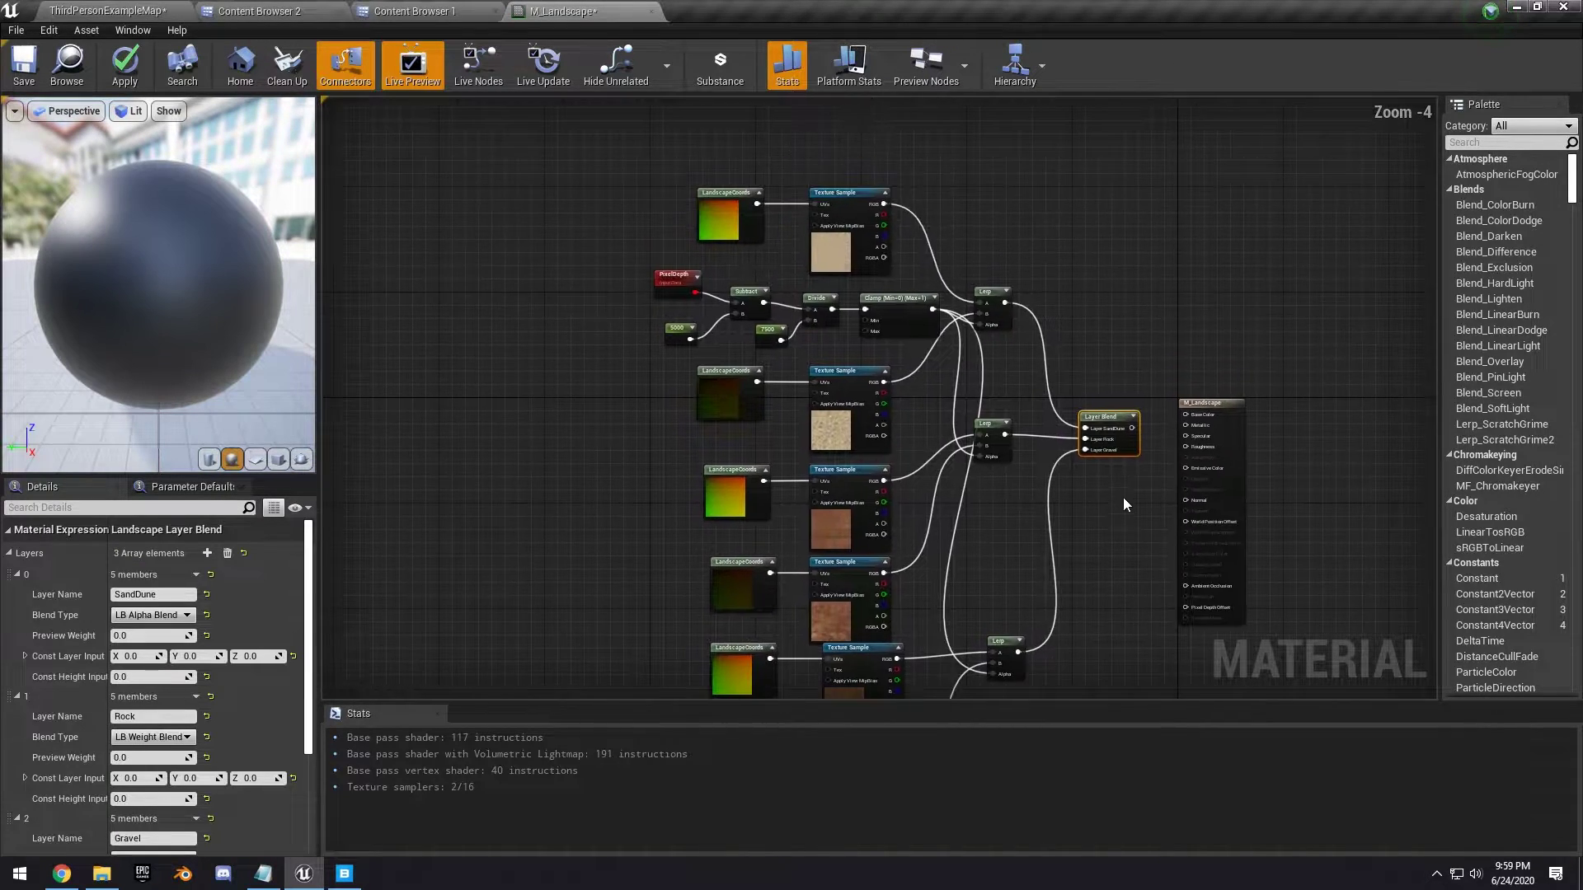
{"action": "scroll", "coordinate": [1165, 473], "scroll_direction": "up", "scroll_amount": 2}
{"action": "left_click_drag", "start_coordinate": [1111, 410], "coordinate": [1185, 390]}
{"action": "scroll", "coordinate": [1117, 507], "scroll_direction": "down", "scroll_amount": 2}
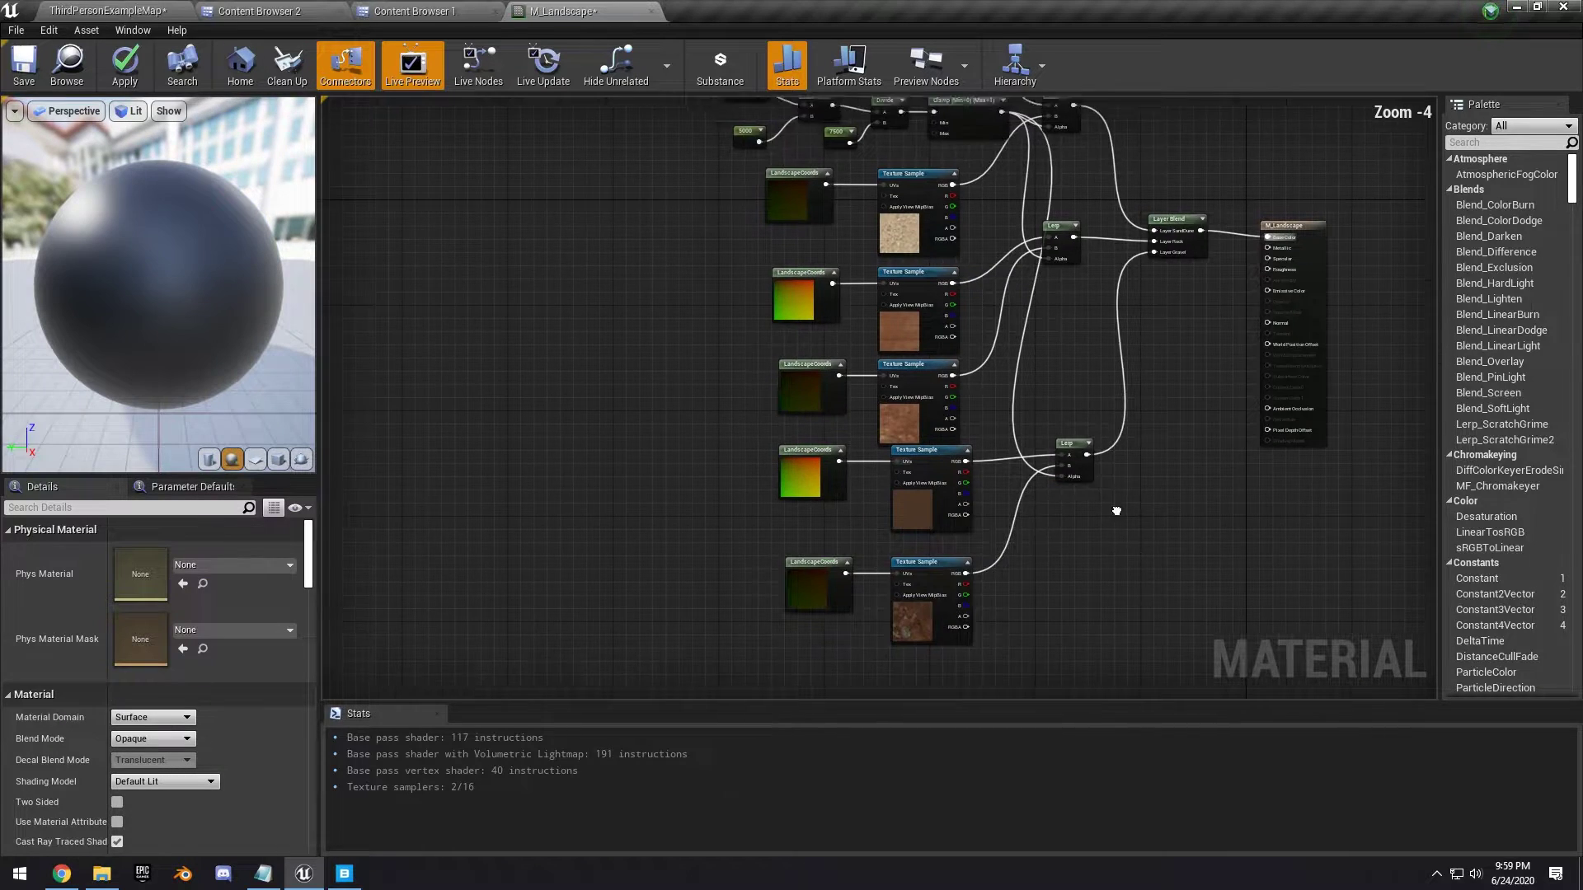
Paste a copy of the PixelDepth, Subtract, Divide, Clamp and Lerp chain near the normal map texture samples
{"action": "right_click_drag", "start_coordinate": [1117, 507], "coordinate": [1175, 658]}
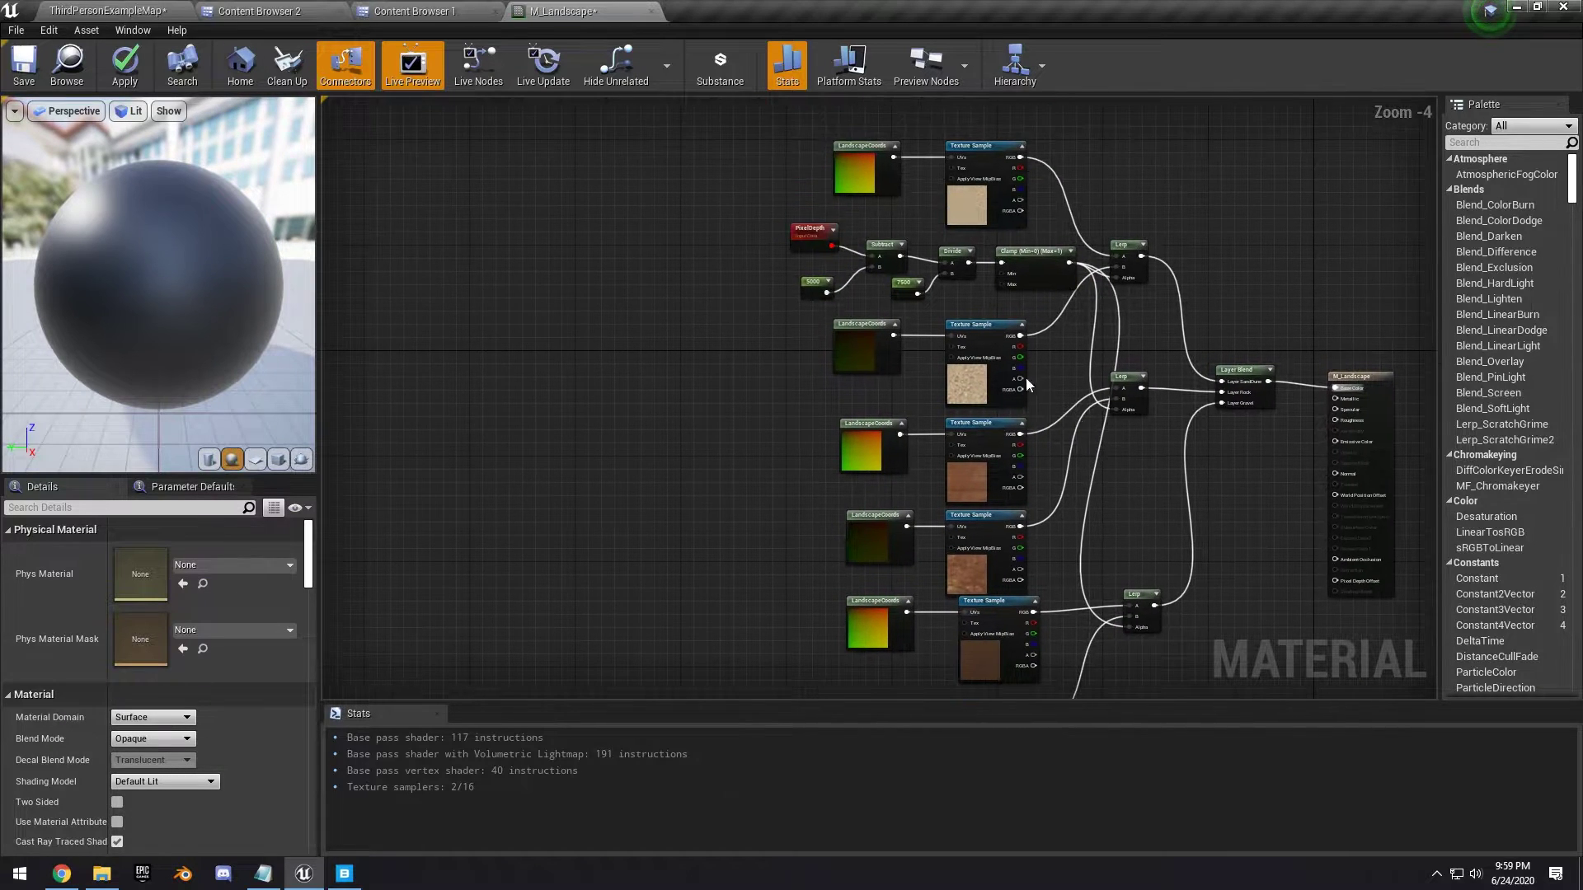
{"action": "left_click_drag", "start_coordinate": [1126, 300], "coordinate": [1154, 303]}
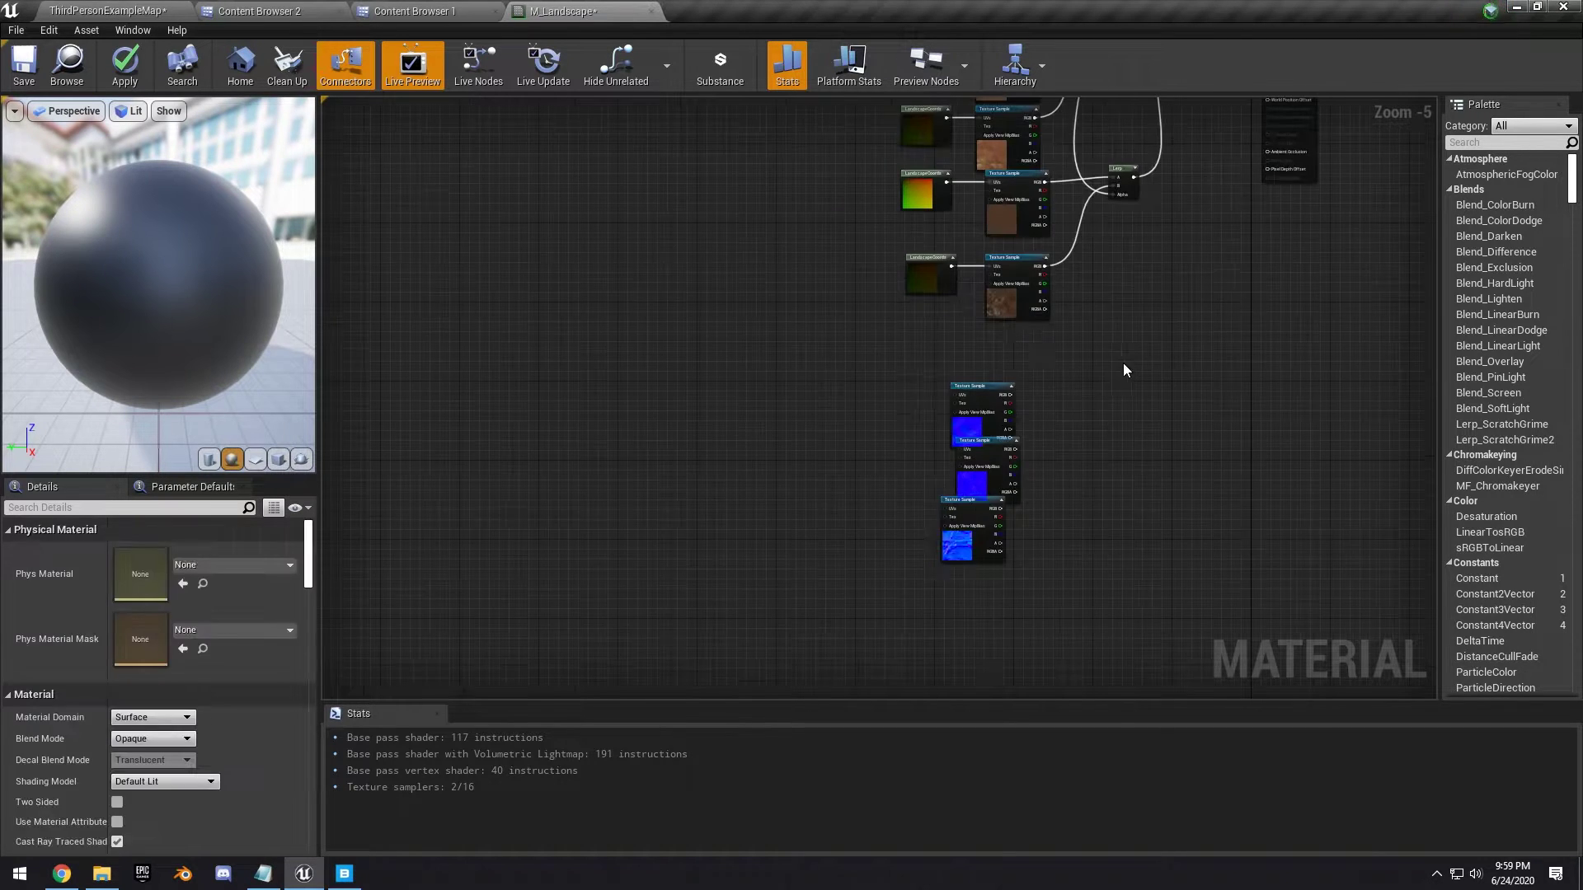
{"action": "key", "text": "ctrl+v"}
{"action": "left_click_drag", "start_coordinate": [1278, 364], "coordinate": [1114, 347]}
{"action": "left_click_drag", "start_coordinate": [1120, 526], "coordinate": [867, 239]}
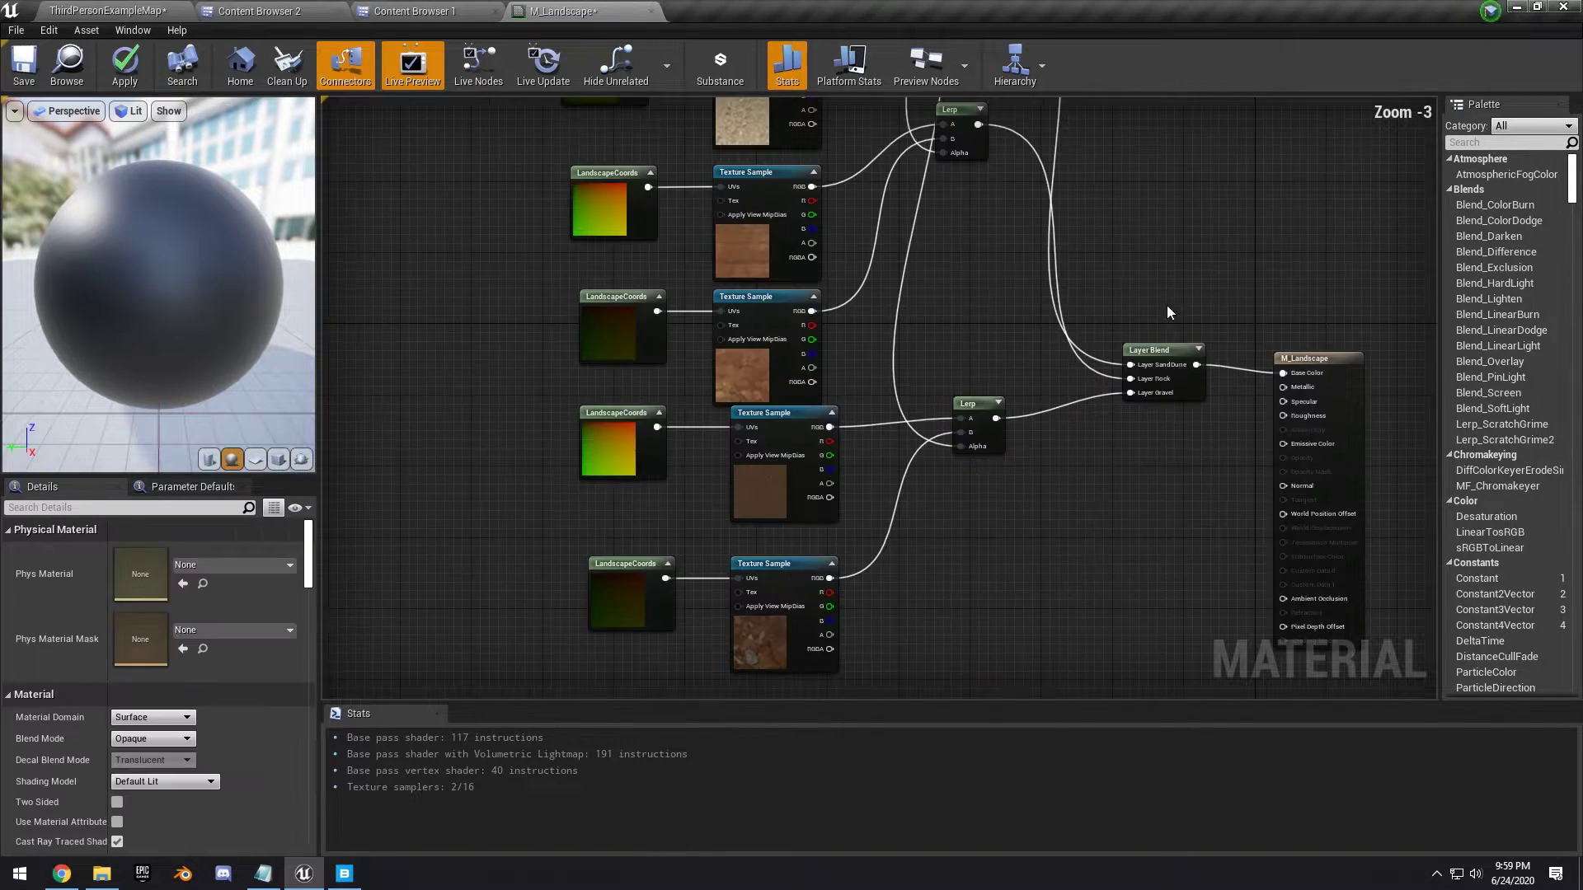
Duplicate the Layer Blend node below the original and connect the copy's output to the material's Normal input
{"action": "left_click", "coordinate": [1164, 351]}
{"action": "right_click_drag", "start_coordinate": [1169, 459], "coordinate": [1207, 404]}
{"action": "key", "text": "ctrl+c"}
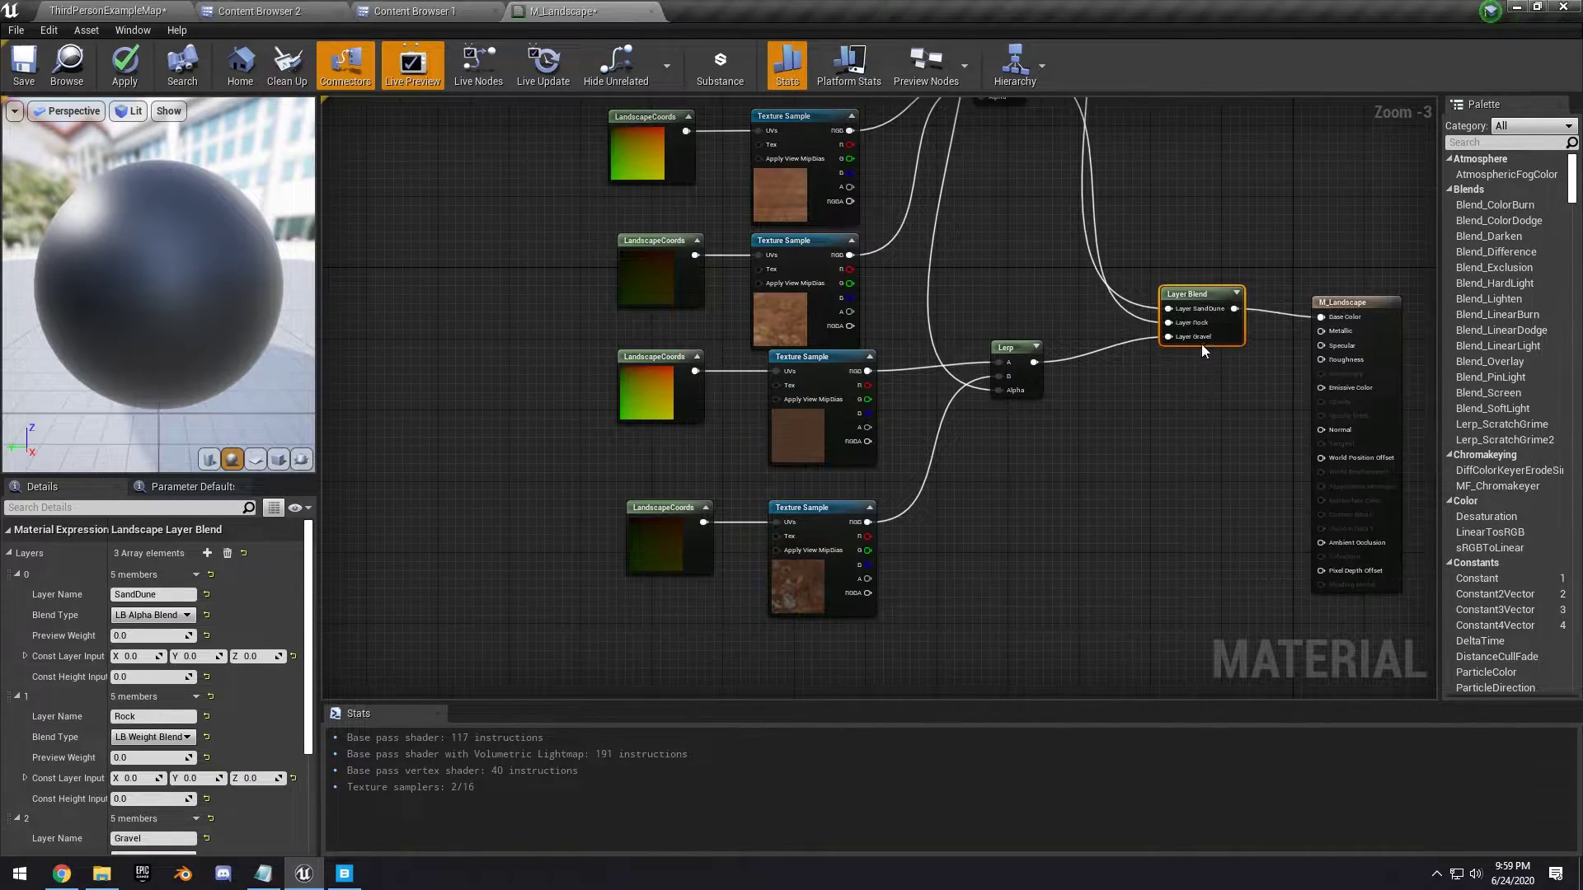
{"action": "key", "text": "ctrl+v"}
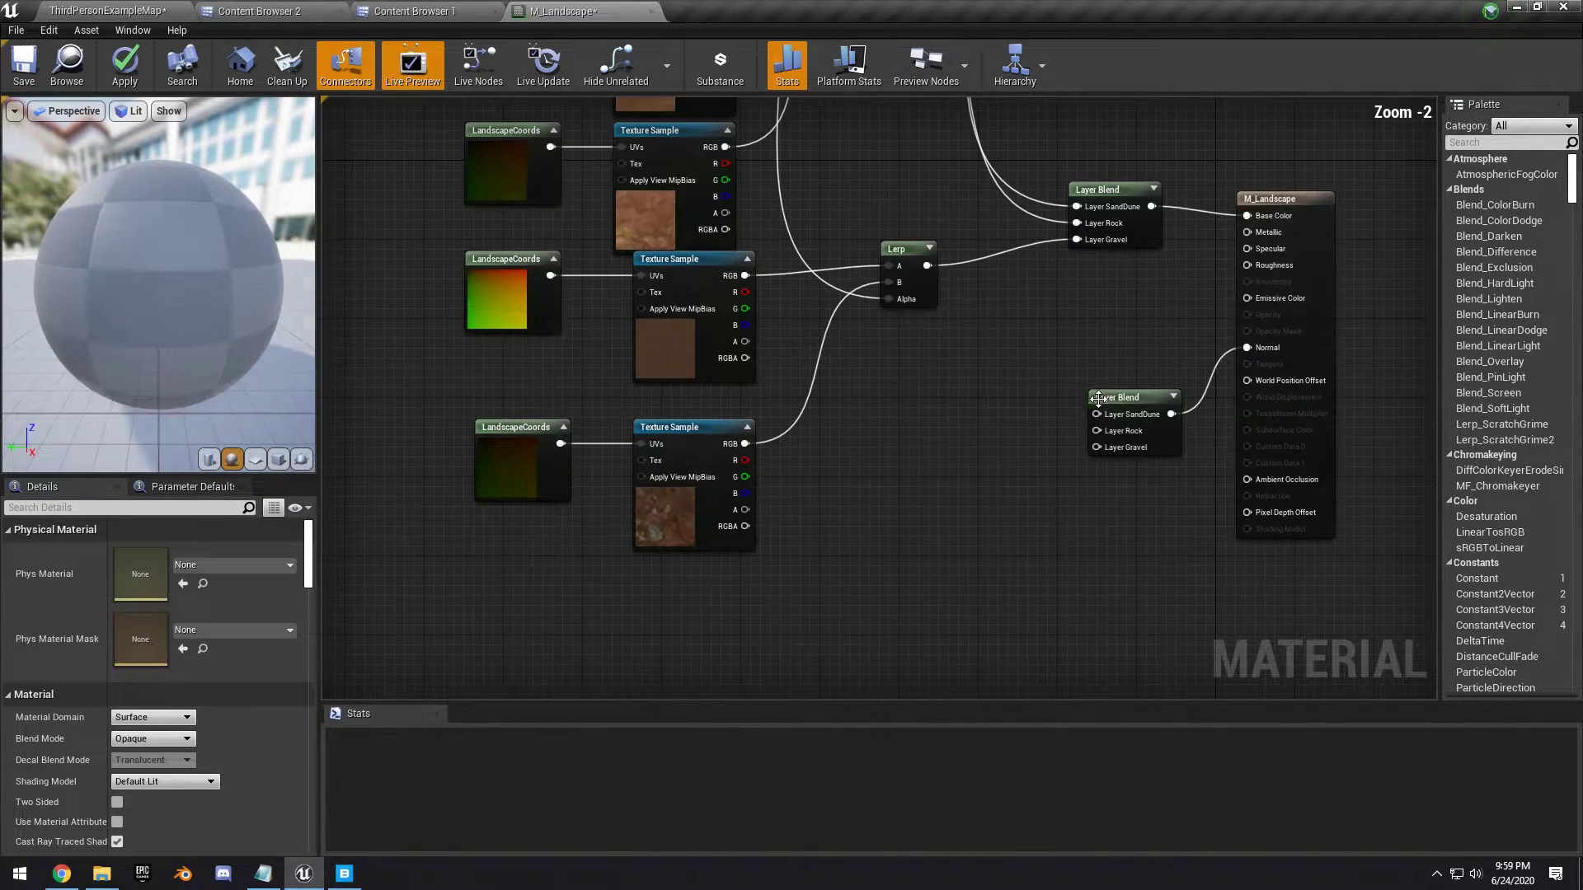
{"action": "right_click_drag", "start_coordinate": [1058, 467], "coordinate": [1153, 273]}
Move the copied depth-blend chain clear of the normal map samples and connect its Lerp to the normal Layer Blend's SandDune input
{"action": "scroll", "coordinate": [1153, 273], "scroll_direction": "down", "scroll_amount": 3}
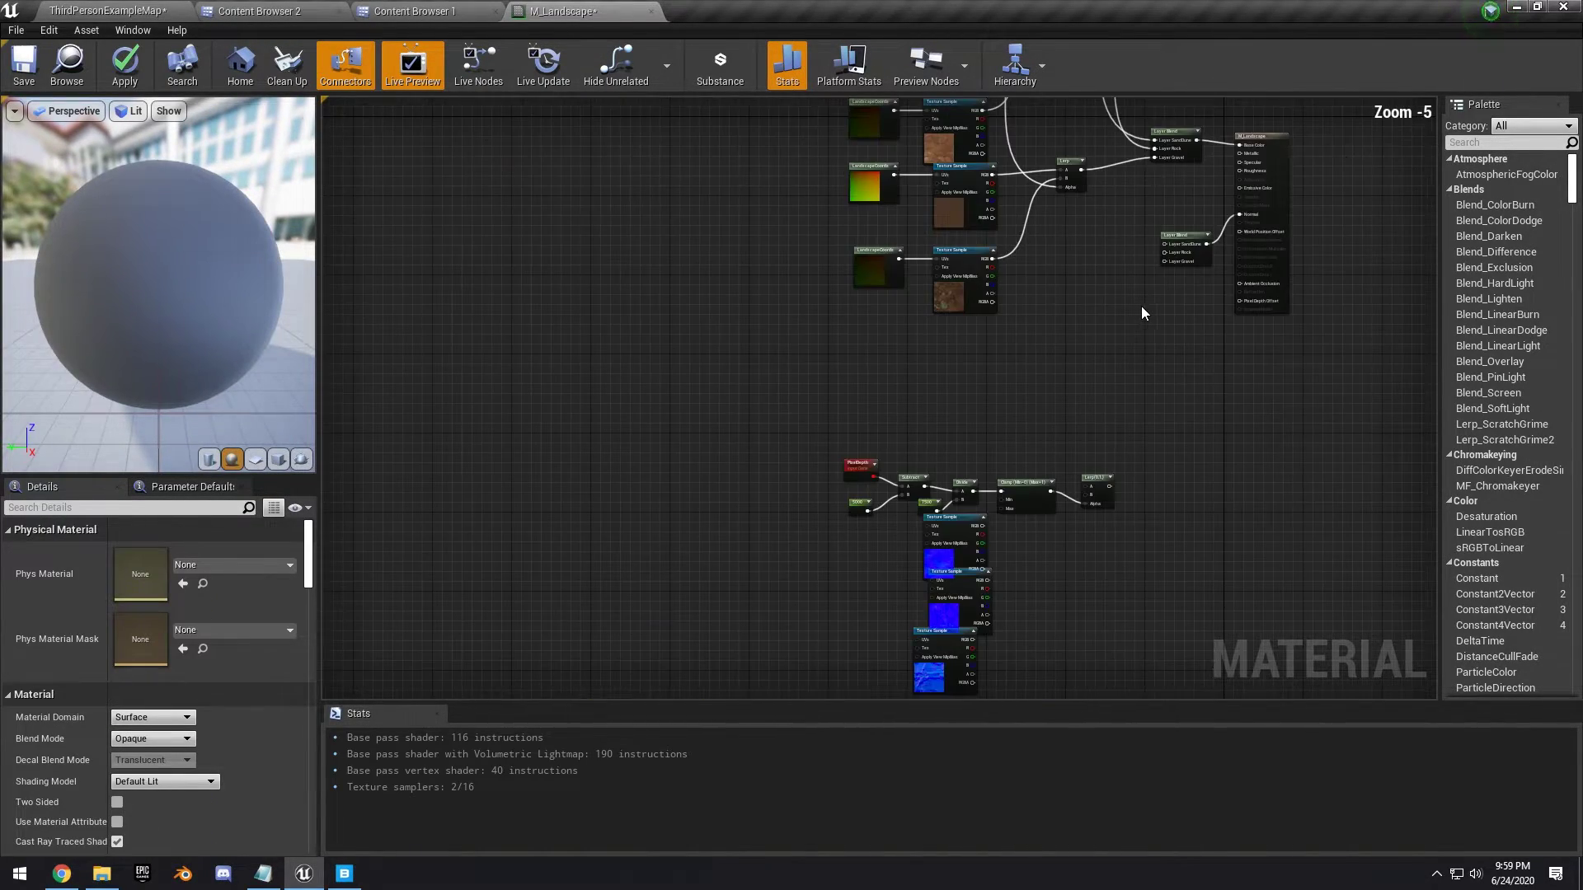
{"action": "left_click_drag", "start_coordinate": [1115, 509], "coordinate": [1084, 408]}
{"action": "right_click_drag", "start_coordinate": [1066, 368], "coordinate": [1067, 412]}
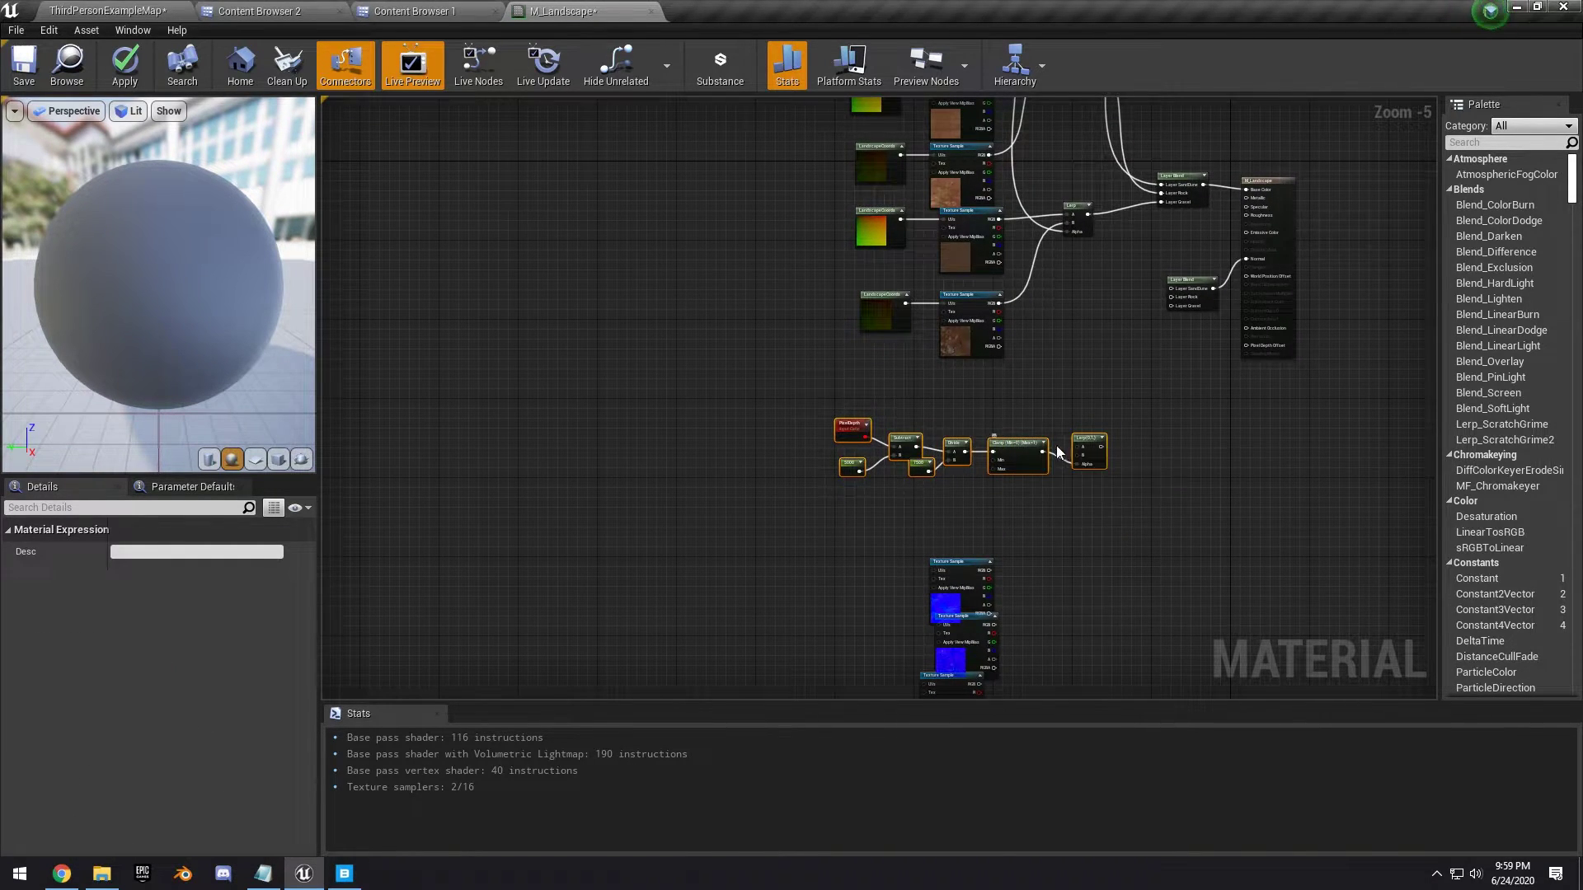
{"action": "left_click", "coordinate": [1115, 402]}
{"action": "scroll", "coordinate": [1118, 405], "scroll_direction": "up", "scroll_amount": 2}
{"action": "left_click_drag", "start_coordinate": [1089, 484], "coordinate": [1233, 196]}
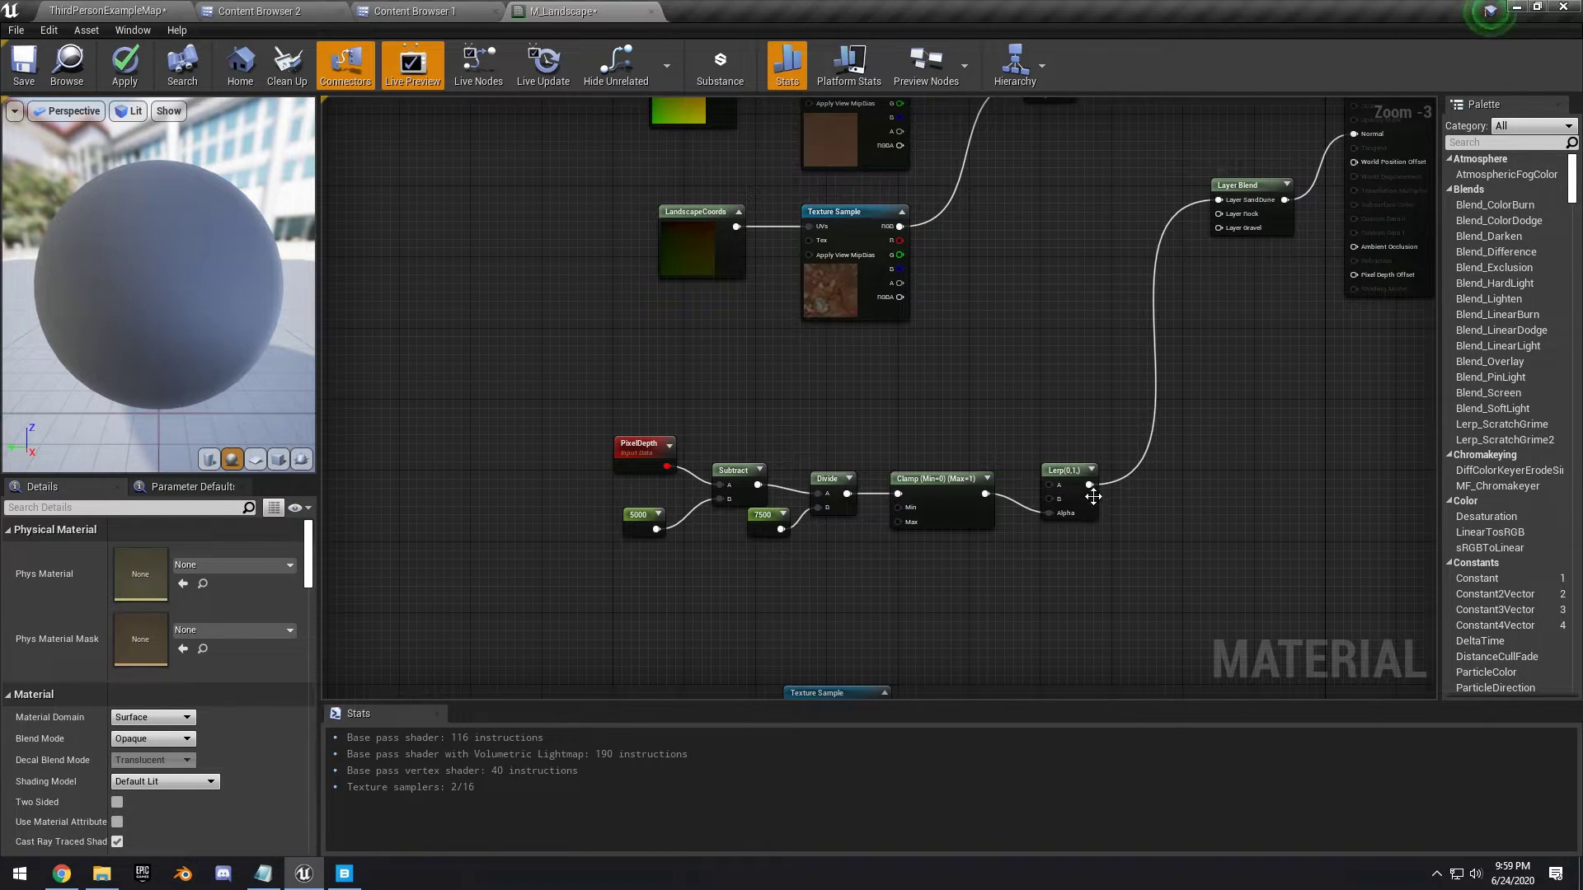
Add two more Lerp nodes below the copied chain and connect them to the normal Layer Blend's Rock and Gravel inputs
{"action": "left_click", "coordinate": [1071, 468]}
{"action": "right_click_drag", "start_coordinate": [1138, 489], "coordinate": [1170, 409]}
{"action": "key", "text": "ctrl+c"}
{"action": "key", "text": "ctrl+v"}
{"action": "left_click_drag", "start_coordinate": [1126, 486], "coordinate": [1104, 523]}
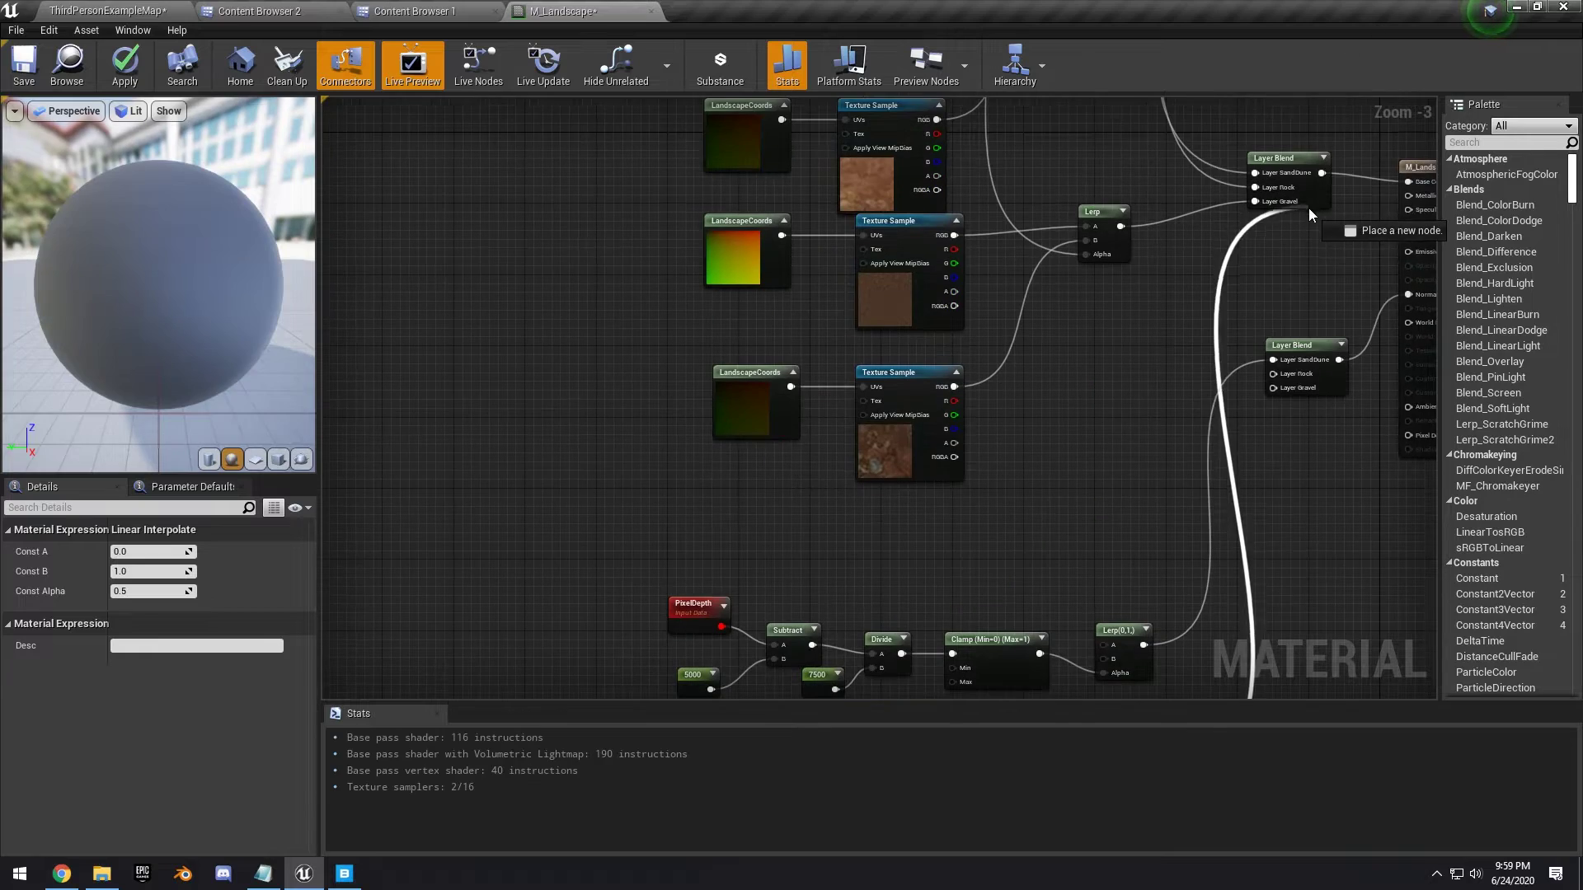
{"action": "left_click_drag", "start_coordinate": [1309, 207], "coordinate": [1293, 376]}
{"action": "right_click_drag", "start_coordinate": [1288, 593], "coordinate": [1324, 262]}
{"action": "left_click_drag", "start_coordinate": [1198, 561], "coordinate": [1323, 374]}
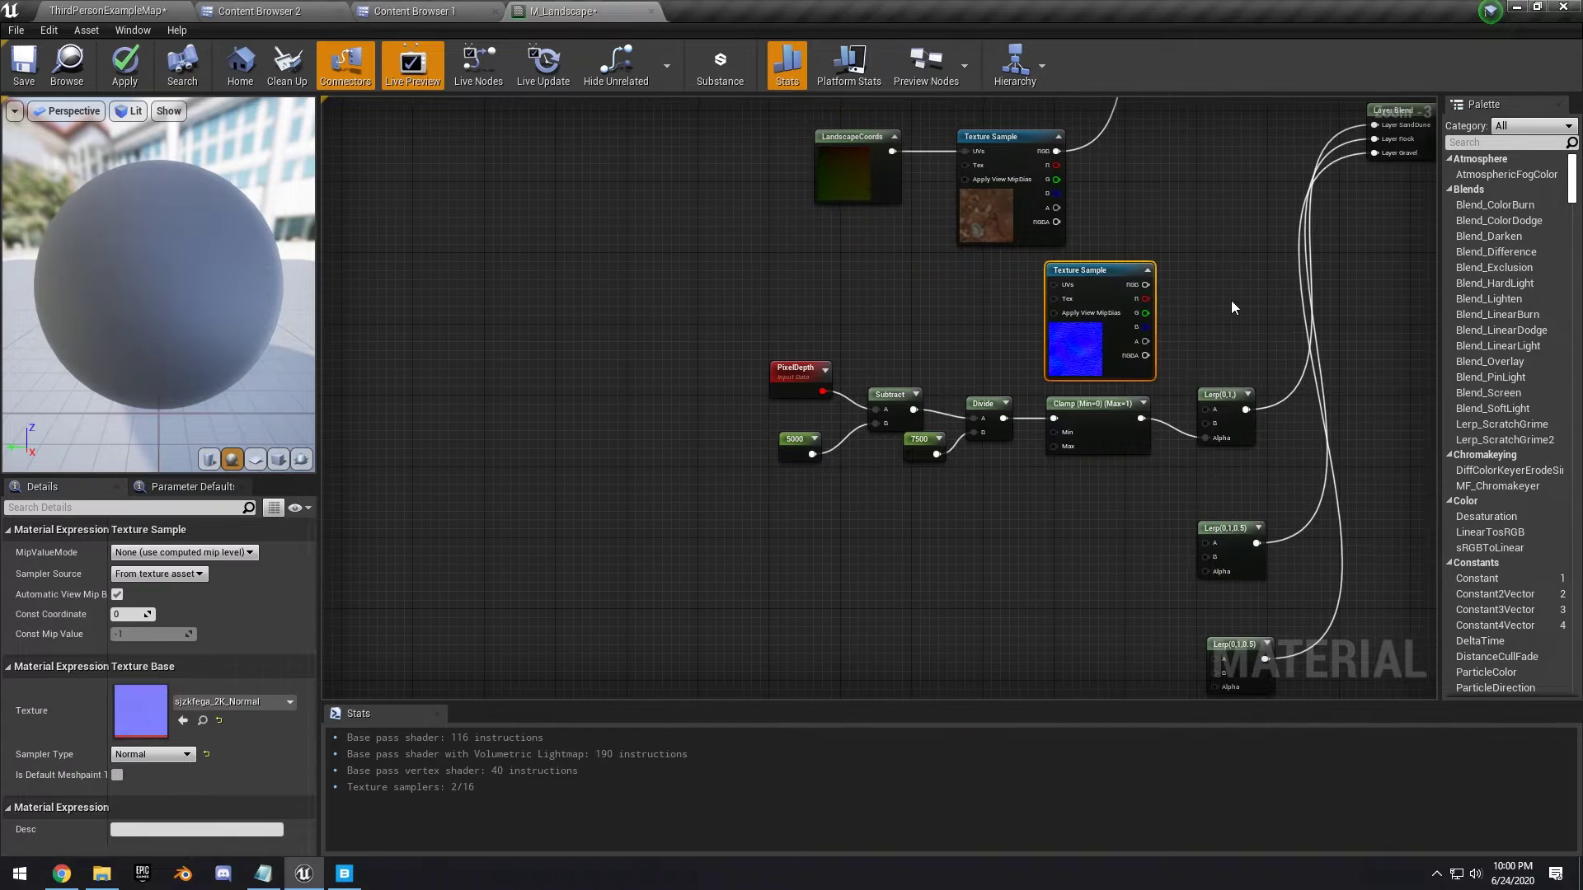
Connect the sand normal map sample to the SandDune normal Lerp's A input and a duplicate of it to B
{"action": "left_click", "coordinate": [1230, 300]}
{"action": "left_click_drag", "start_coordinate": [1145, 285], "coordinate": [1205, 408]}
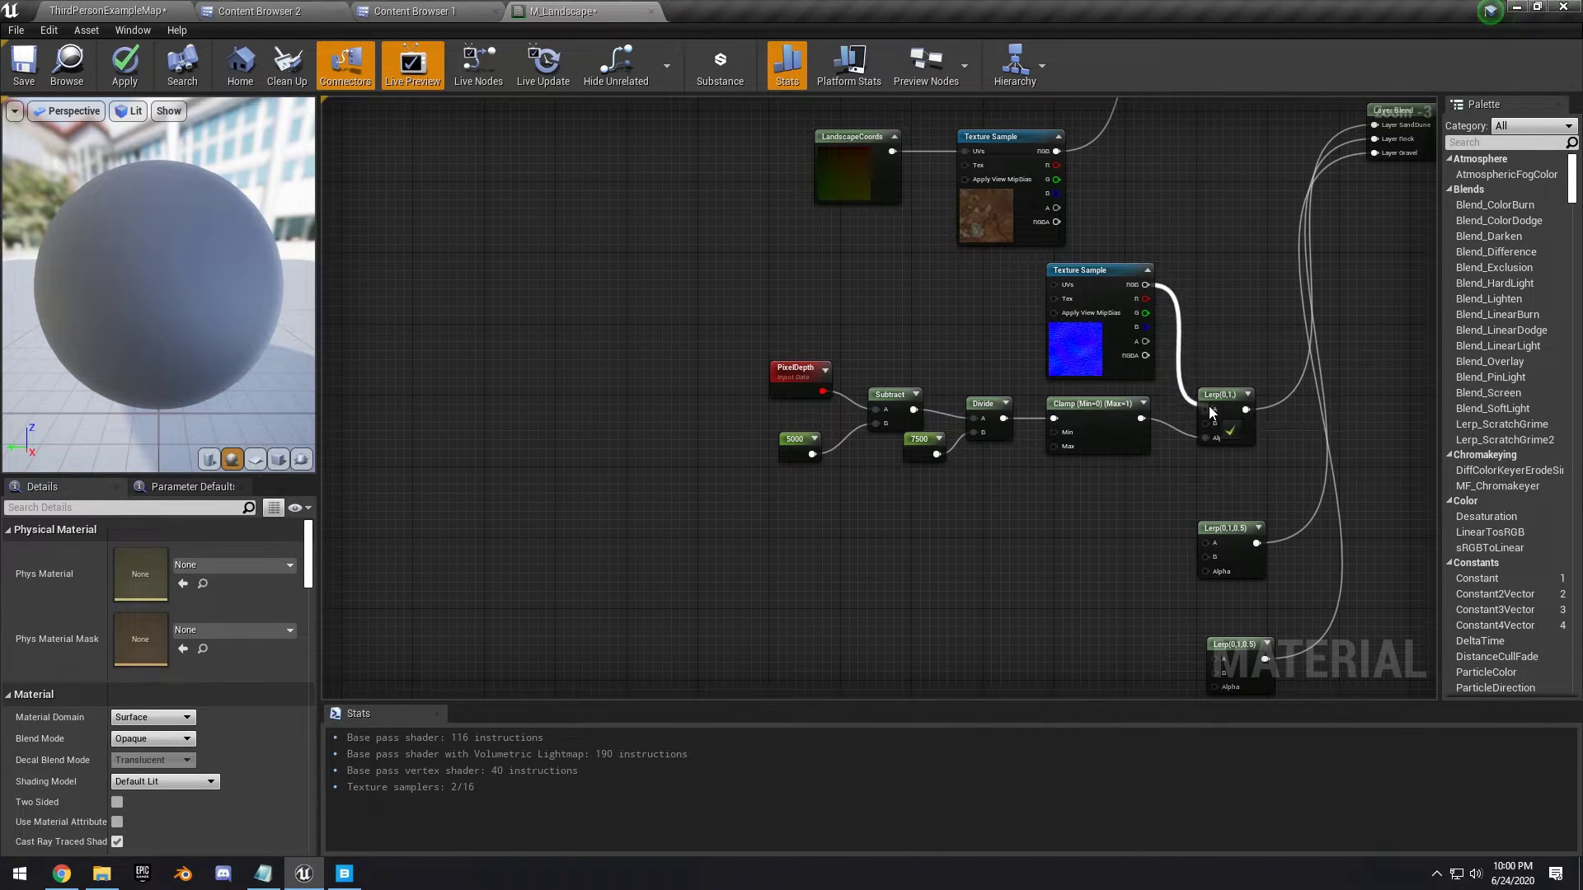
{"action": "left_click", "coordinate": [1109, 320]}
{"action": "key", "text": "ctrl+c"}
{"action": "key", "text": "ctrl+v"}
{"action": "left_click_drag", "start_coordinate": [1097, 520], "coordinate": [1215, 424]}
Copy a pair of LandscapeLayerCoords nodes beside the sand normal map samples and connect them to the samples' UVs
{"action": "scroll", "coordinate": [1214, 424], "scroll_direction": "down", "scroll_amount": 5}
{"action": "left_click_drag", "start_coordinate": [1029, 354], "coordinate": [1013, 213]}
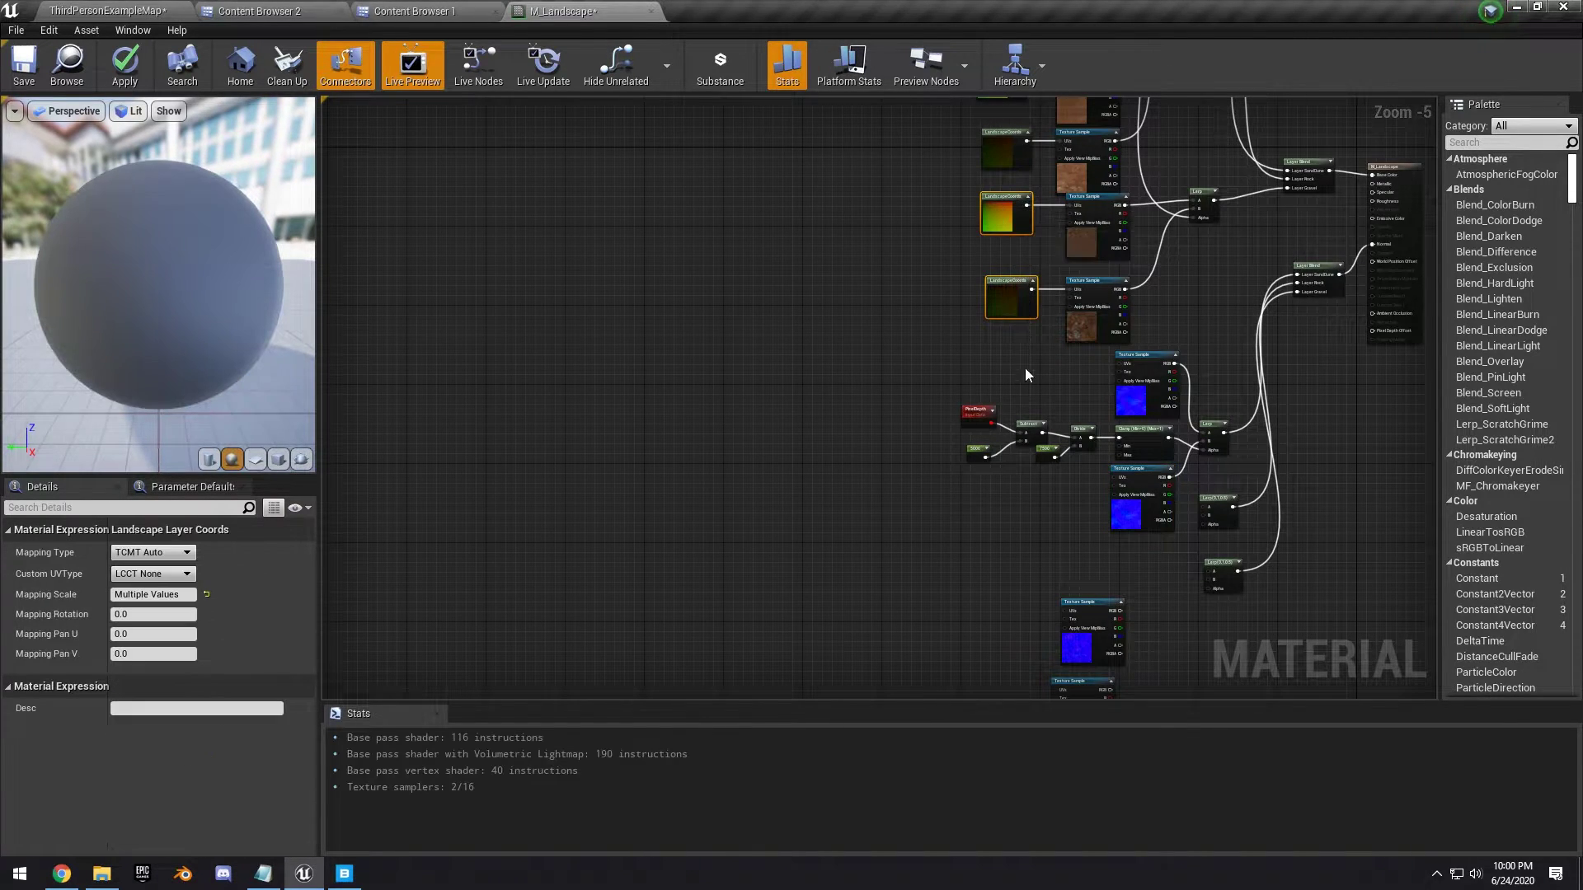
{"action": "left_click", "coordinate": [1024, 368]}
{"action": "right_click_drag", "start_coordinate": [1022, 330], "coordinate": [1010, 288]}
{"action": "key", "text": "ctrl+v"}
{"action": "left_click_drag", "start_coordinate": [1056, 328], "coordinate": [1129, 310]}
{"action": "left_click", "coordinate": [1087, 333]}
{"action": "scroll", "coordinate": [1087, 333], "scroll_direction": "up", "scroll_amount": 3}
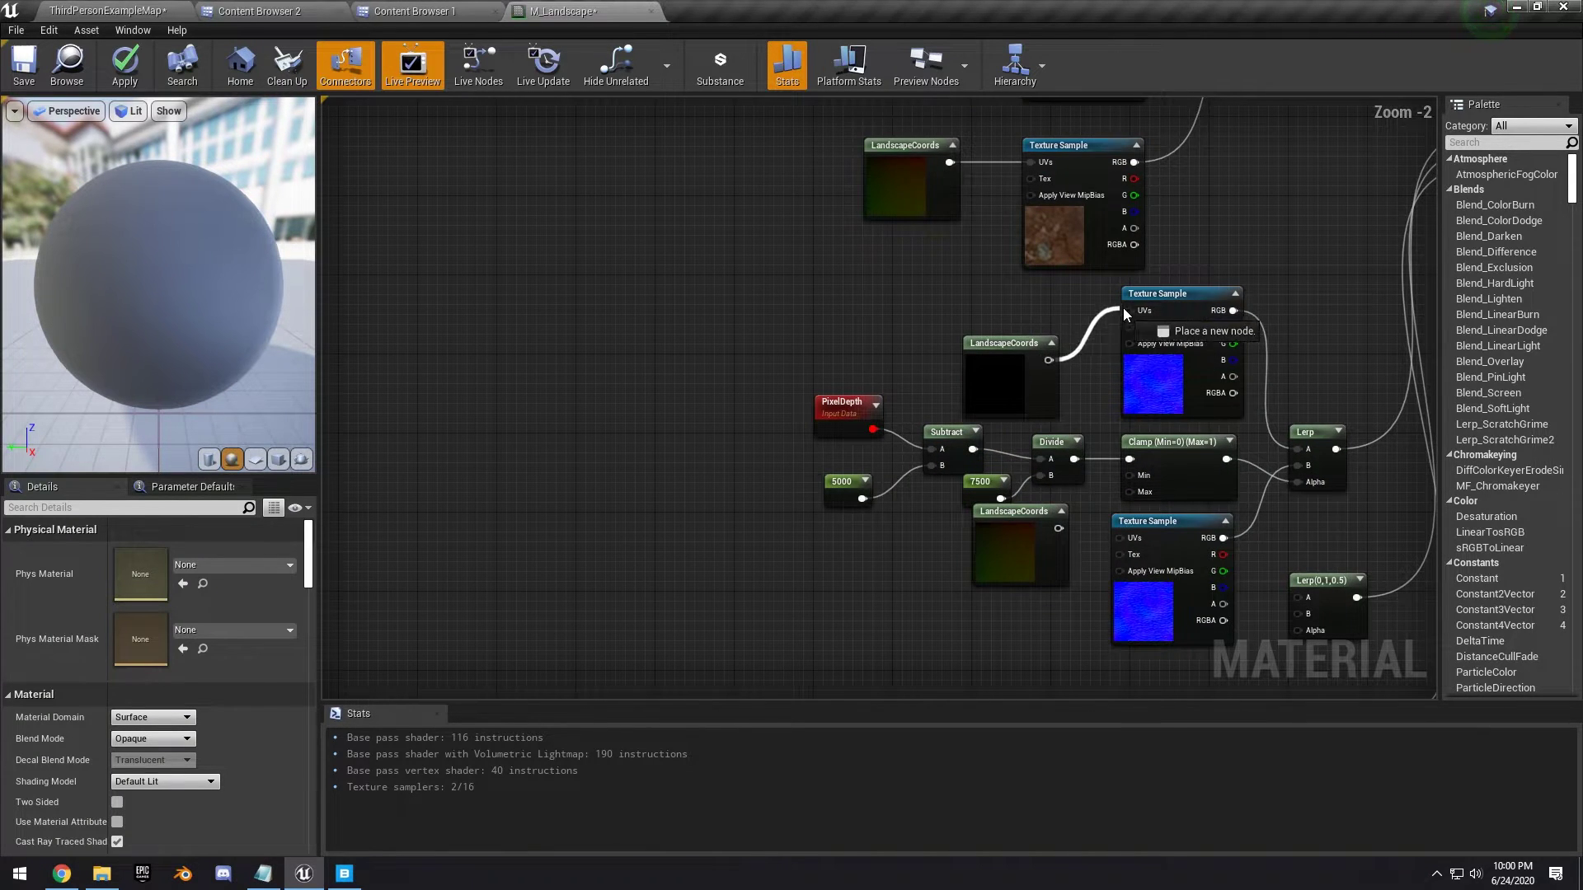
{"action": "left_click_drag", "start_coordinate": [1059, 529], "coordinate": [1127, 540]}
Duplicate the rock normal map sample and wire the pair plus the Clamp output into the Rock normal Lerp's A, B and Alpha
{"action": "right_click_drag", "start_coordinate": [1120, 323], "coordinate": [1007, 418]}
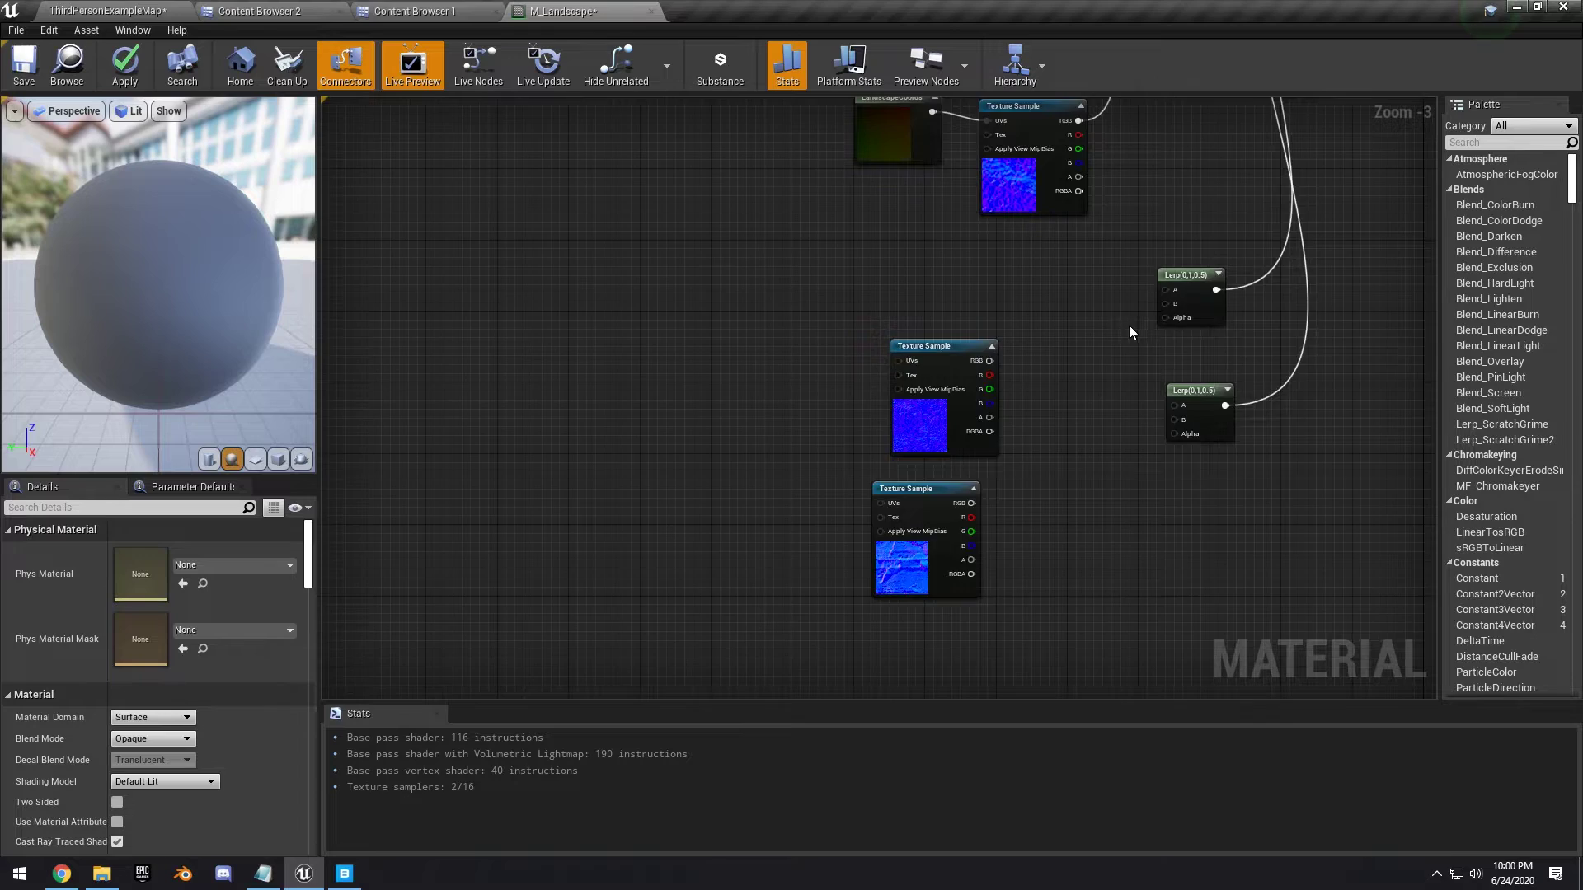
{"action": "scroll", "coordinate": [1007, 419], "scroll_direction": "down", "scroll_amount": 4}
{"action": "scroll", "coordinate": [1107, 229], "scroll_direction": "up", "scroll_amount": 4}
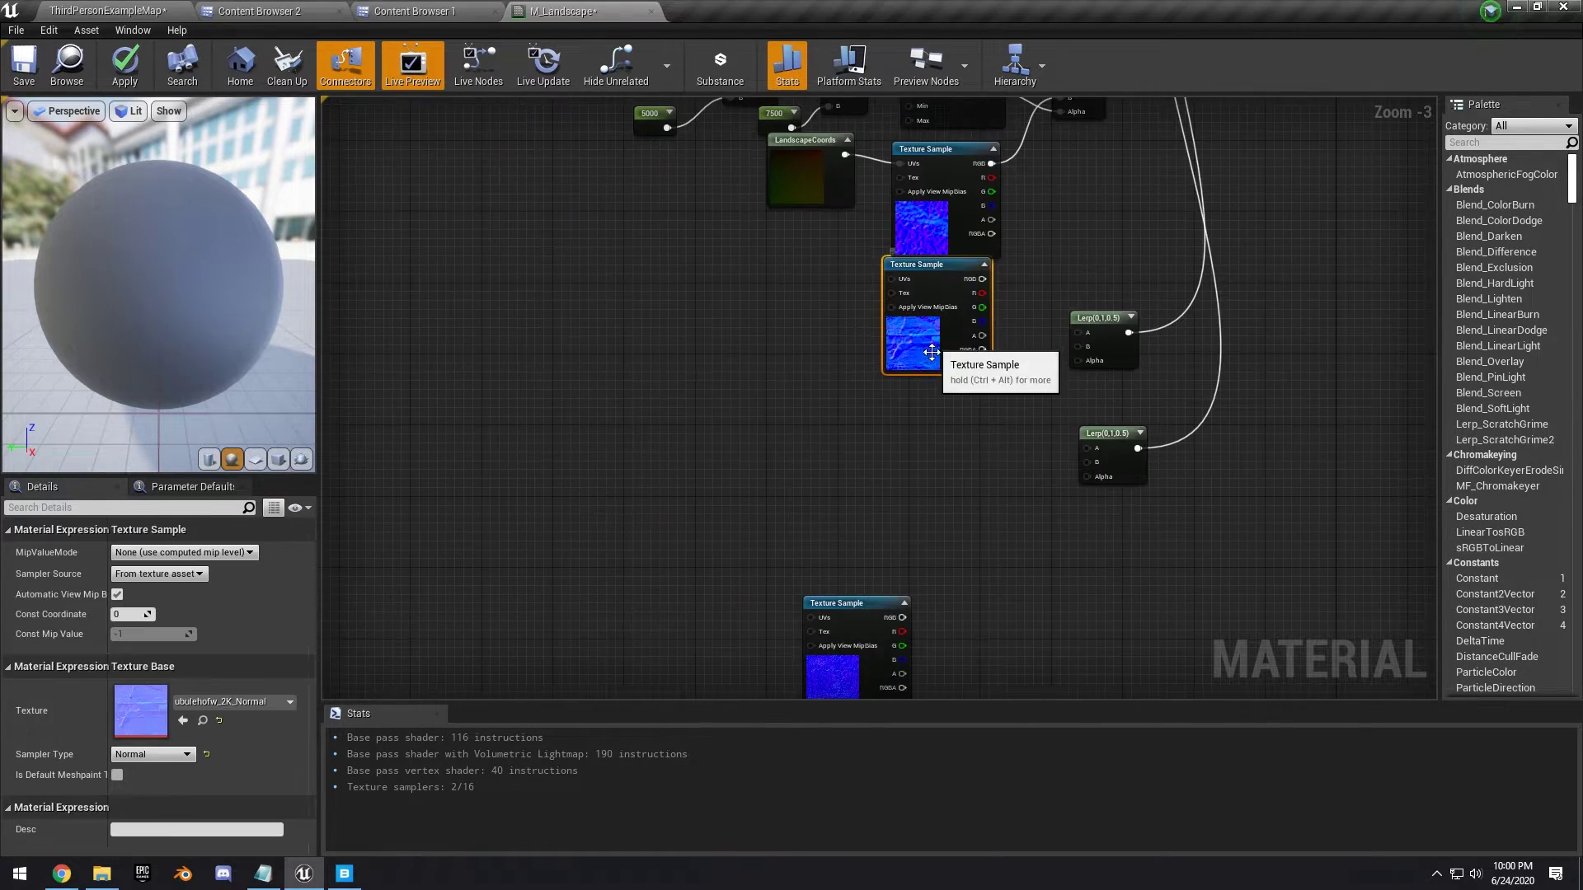
{"action": "left_click", "coordinate": [918, 398]}
{"action": "left_click", "coordinate": [925, 368]}
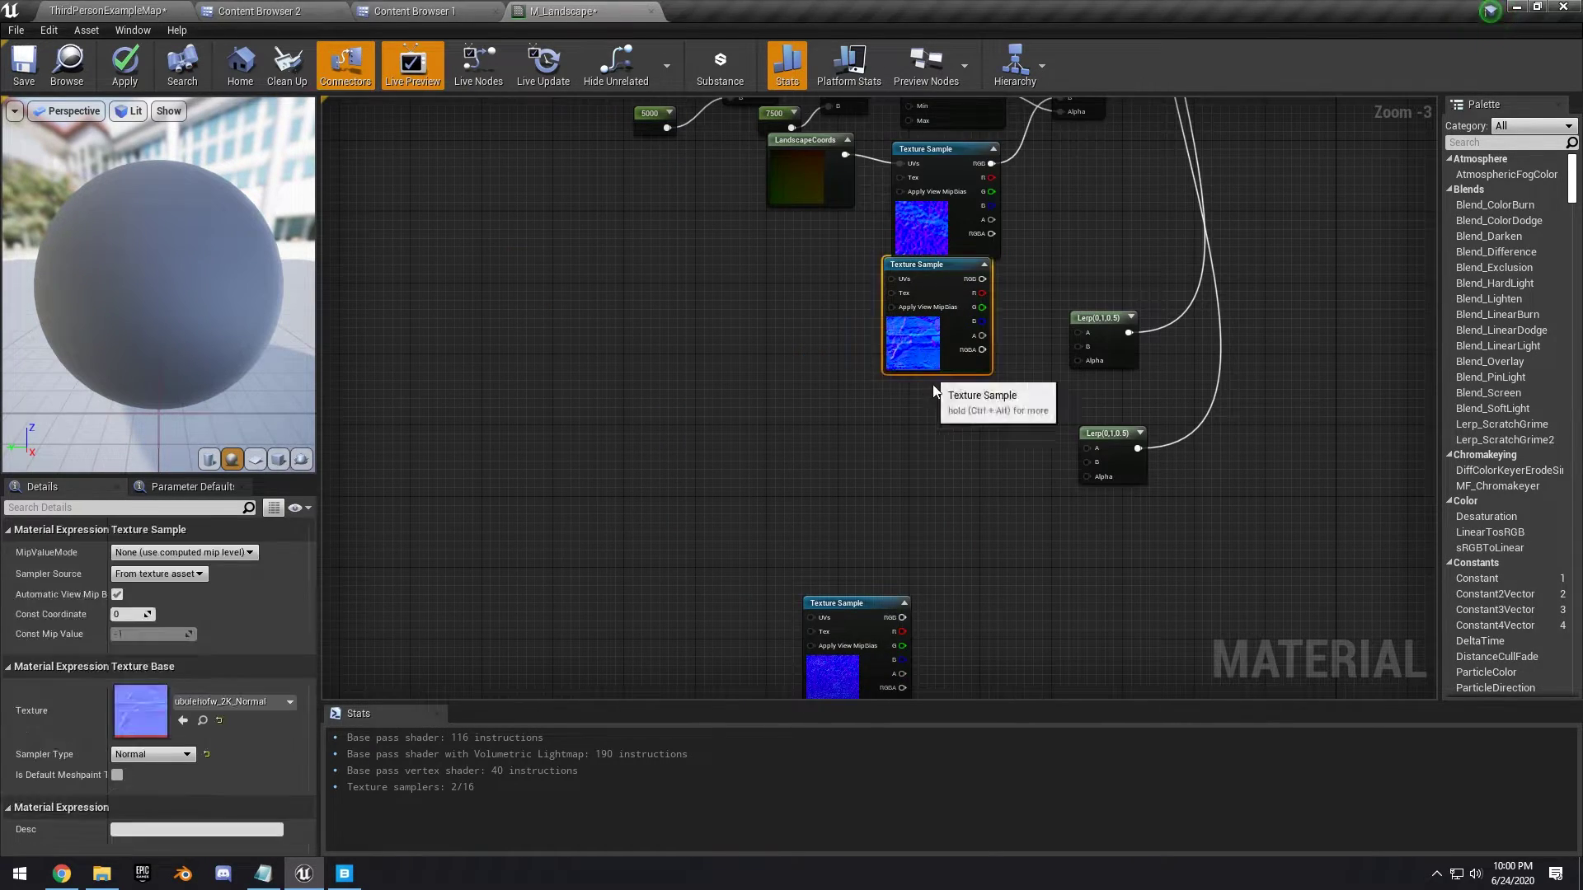
{"action": "left_click_drag", "start_coordinate": [1001, 430], "coordinate": [1080, 348]}
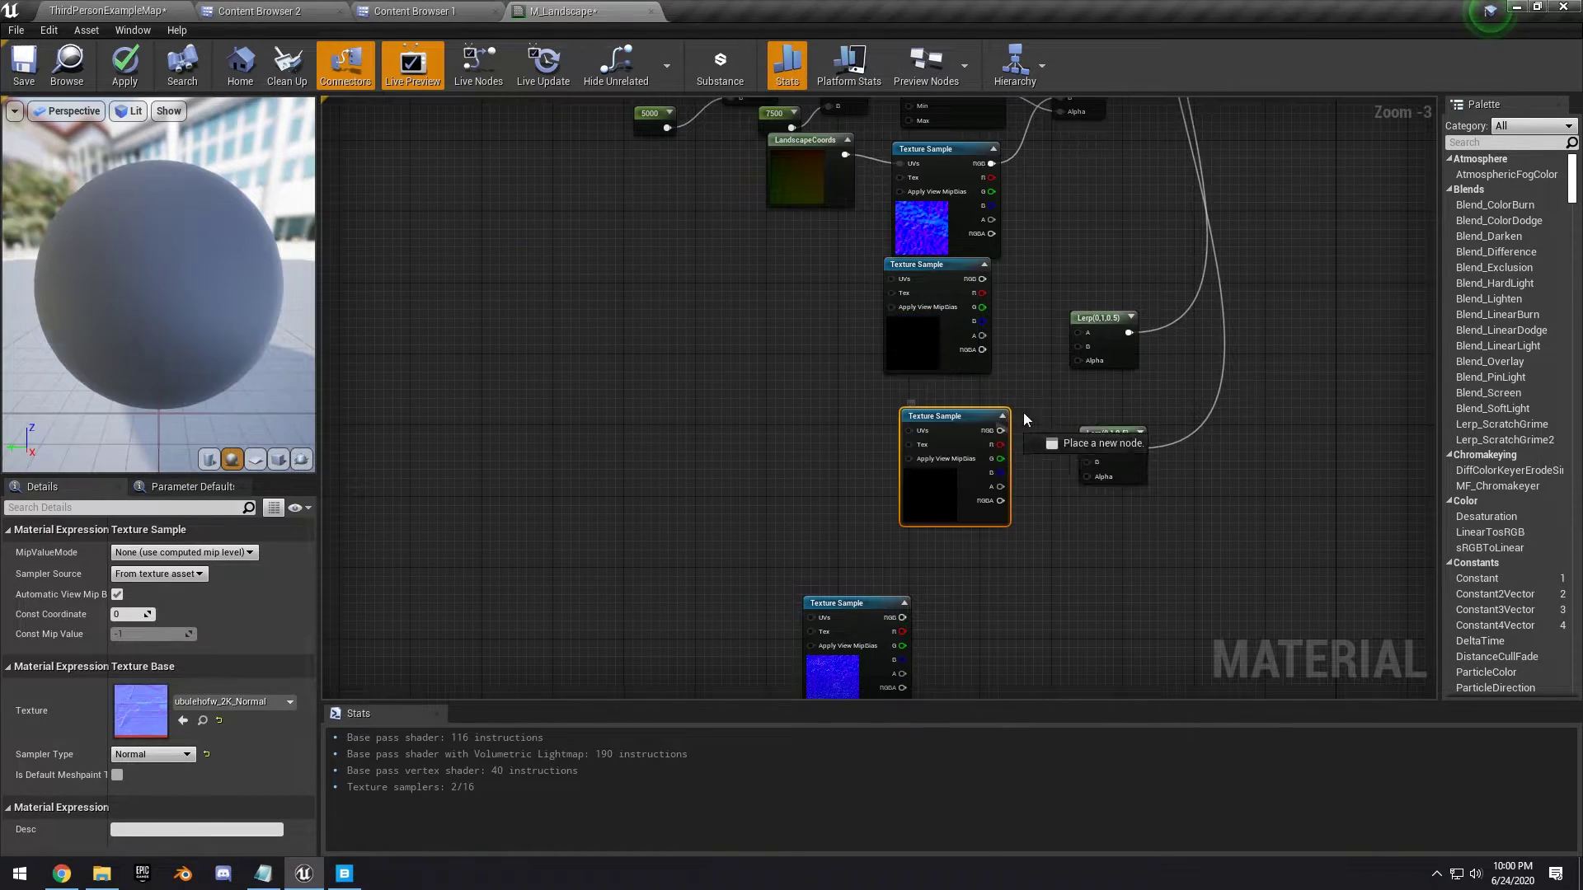
{"action": "left_click_drag", "start_coordinate": [982, 278], "coordinate": [1086, 338]}
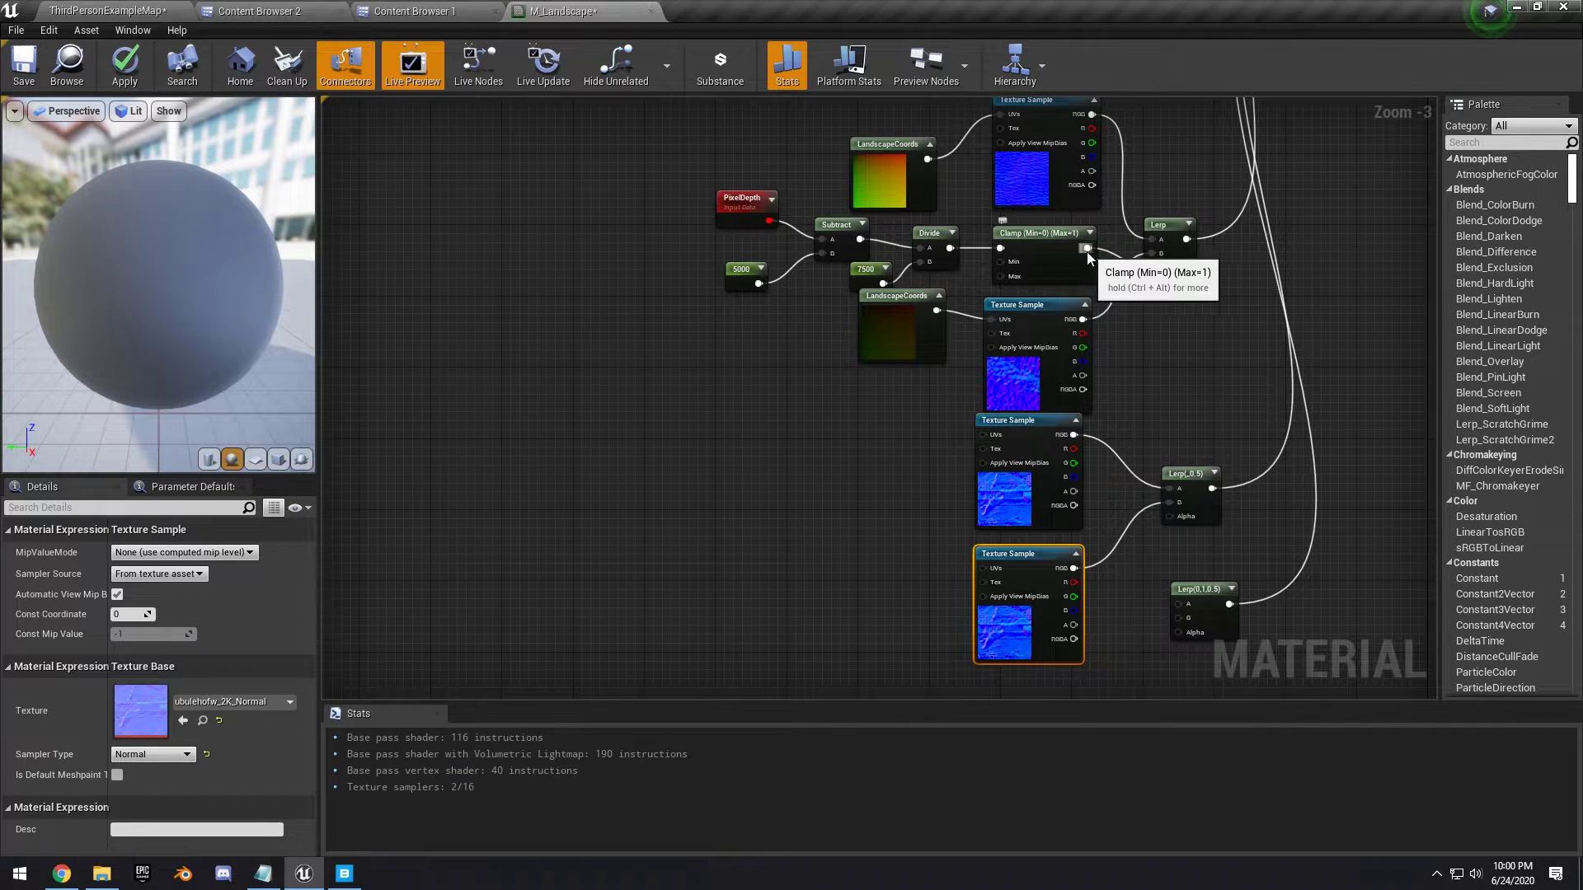
{"action": "left_click_drag", "start_coordinate": [1087, 249], "coordinate": [1169, 517]}
Copy both LandscapeLayerCoords nodes beside the rock normal map samples and connect each copy to its sample's UVs
{"action": "right_click_drag", "start_coordinate": [1179, 399], "coordinate": [1209, 363]}
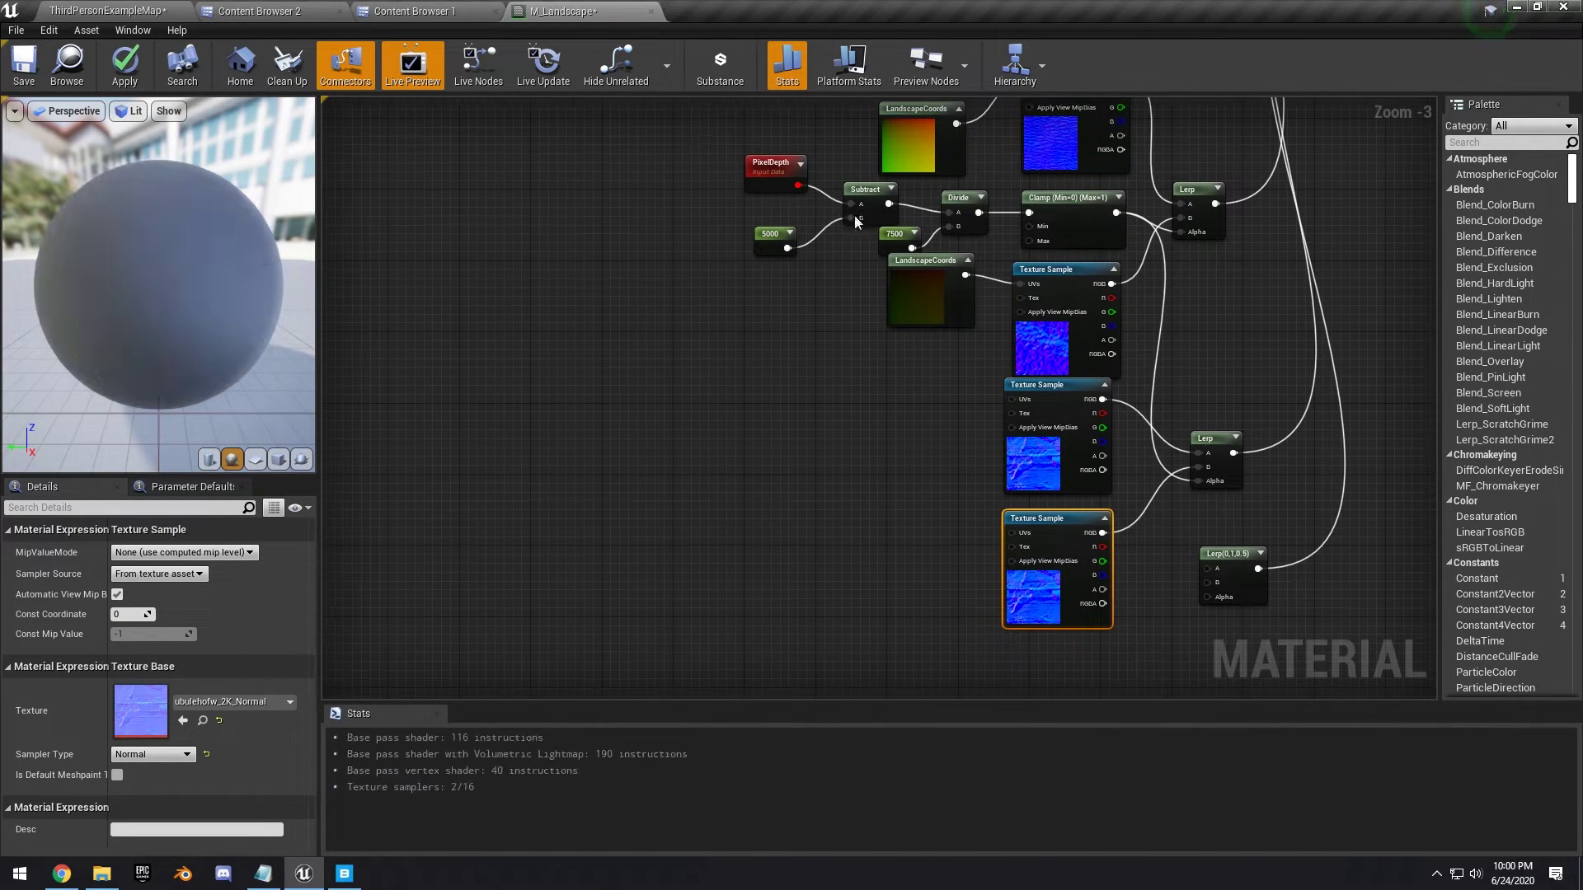
{"action": "left_click", "coordinate": [912, 147]}
{"action": "left_click", "coordinate": [921, 314], "text": "ctrl"}
{"action": "key", "text": "ctrl+c"}
{"action": "right_click_drag", "start_coordinate": [936, 414], "coordinate": [949, 334]}
{"action": "left_click", "coordinate": [931, 381]}
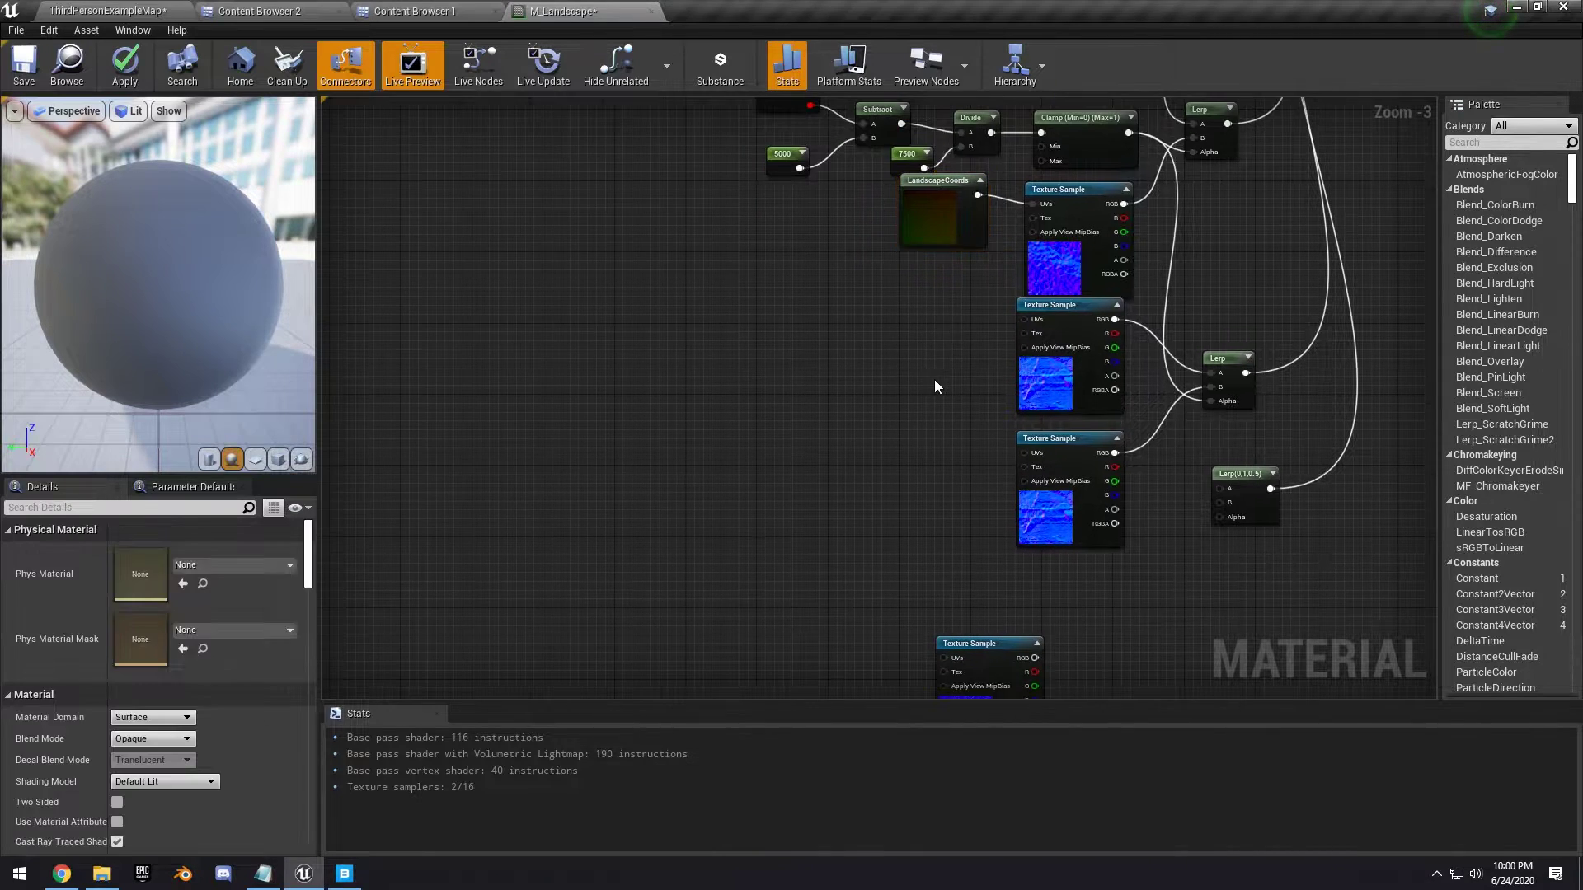
{"action": "key", "text": "ctrl+v"}
{"action": "left_click", "coordinate": [868, 434]}
{"action": "left_click_drag", "start_coordinate": [937, 360], "coordinate": [1024, 319]}
{"action": "left_click", "coordinate": [876, 437]}
{"action": "left_click_drag", "start_coordinate": [958, 490], "coordinate": [1029, 455]}
Duplicate the gravel normal map sample and wire the pair plus the Clamp output into the Gravel normal Lerp's A, B and Alpha
{"action": "right_click_drag", "start_coordinate": [1188, 478], "coordinate": [1193, 404]}
{"action": "left_click_drag", "start_coordinate": [1231, 404], "coordinate": [1209, 505]}
{"action": "right_click_drag", "start_coordinate": [1113, 560], "coordinate": [1148, 432]}
{"action": "left_click_drag", "start_coordinate": [1041, 449], "coordinate": [1126, 376]}
{"action": "key", "text": "ctrl+c"}
{"action": "right_click_drag", "start_coordinate": [1074, 549], "coordinate": [1087, 511]}
{"action": "key", "text": "ctrl+v"}
{"action": "right_click_drag", "start_coordinate": [1217, 513], "coordinate": [1155, 535]}
{"action": "left_click_drag", "start_coordinate": [1105, 371], "coordinate": [1123, 557]}
{"action": "right_click_drag", "start_coordinate": [1132, 462], "coordinate": [1113, 572]}
{"action": "right_click_drag", "start_coordinate": [1156, 247], "coordinate": [1140, 390]}
{"action": "left_click_drag", "start_coordinate": [1083, 169], "coordinate": [1155, 658]}
Copy a pair of LandscapeLayerCoords nodes beside the gravel normal map samples and connect them to the samples' UVs
{"action": "left_click_drag", "start_coordinate": [945, 337], "coordinate": [812, 569]}
{"action": "key", "text": "ctrl+c"}
{"action": "right_click_drag", "start_coordinate": [844, 677], "coordinate": [957, 403]}
{"action": "key", "text": "ctrl+v"}
{"action": "left_click_drag", "start_coordinate": [1014, 385], "coordinate": [1096, 340]}
{"action": "left_click", "coordinate": [1065, 469]}
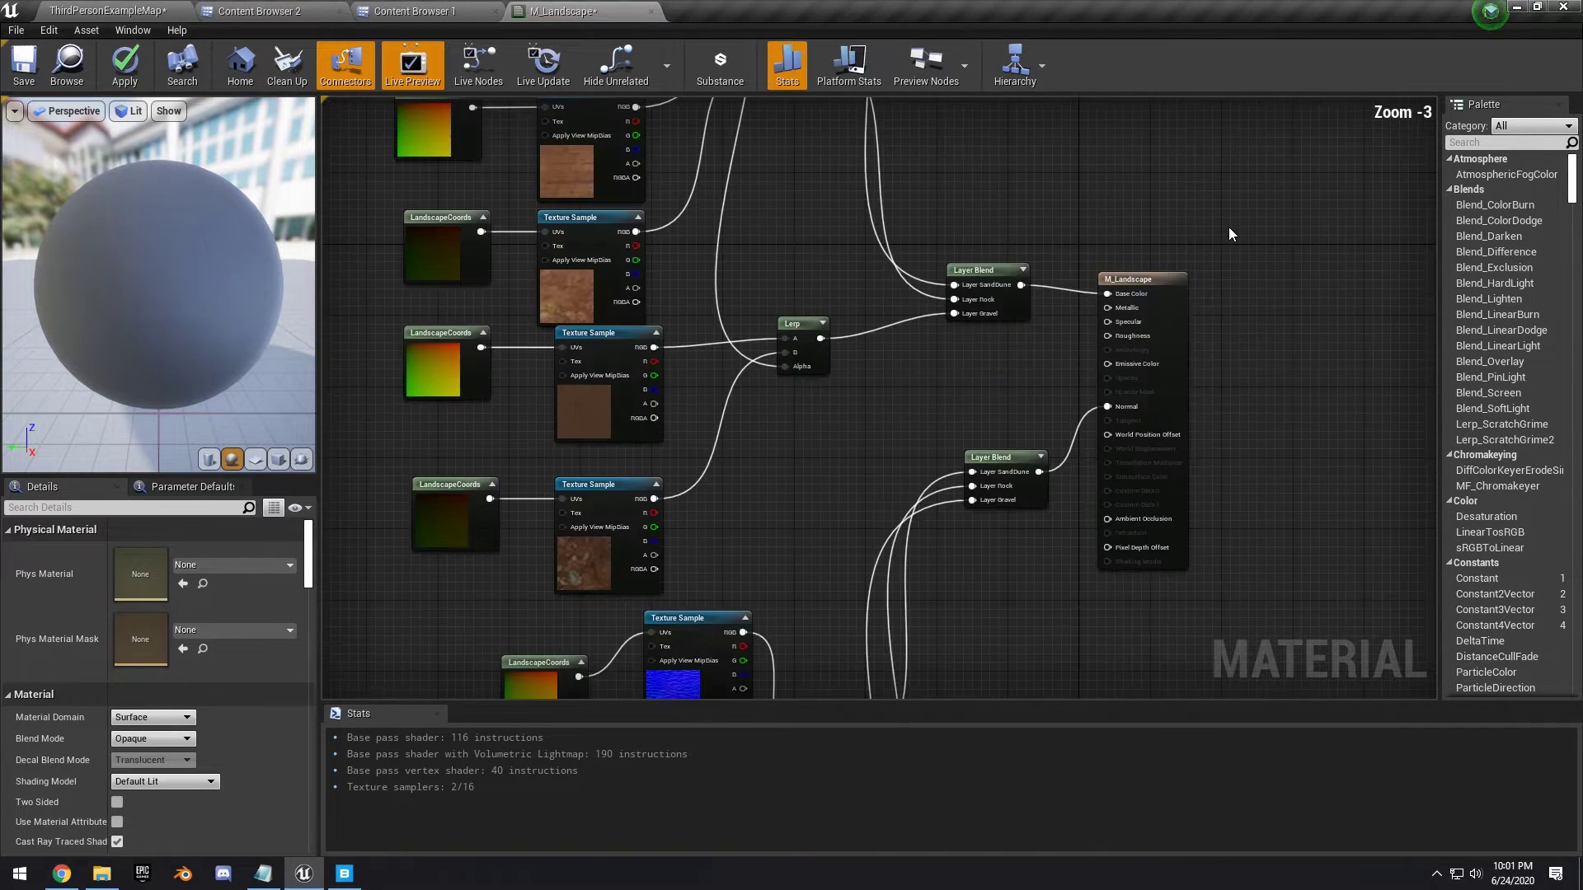
Add a Constant node on the material's Specular input and connect copies of it to Metallic and Roughness
{"action": "scroll", "coordinate": [1229, 234], "scroll_direction": "up", "scroll_amount": 3}
{"action": "left_click_drag", "start_coordinate": [1169, 349], "coordinate": [1095, 379]}
{"action": "type", "text": "con"}
{"action": "key", "text": "Return"}
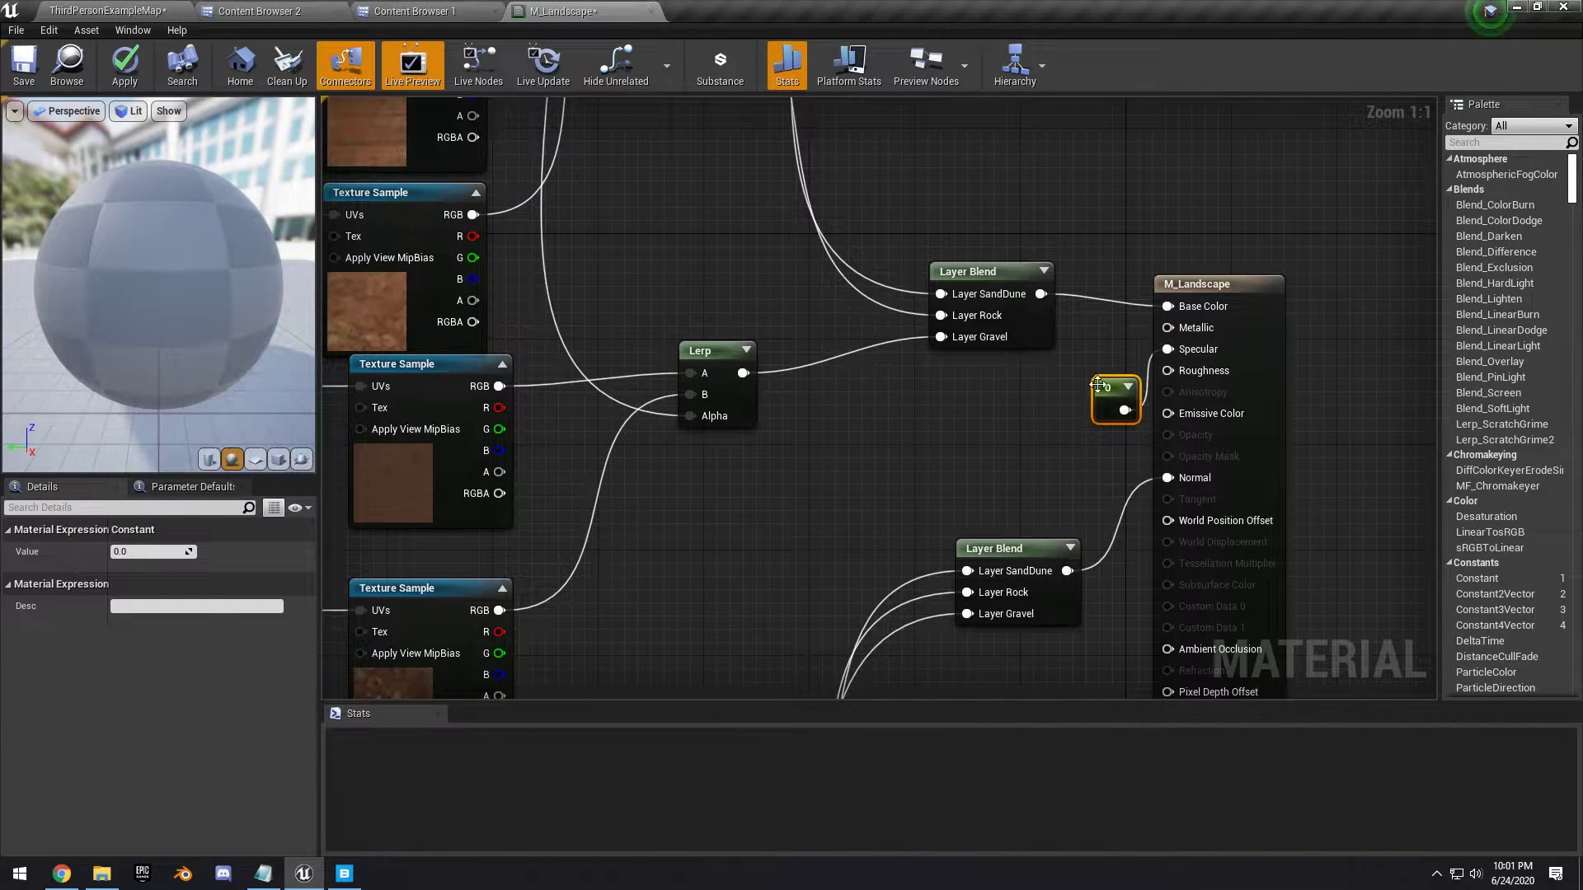
{"action": "left_click", "coordinate": [1031, 443]}
{"action": "key", "text": "ctrl+v"}
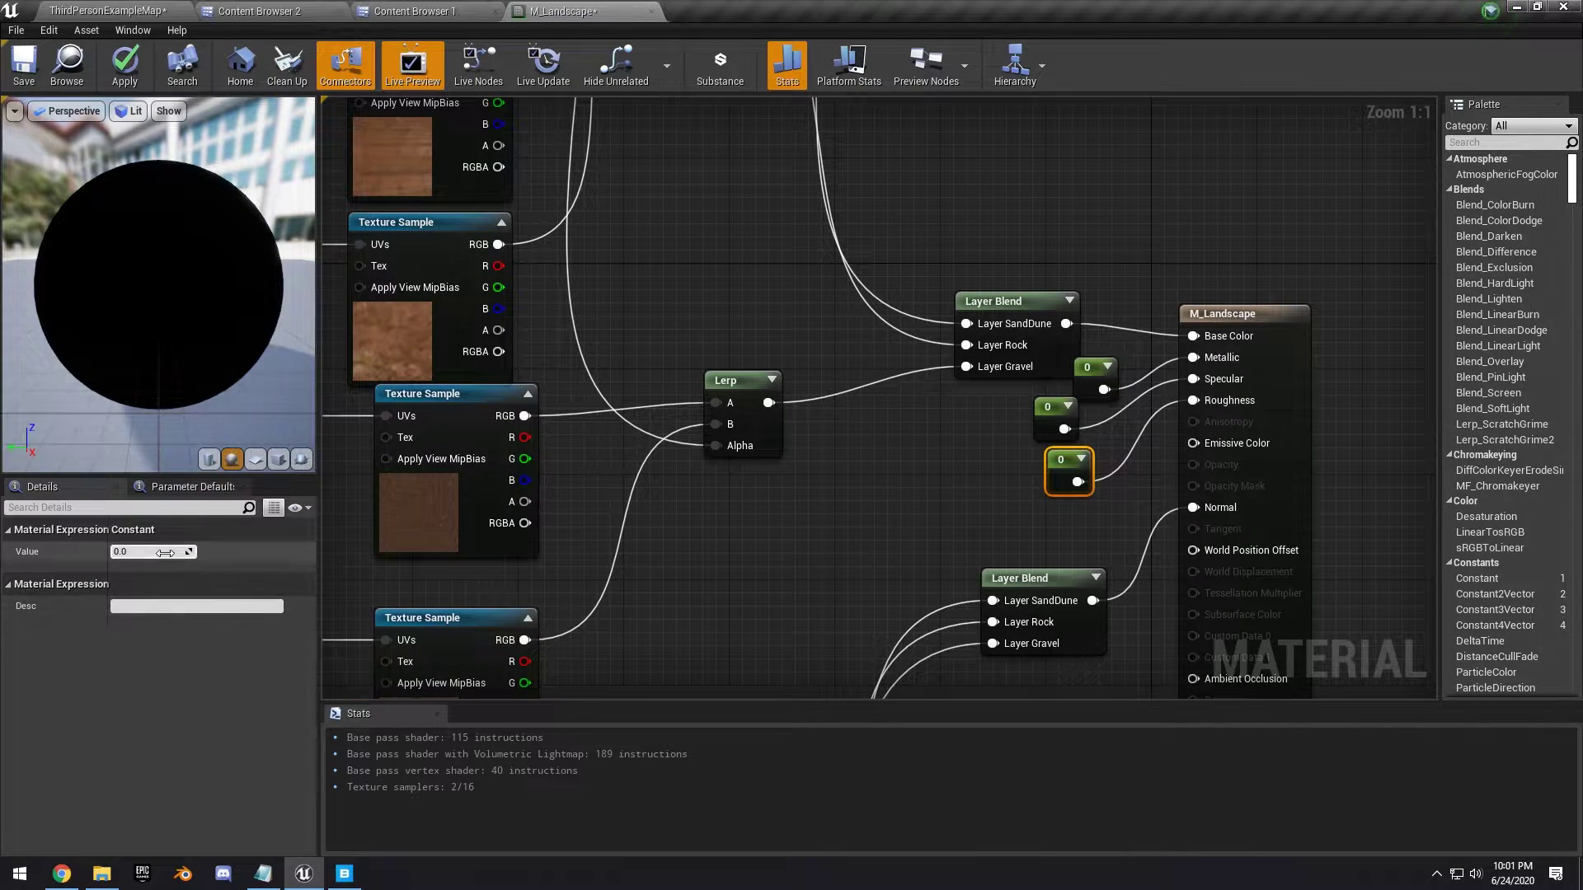
Set the Roughness constant's value to 0.5
{"action": "left_click", "coordinate": [168, 550]}
{"action": "type", "text": "."}
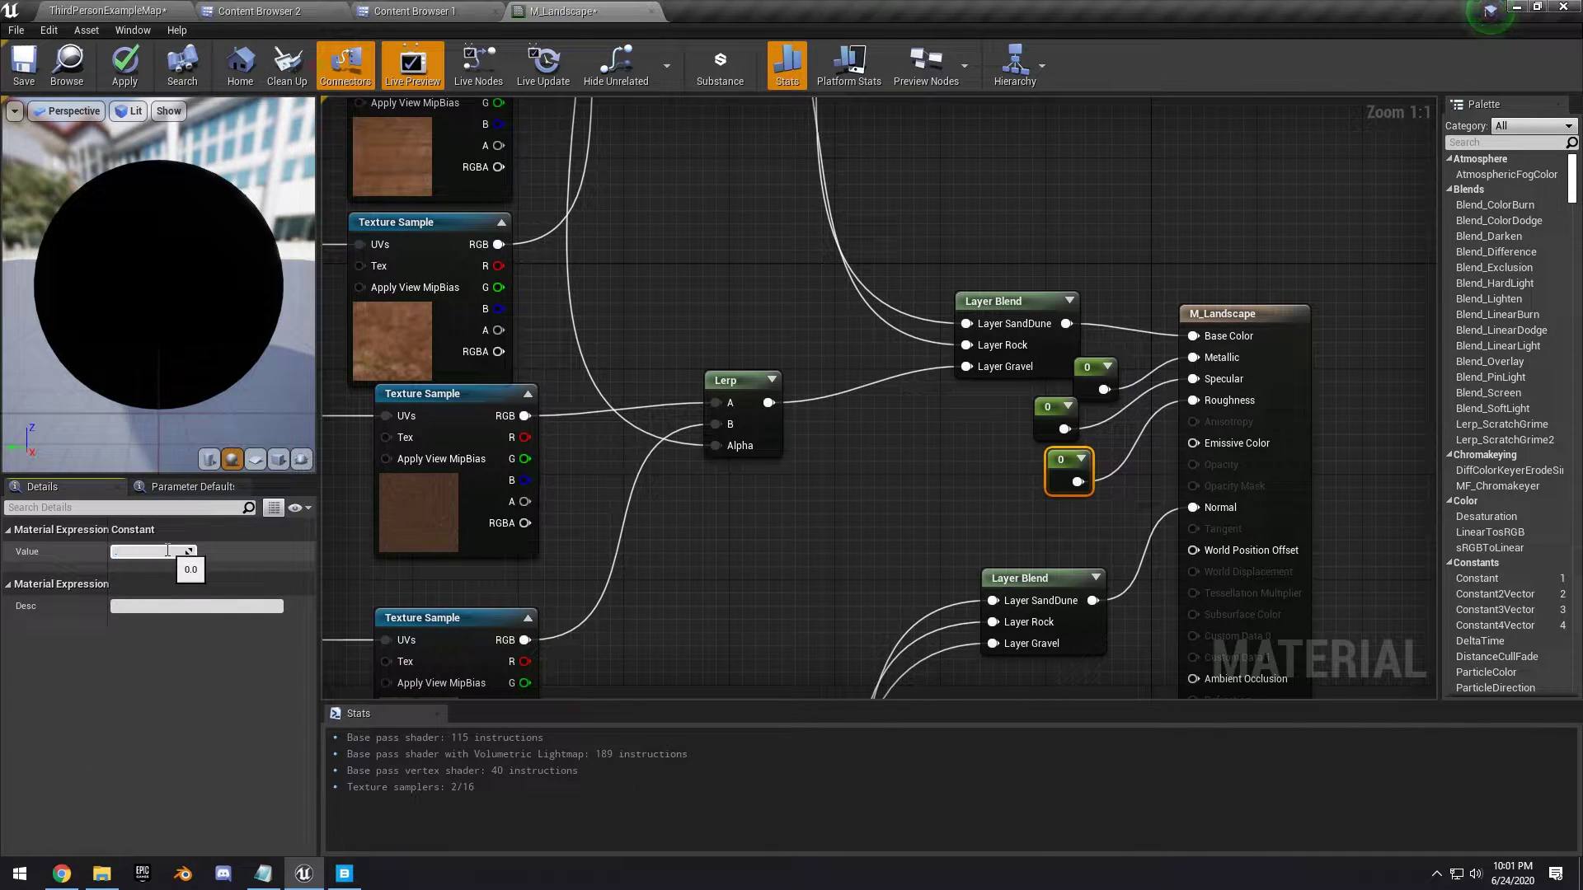
{"action": "type", "text": "5"}
{"action": "key", "text": "Return"}
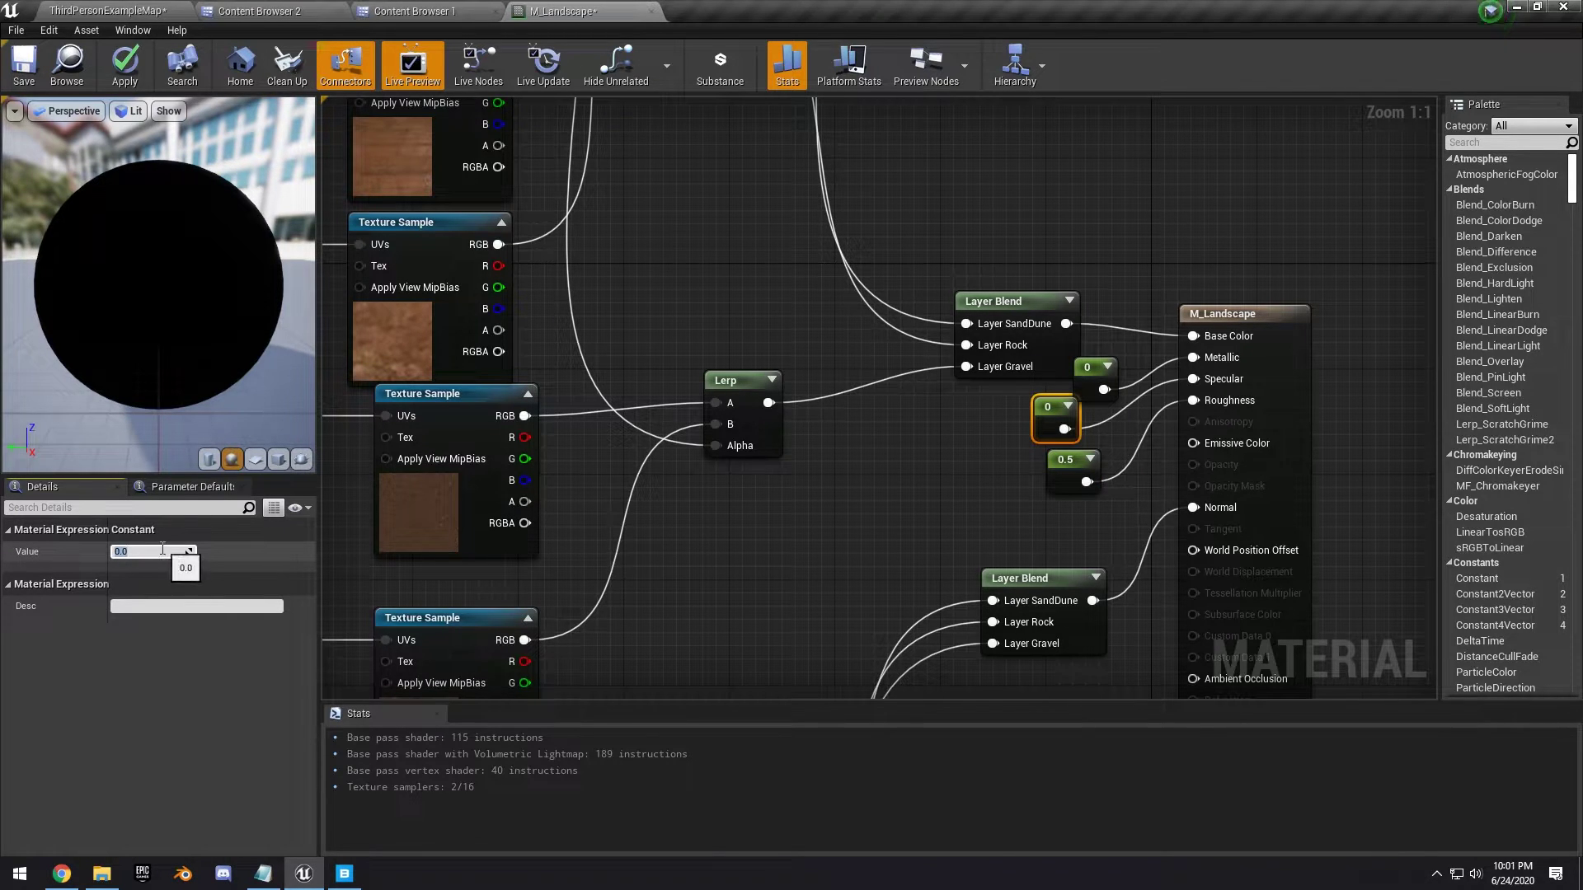
Set the value of the constant feeding the material's Specular input to 0.2
{"action": "left_click", "coordinate": [162, 550]}
{"action": "type", "text": ".2"}
{"action": "key", "text": "Return"}
{"action": "left_click", "coordinate": [1092, 378]}
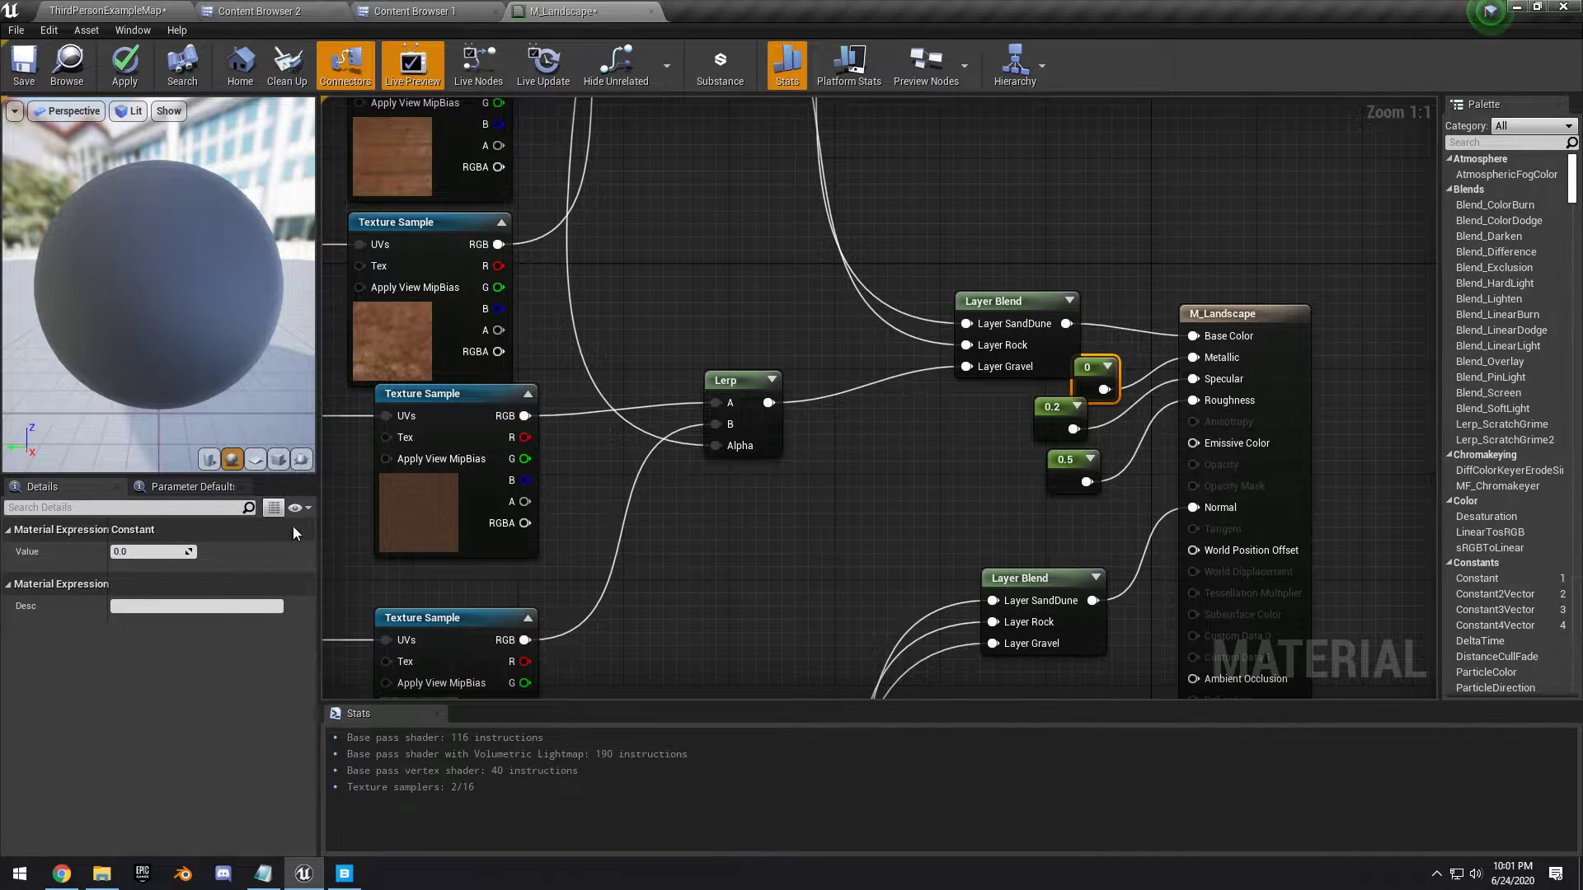
{"action": "scroll", "coordinate": [973, 536], "scroll_direction": "down", "scroll_amount": 6}
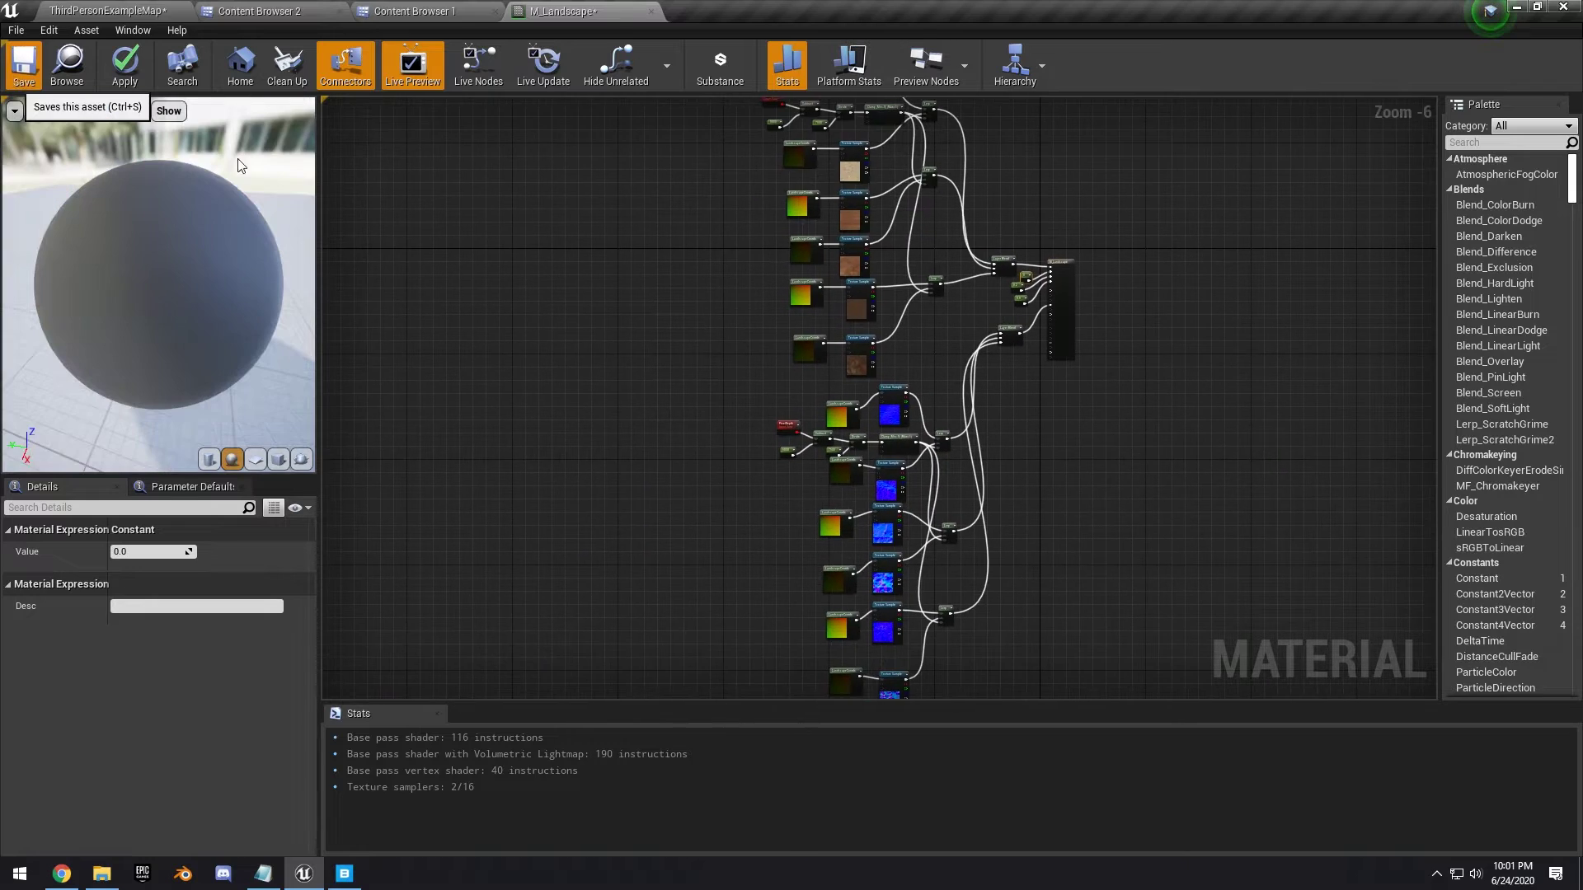
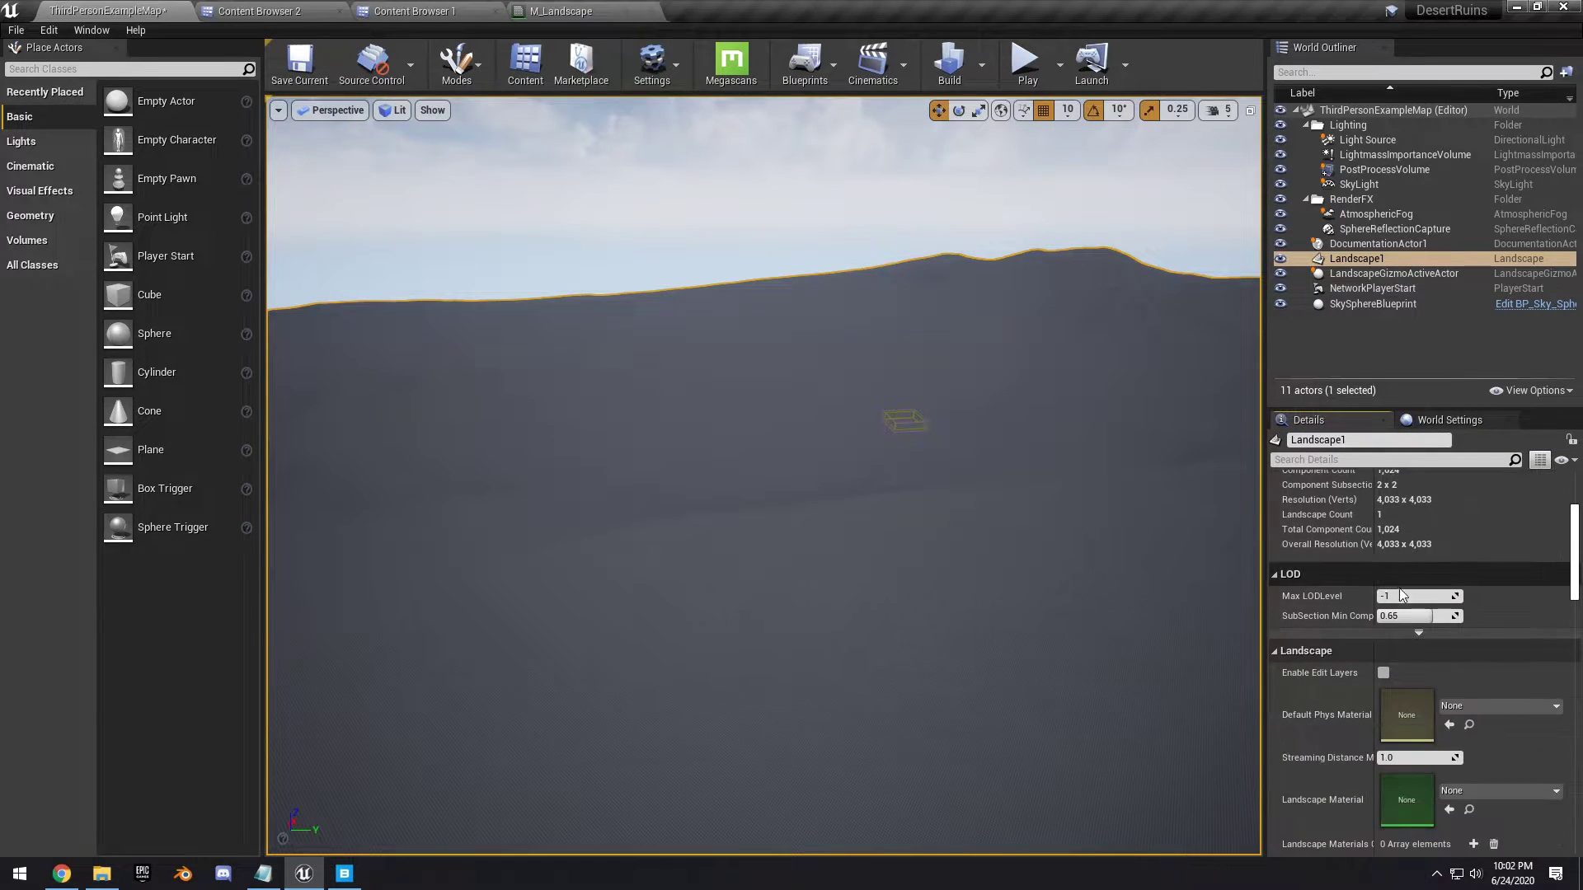
Assign M_Landscape as the Landscape Material of Landscape1 in the ThirdPersonExampleMap level
{"action": "left_click", "coordinate": [1464, 713]}
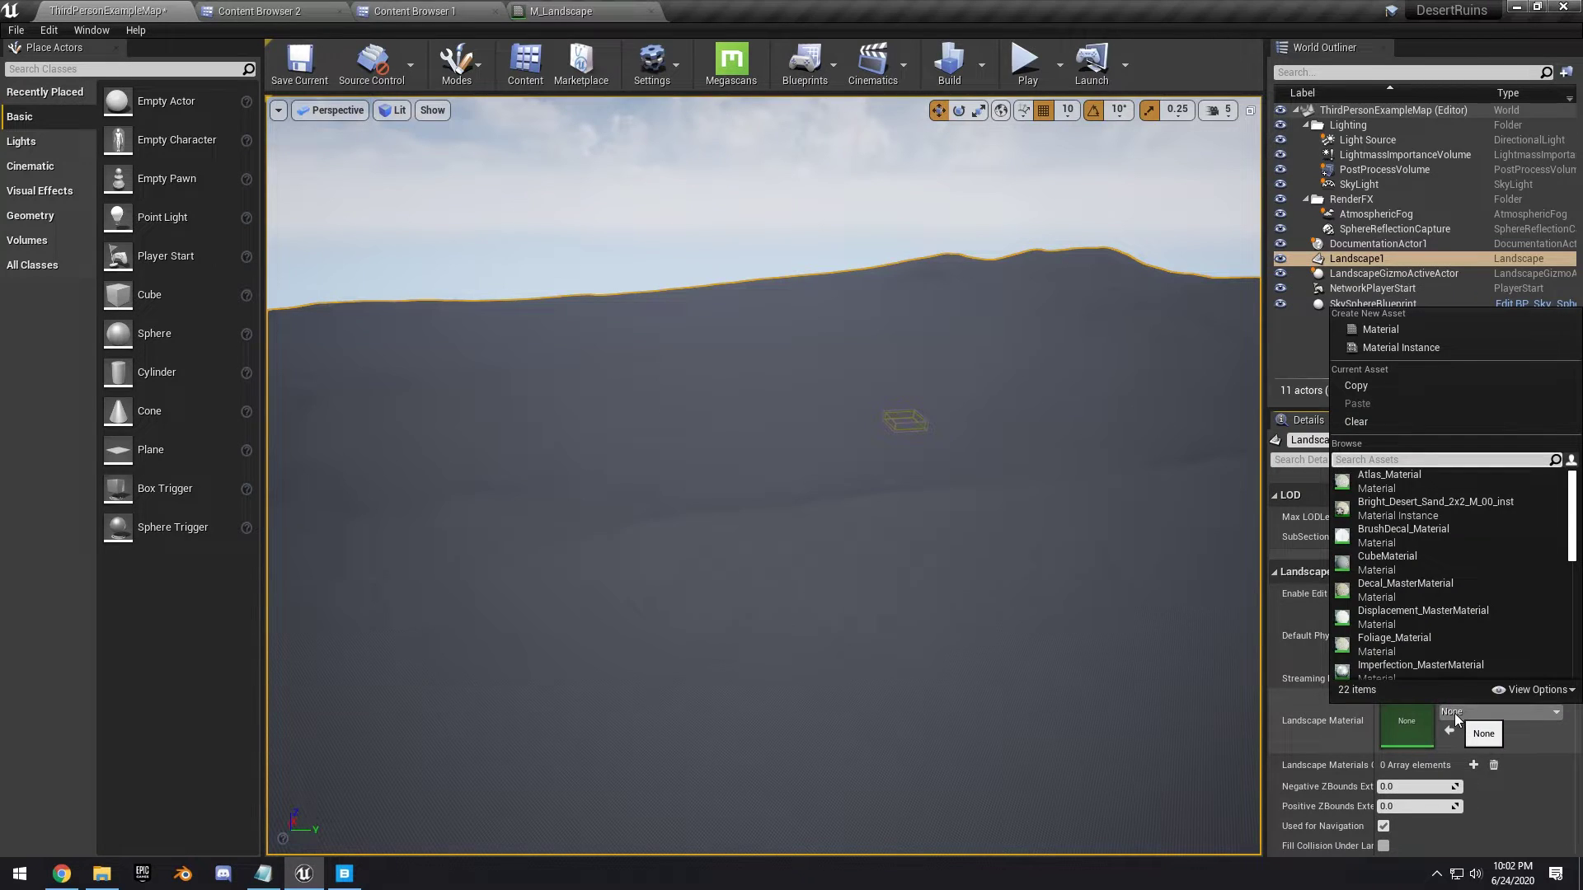
{"action": "type", "text": "m_"}
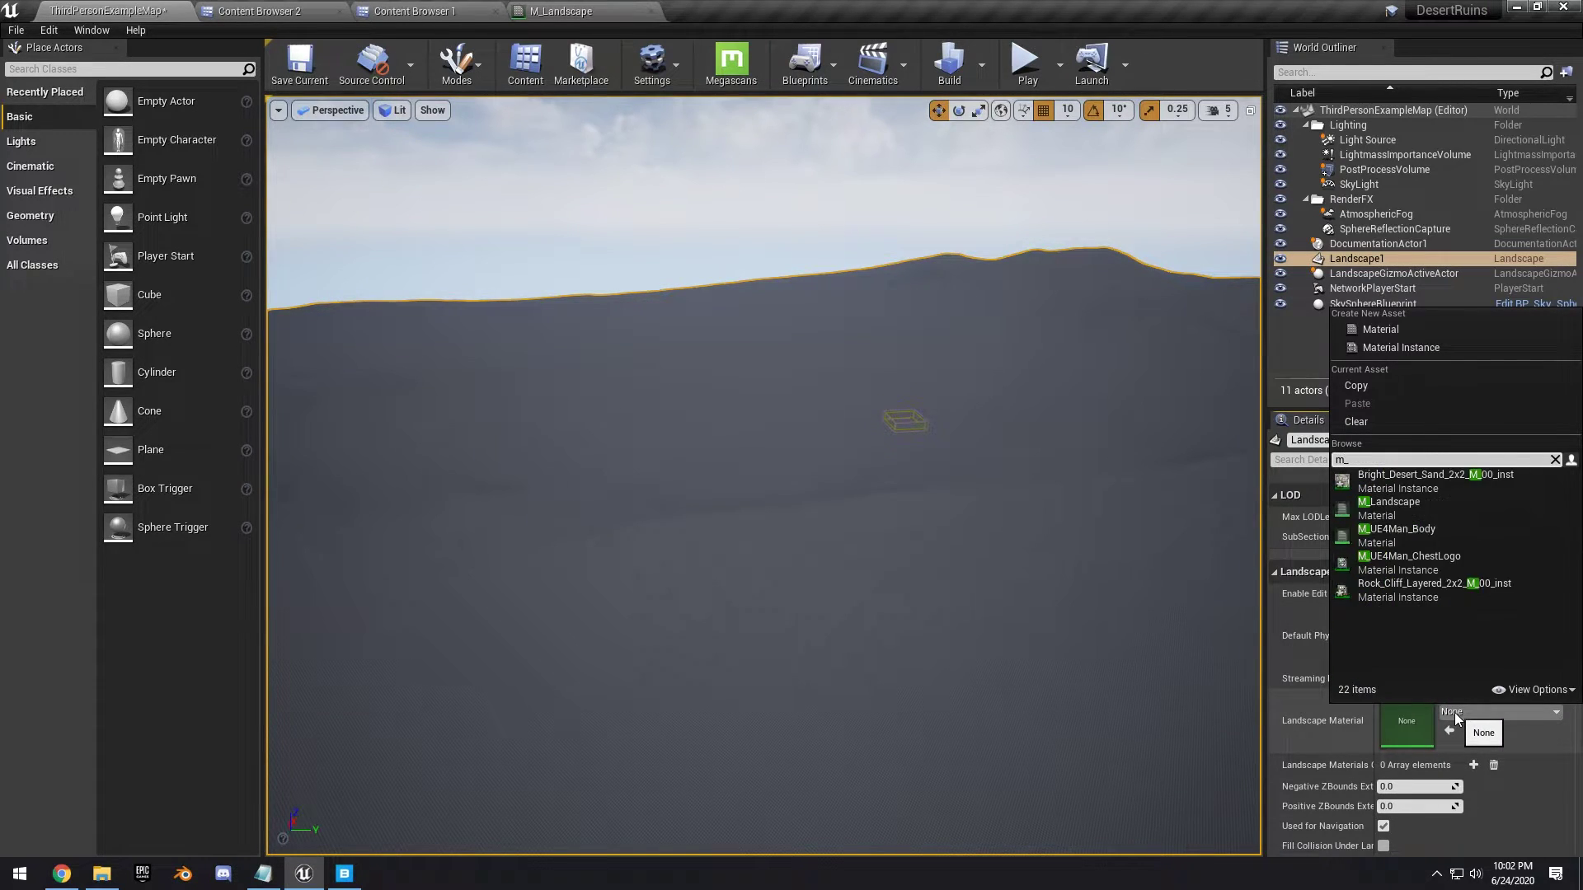
{"action": "type", "text": "lan"}
{"action": "key", "text": "Return"}
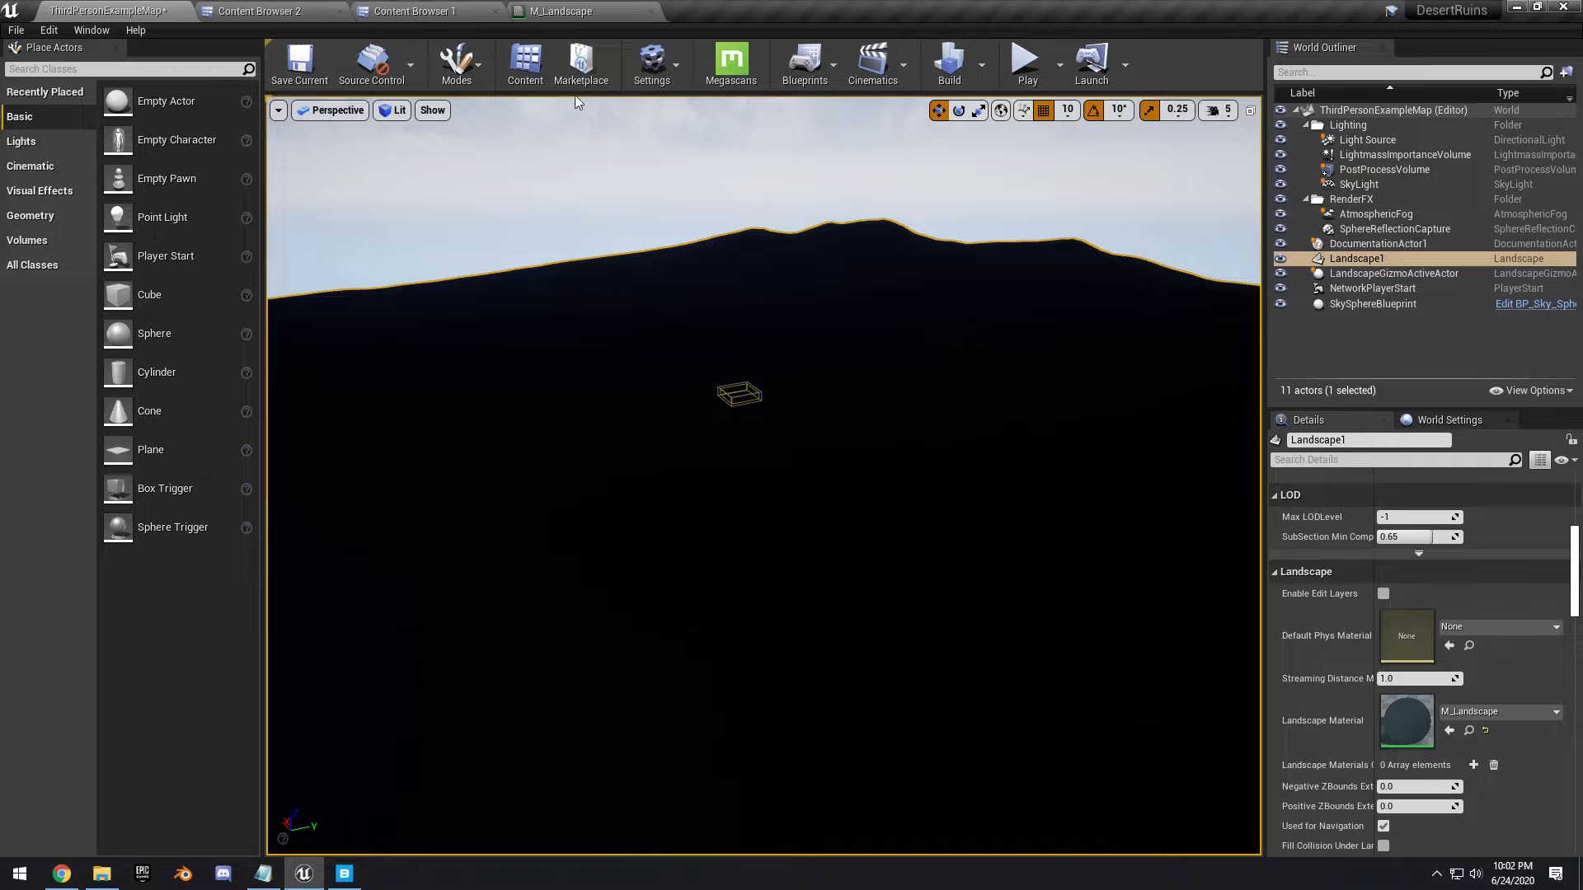
Switch to landscape painting and create weight-blended layer infos for the SandDune, Rock and Gravel layers
{"action": "left_click", "coordinate": [477, 77]}
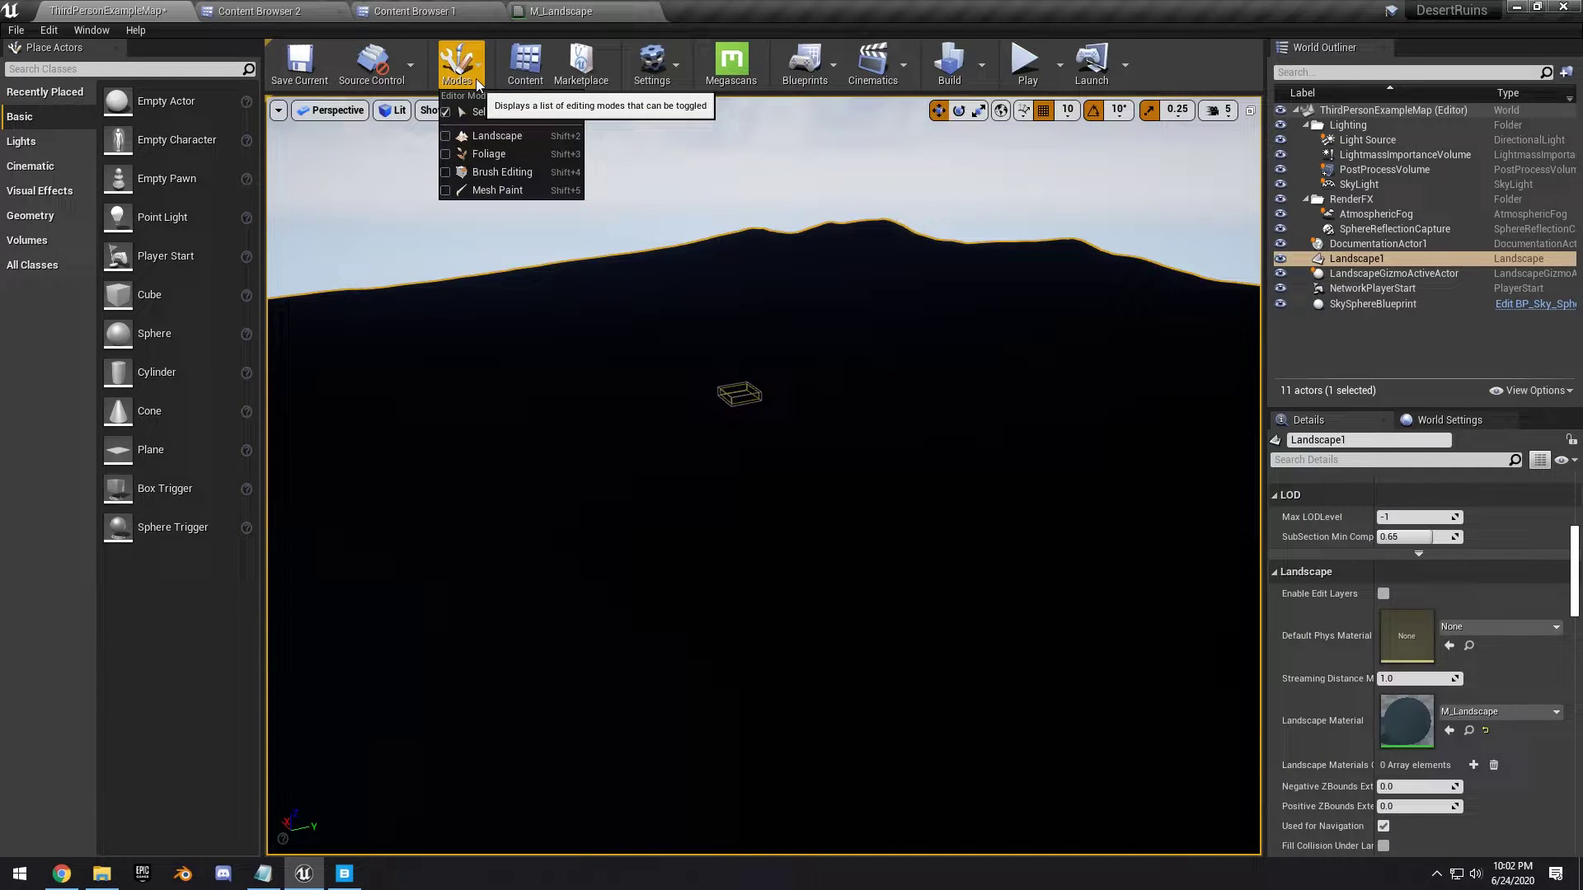
{"action": "left_click", "coordinate": [488, 135]}
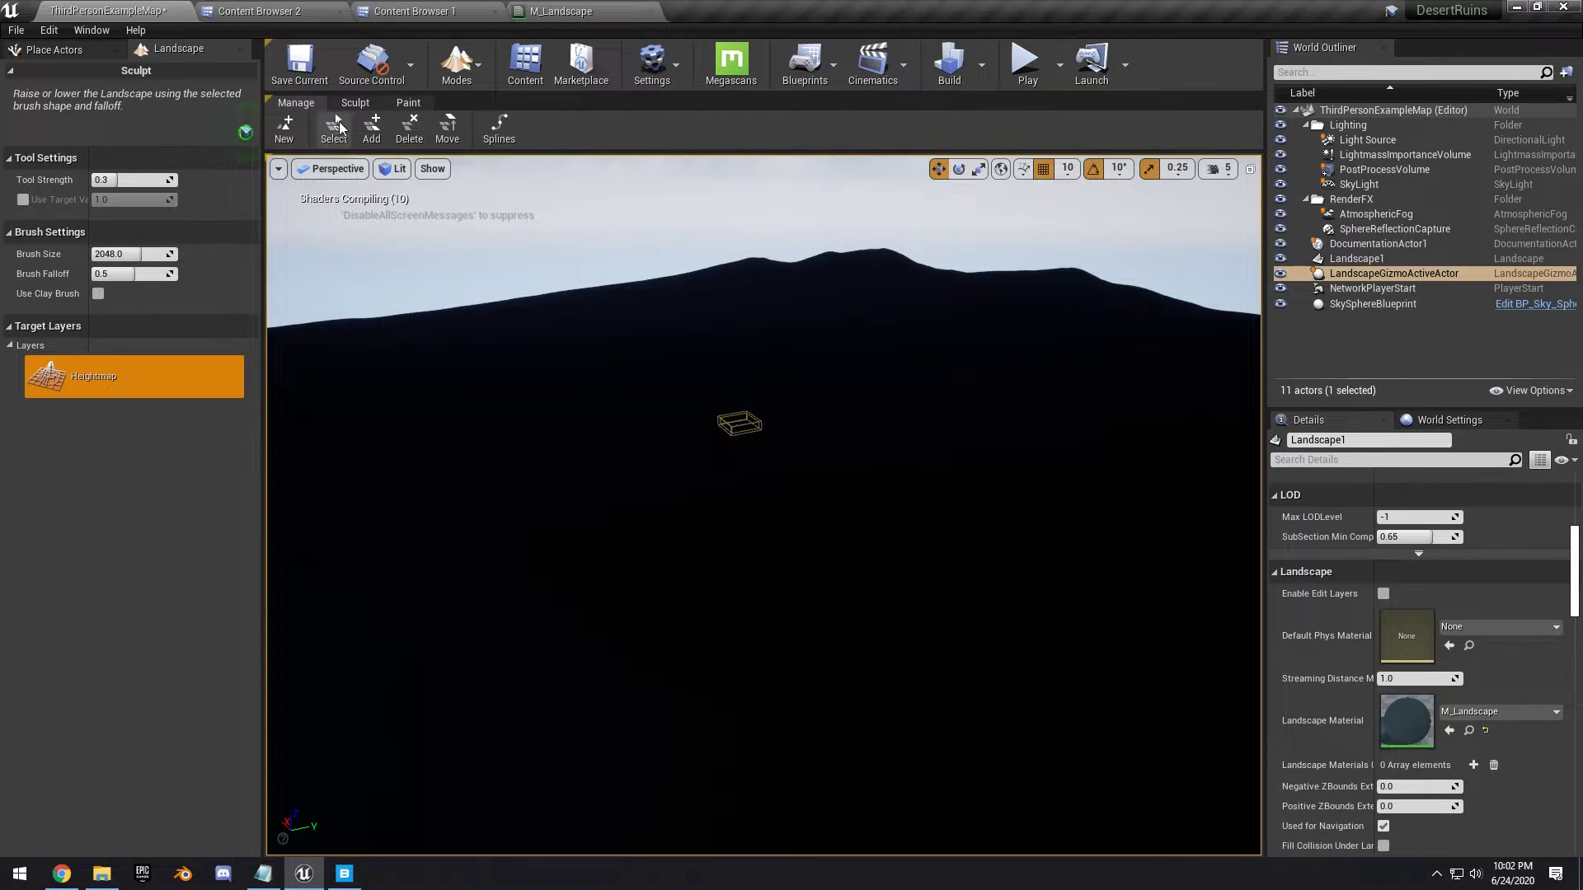
{"action": "left_click", "coordinate": [407, 104]}
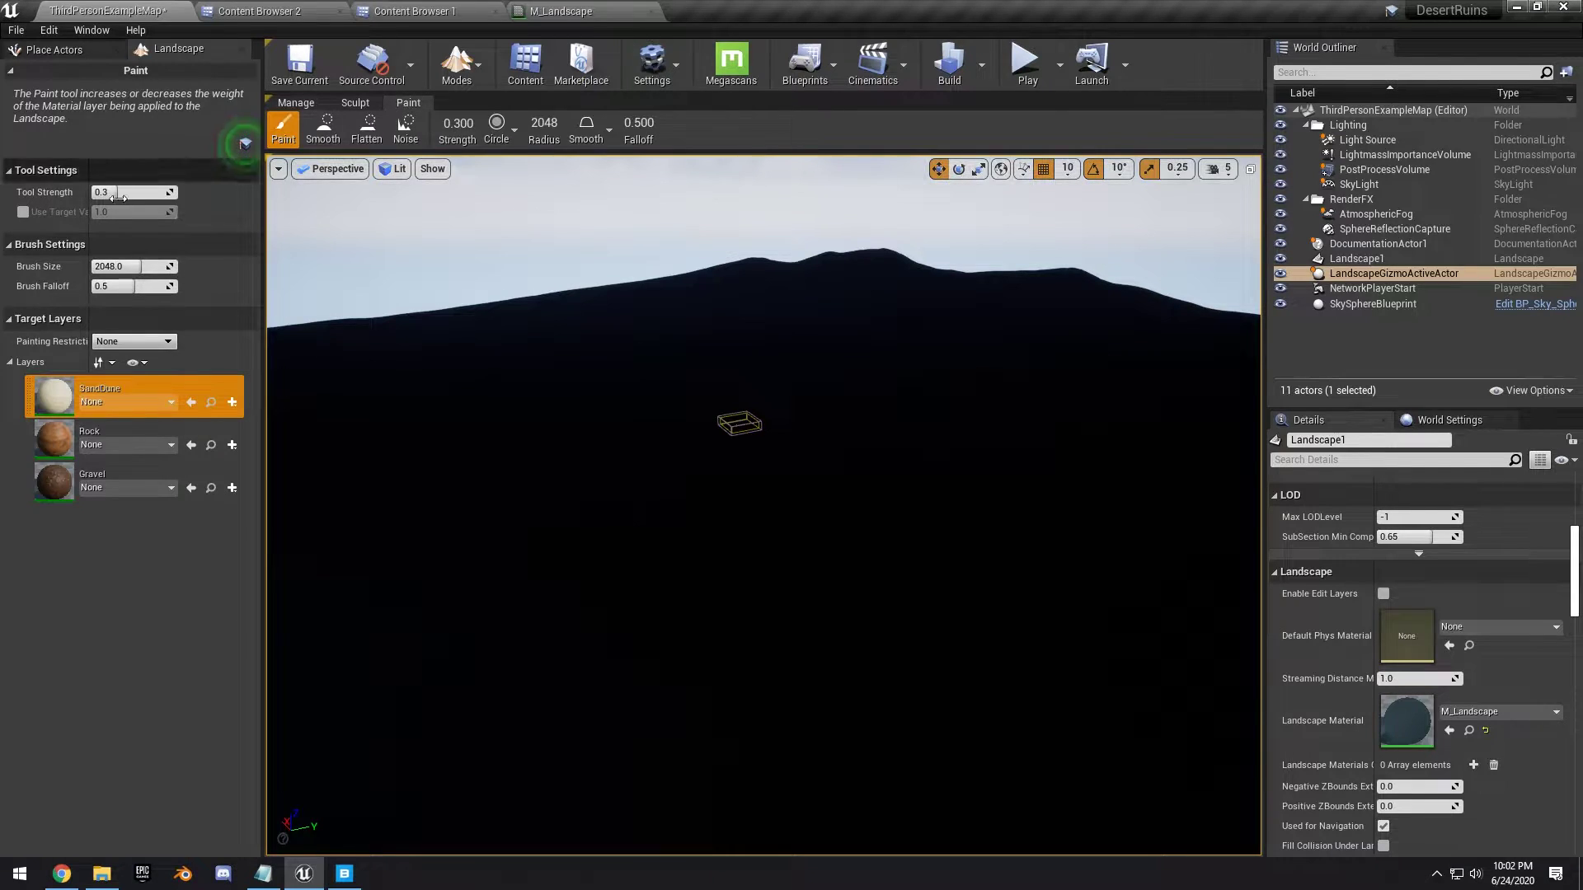
{"action": "left_click", "coordinate": [231, 408]}
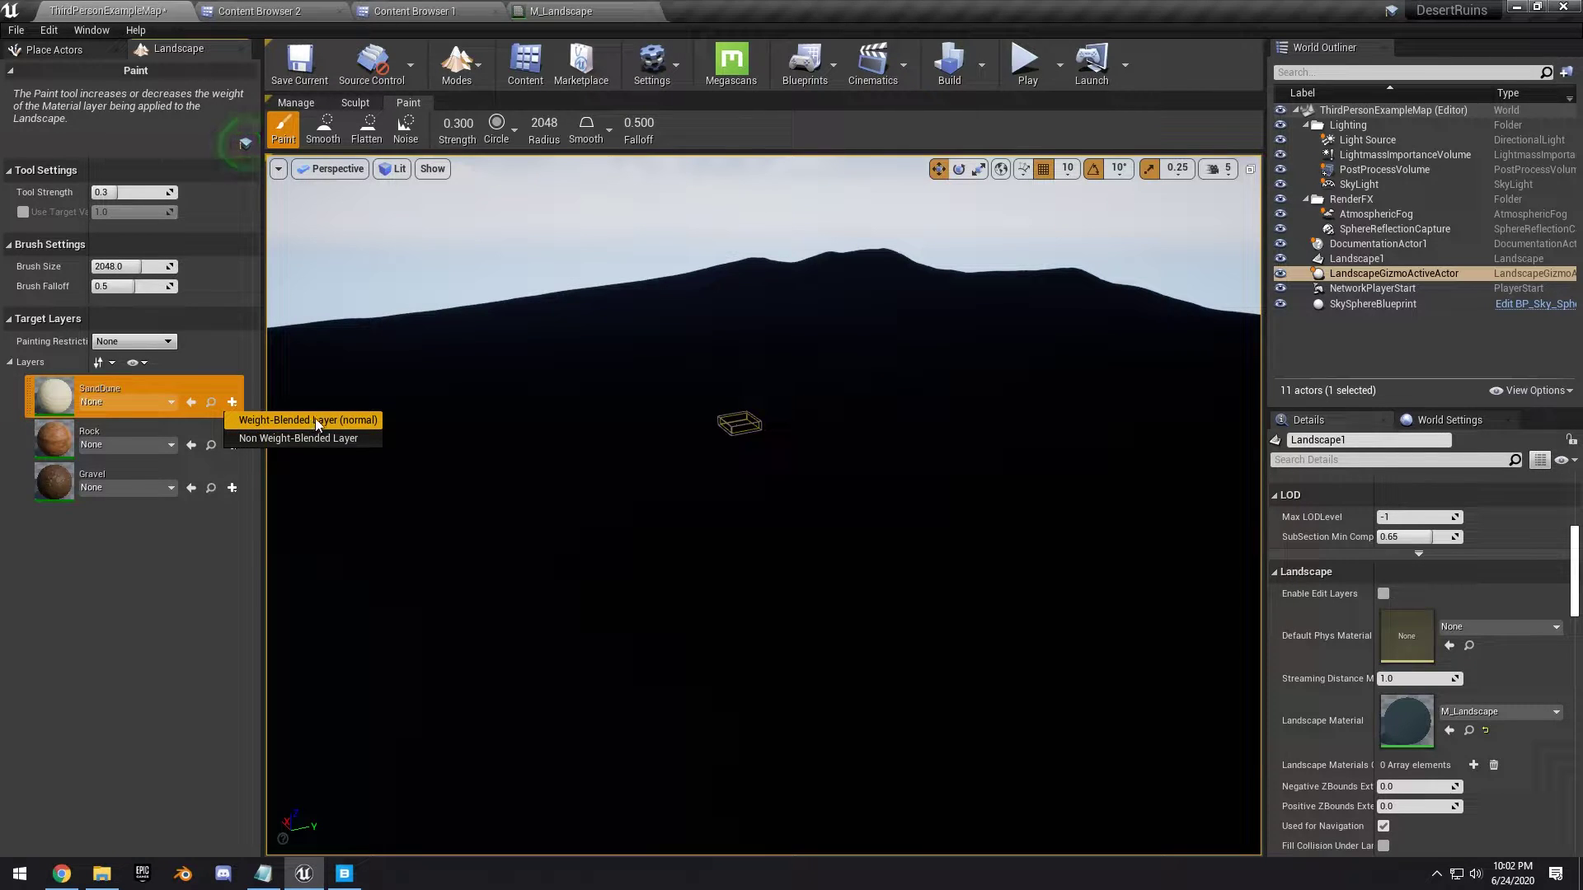
{"action": "left_click", "coordinate": [343, 420]}
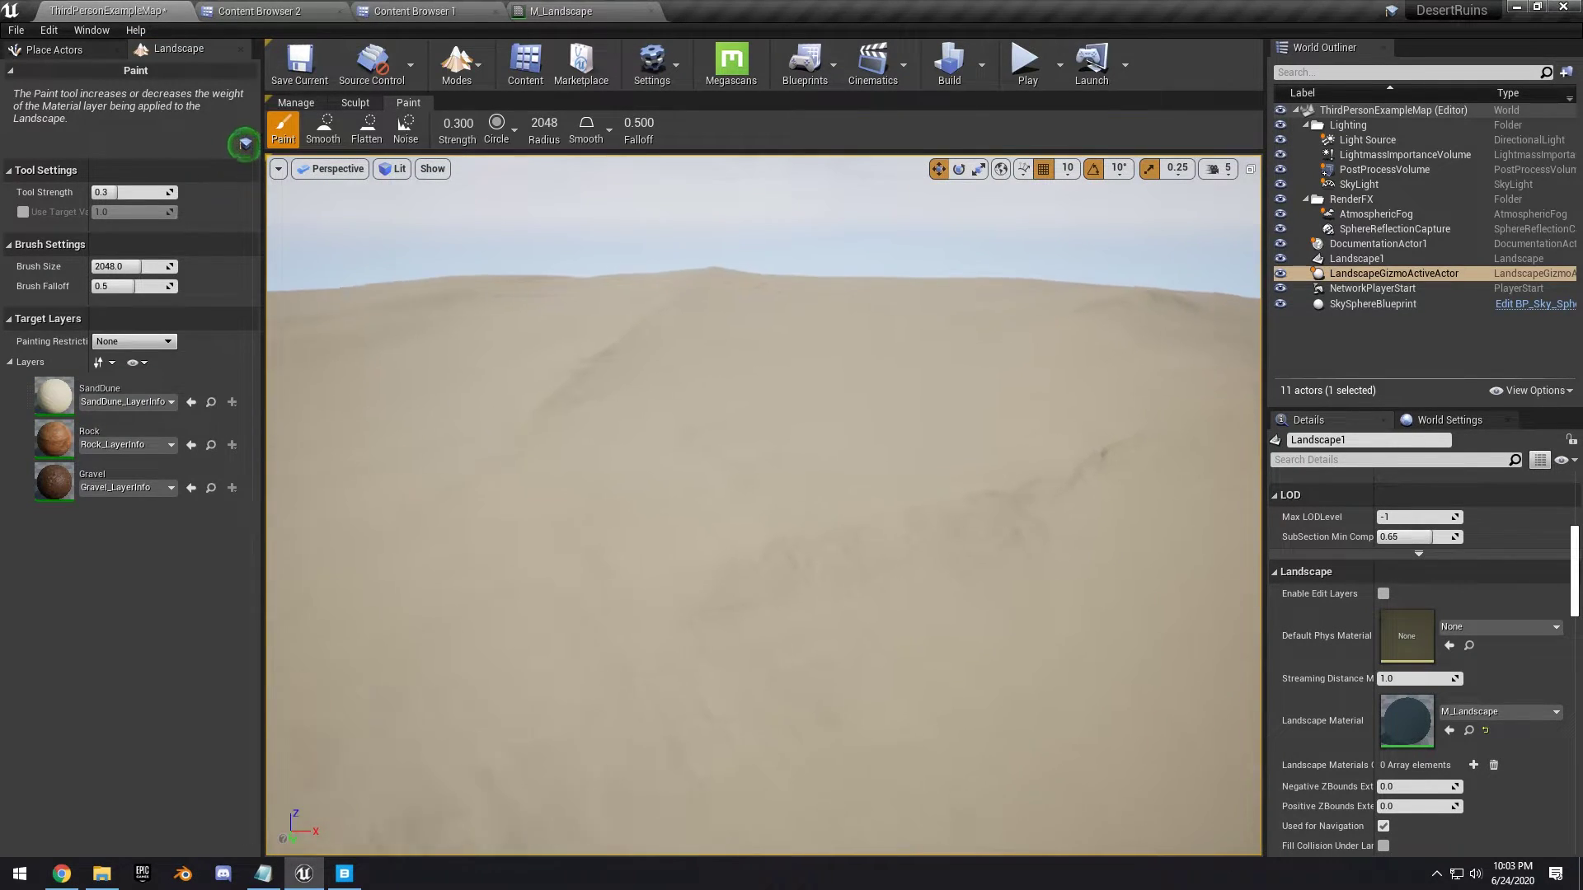
{"action": "mouse_move", "coordinate": [763, 505]}
{"action": "right_mouse_down"}
{"action": "mouse_move", "coordinate": [775, 412]}
{"action": "mouse_move", "coordinate": [1023, 416]}
{"action": "mouse_move", "coordinate": [891, 429]}
{"action": "mouse_move", "coordinate": [775, 521]}
{"action": "right_mouse_up"}
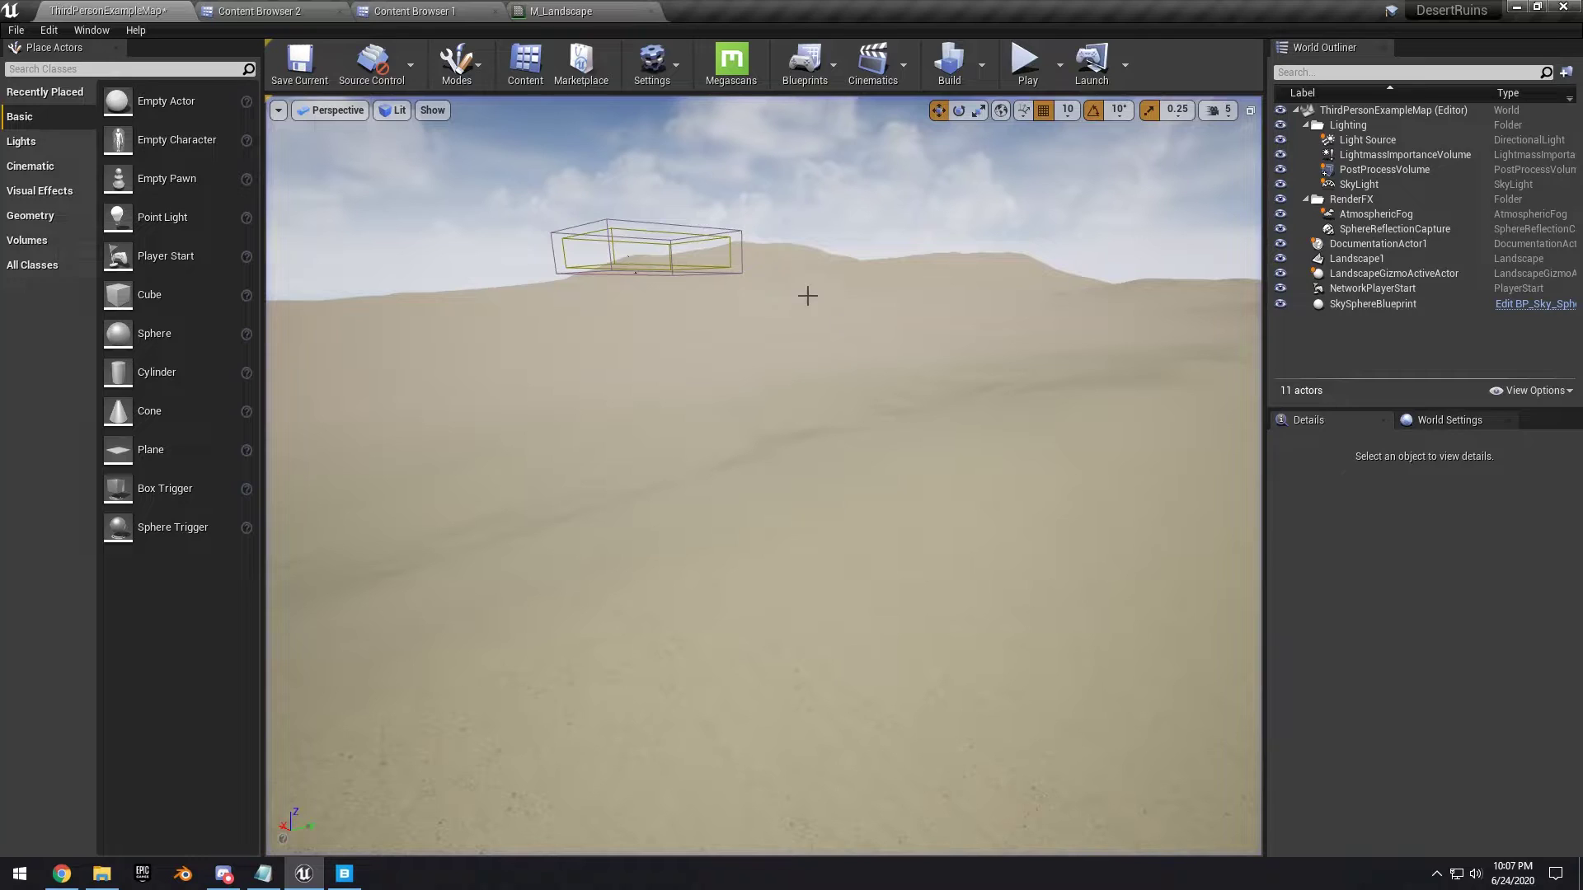
Find the SK_Mannequin mesh in the project content, place it on the sand as a scale reference, and set the camera speed to 2
{"action": "left_click", "coordinate": [302, 10]}
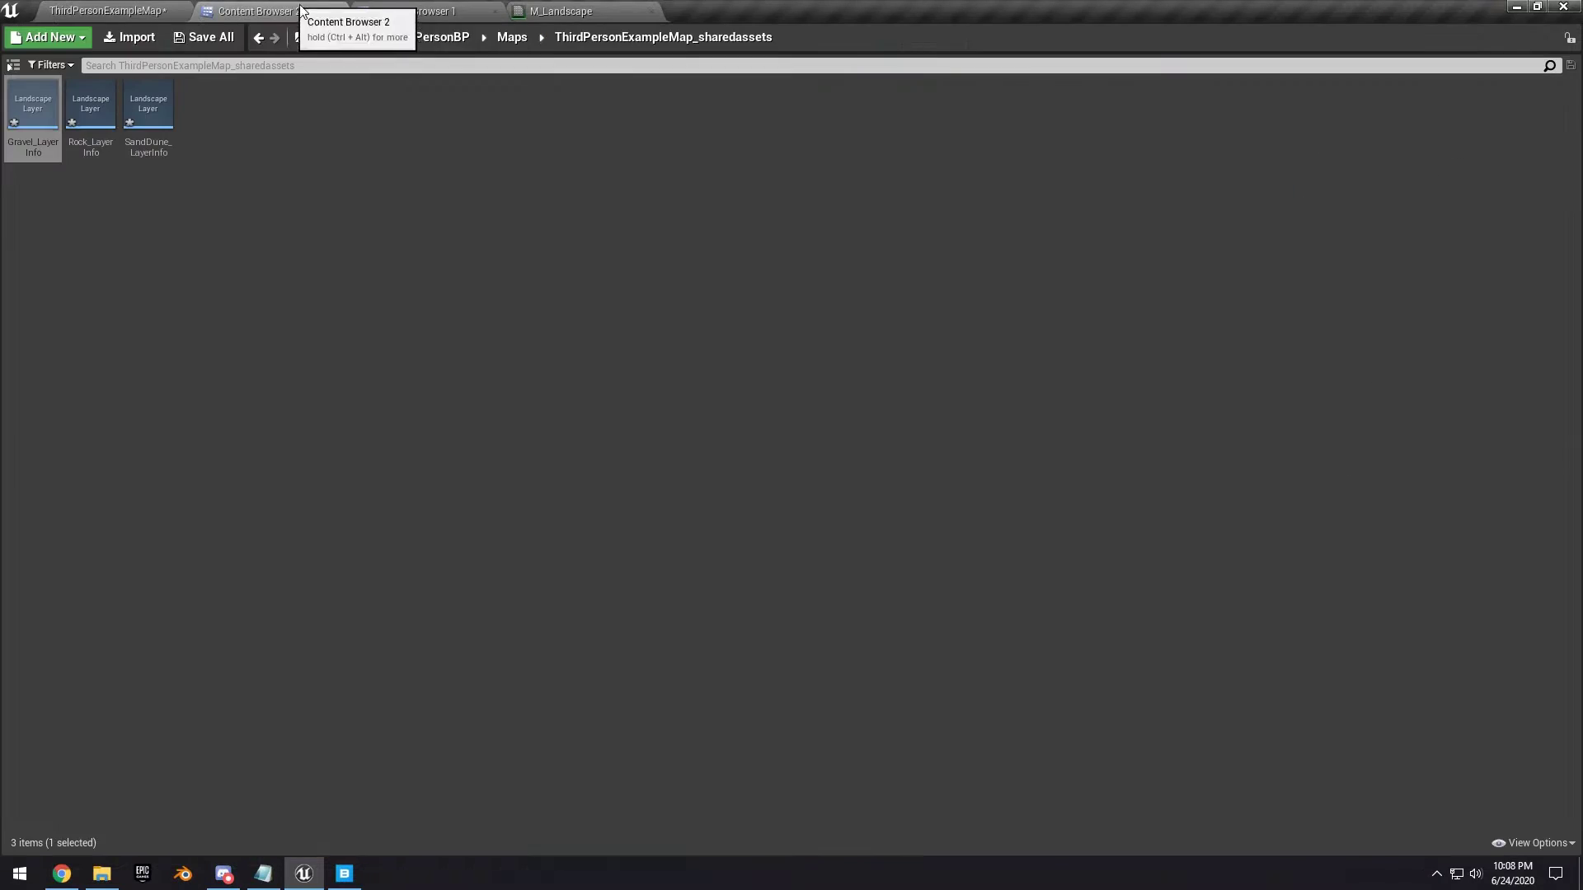
{"action": "left_click", "coordinate": [340, 37]}
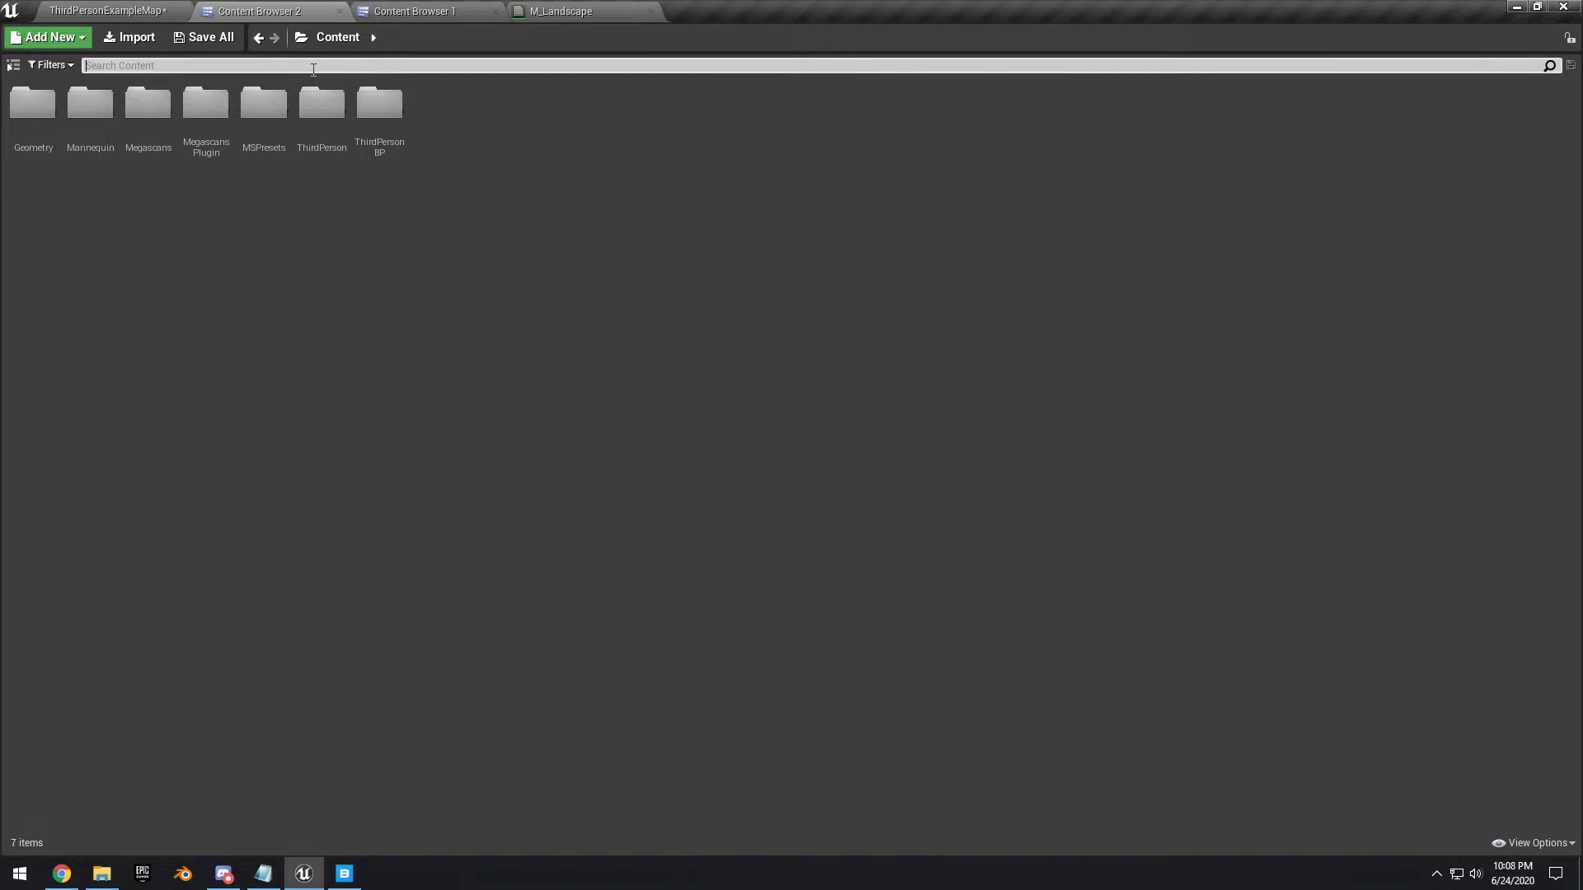
{"action": "type", "text": "sk_m"}
{"action": "left_click_drag", "start_coordinate": [41, 124], "coordinate": [707, 495]}
{"action": "right_click_drag", "start_coordinate": [763, 476], "coordinate": [733, 535]}
{"action": "left_click", "coordinate": [1219, 111]}
{"action": "left_click", "coordinate": [1226, 152]}
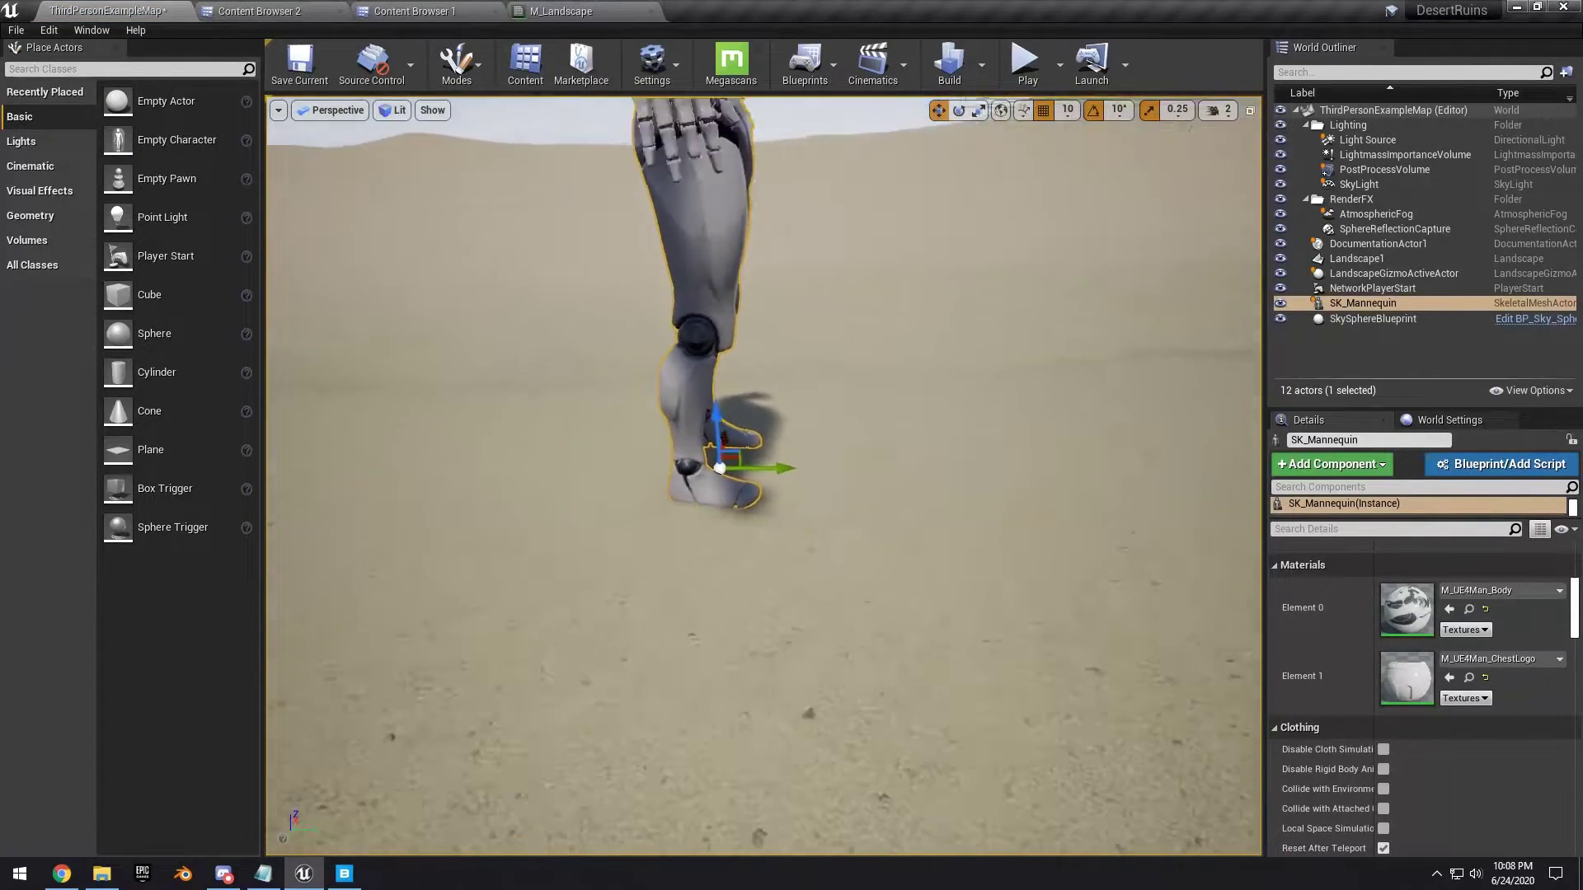
{"action": "key", "text": "f"}
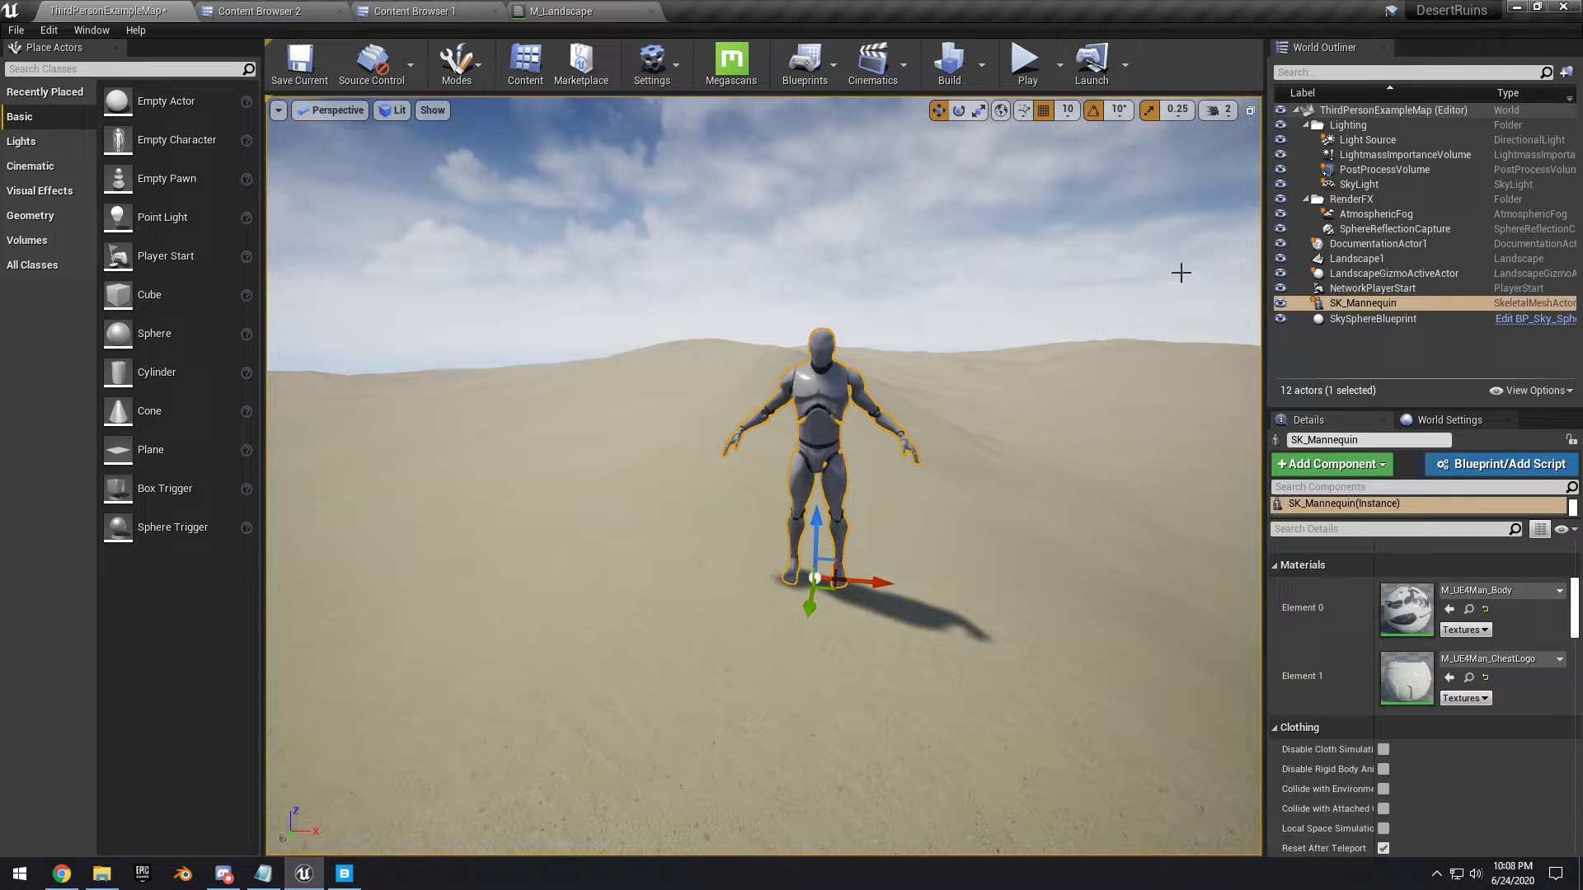
Change the Light Color of the level's directional Light Source to a warm yellow-orange tint
{"action": "left_click", "coordinate": [1371, 141]}
{"action": "scroll", "coordinate": [1370, 554], "scroll_direction": "up", "scroll_amount": 5}
{"action": "left_click_drag", "start_coordinate": [1367, 409], "coordinate": [1352, 254]}
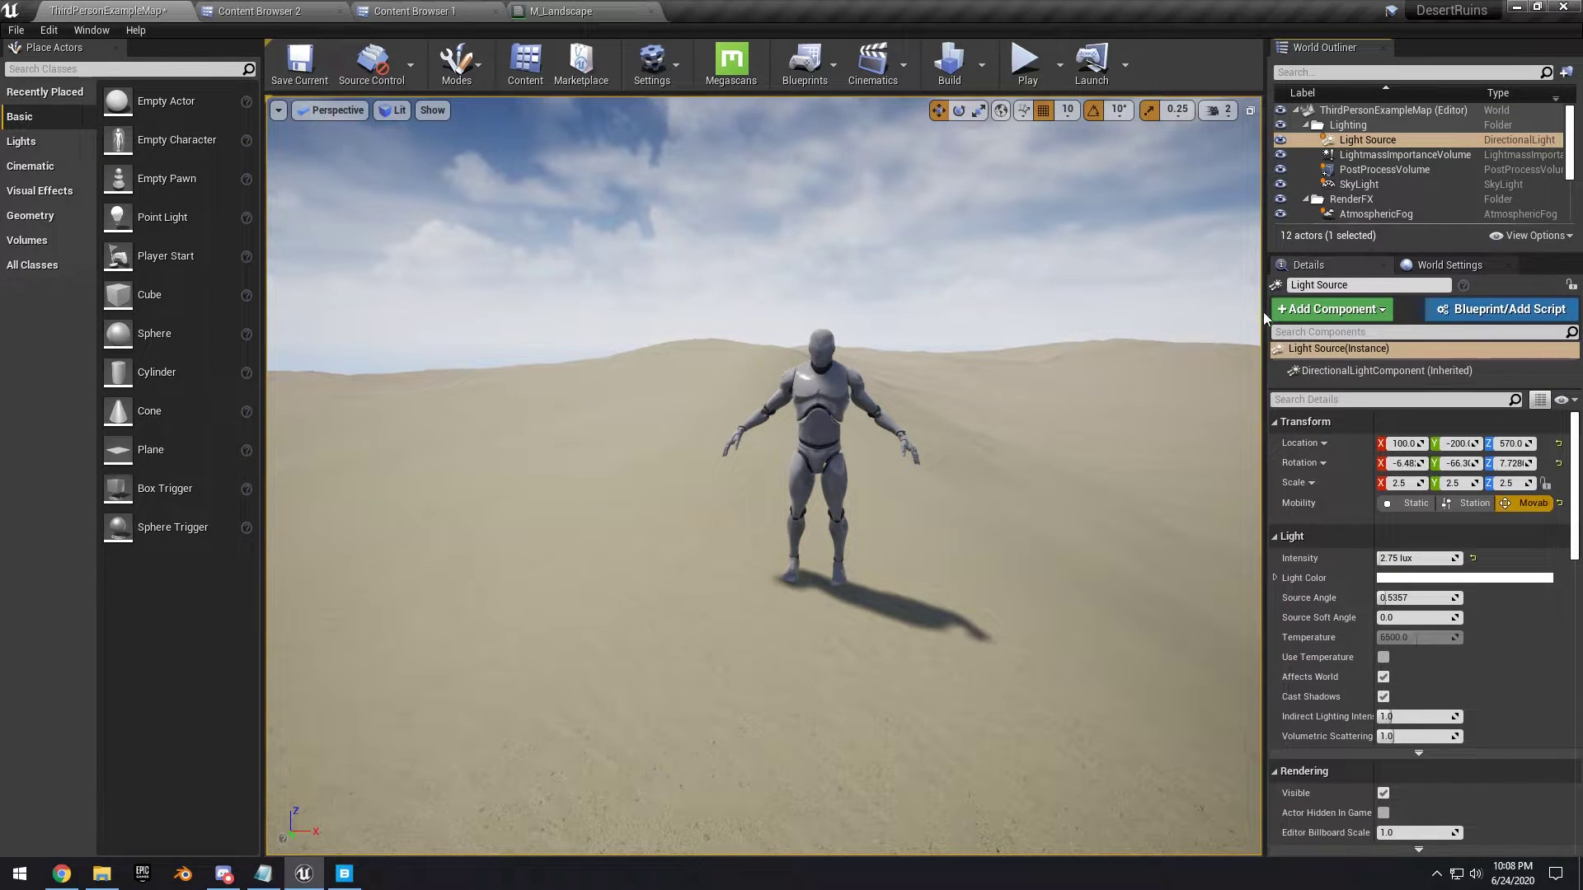
{"action": "left_click_drag", "start_coordinate": [1264, 323], "coordinate": [1217, 323]}
{"action": "left_click", "coordinate": [1385, 578]}
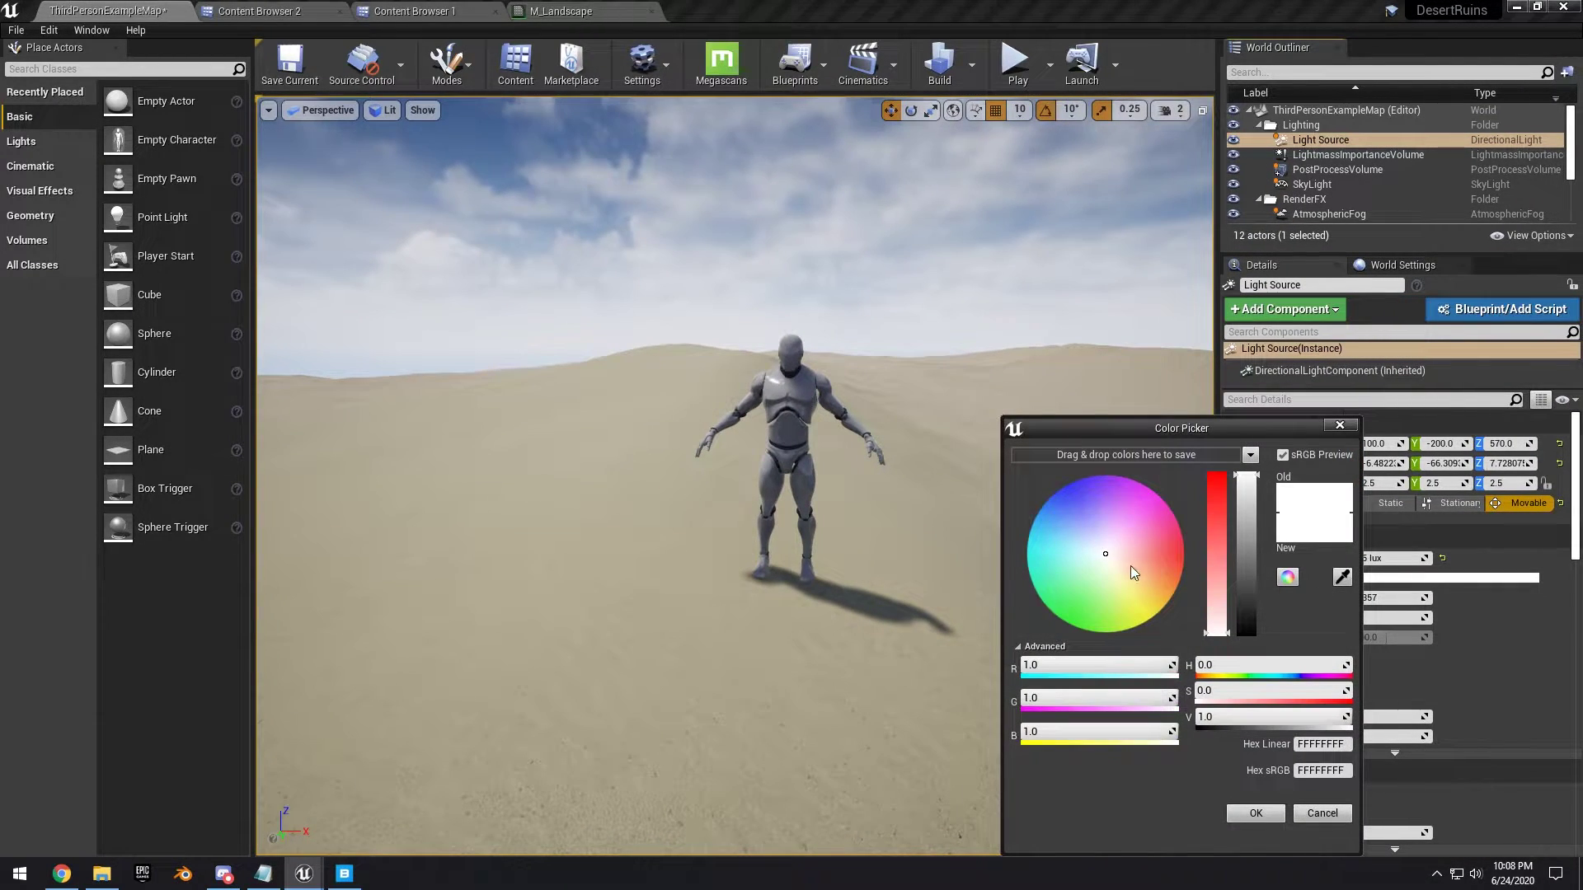
{"action": "left_click_drag", "start_coordinate": [1291, 428], "coordinate": [1323, 374]}
{"action": "left_click", "coordinate": [1157, 522]}
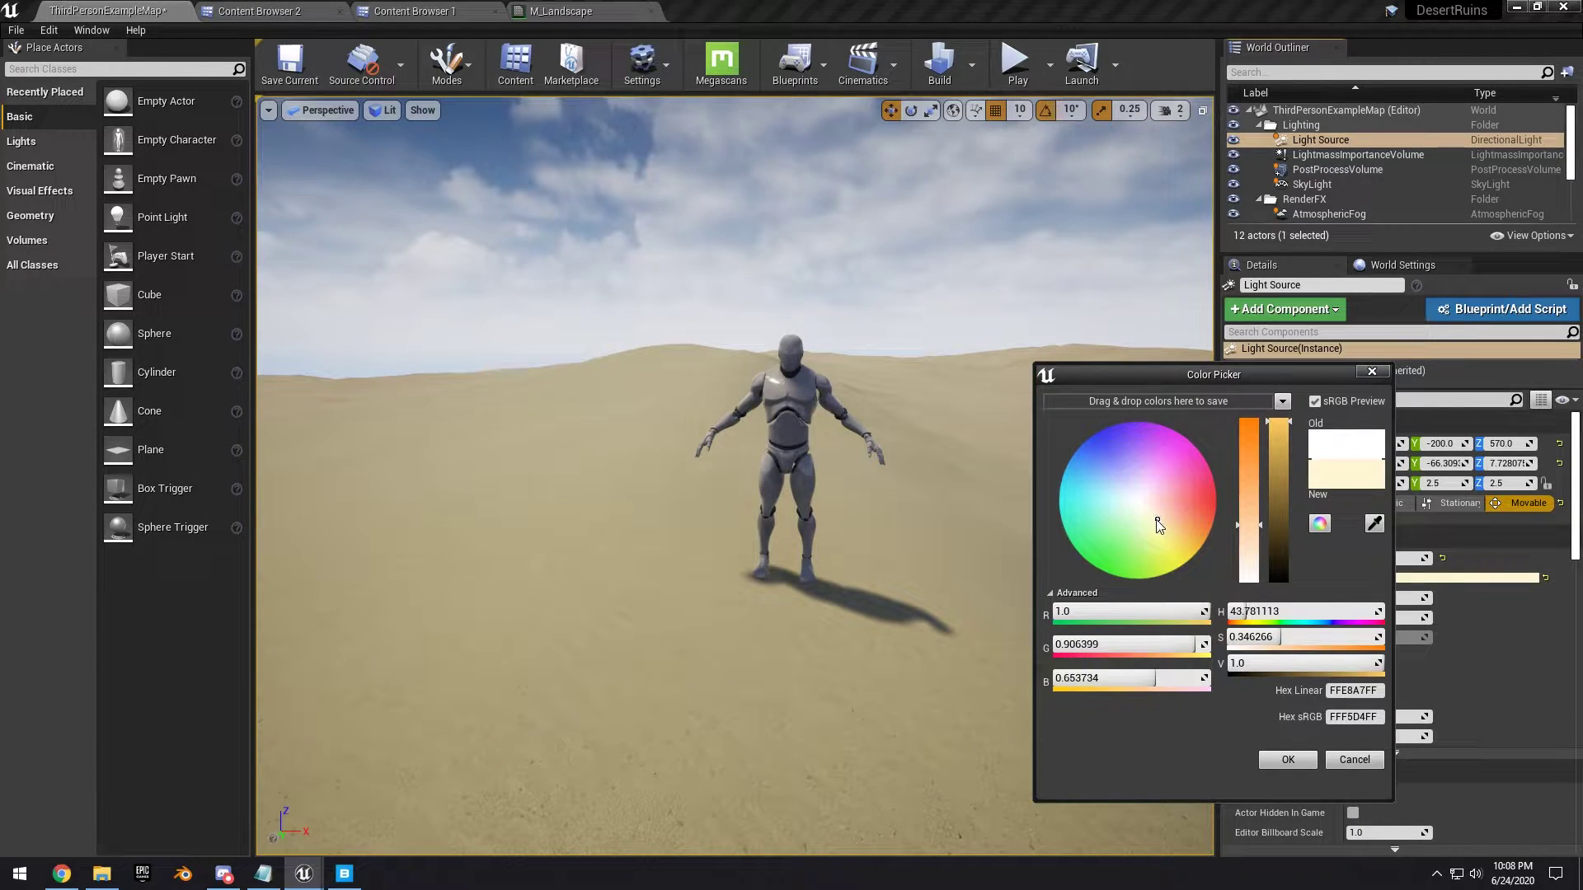
{"action": "left_click", "coordinate": [1288, 760]}
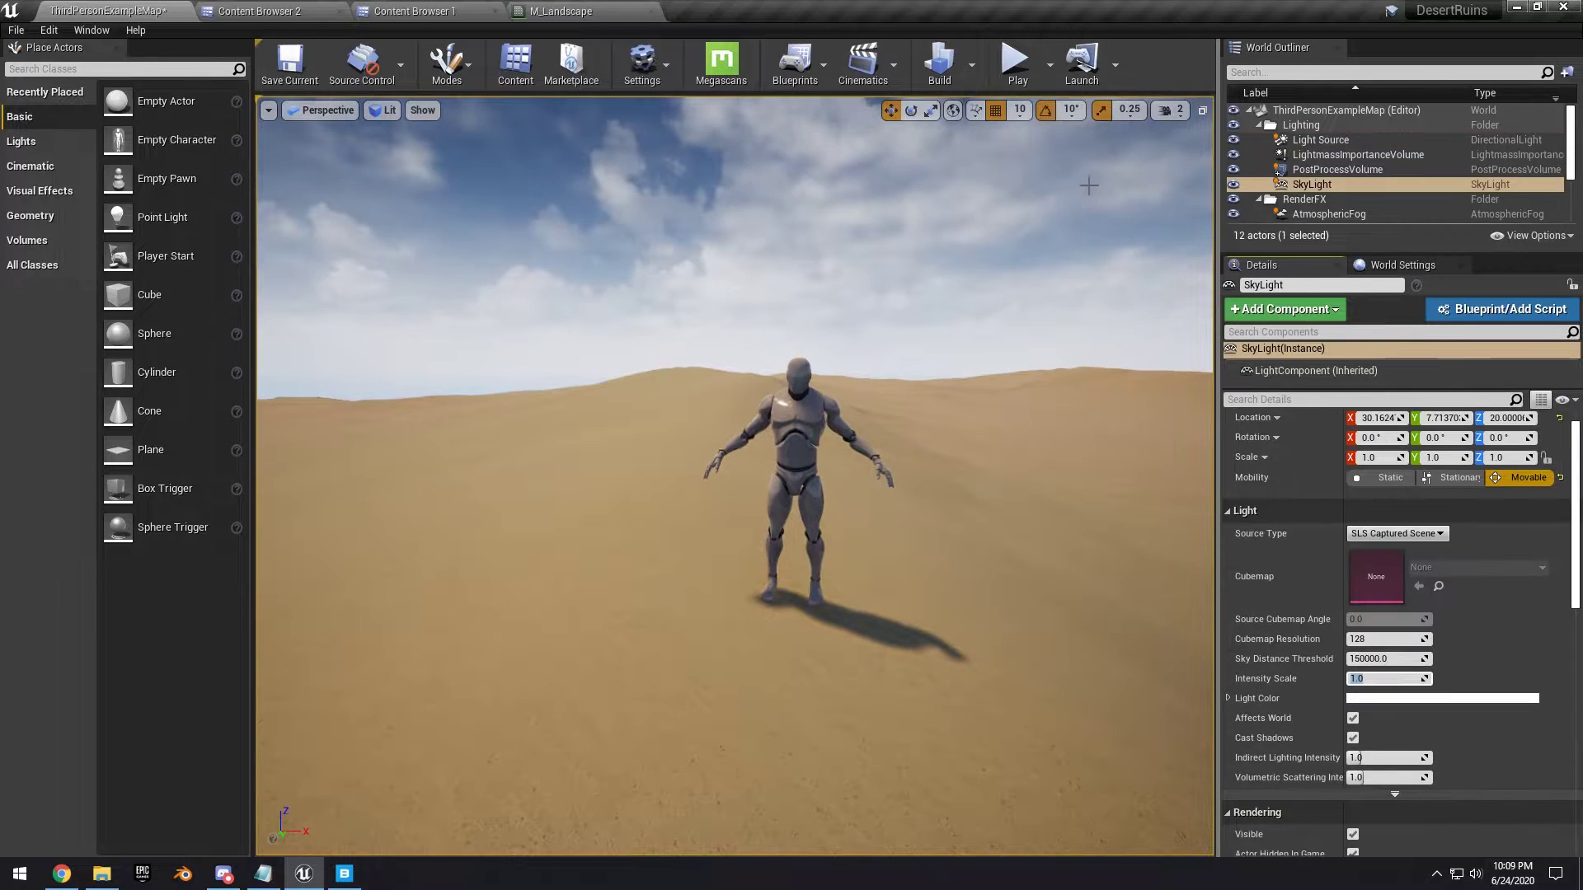
Lower the sky sphere's Cloud Opacity to about 0.48 and raise its Sun Brightness to about 253
{"action": "left_click", "coordinate": [1041, 238]}
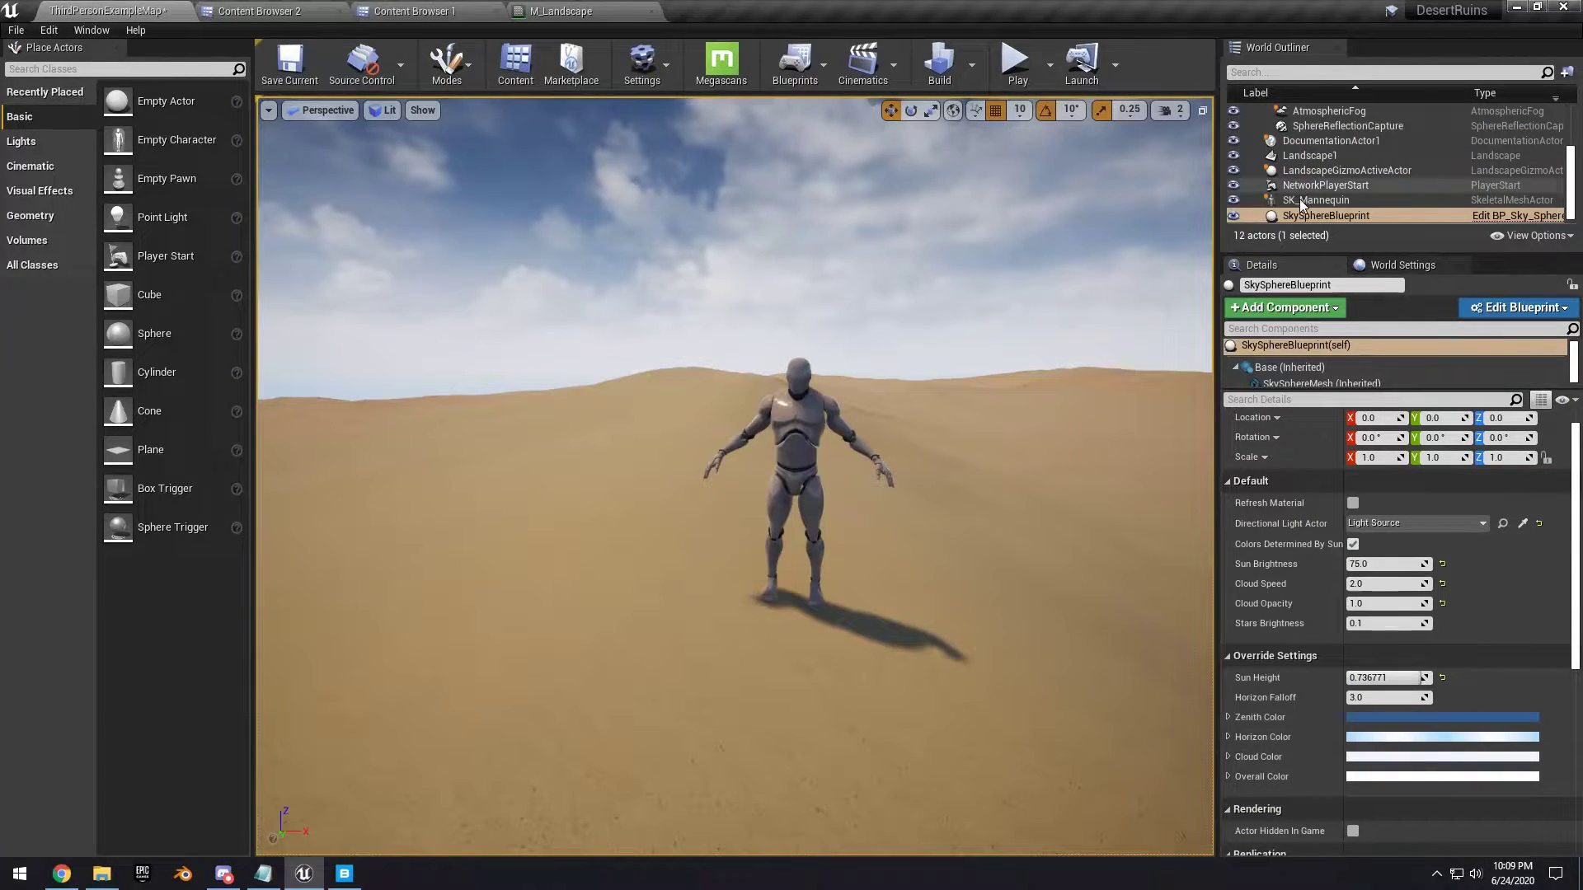
{"action": "scroll", "coordinate": [1352, 528], "scroll_direction": "down", "scroll_amount": 2}
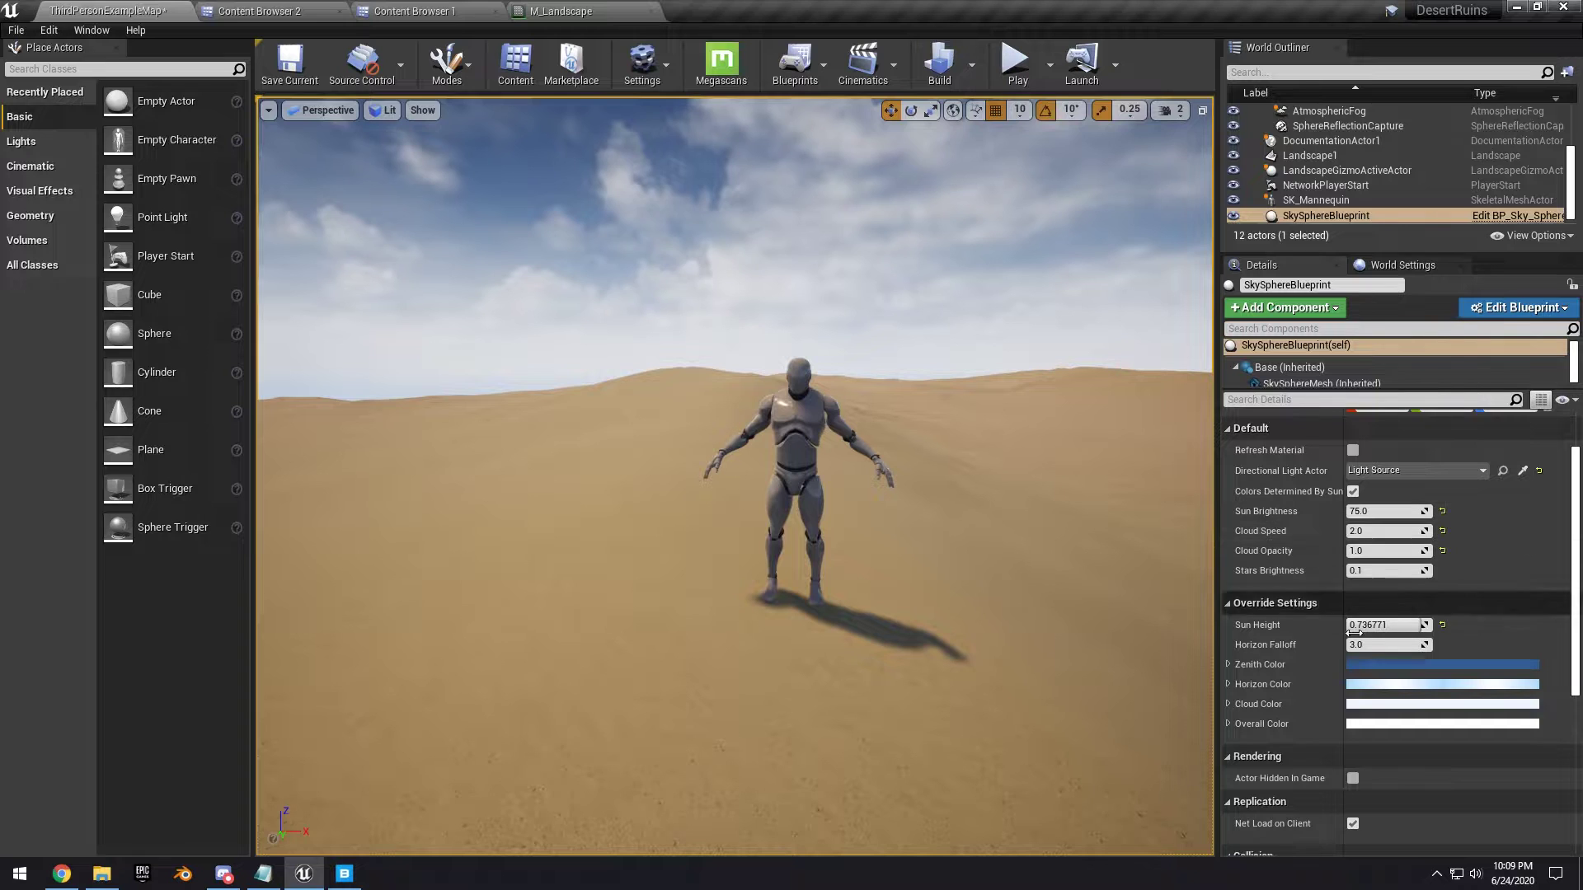
{"action": "left_click_drag", "start_coordinate": [1386, 550], "coordinate": [1344, 551]}
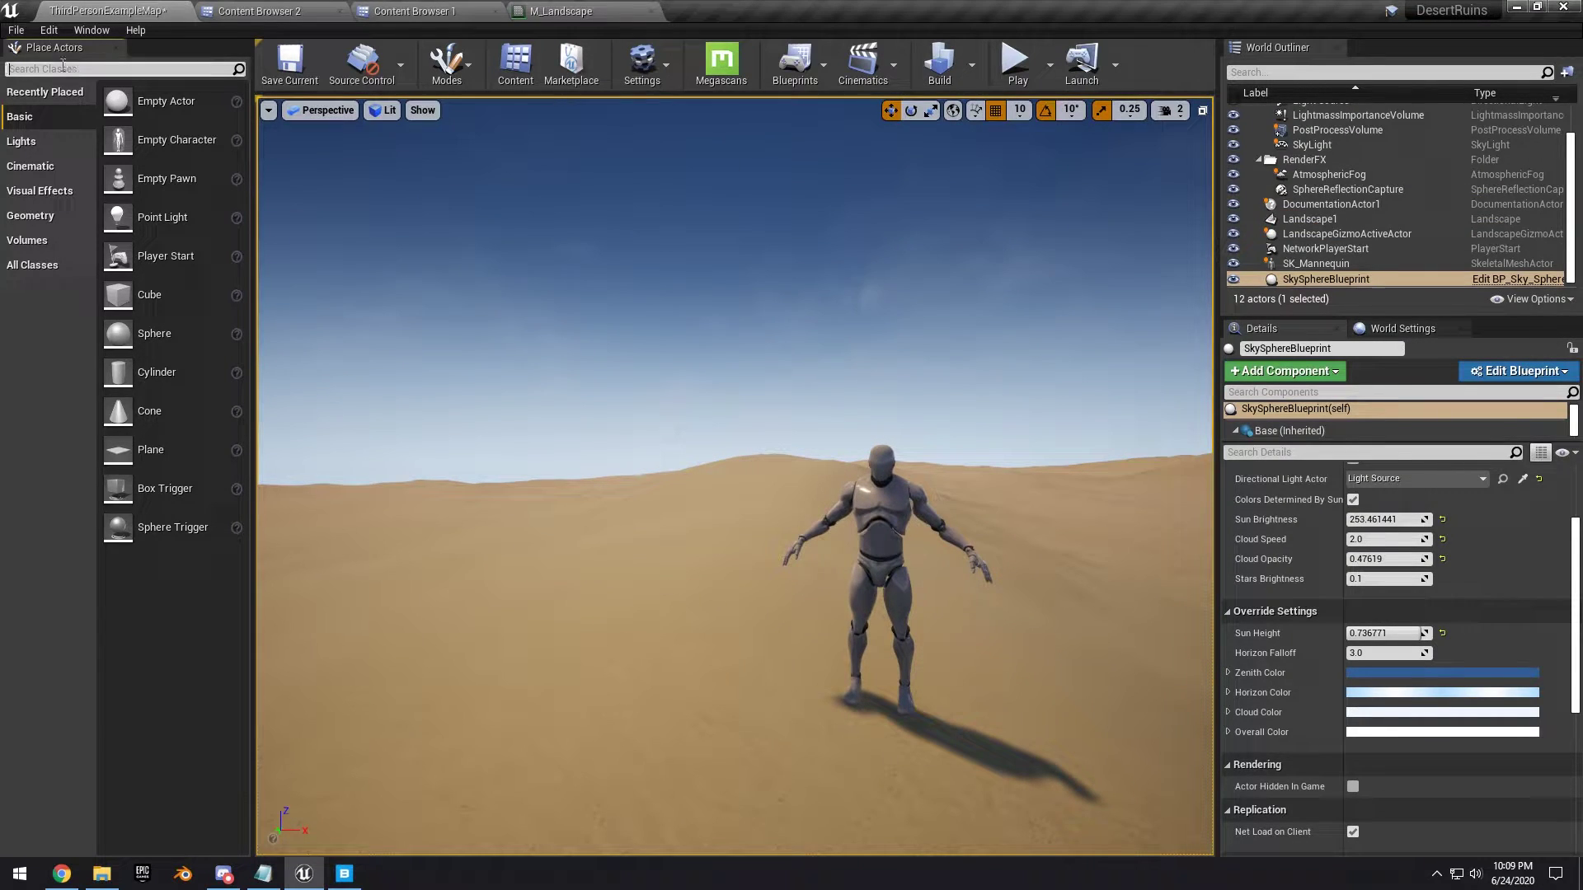
Add an Exponential Height Fog to the level with a sandy yellow inscattering color and a fog density of about 0.008
{"action": "type", "text": "exp"}
{"action": "left_click_drag", "start_coordinate": [97, 101], "coordinate": [1076, 540]}
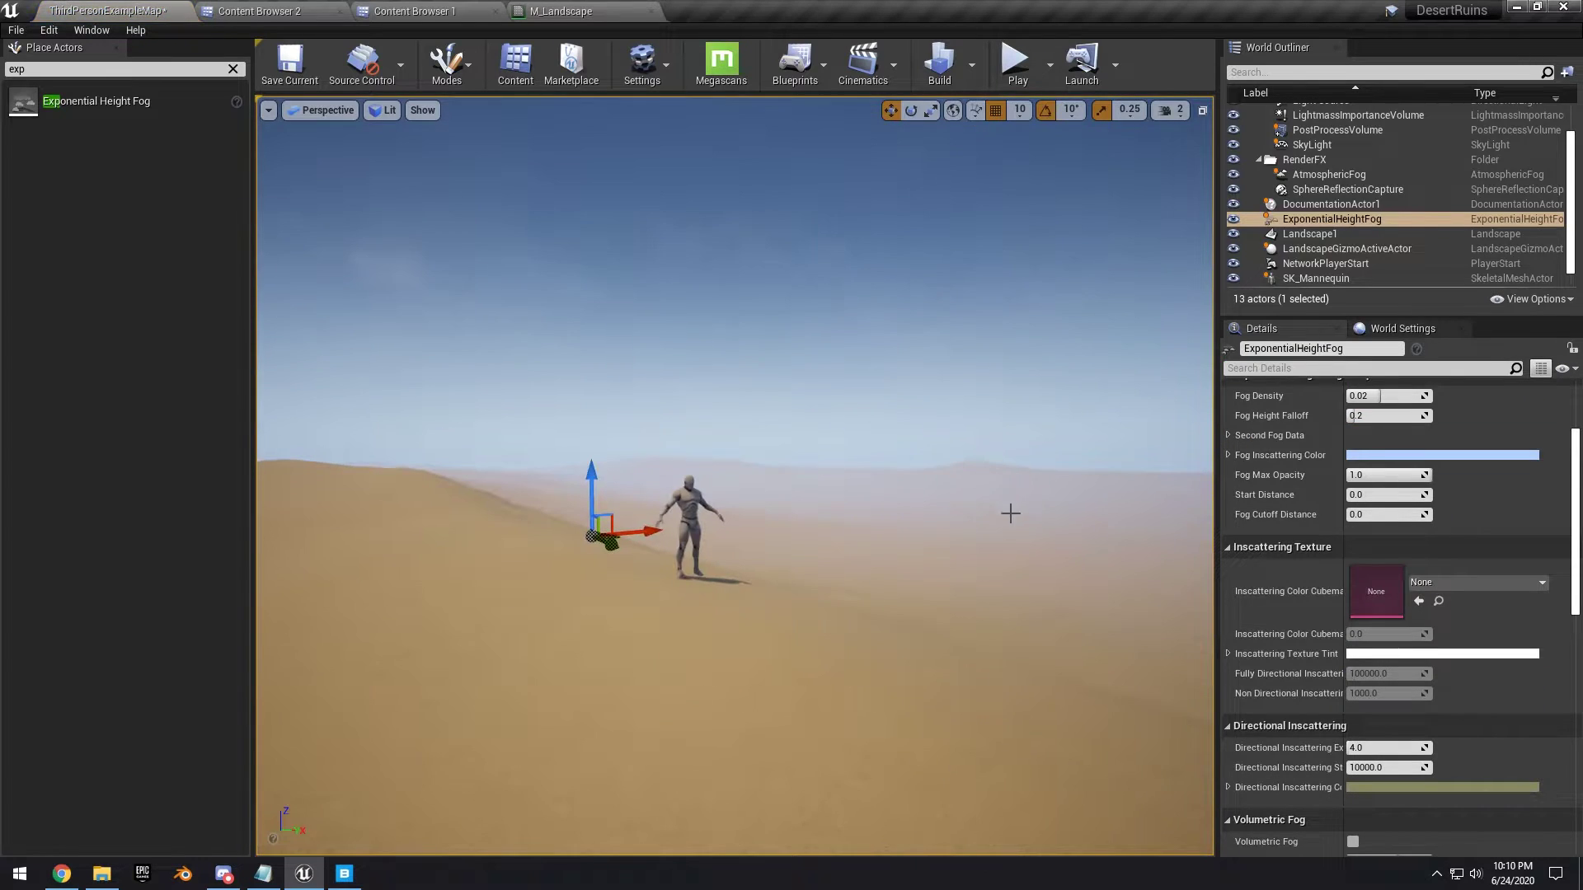
{"action": "scroll", "coordinate": [1357, 556], "scroll_direction": "up", "scroll_amount": 3}
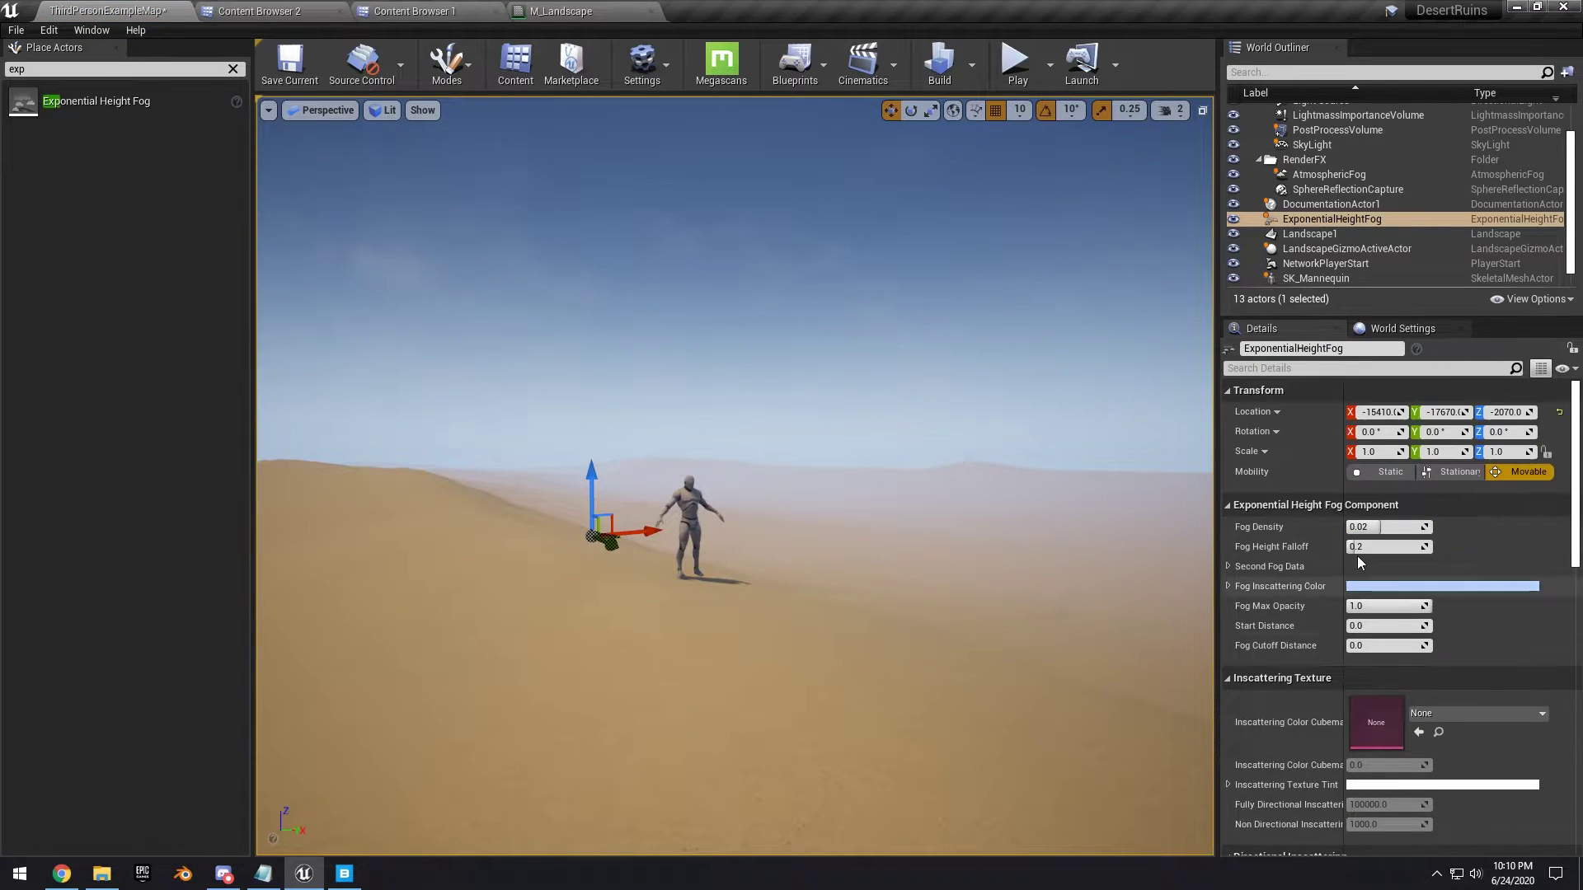
{"action": "left_click", "coordinate": [1369, 586]}
{"action": "left_click_drag", "start_coordinate": [1145, 563], "coordinate": [1130, 570]}
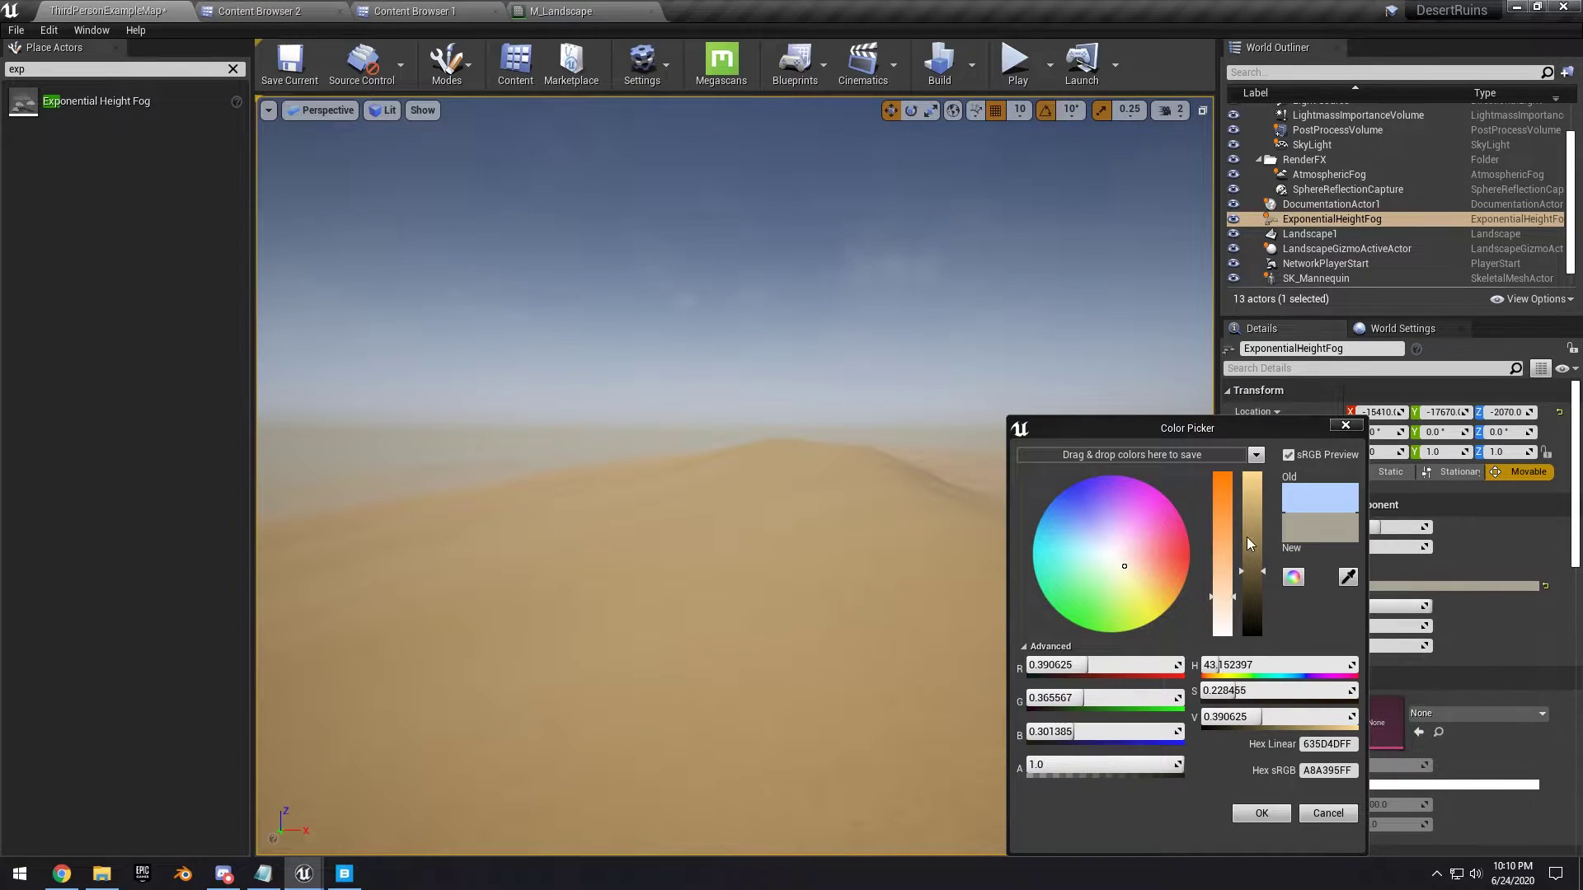
{"action": "left_click_drag", "start_coordinate": [1247, 537], "coordinate": [1256, 579]}
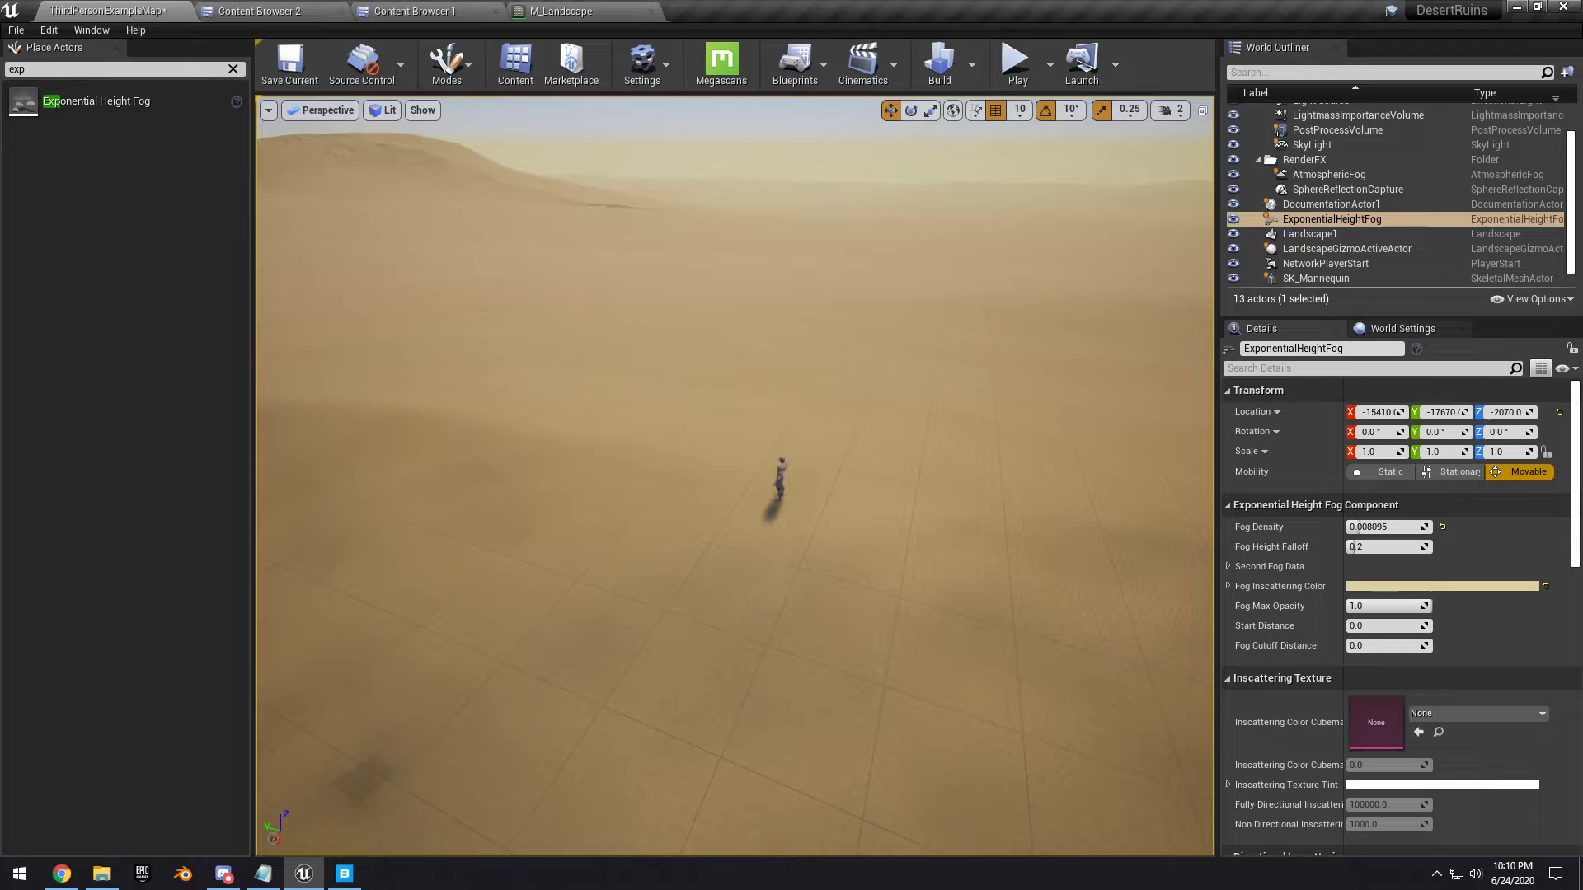
{"action": "mouse_move", "coordinate": [1091, 526]}
{"action": "right_mouse_down"}
{"action": "mouse_move", "coordinate": [1056, 545]}
{"action": "mouse_move", "coordinate": [895, 495]}
{"action": "mouse_move", "coordinate": [1090, 526]}
{"action": "right_mouse_up"}
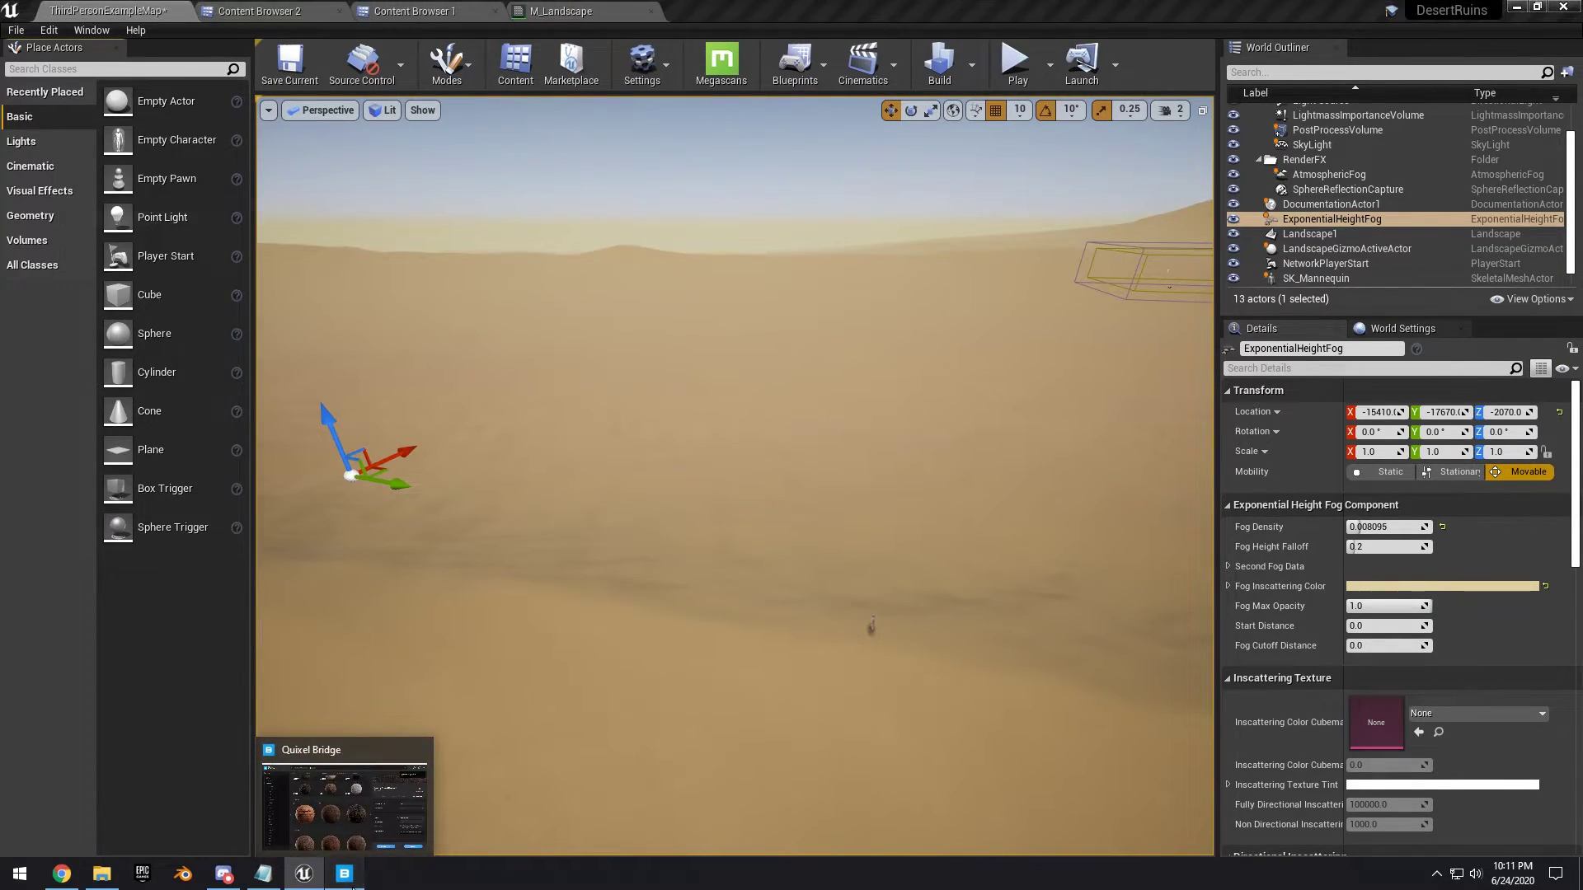
Switch to Quixel Bridge and search its assets for Desert
{"action": "left_click", "coordinate": [343, 874]}
{"action": "left_click", "coordinate": [551, 69]}
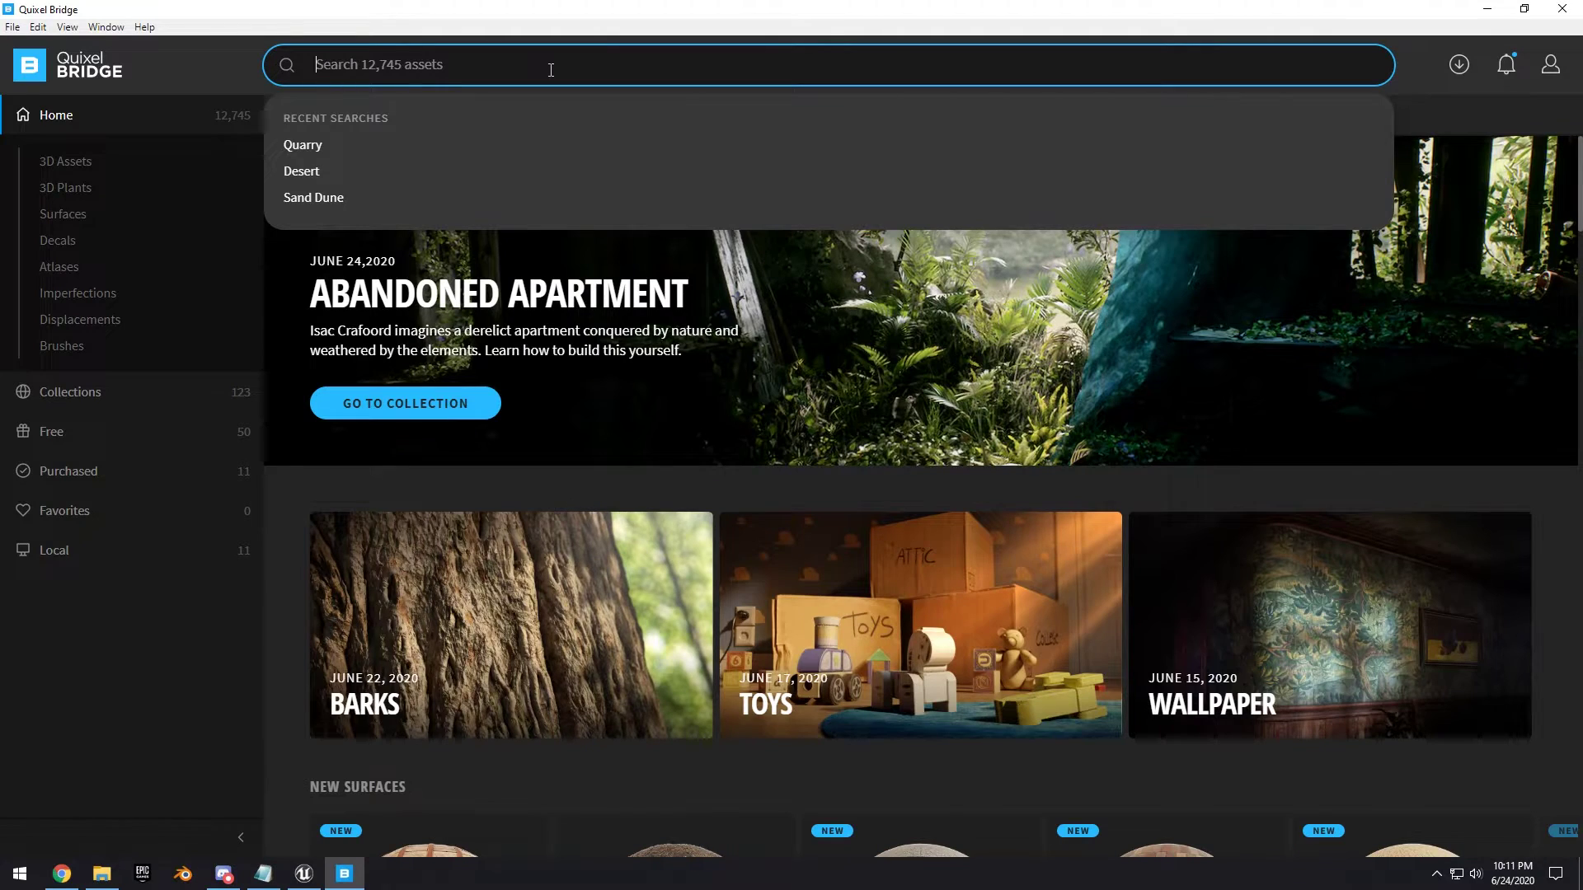
{"action": "left_click", "coordinate": [385, 170]}
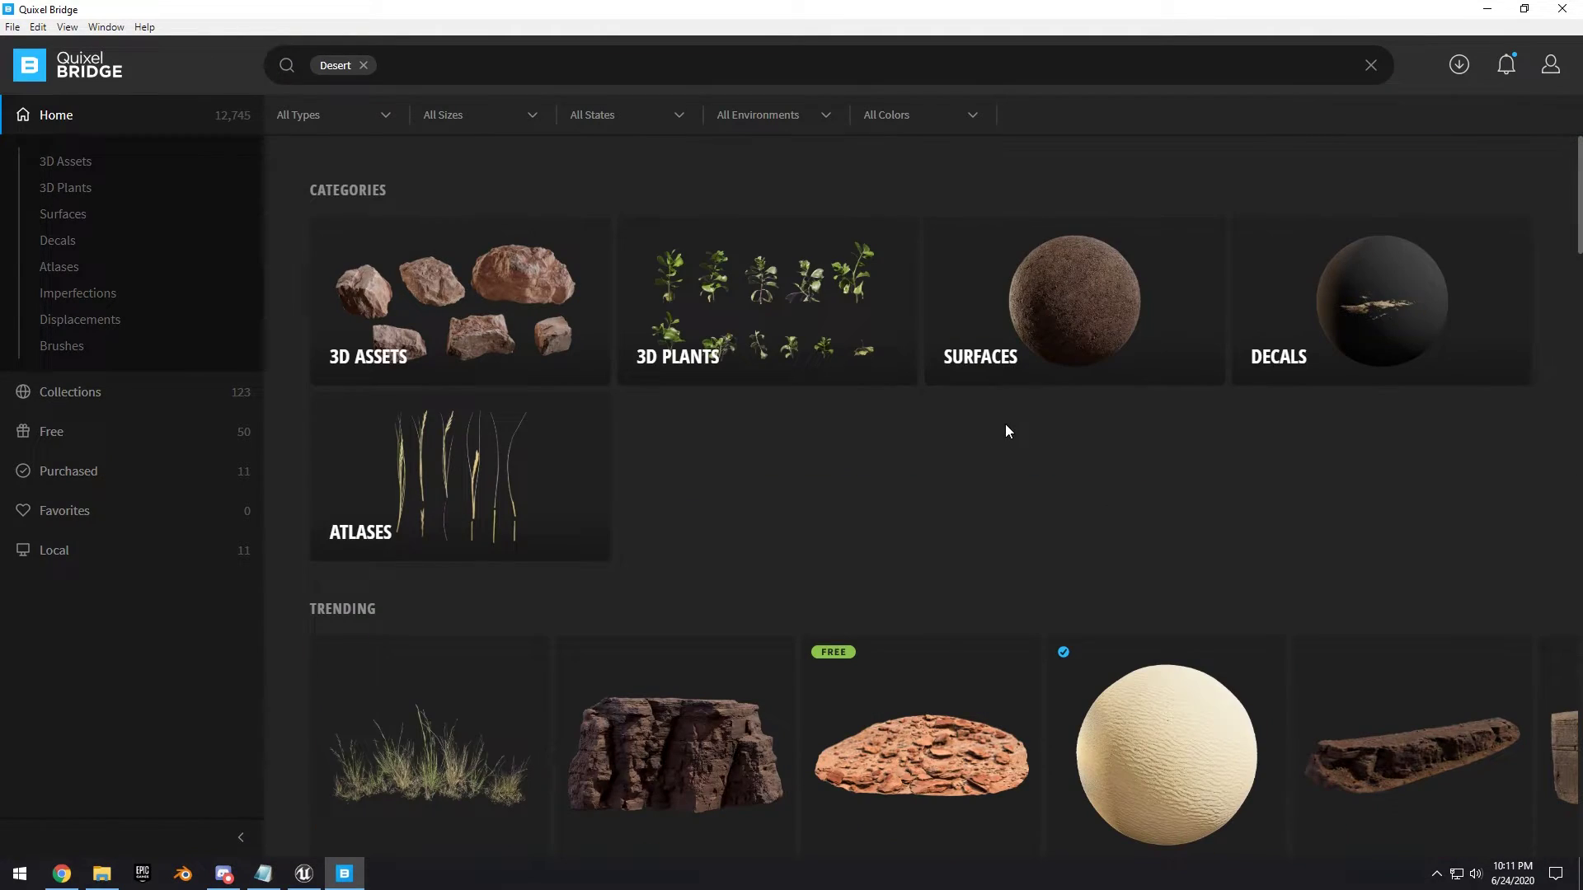
Download the sparse dry grass set and one more asset from the Desert results
{"action": "scroll", "coordinate": [960, 404], "scroll_direction": "down", "scroll_amount": 5}
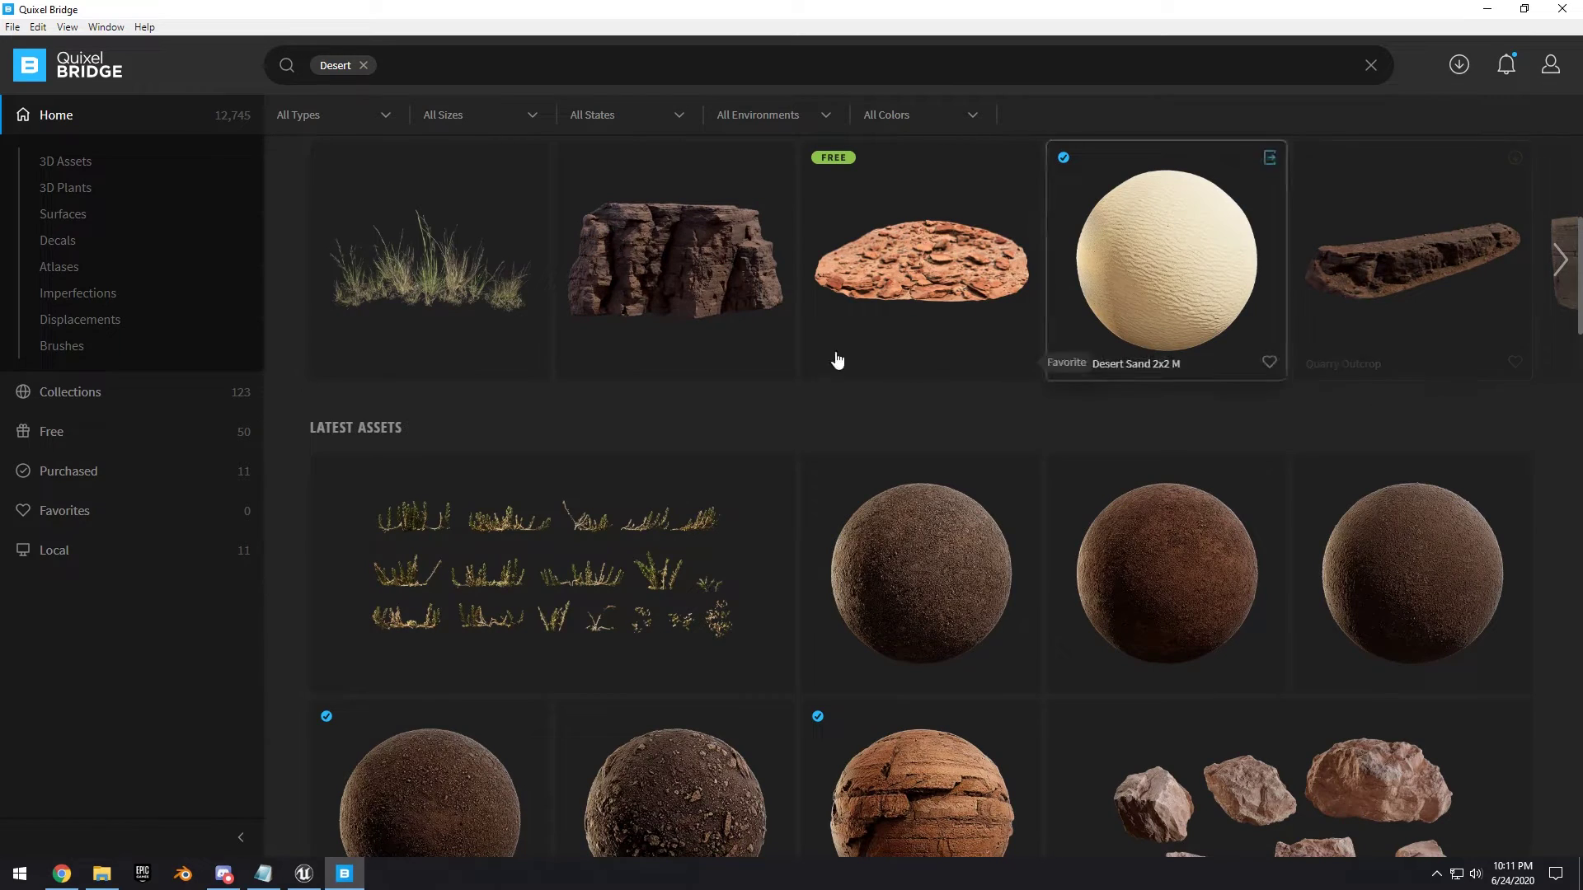
{"action": "scroll", "coordinate": [1335, 319], "scroll_direction": "down", "scroll_amount": 10}
{"action": "scroll", "coordinate": [1045, 418], "scroll_direction": "up", "scroll_amount": 4}
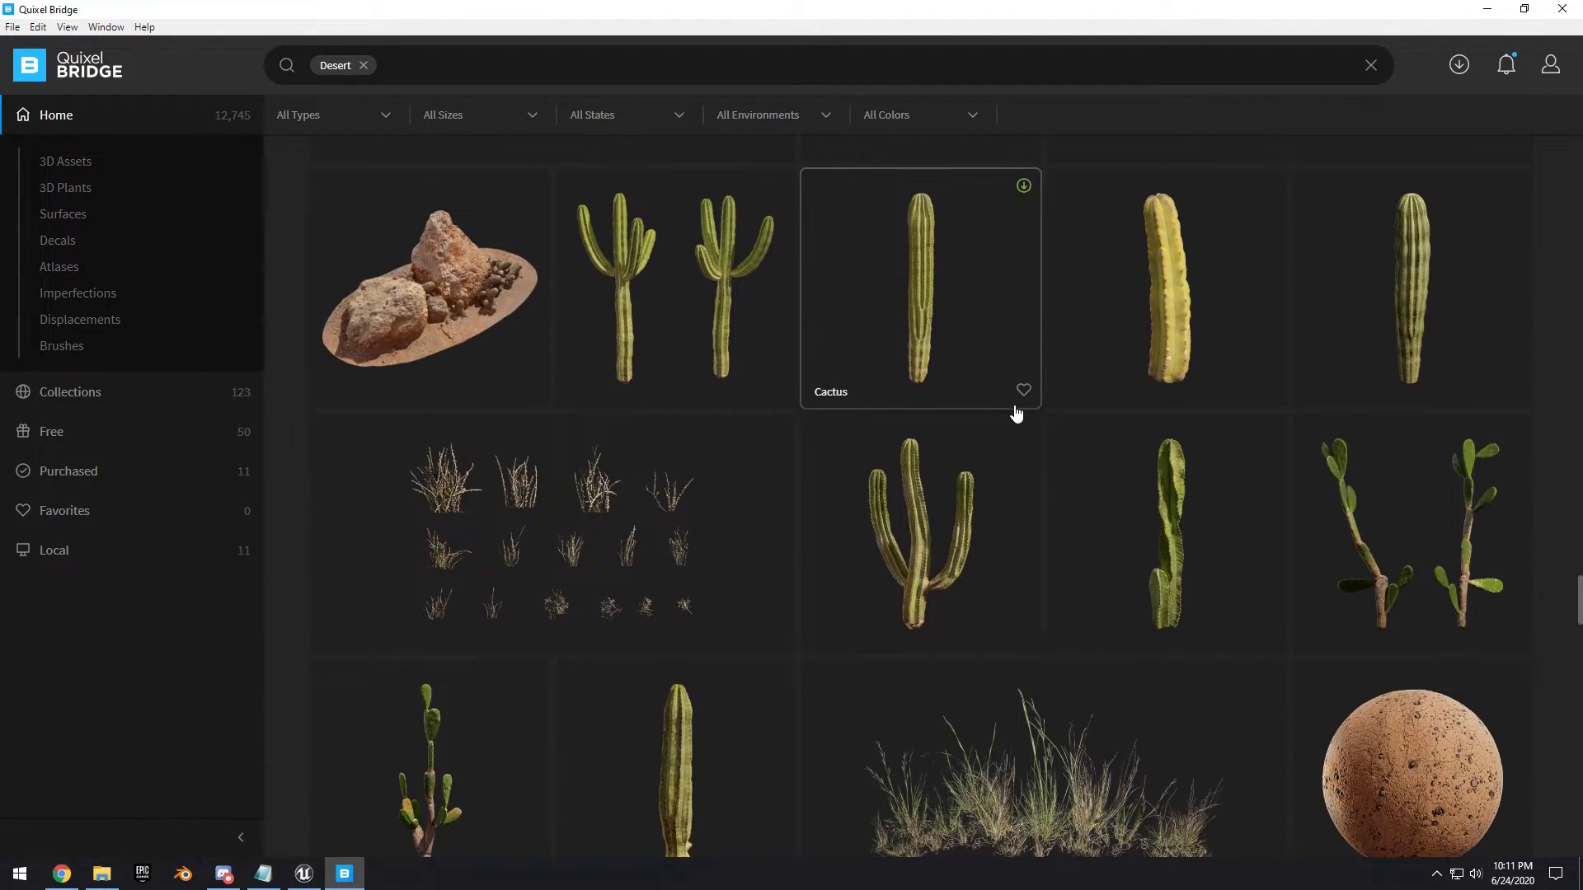
{"action": "scroll", "coordinate": [1017, 414], "scroll_direction": "down", "scroll_amount": 5}
{"action": "left_click", "coordinate": [1155, 595]}
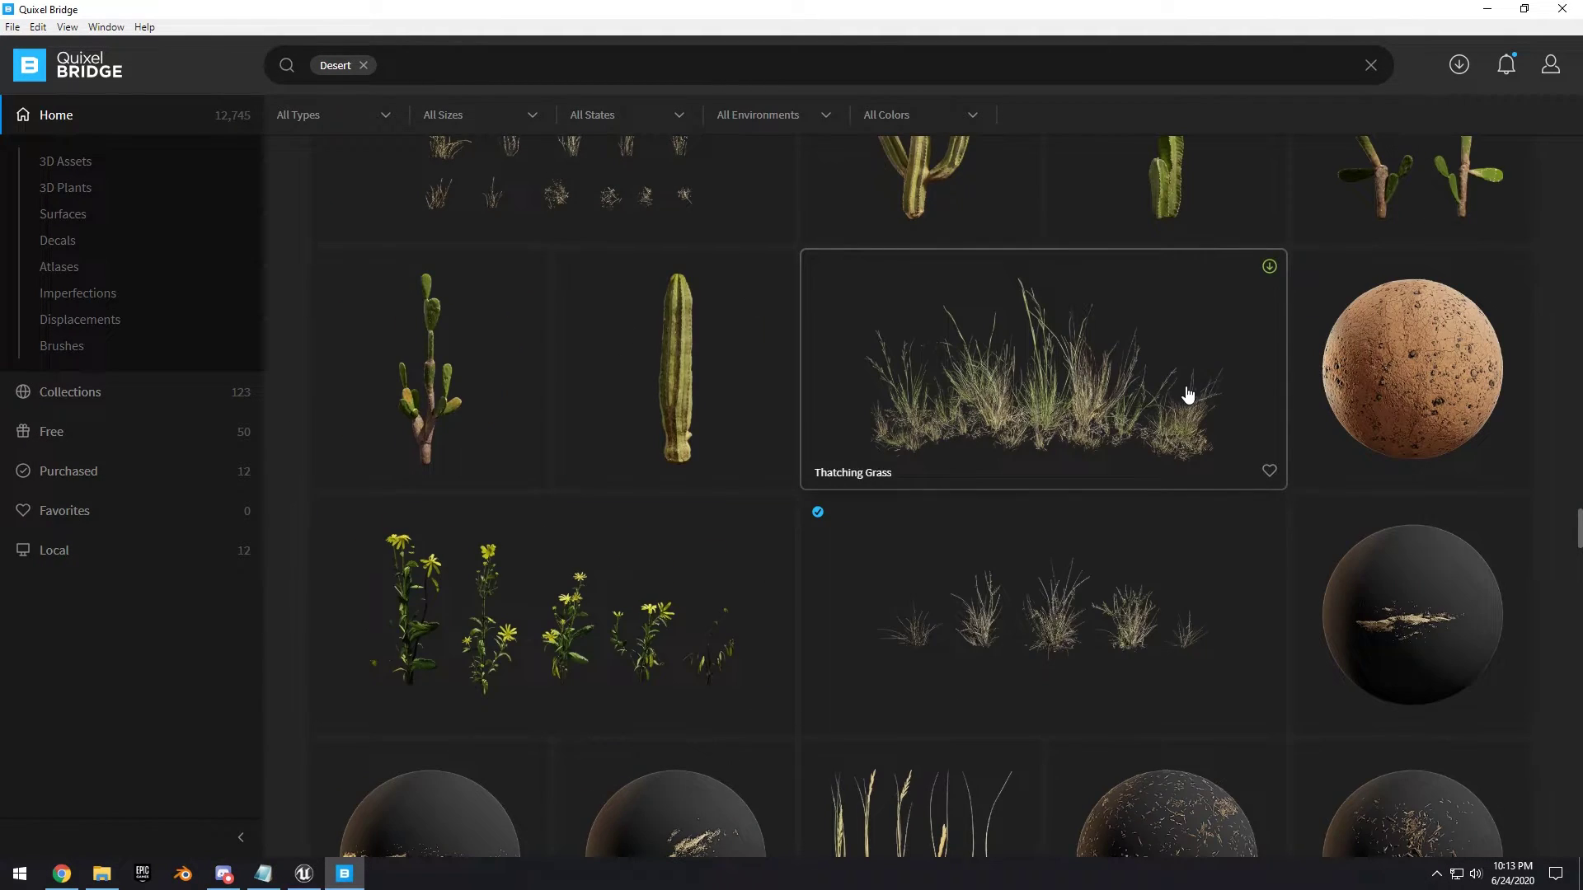
{"action": "scroll", "coordinate": [1183, 398], "scroll_direction": "up", "scroll_amount": 4}
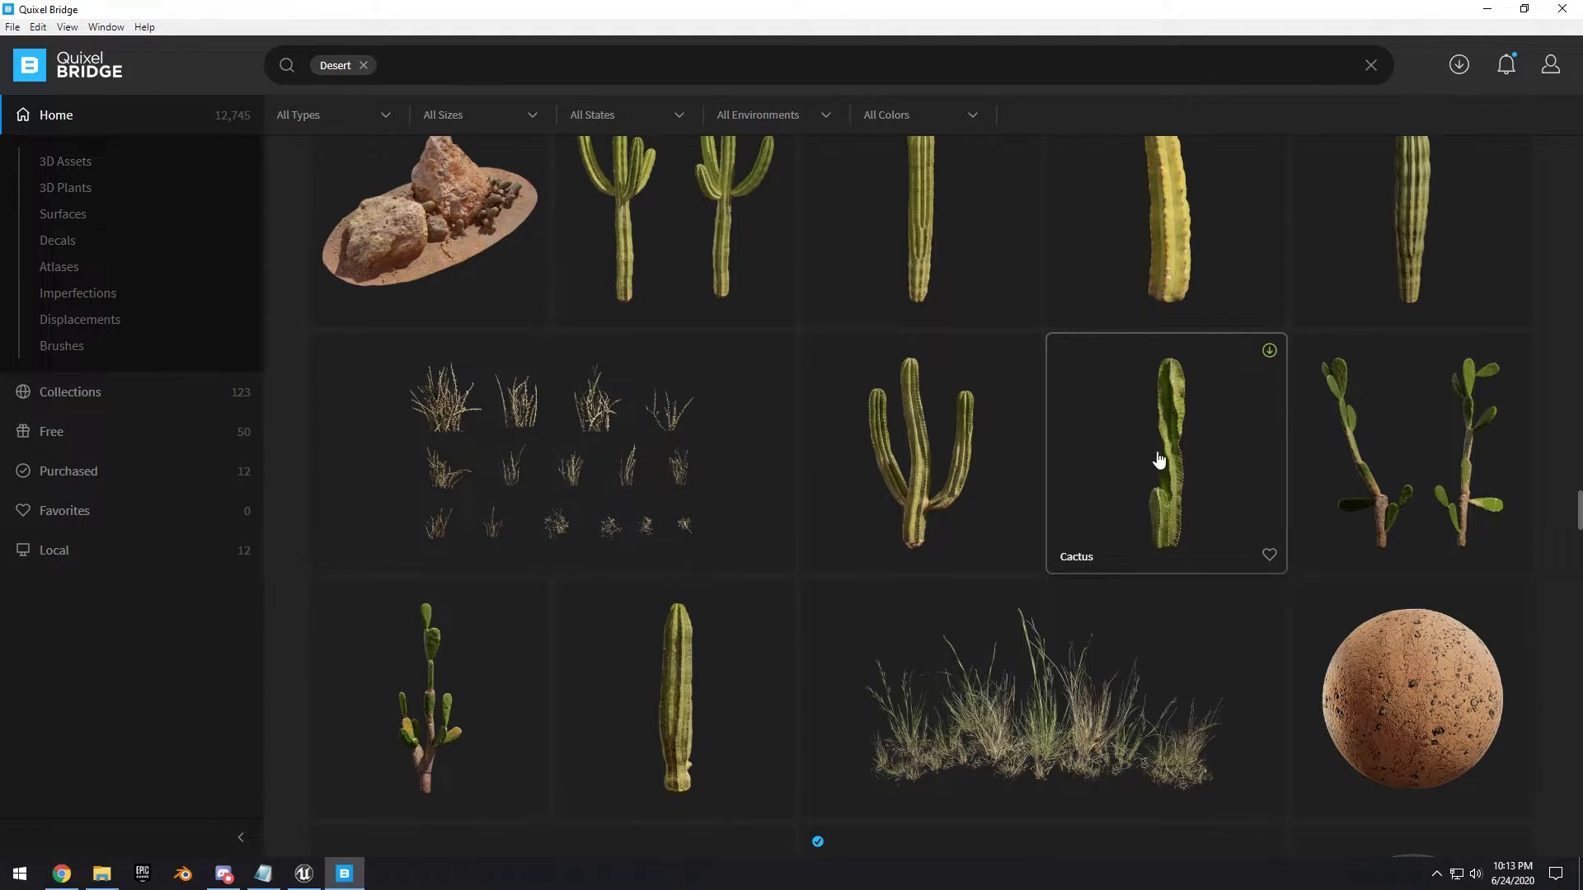
{"action": "scroll", "coordinate": [1158, 459], "scroll_direction": "down", "scroll_amount": 3}
{"action": "left_click", "coordinate": [940, 511]}
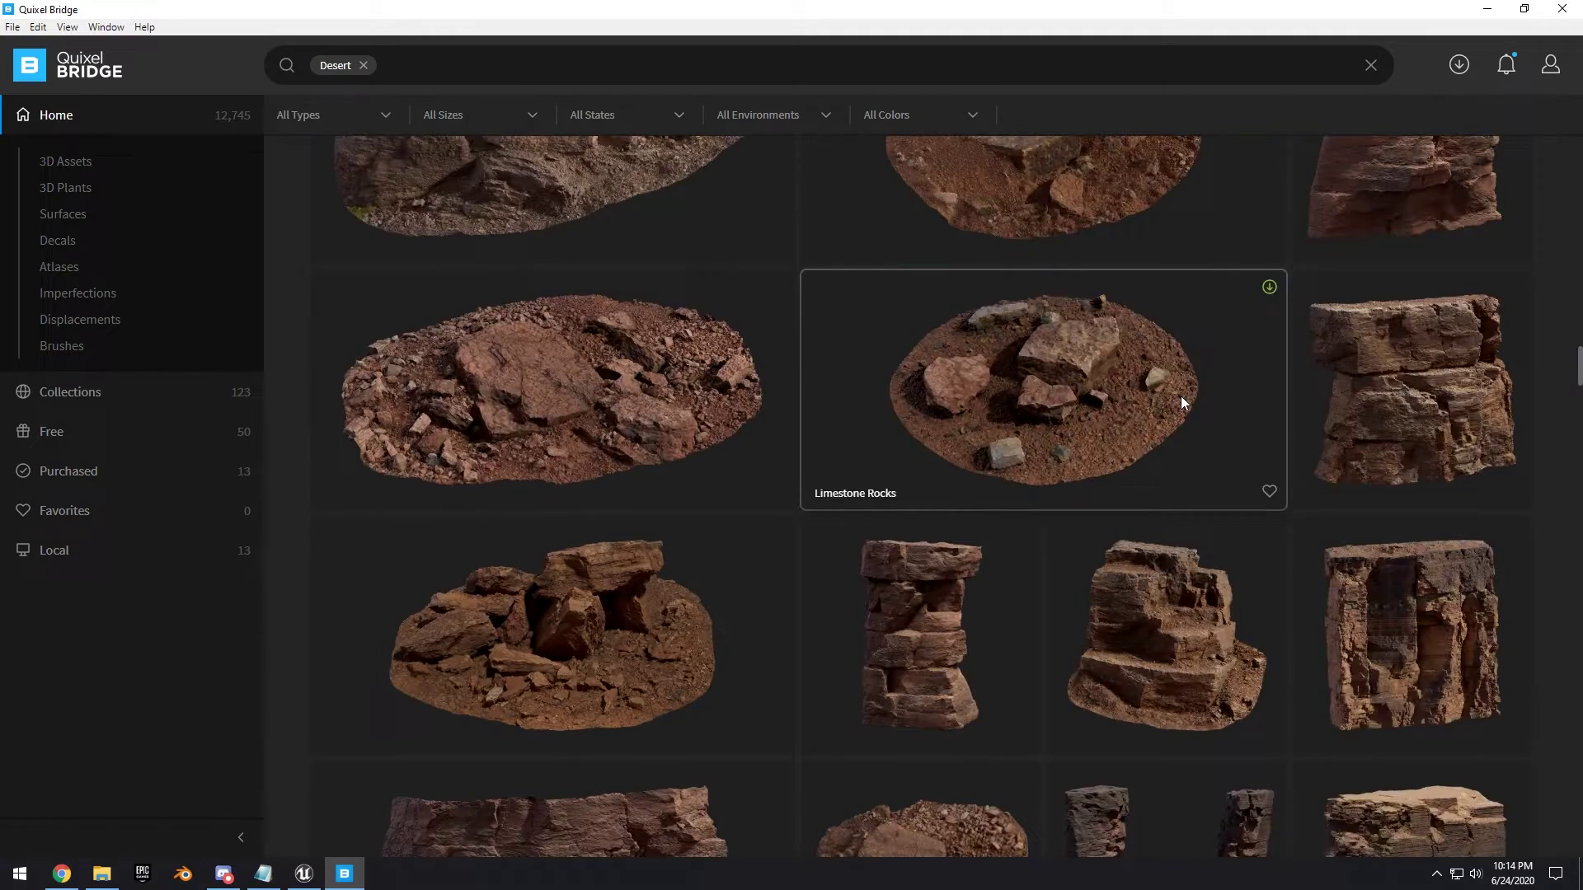
Download several Limestone Rocks and Quarry Cliff assets from the Desert results for export to Unreal Engine
{"action": "left_click", "coordinate": [1180, 396]}
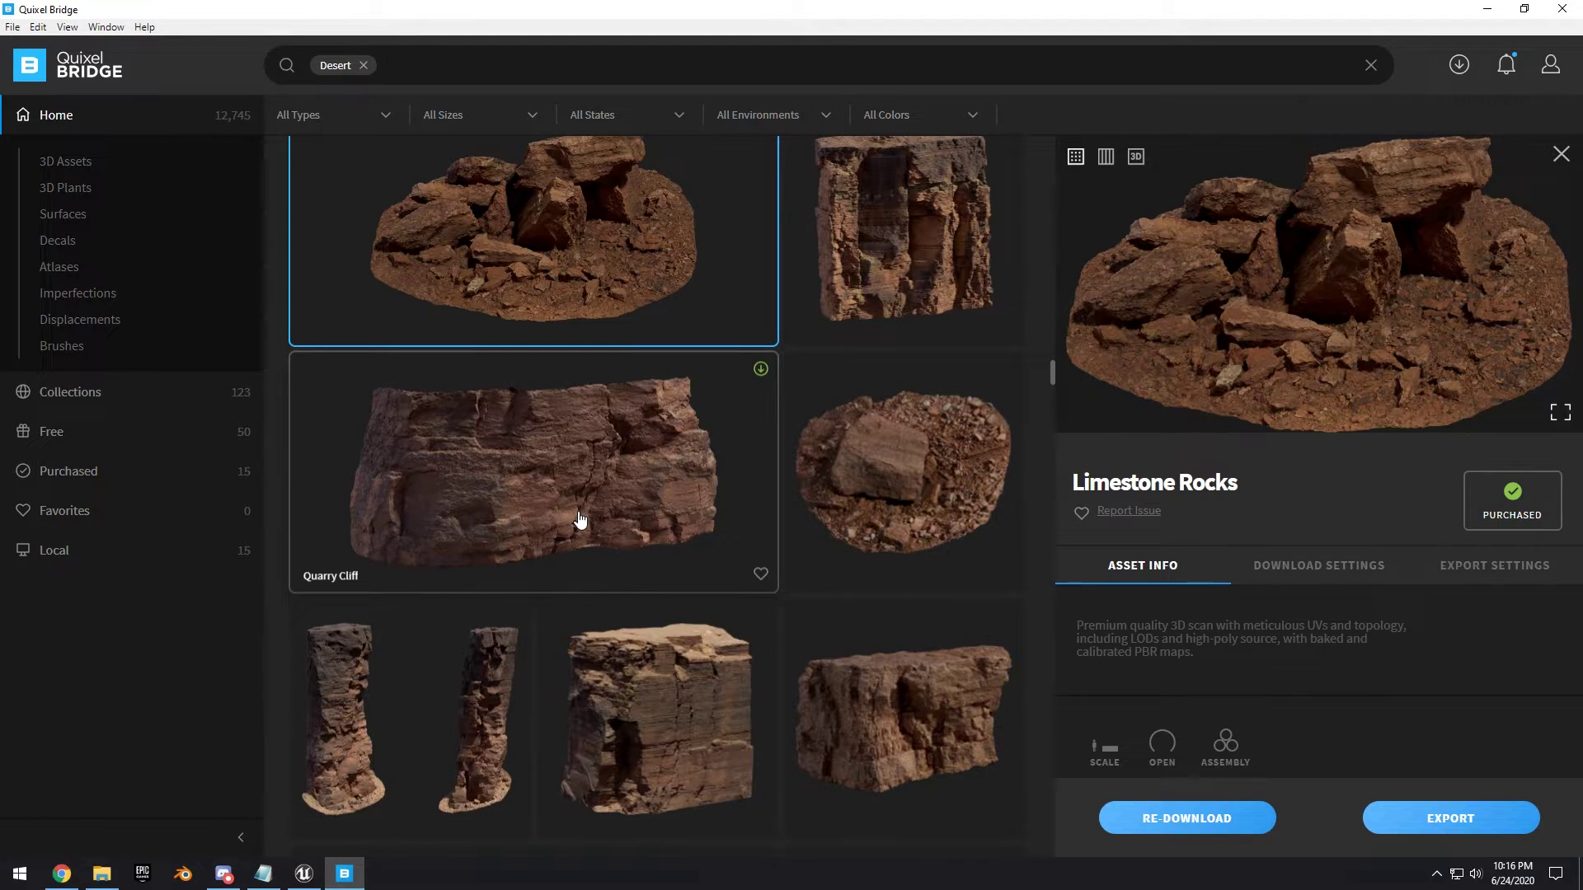
{"action": "left_click", "coordinate": [579, 520]}
{"action": "left_click", "coordinate": [1432, 567]}
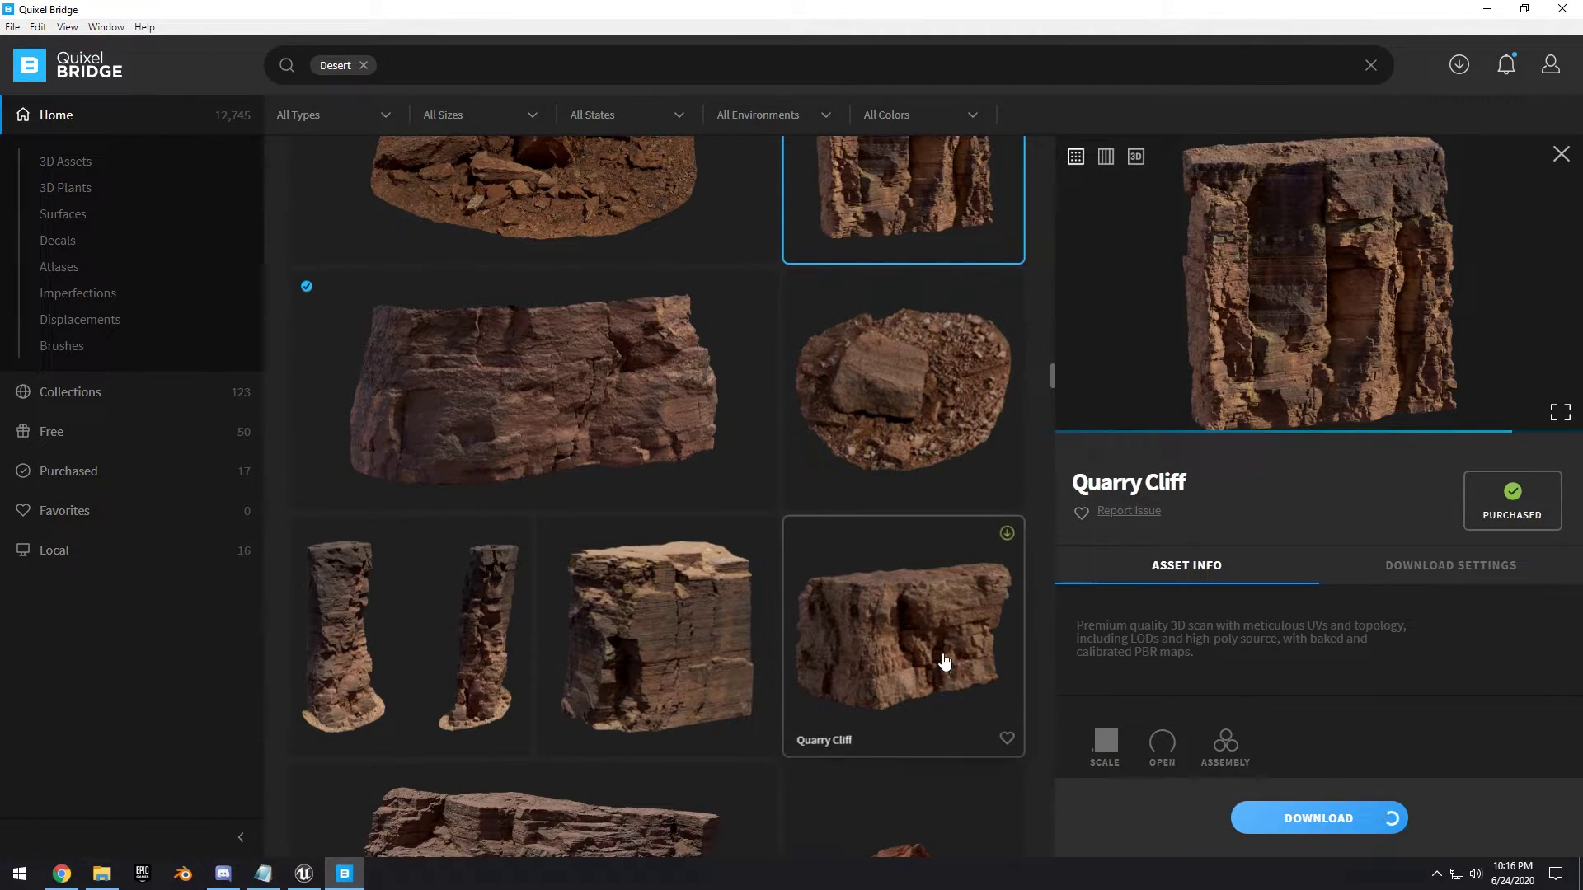
{"action": "scroll", "coordinate": [884, 480], "scroll_direction": "down", "scroll_amount": 2}
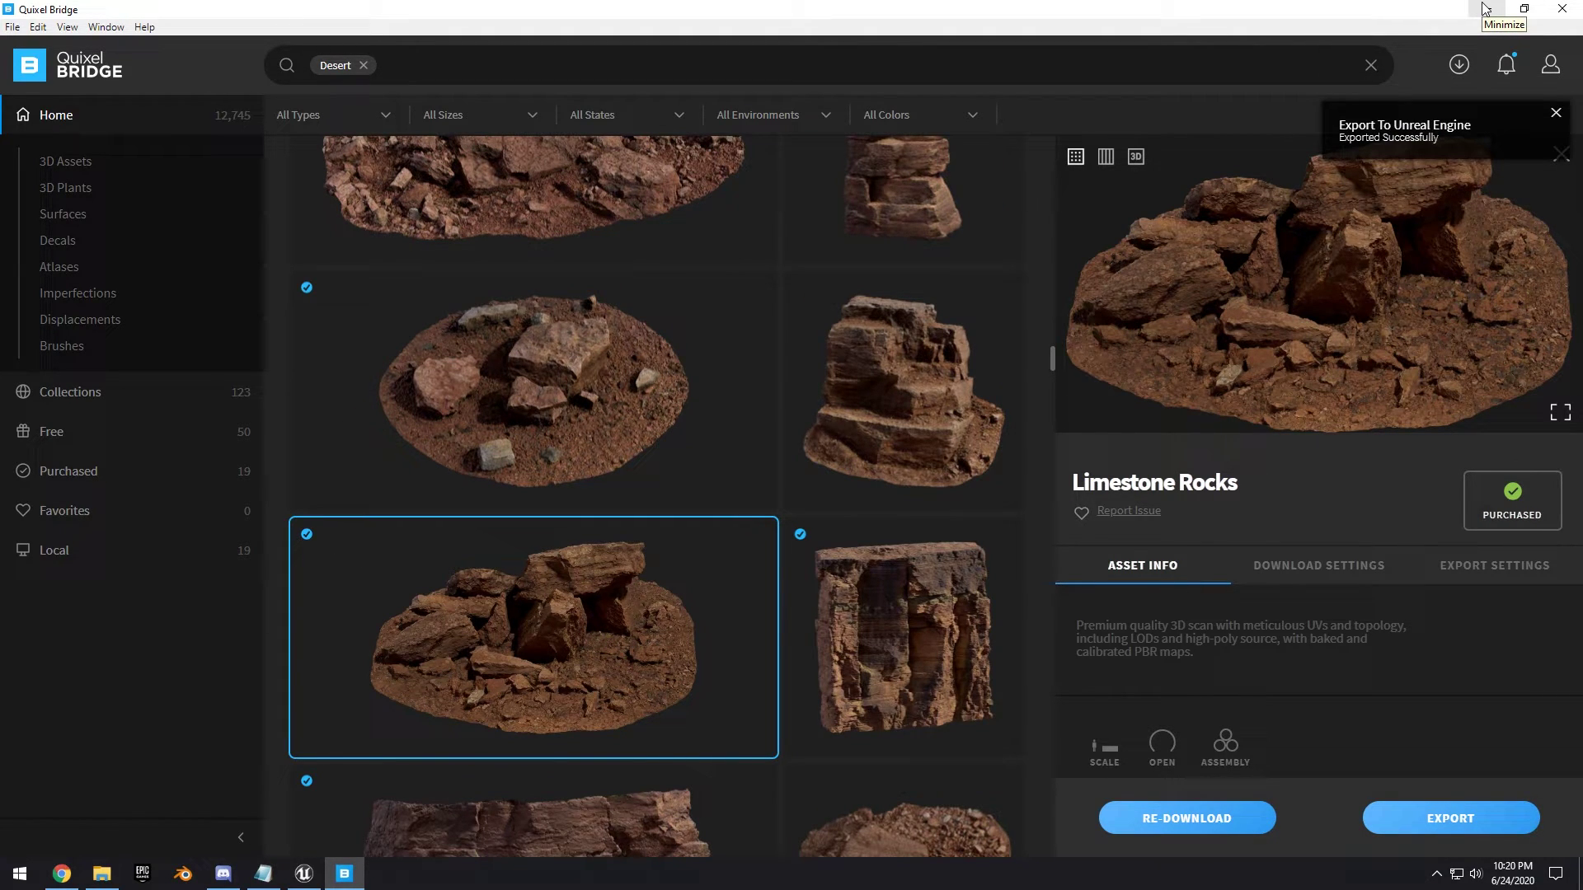
{"action": "scroll", "coordinate": [989, 390], "scroll_direction": "down", "scroll_amount": 10}
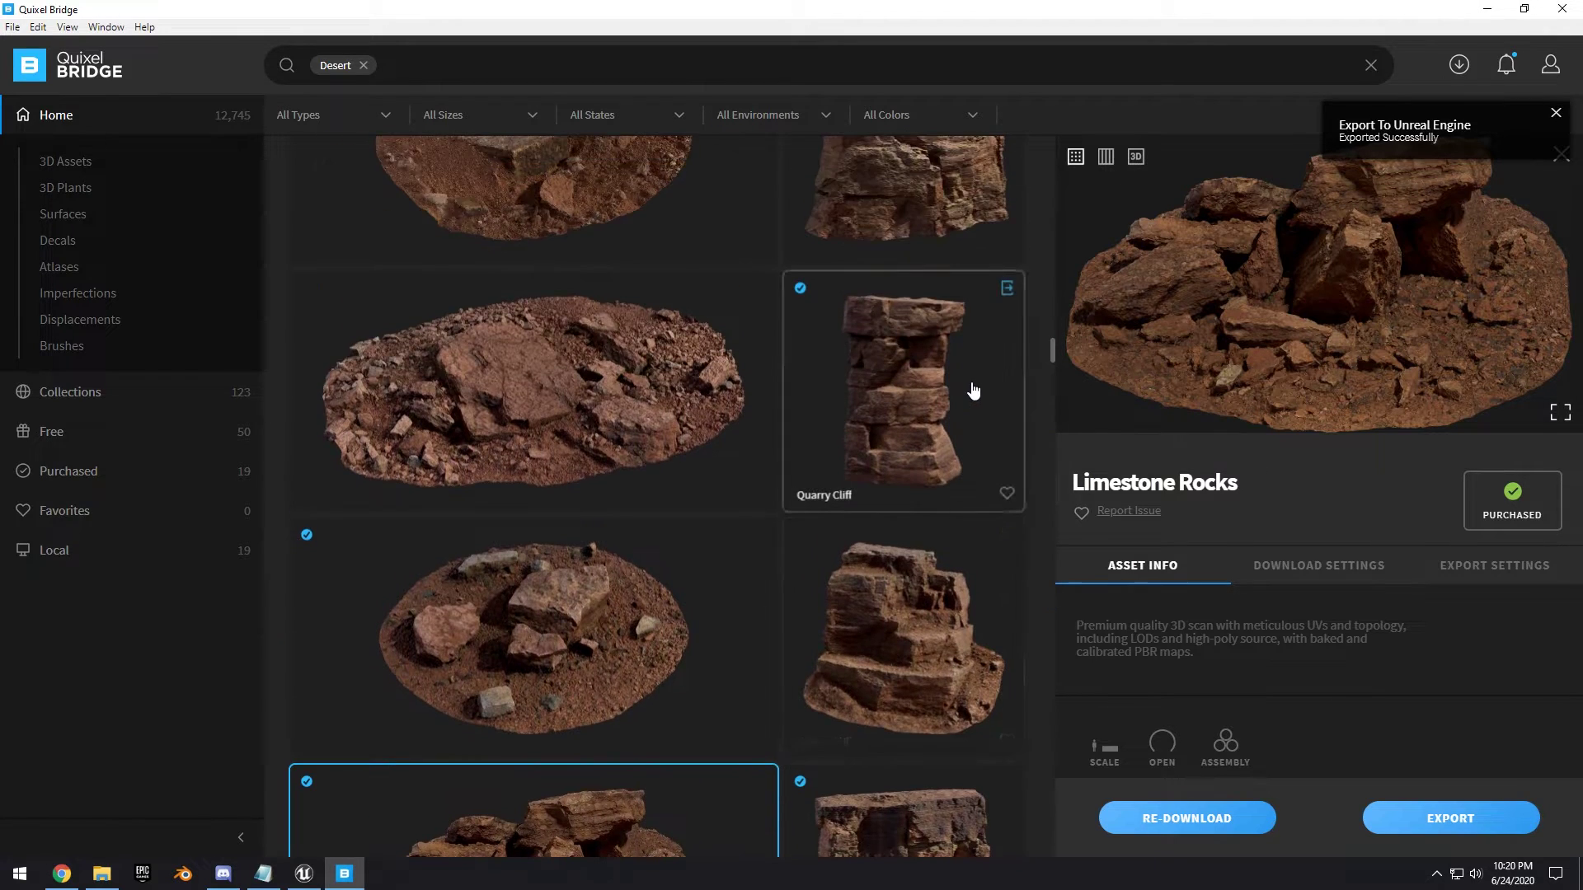
{"action": "scroll", "coordinate": [968, 375], "scroll_direction": "up", "scroll_amount": 5}
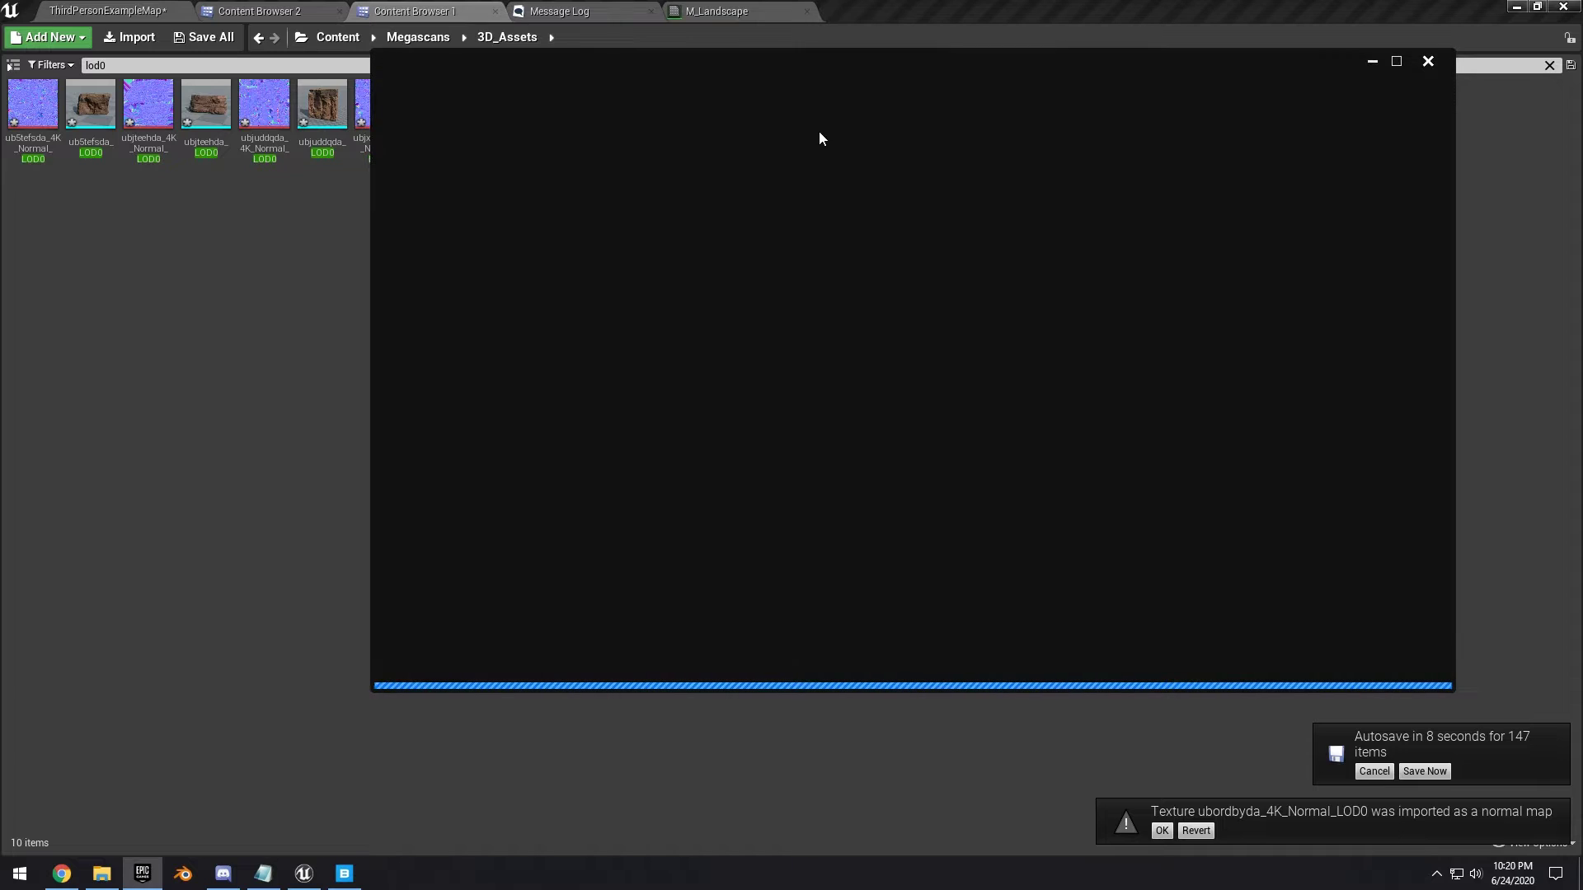
Switch to the Epic Games Launcher and open the Vehicle Game sample among the learning projects
{"action": "left_click_drag", "start_coordinate": [961, 60], "coordinate": [912, 61]}
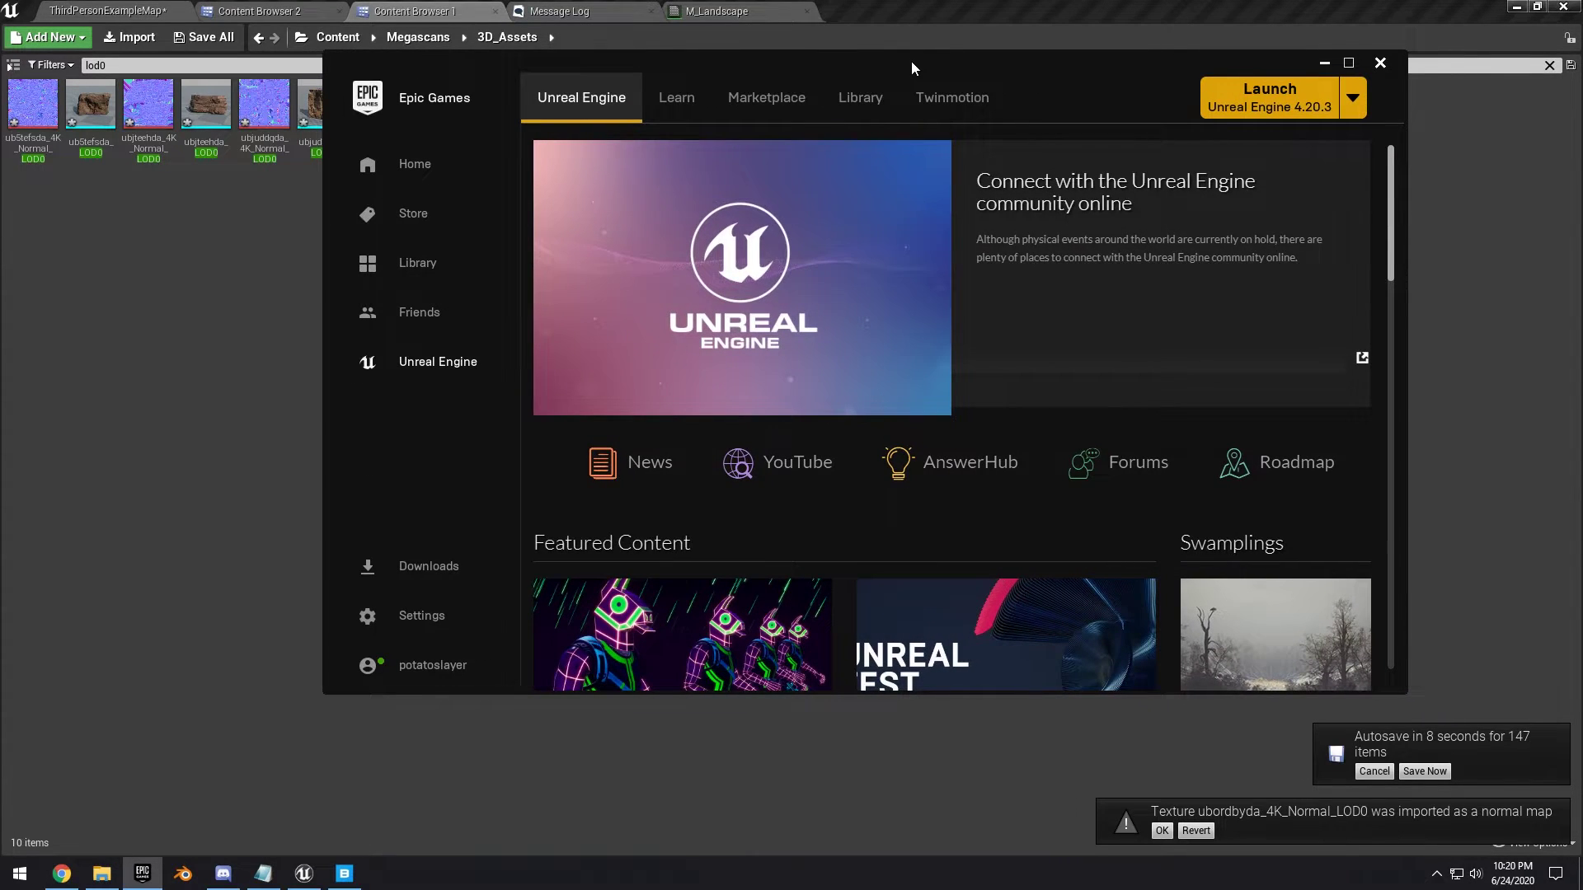
{"action": "double_click", "coordinate": [872, 108]}
{"action": "left_click", "coordinate": [356, 68]}
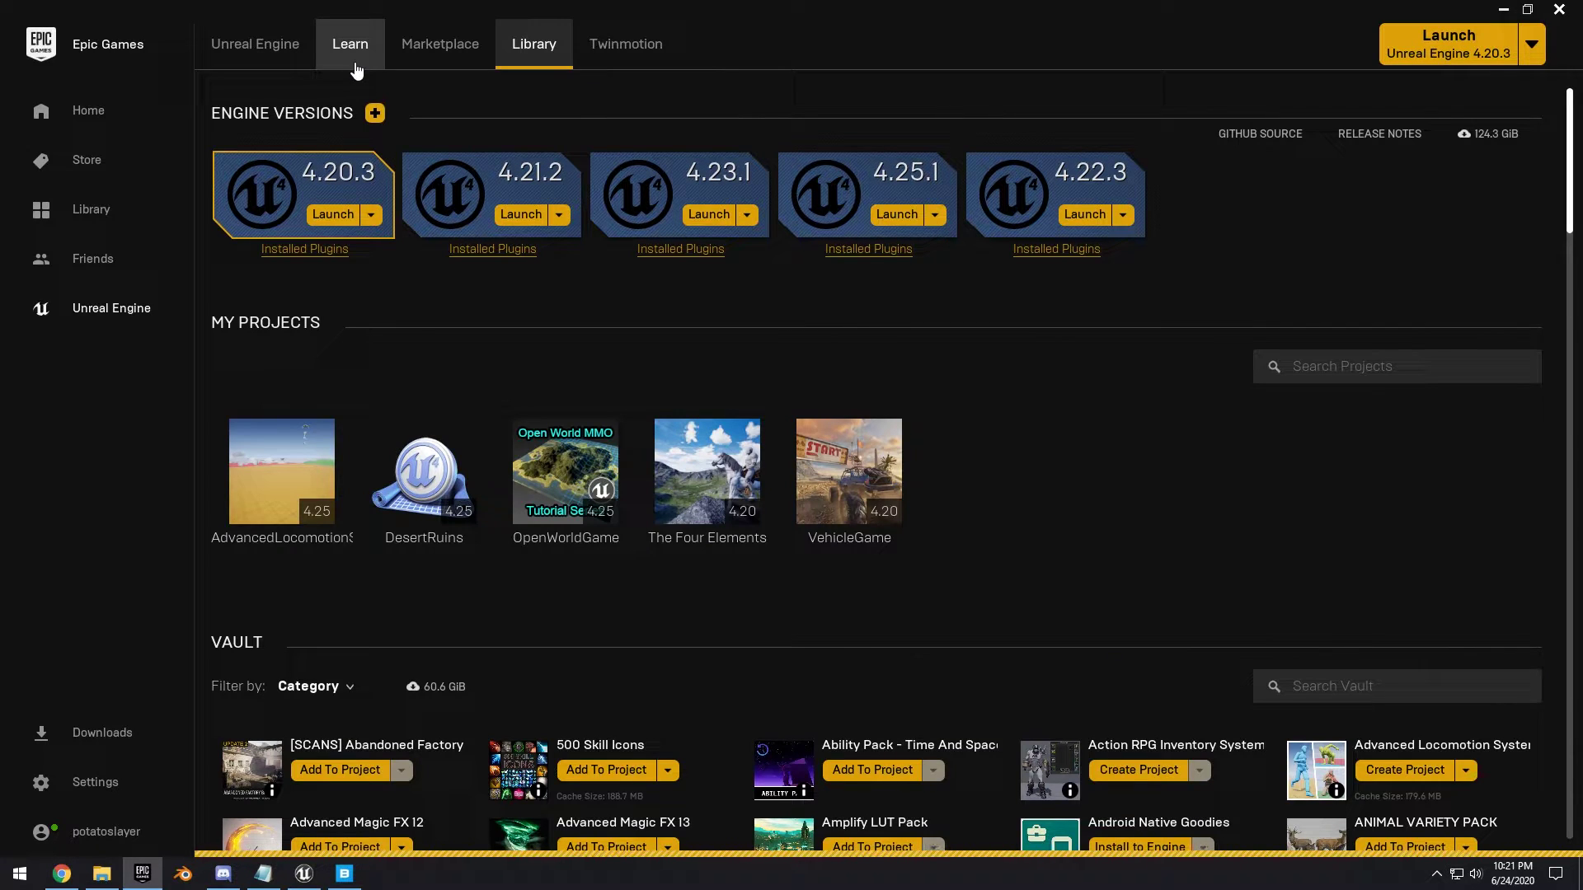
{"action": "scroll", "coordinate": [902, 392], "scroll_direction": "down", "scroll_amount": 20}
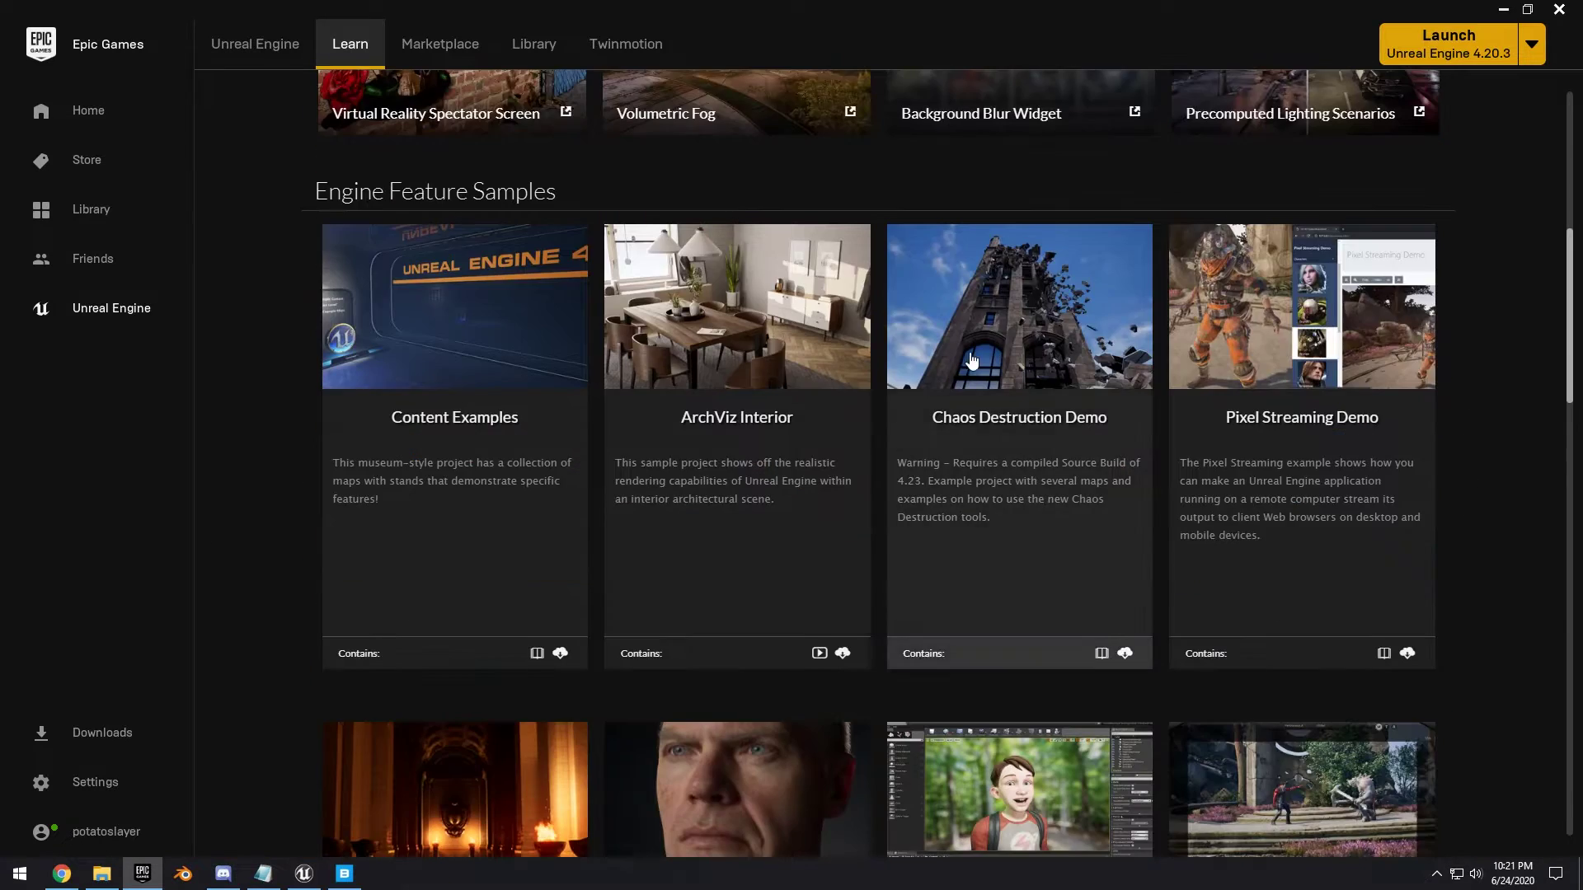
{"action": "scroll", "coordinate": [976, 390], "scroll_direction": "down", "scroll_amount": 4}
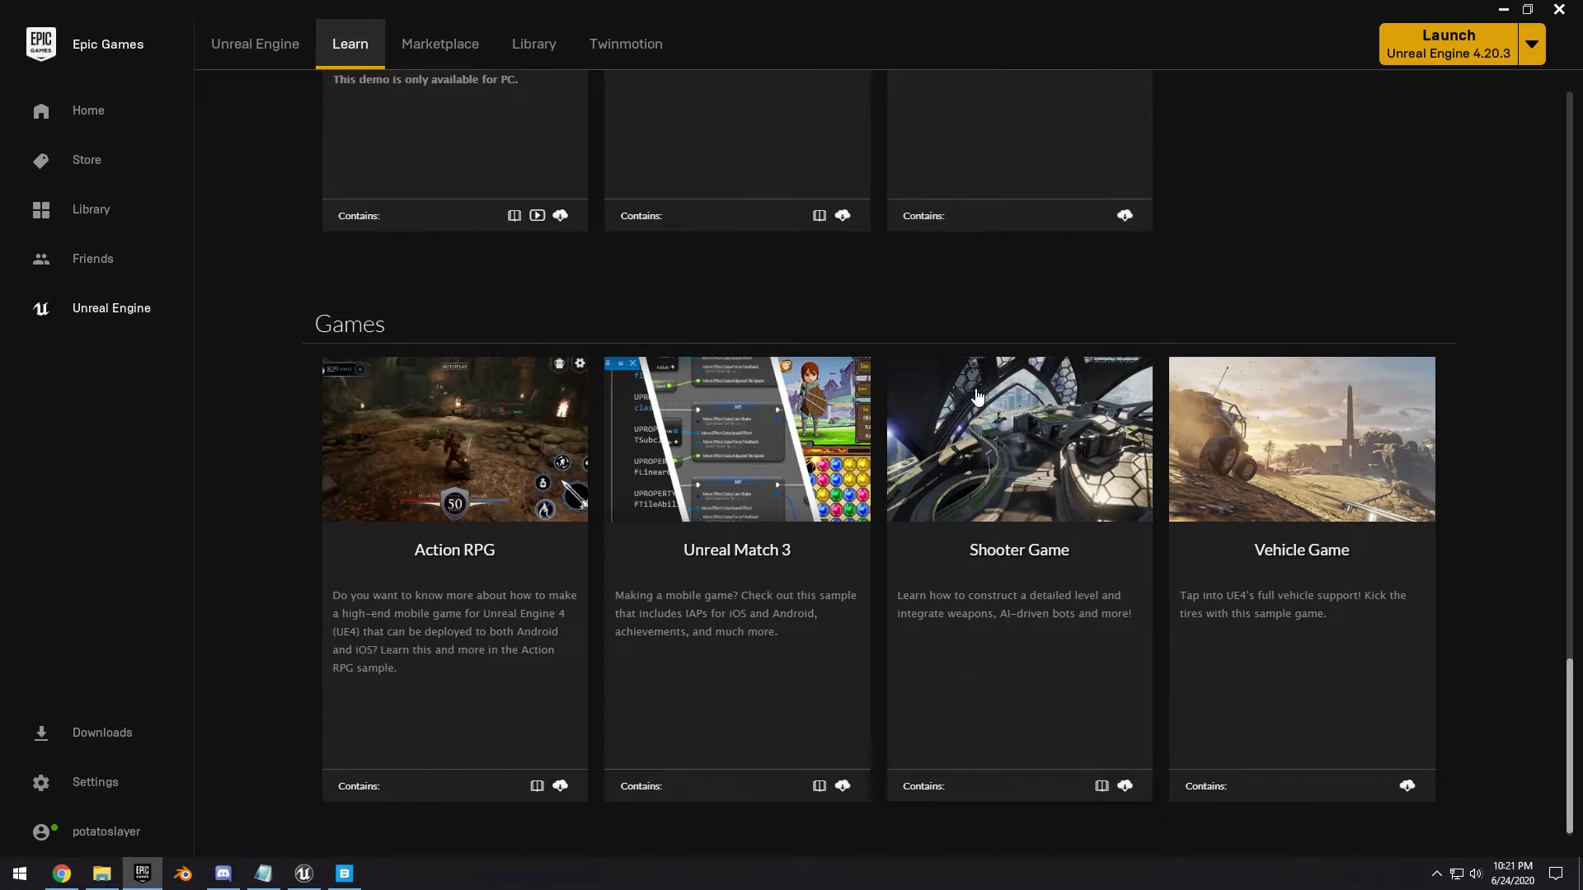
{"action": "left_click", "coordinate": [1290, 538]}
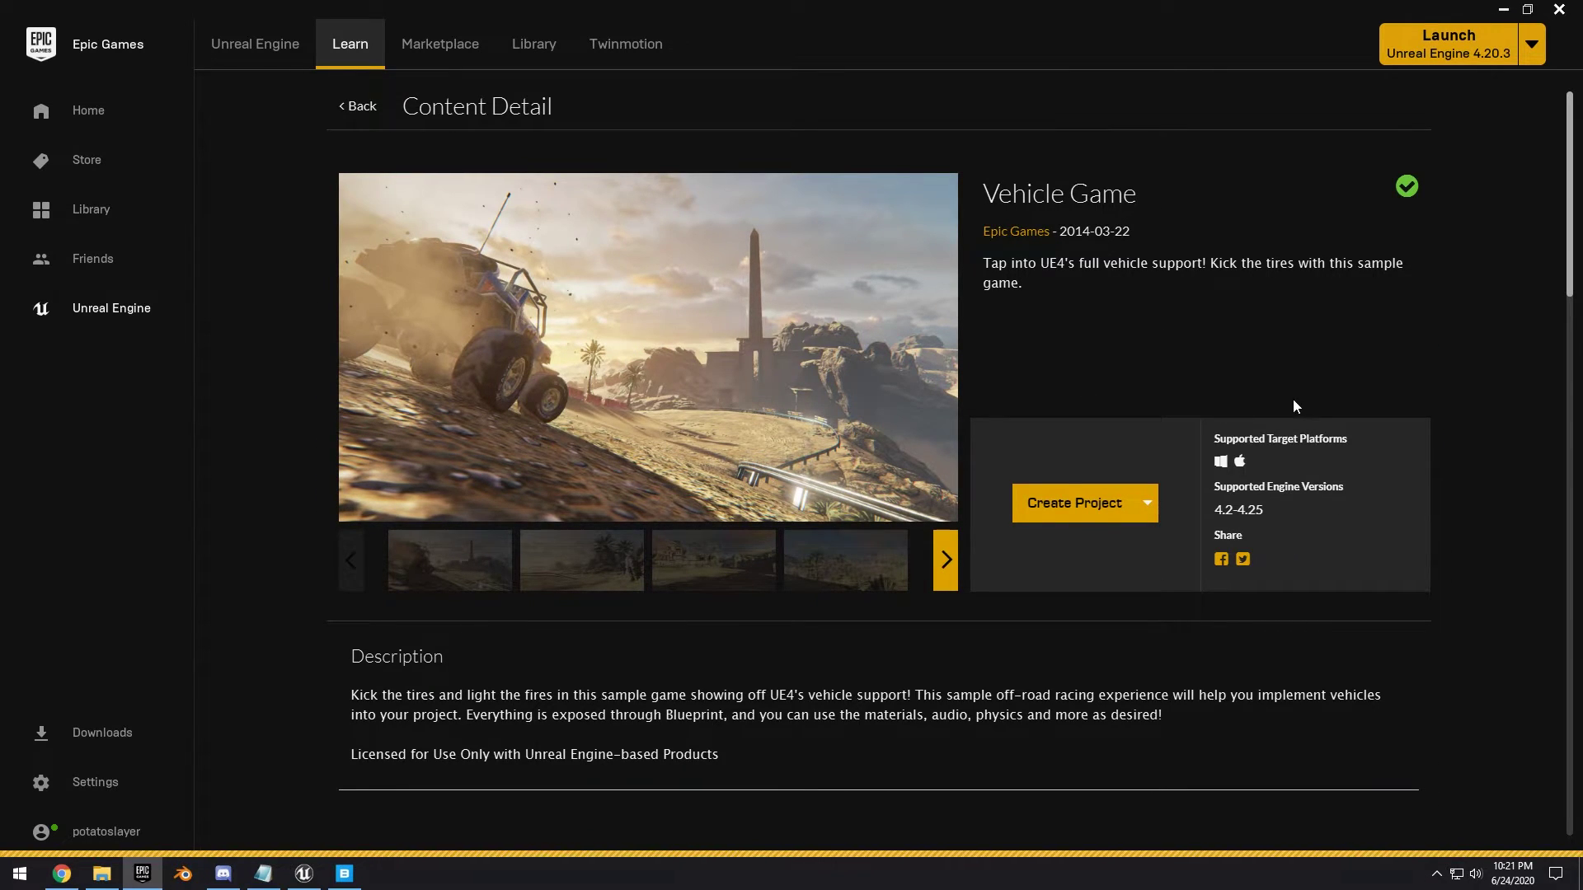
Look through the Vehicle Game's enlarged preview pictures
{"action": "left_click", "coordinate": [923, 485]}
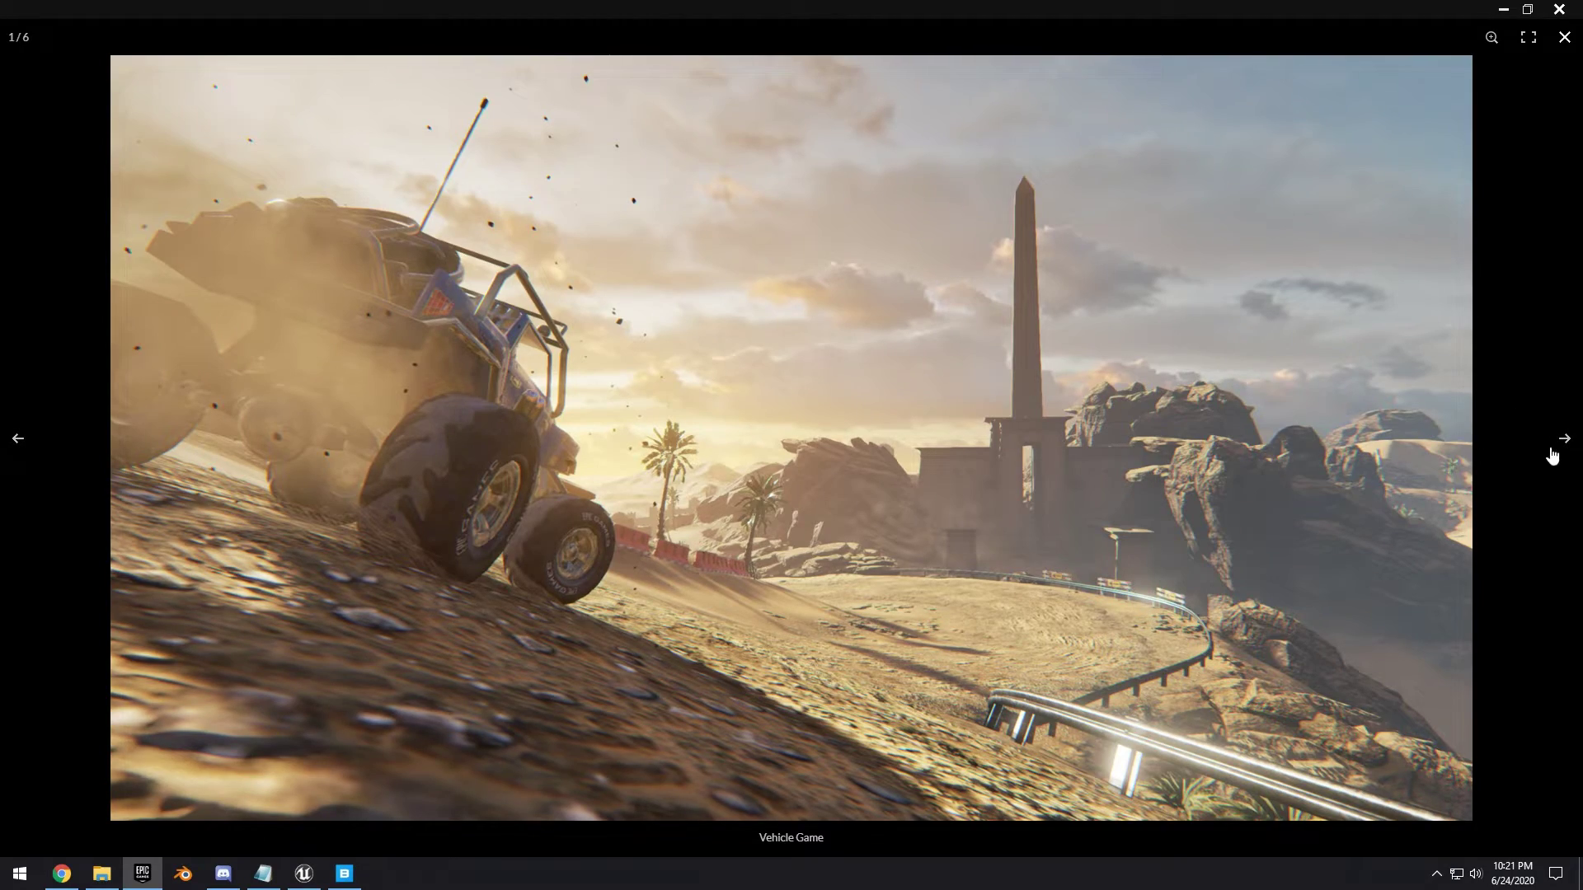
{"action": "left_click", "coordinate": [1562, 440]}
{"action": "left_click", "coordinate": [1559, 445]}
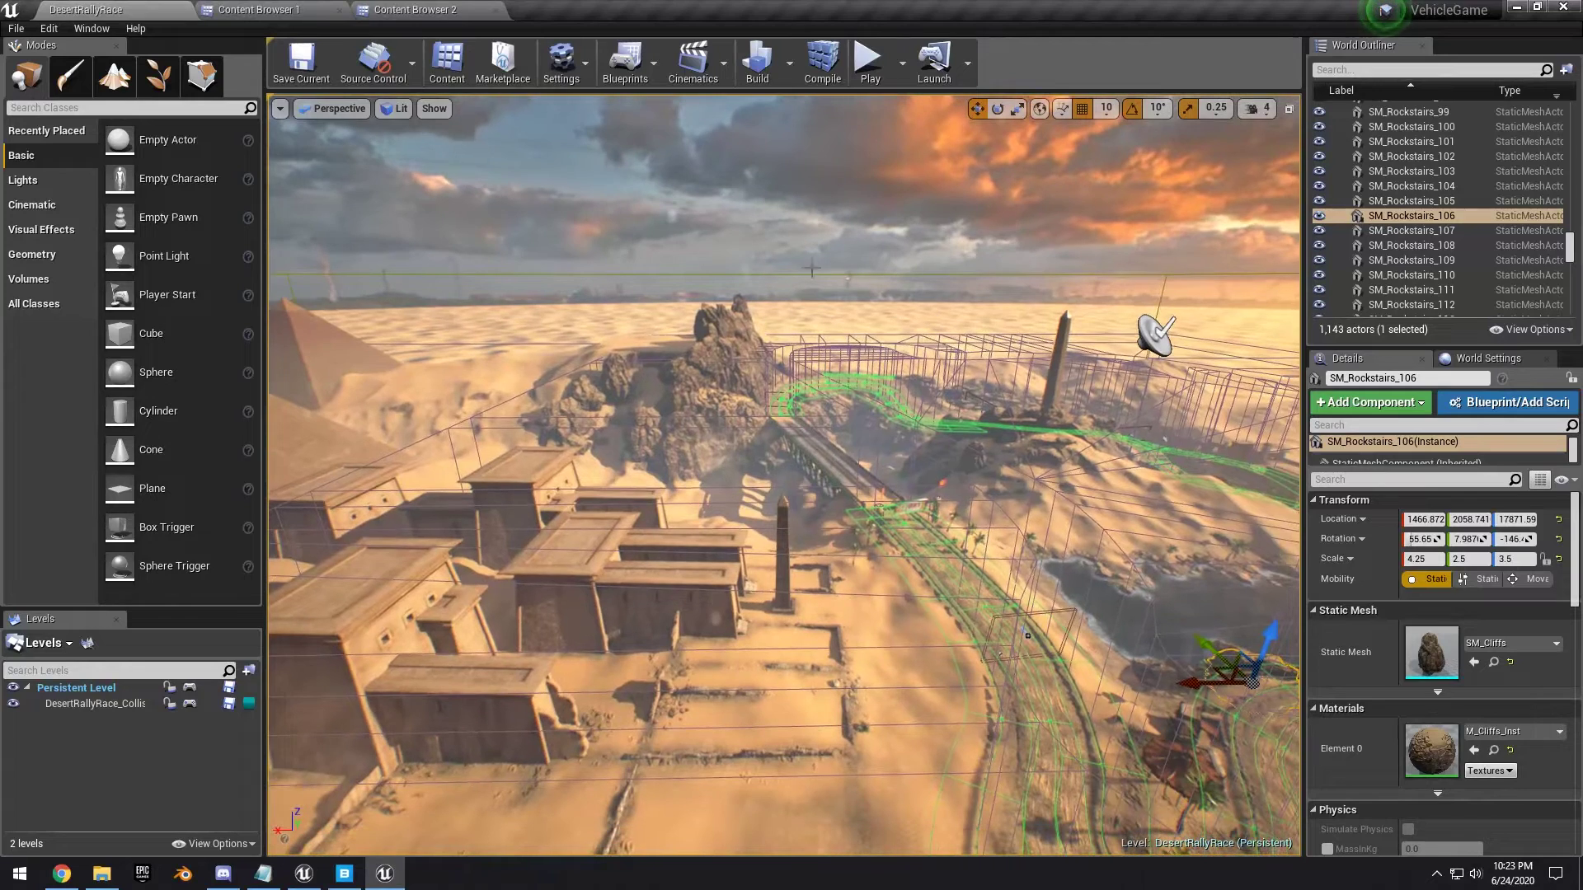
Open the Meshes folder under Assets in the VehicleGame project's content
{"action": "left_click", "coordinate": [415, 9]}
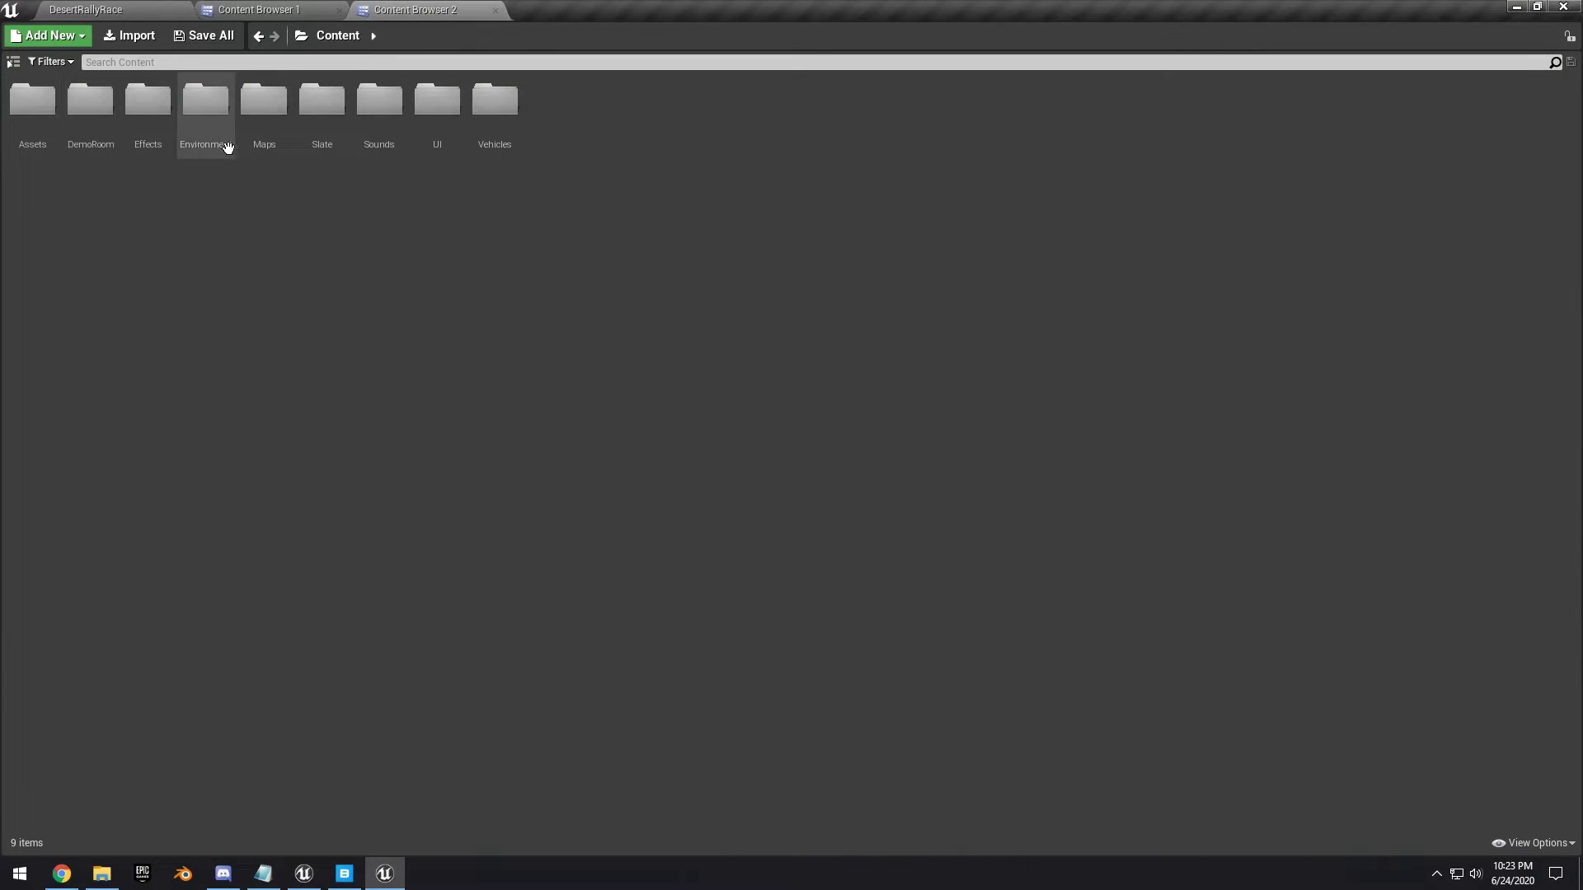
{"action": "double_click", "coordinate": [35, 141]}
{"action": "left_click", "coordinate": [35, 141]}
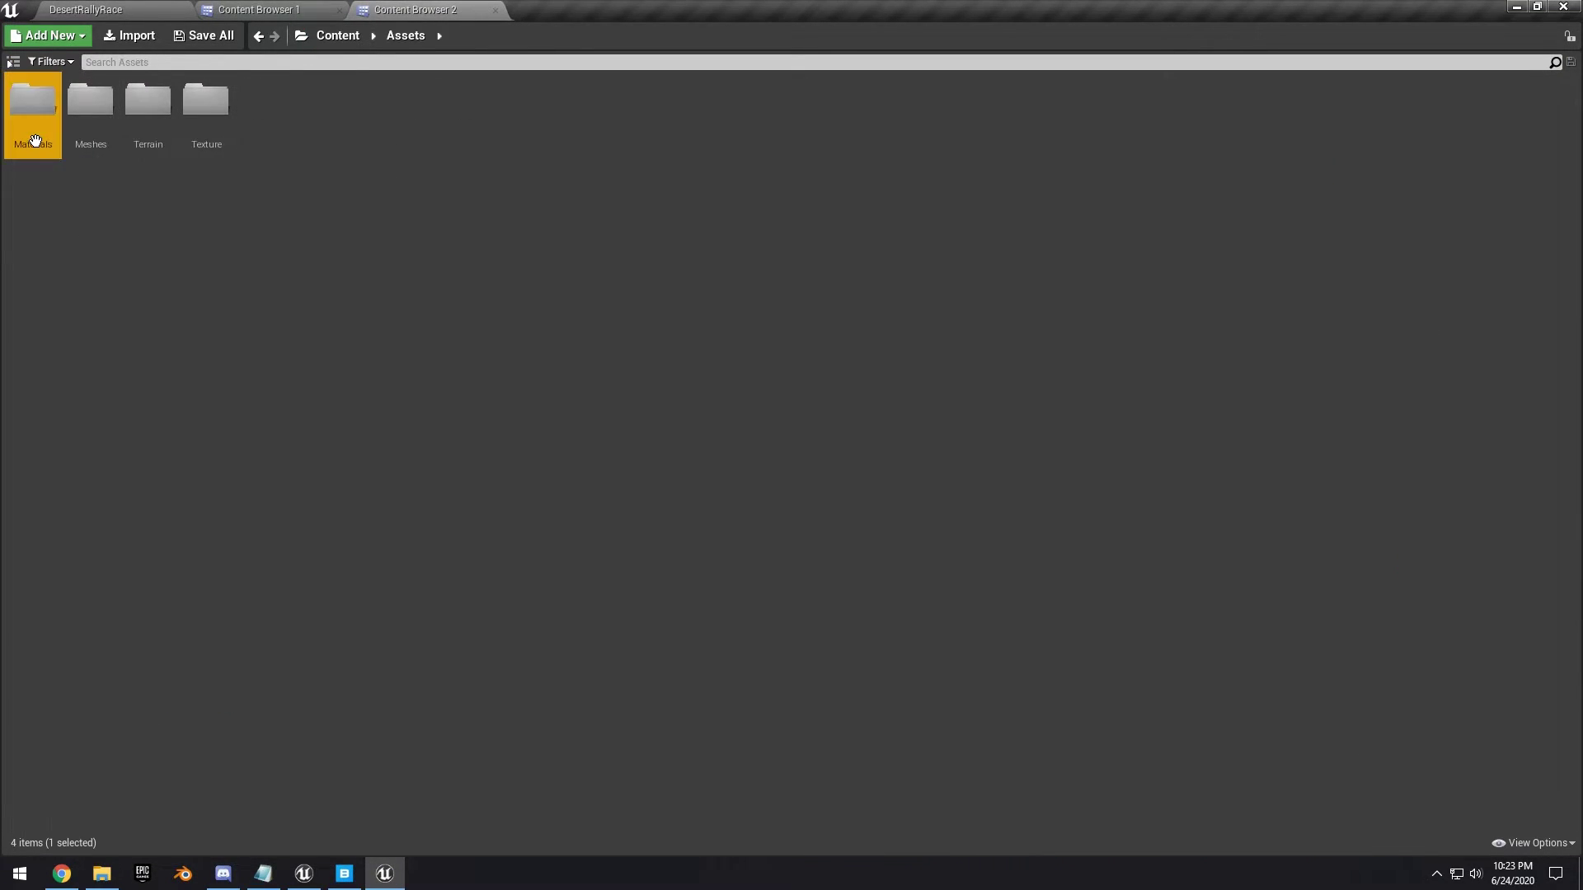
{"action": "left_click", "coordinate": [93, 119]}
{"action": "double_click", "coordinate": [92, 120]}
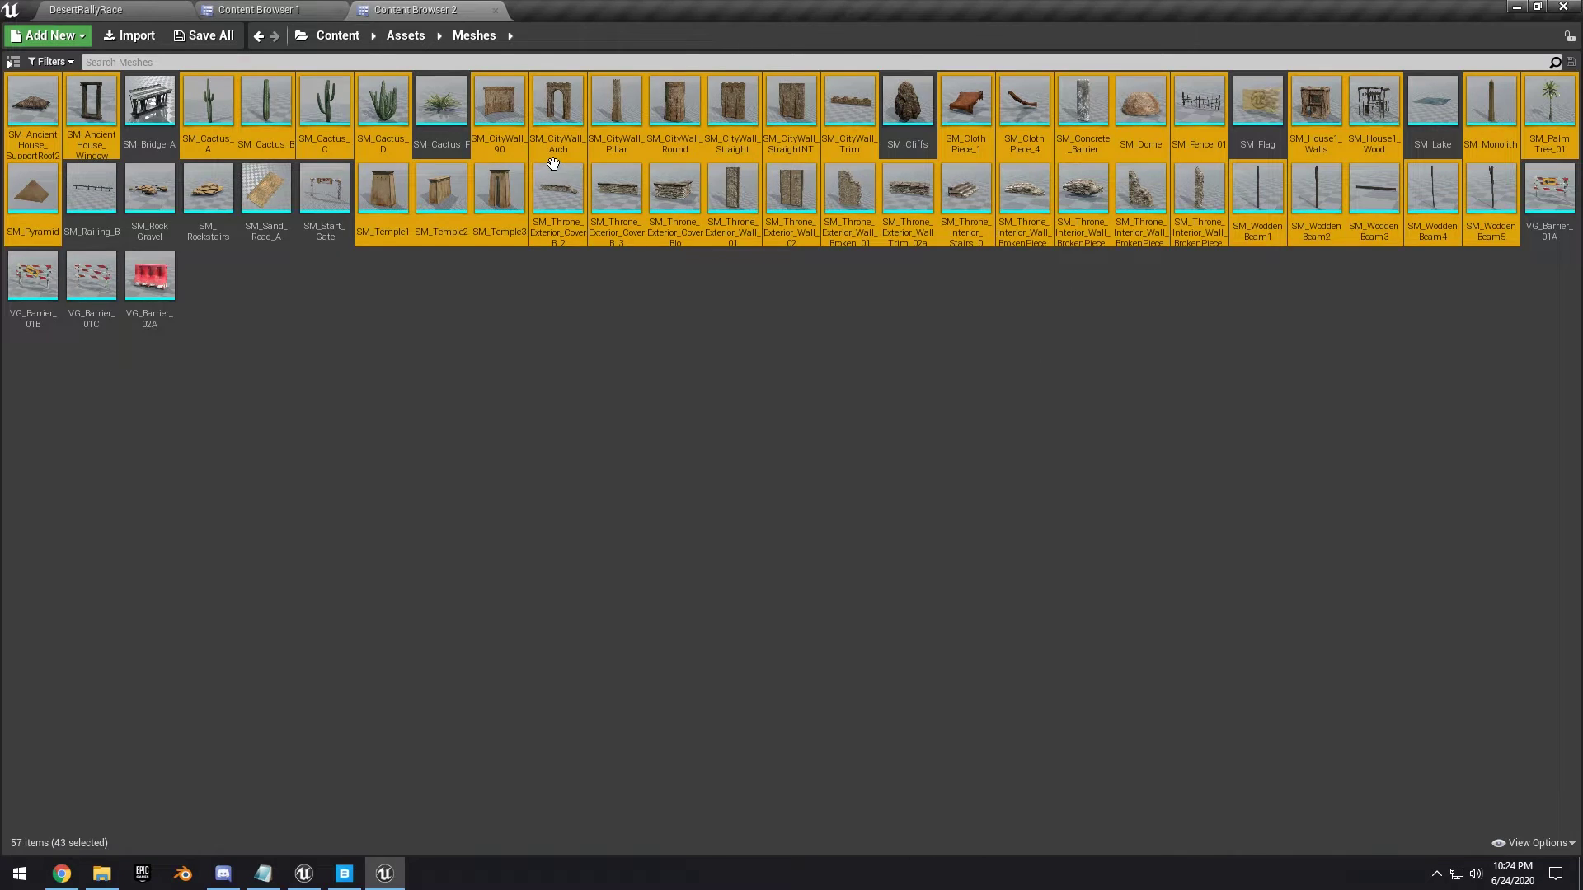
Migrate the selected cactus, palm, city wall, temple, pyramid, throne and wooden beam meshes into the DesertRuins project's Content folder
{"action": "right_click", "coordinate": [651, 197]}
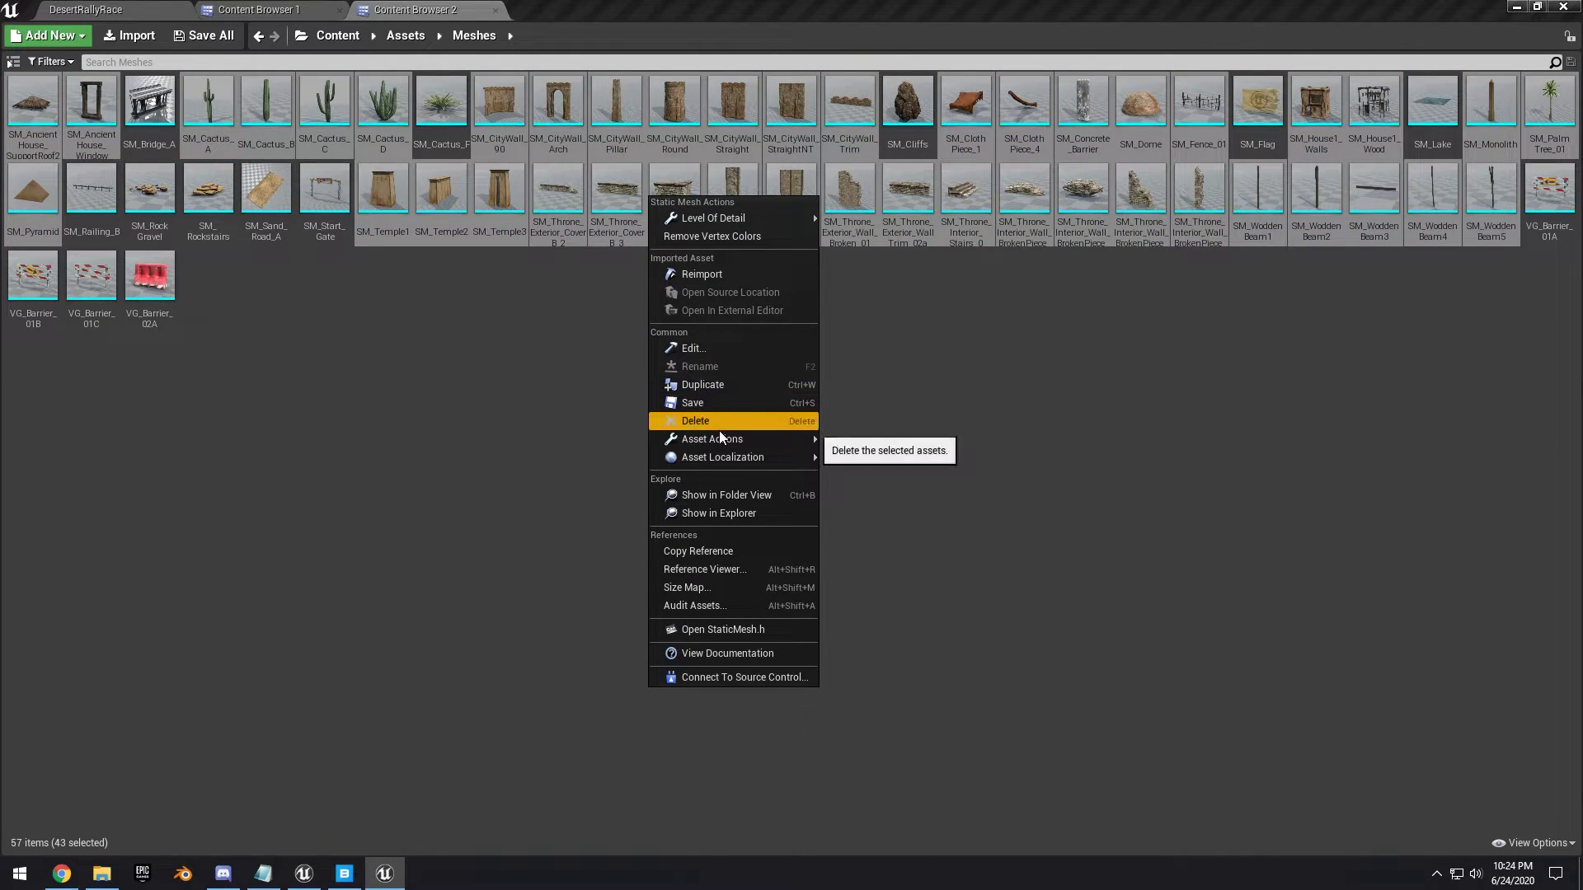
{"action": "mouse_move", "coordinate": [719, 437]}
{"action": "left_click", "coordinate": [884, 551]}
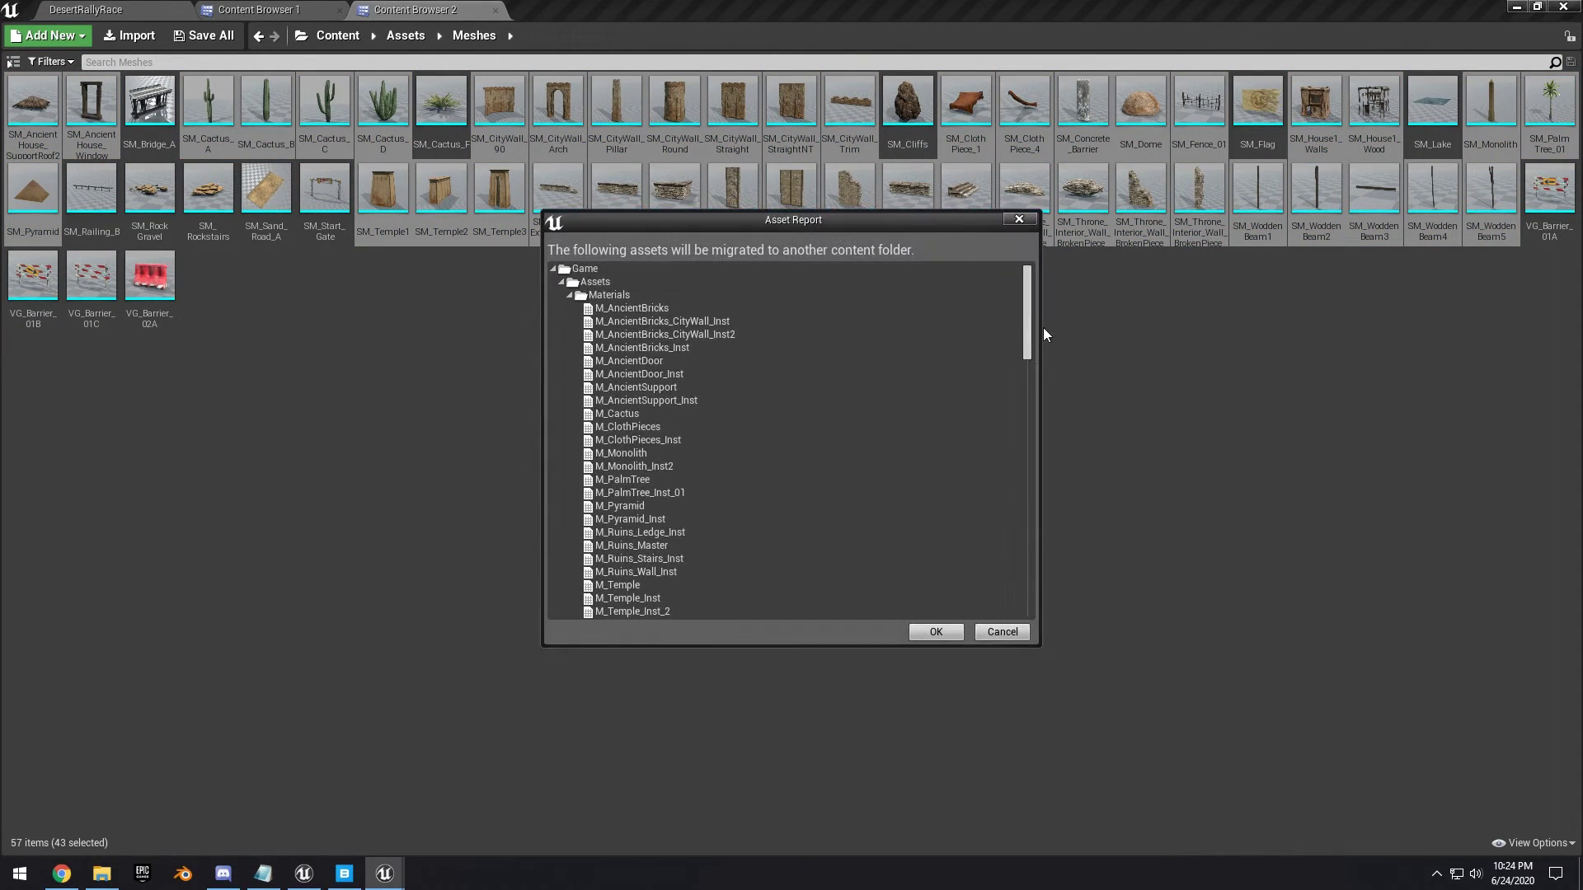
{"action": "left_click", "coordinate": [937, 639]}
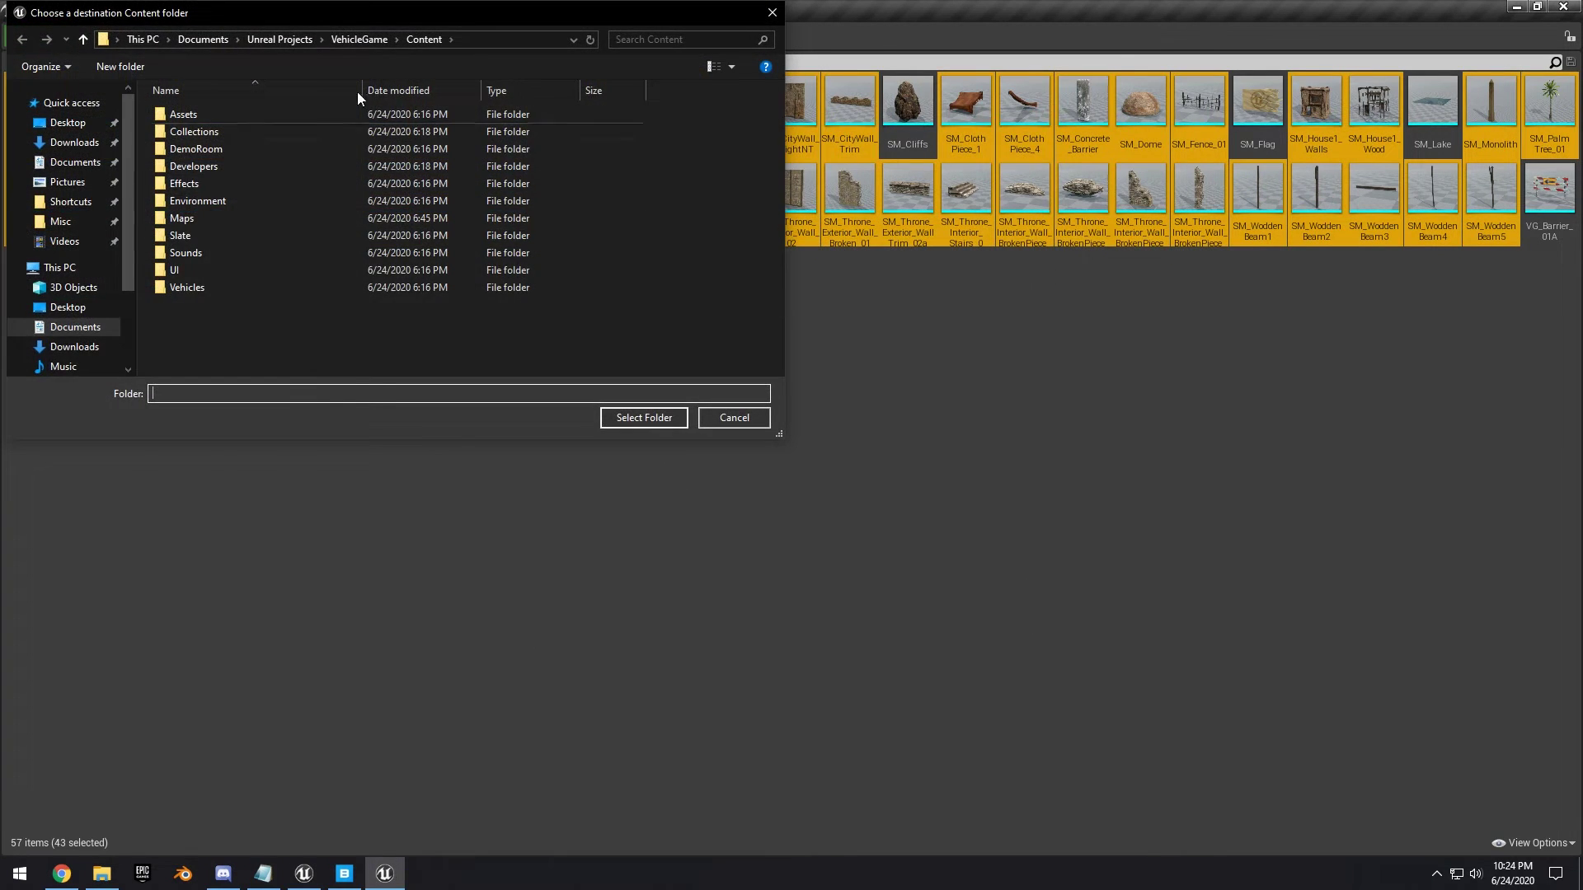
{"action": "left_click", "coordinate": [680, 105]}
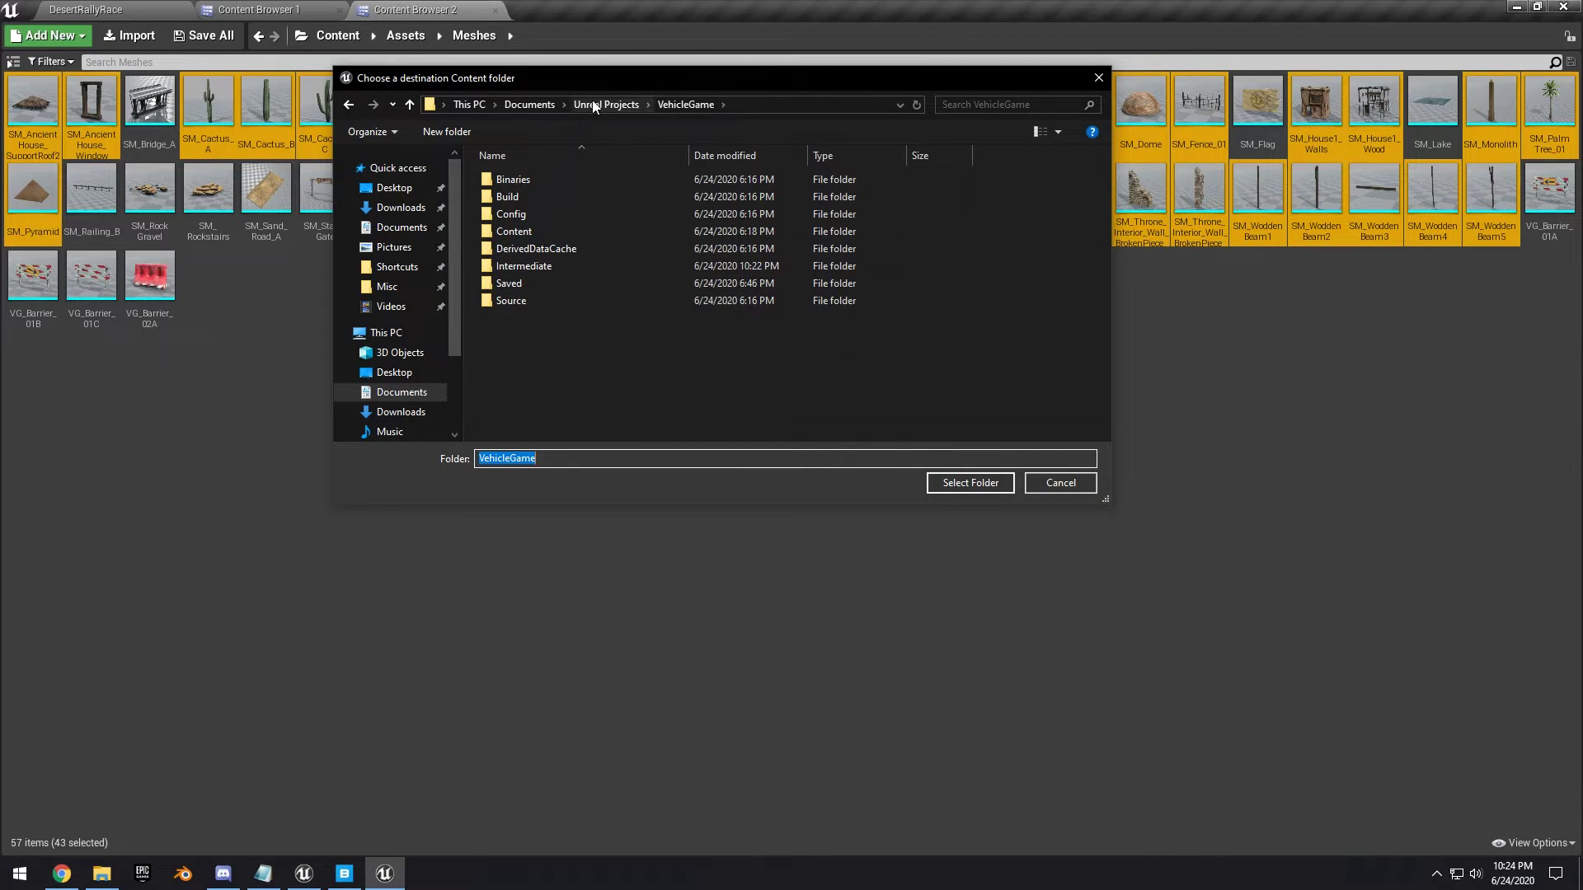
{"action": "left_click", "coordinate": [598, 104]}
{"action": "left_click", "coordinate": [557, 198]}
{"action": "double_click", "coordinate": [558, 196]}
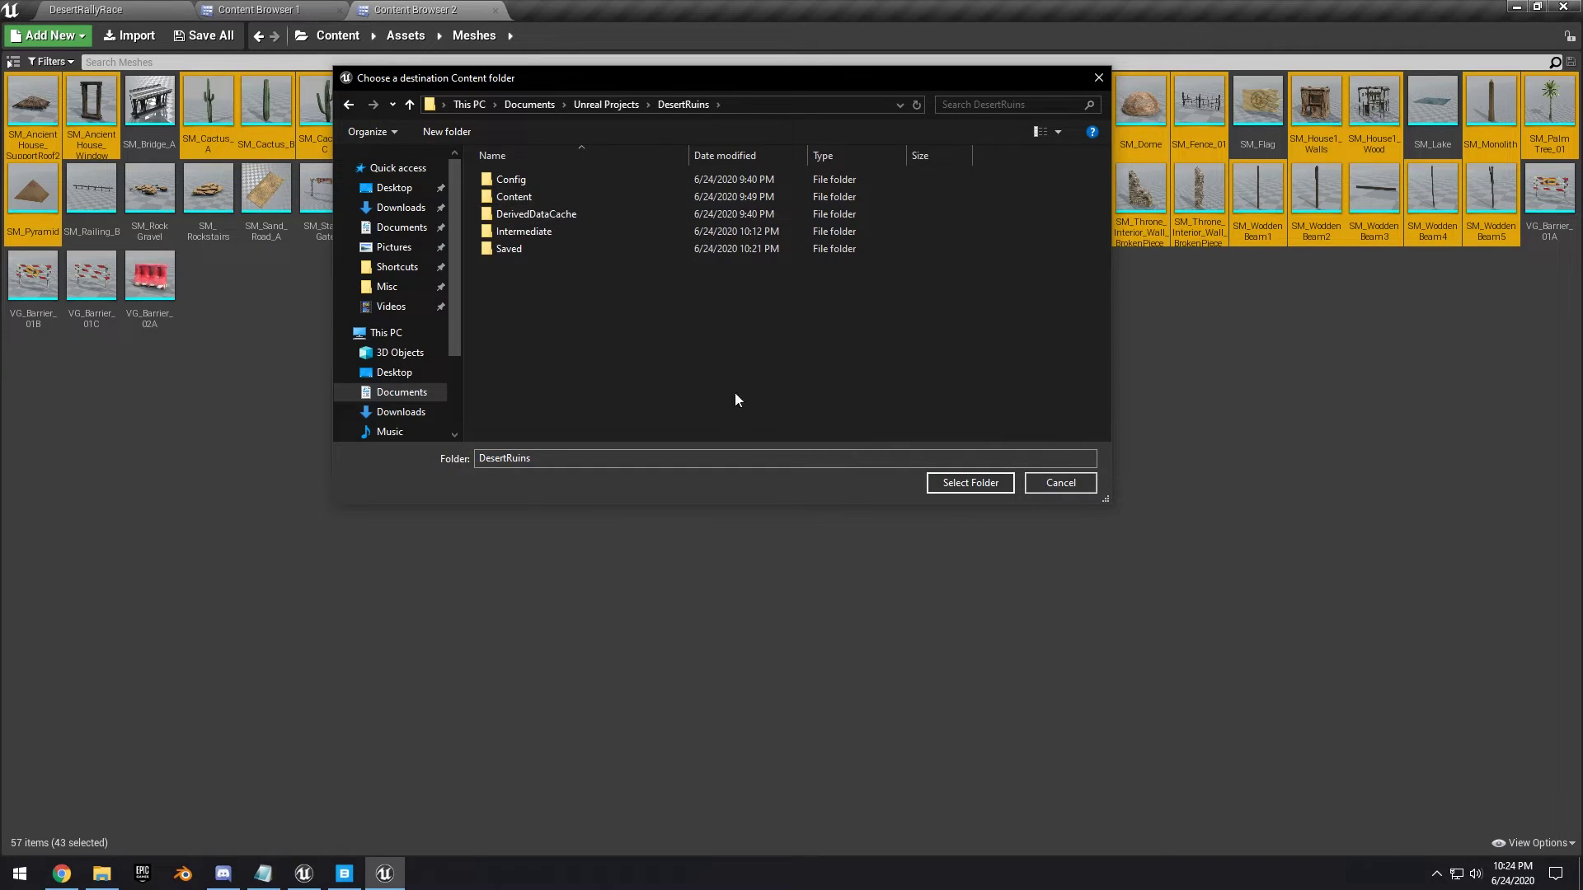
{"action": "double_click", "coordinate": [521, 203]}
{"action": "left_click", "coordinate": [955, 486]}
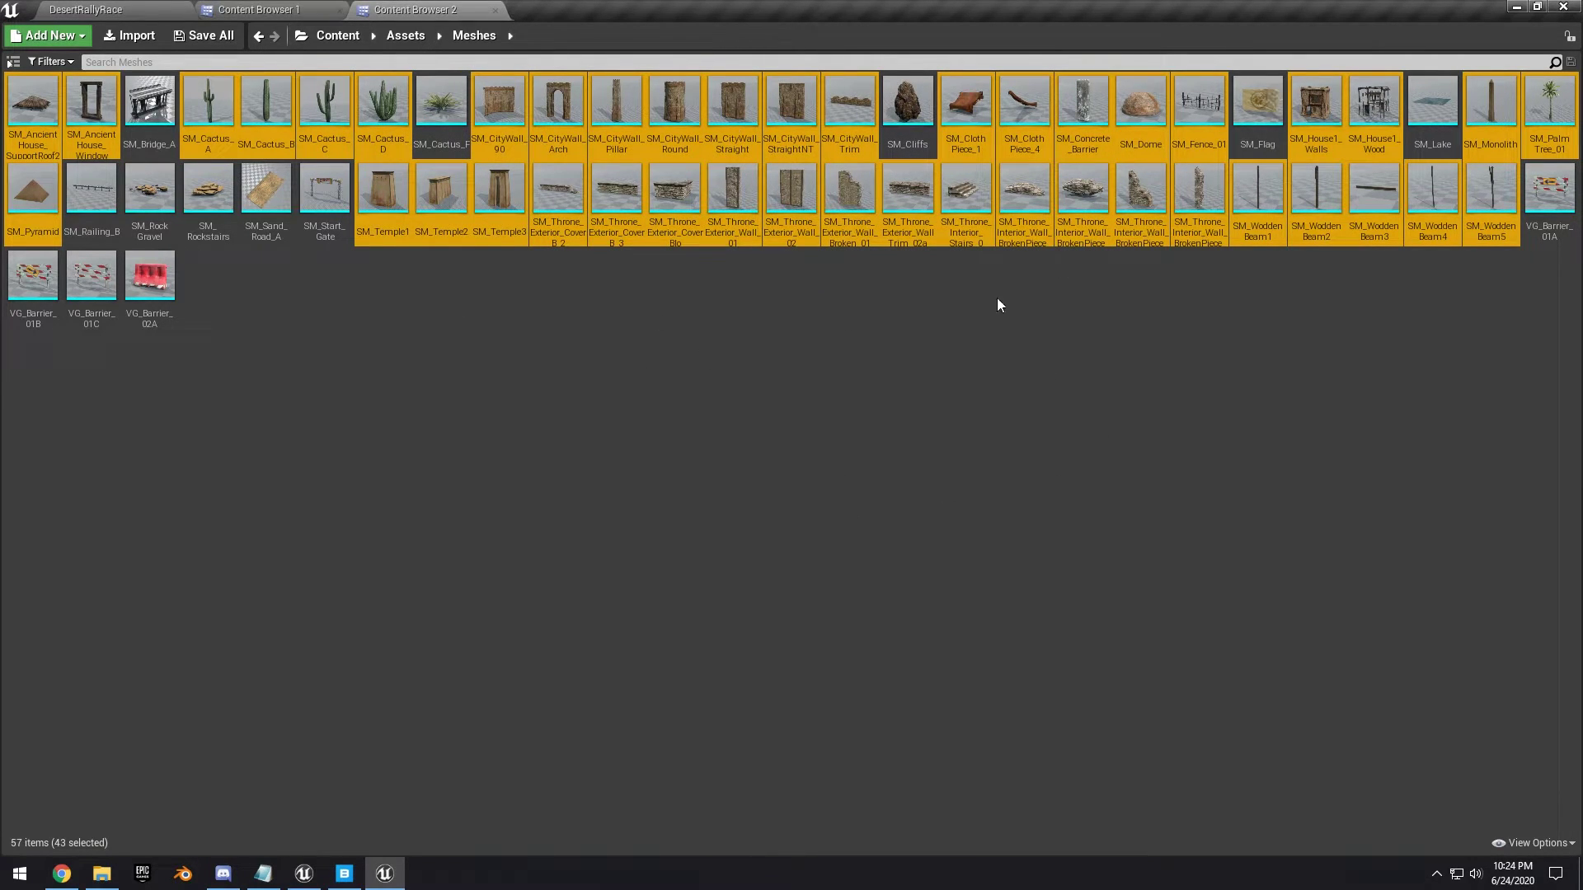
Switch to the DesertRuins project and check the migrated meshes in its Assets folder
{"action": "left_click", "coordinate": [305, 874]}
{"action": "left_click", "coordinate": [272, 12]}
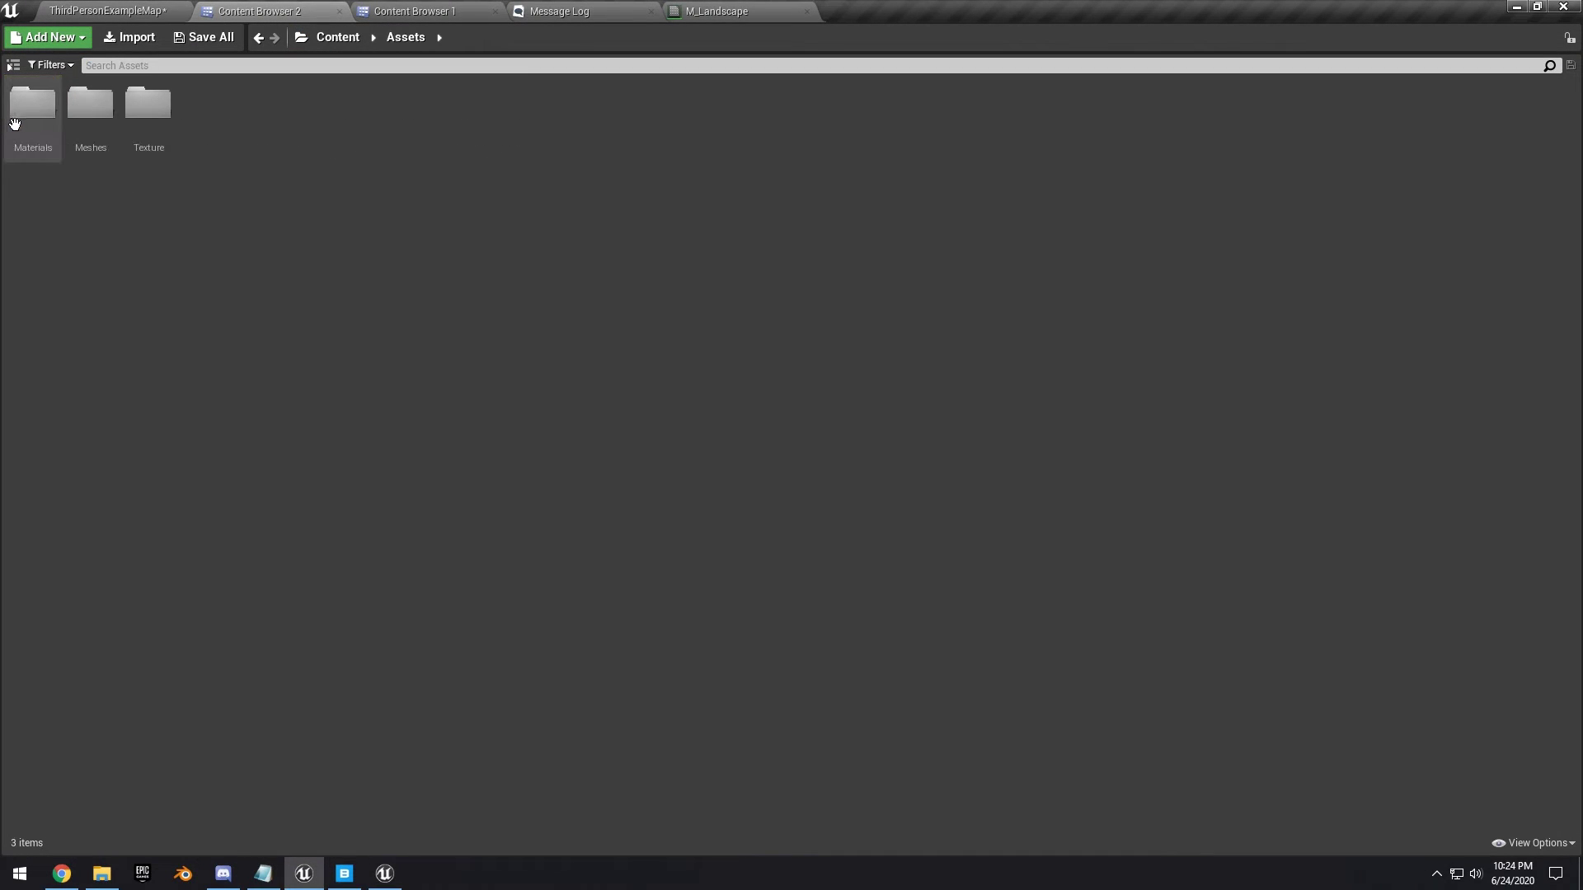
{"action": "double_click", "coordinate": [91, 129]}
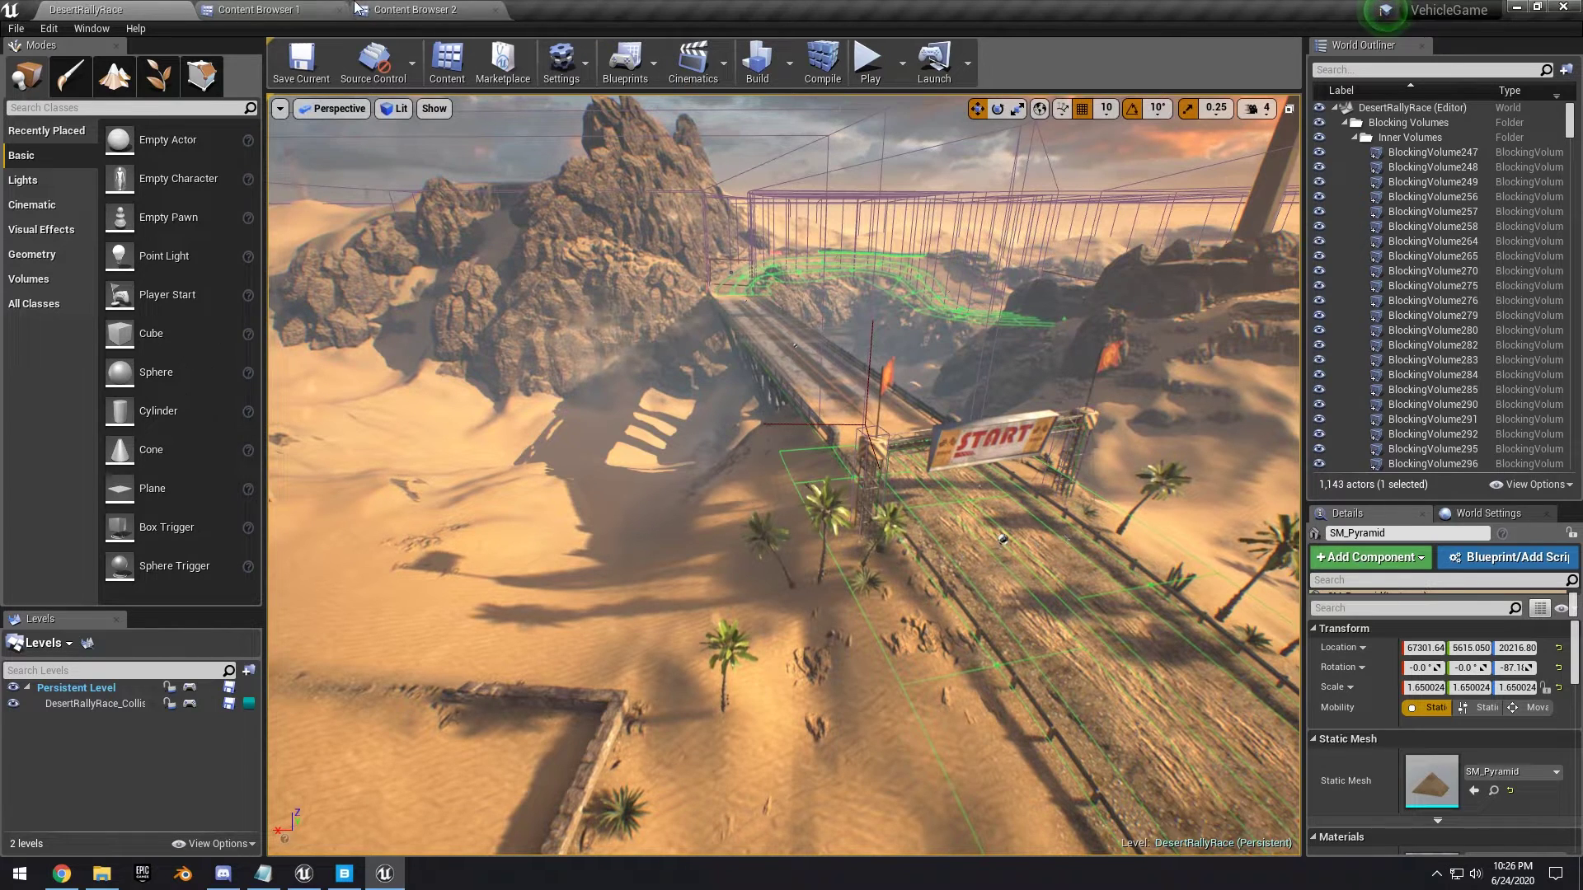
Migrate the T_SandDunes_N texture from VehicleGame's Assets/Texture folder into the DesertRuins project's Content folder
{"action": "left_click", "coordinate": [317, 7]}
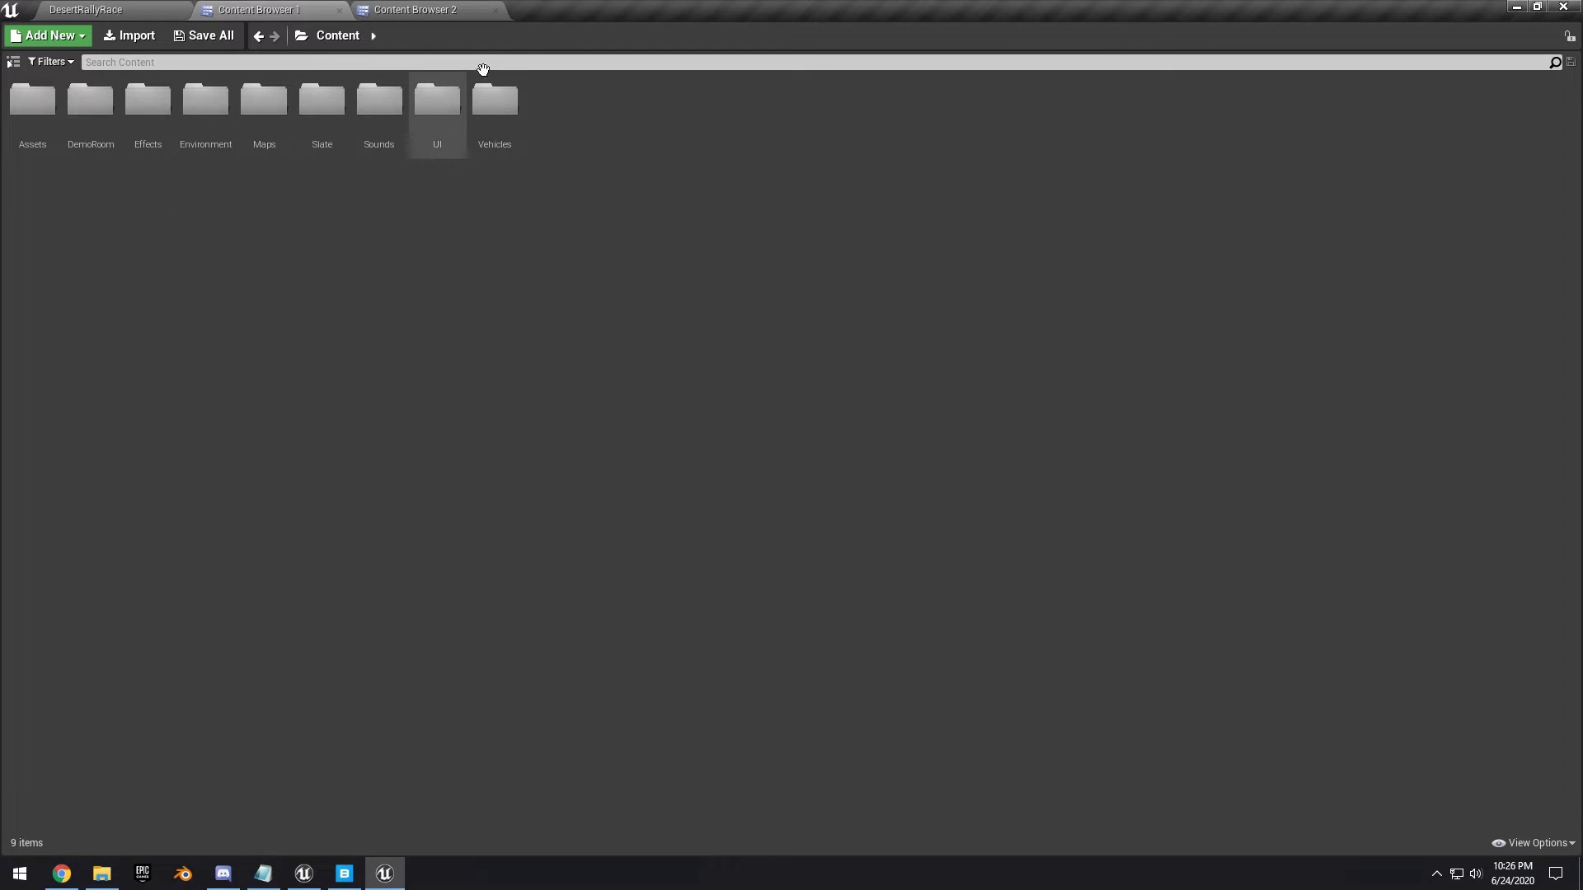
{"action": "double_click", "coordinate": [17, 136]}
{"action": "double_click", "coordinate": [188, 132]}
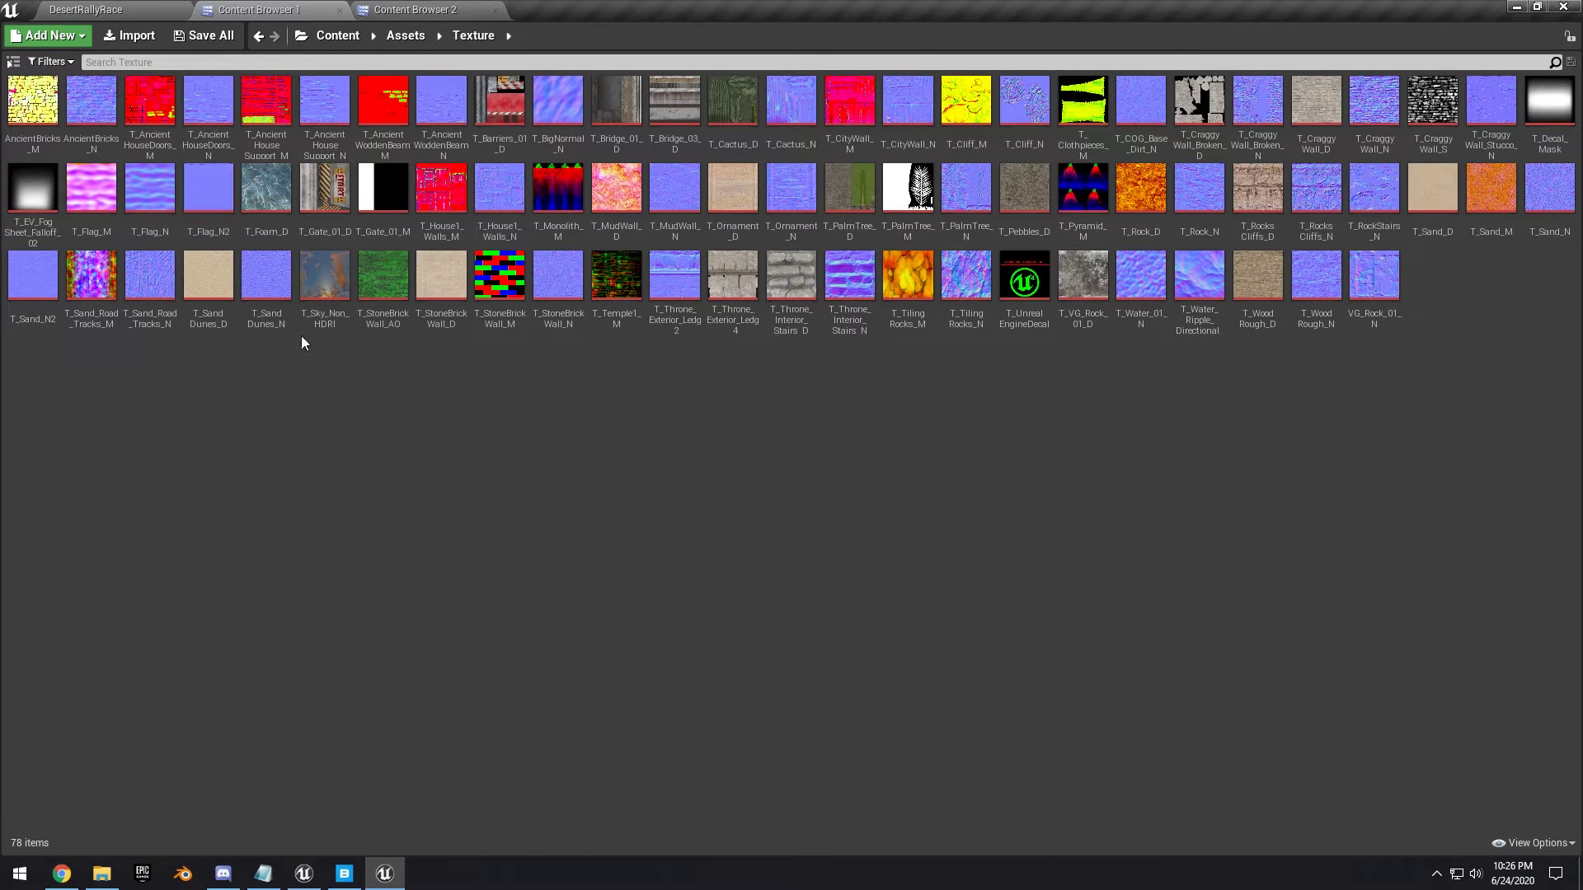
{"action": "left_click", "coordinate": [266, 279]}
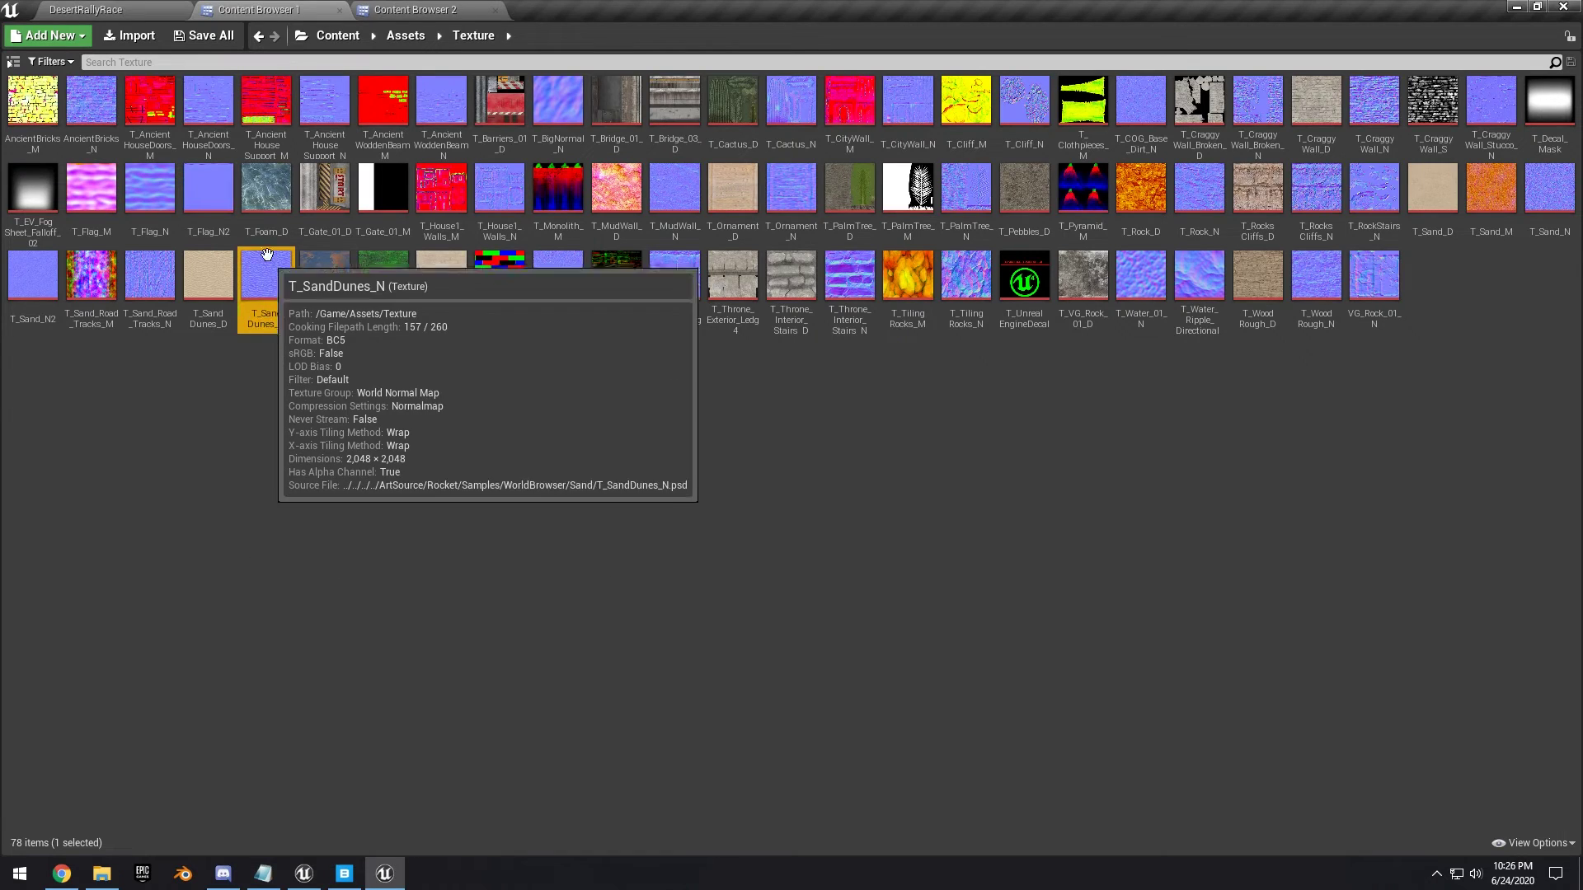
{"action": "right_click", "coordinate": [281, 292]}
{"action": "mouse_move", "coordinate": [403, 551]}
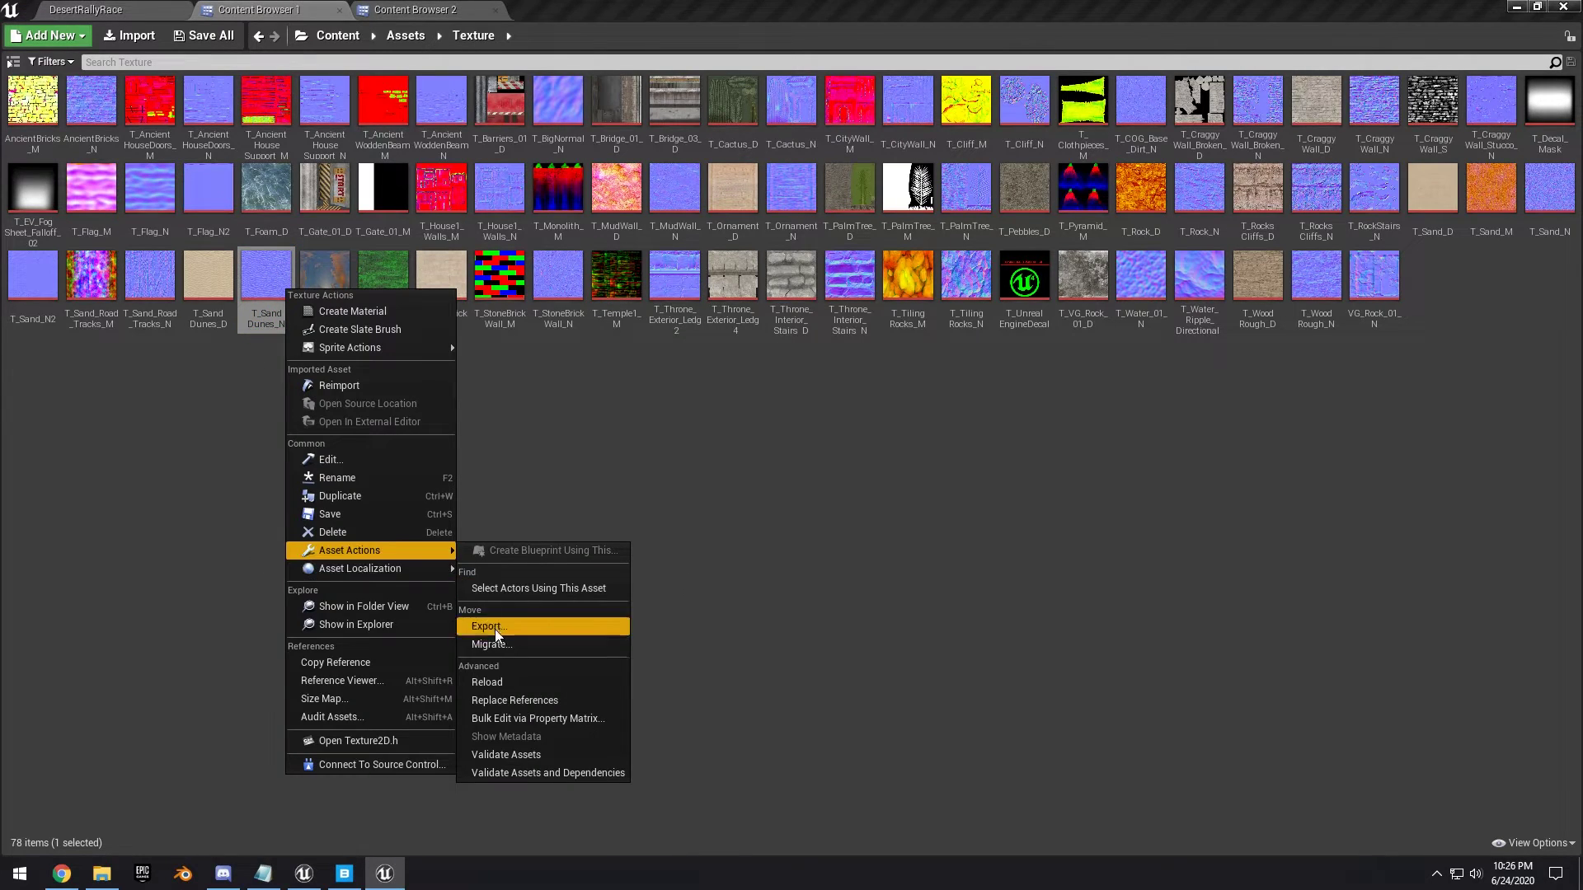
{"action": "left_click", "coordinate": [493, 644]}
{"action": "key", "text": "Return"}
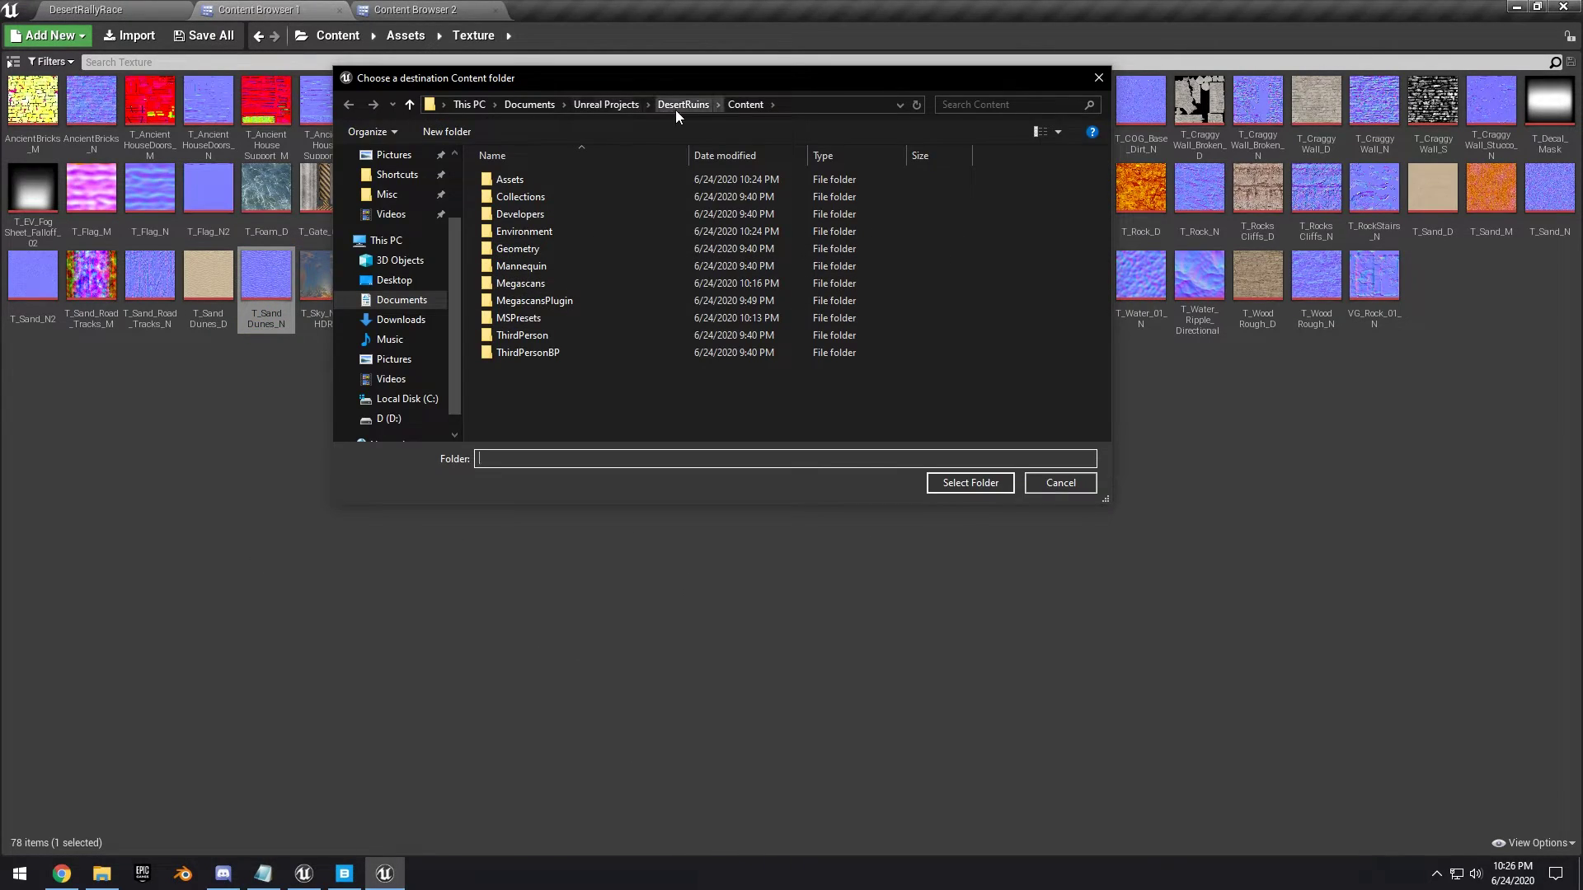
{"action": "left_click", "coordinate": [949, 485]}
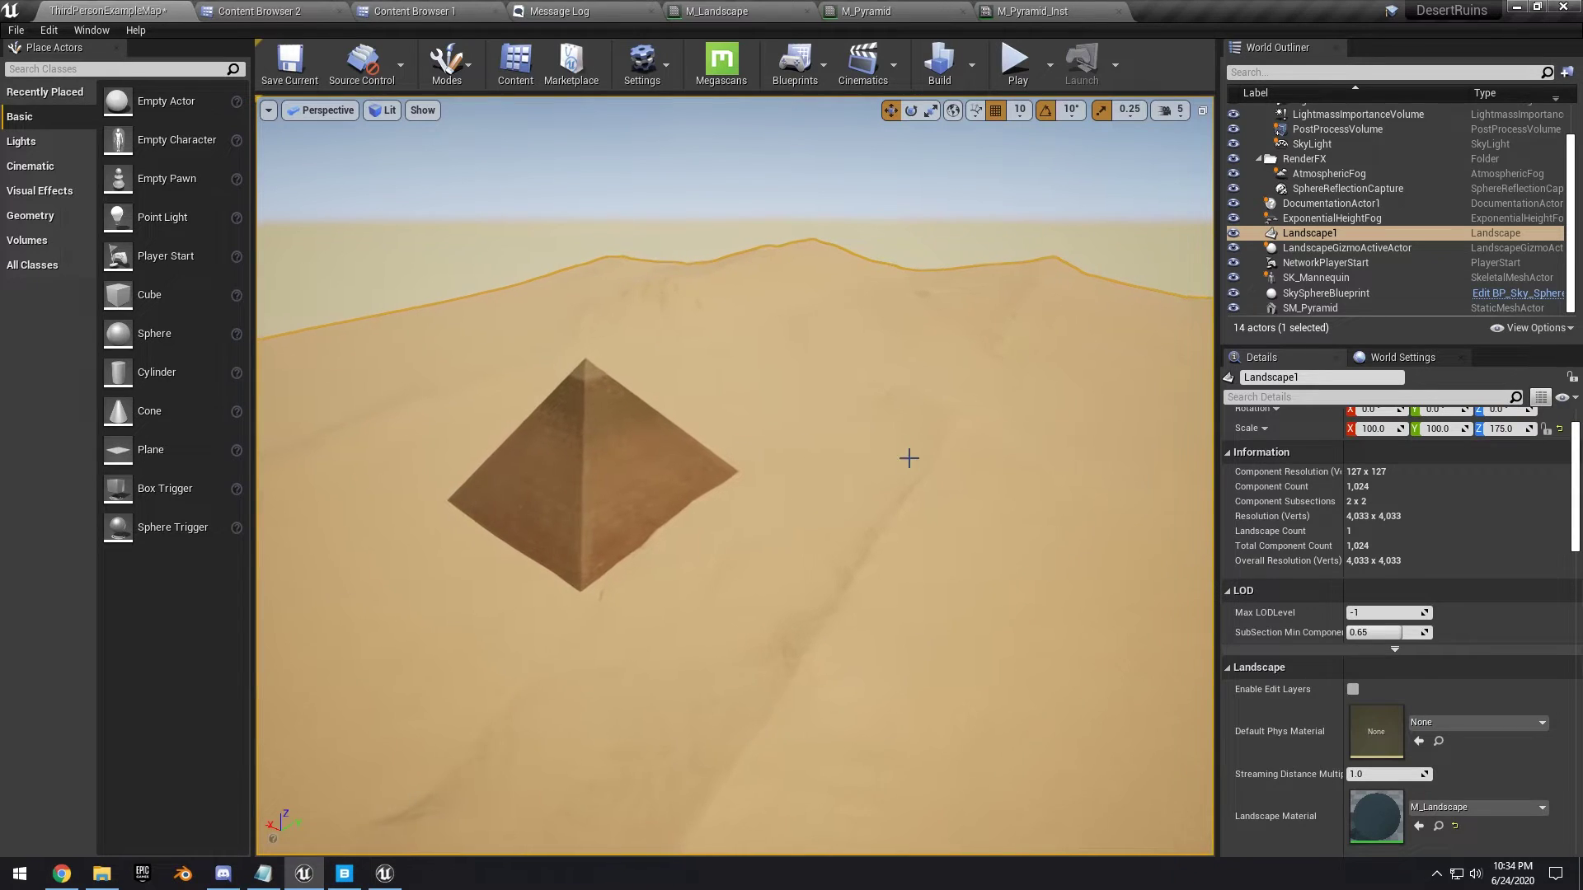
Open the landscape's M_Landscape material for editing from the DesertRuins level
{"action": "scroll", "coordinate": [907, 466], "scroll_direction": "up", "scroll_amount": 4}
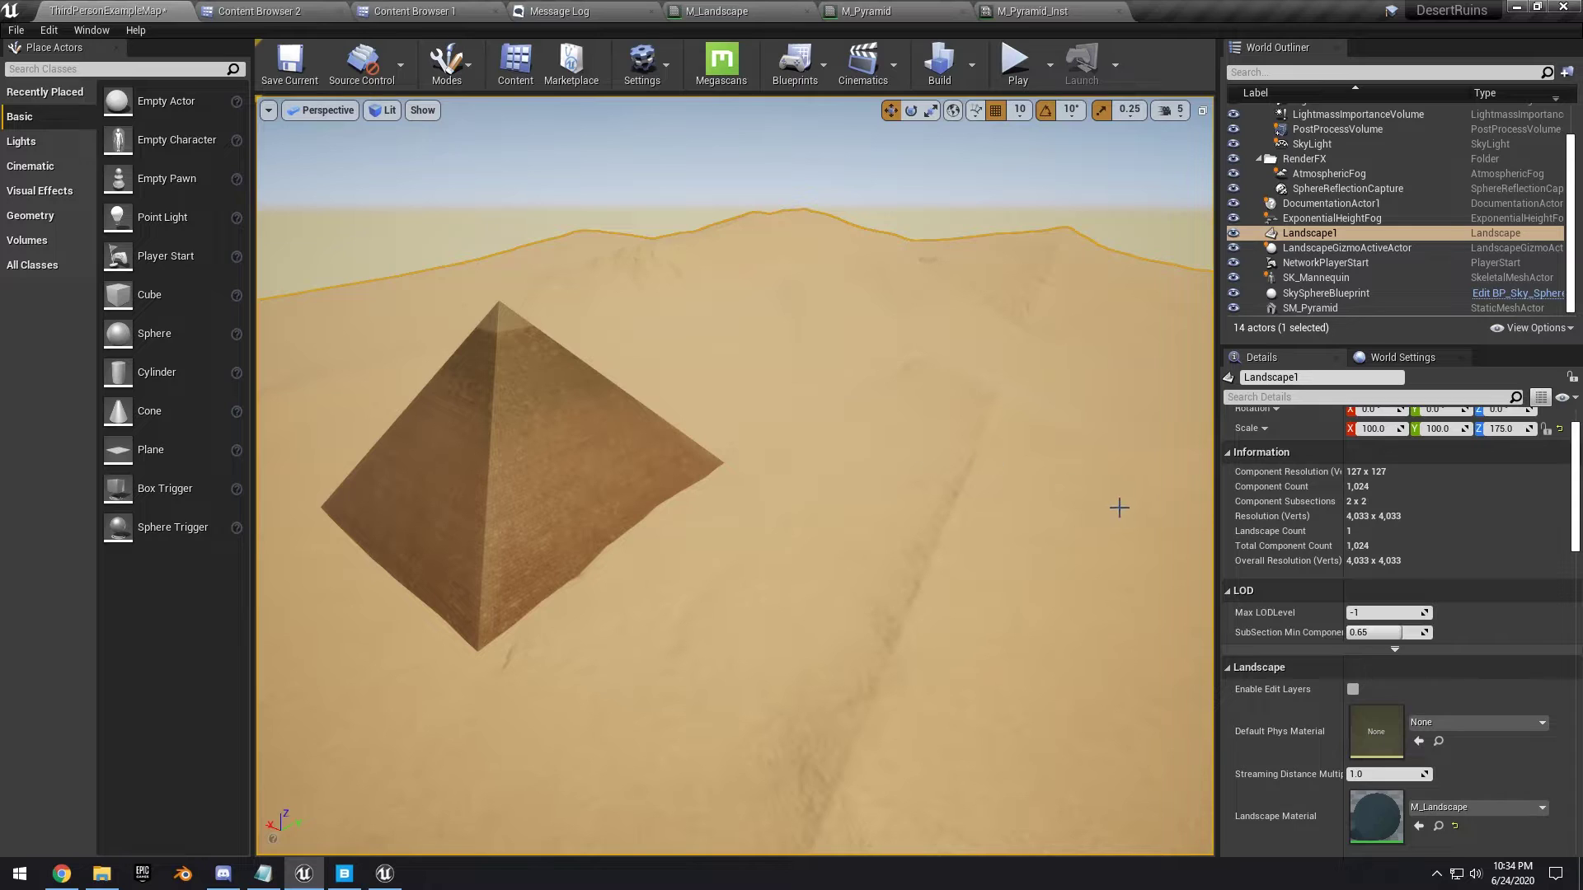
{"action": "left_click", "coordinate": [1439, 827]}
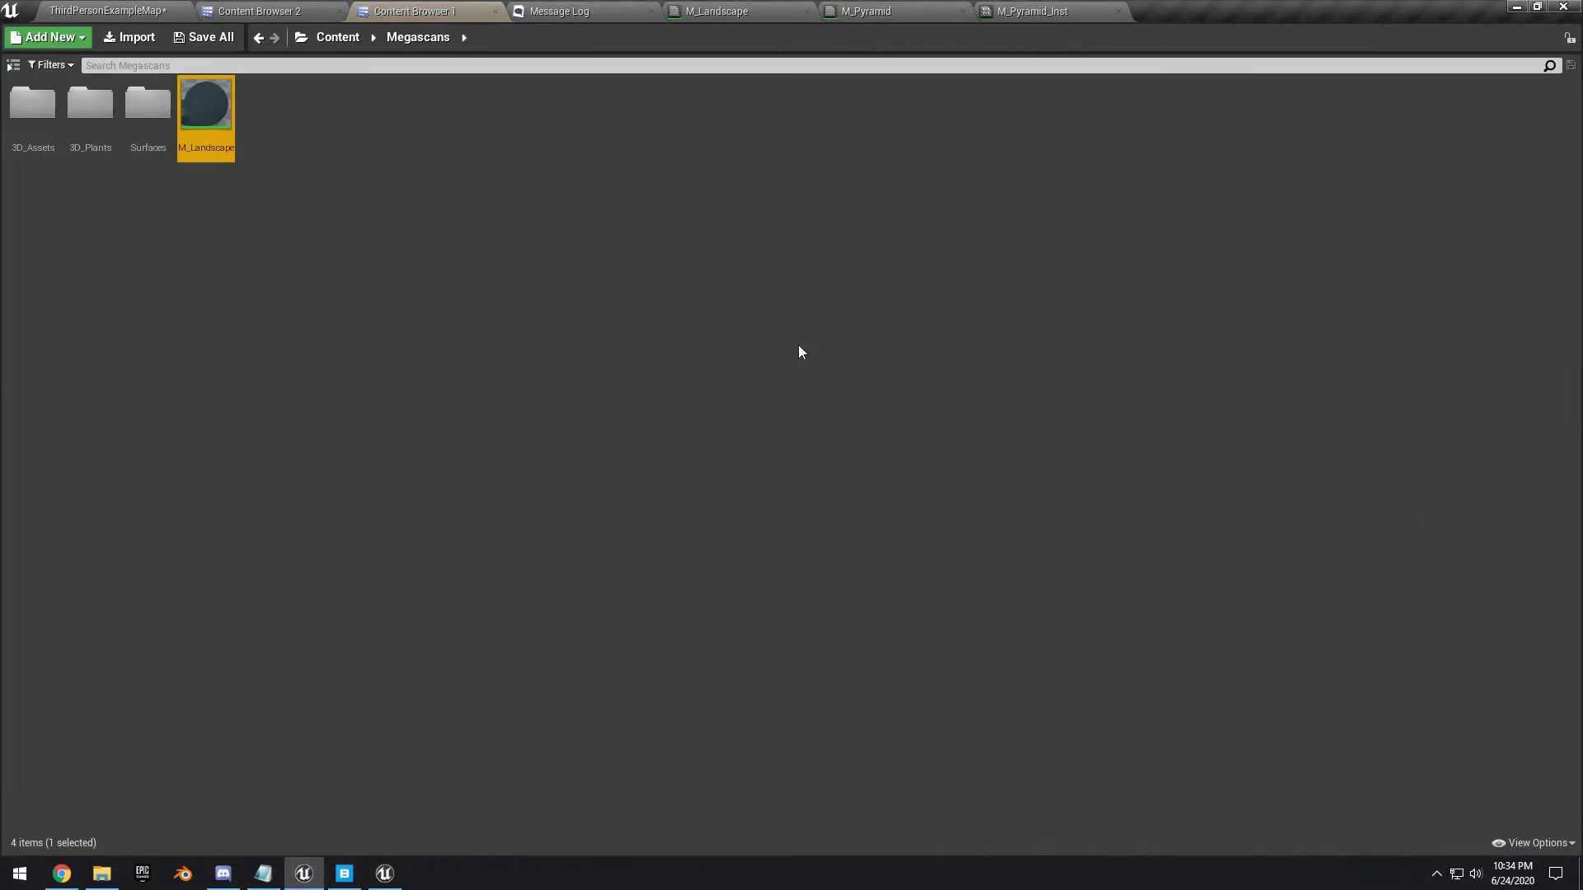
{"action": "double_click", "coordinate": [219, 142]}
Add the T_SandDunes_N texture from Assets/Texture to the M_Landscape graph as a Texture Sample near the other normal maps
{"action": "left_click", "coordinate": [387, 8]}
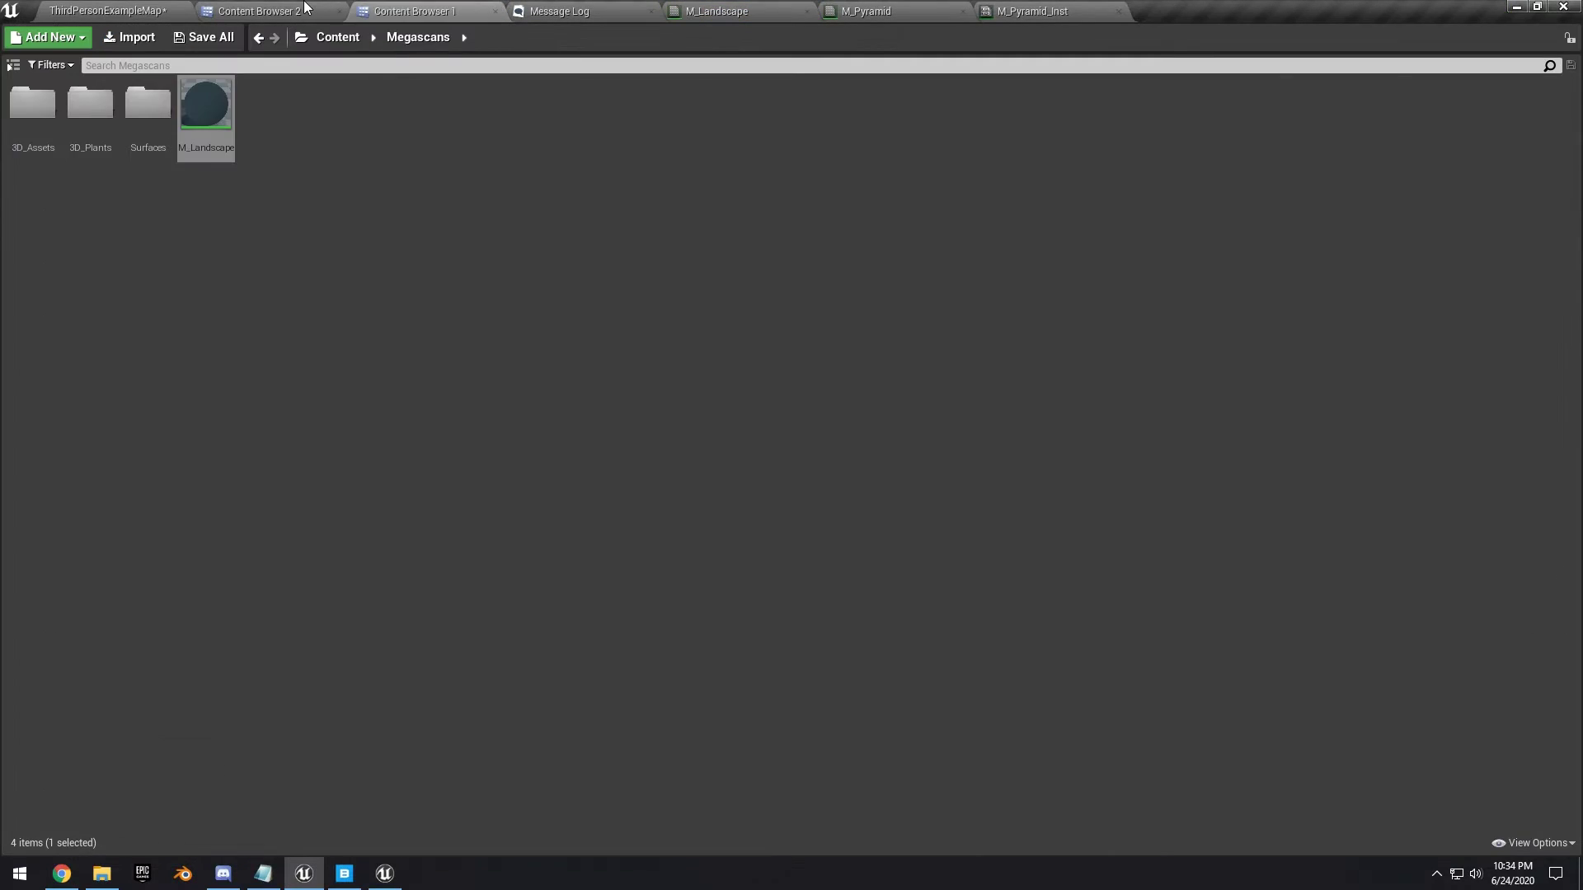
{"action": "left_click", "coordinate": [330, 11]}
{"action": "left_click", "coordinate": [405, 37]}
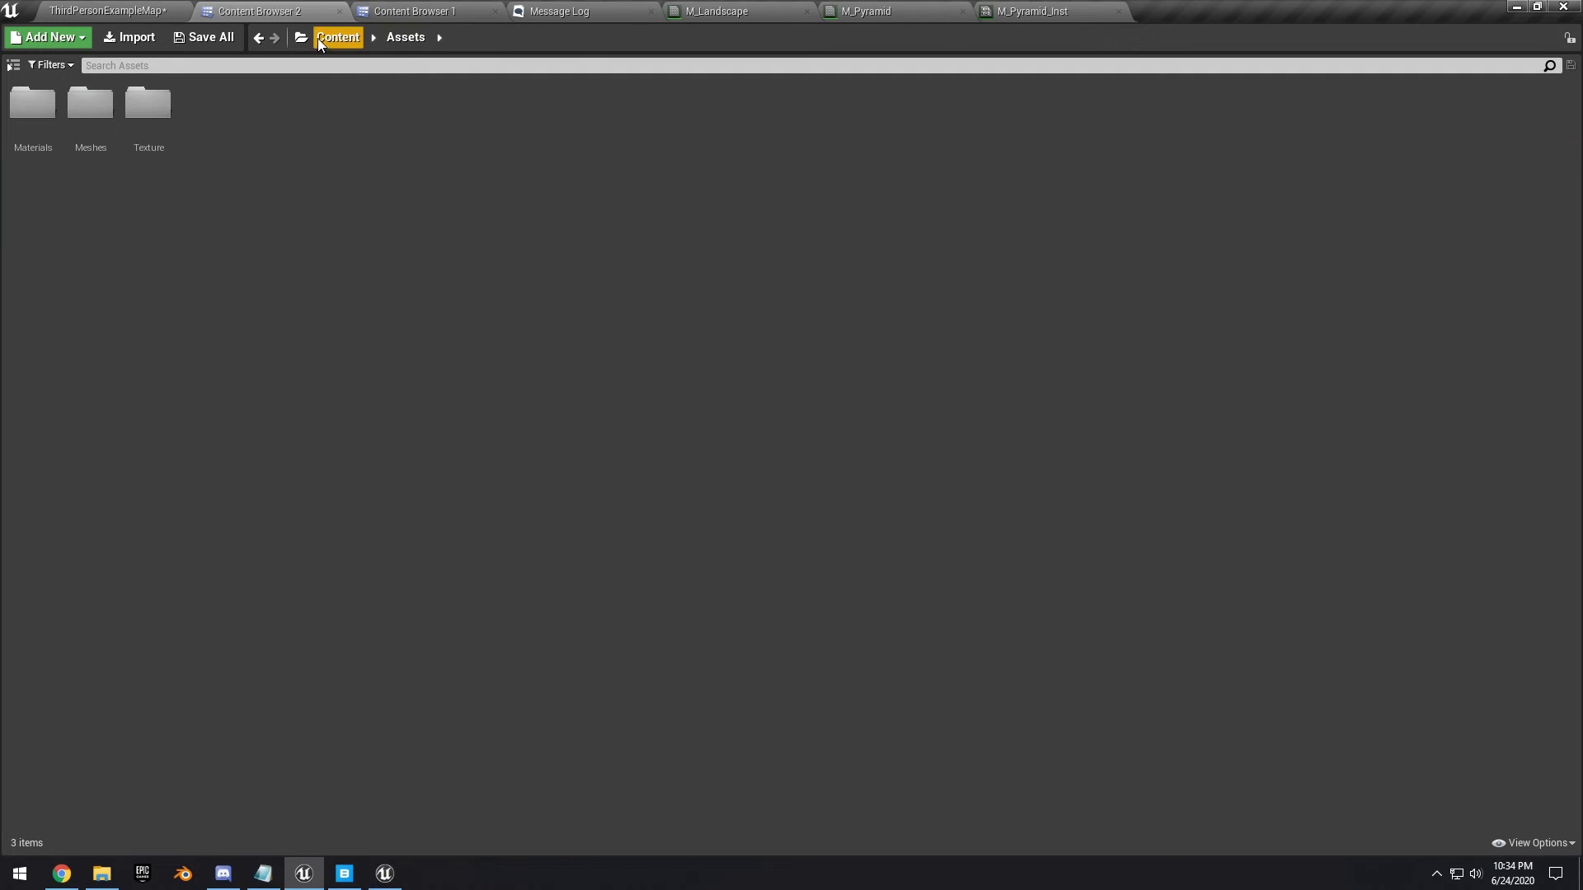
{"action": "double_click", "coordinate": [140, 148]}
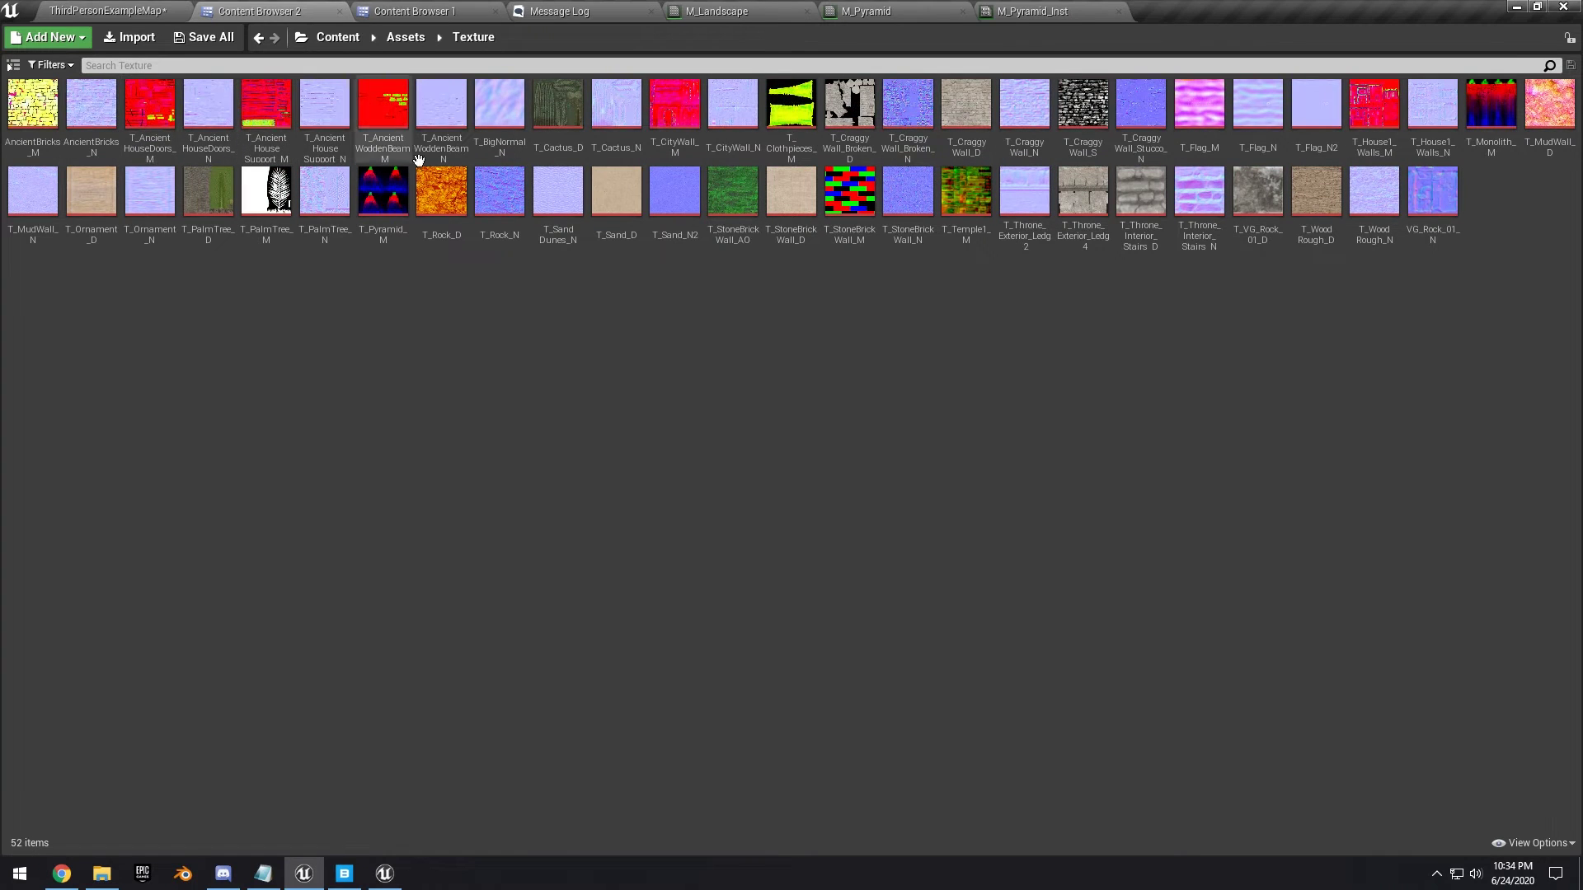
{"action": "left_click_drag", "start_coordinate": [558, 191], "coordinate": [1219, 430]}
{"action": "scroll", "coordinate": [1219, 430], "scroll_direction": "down", "scroll_amount": 2}
{"action": "right_click_drag", "start_coordinate": [1220, 431], "coordinate": [717, 626]}
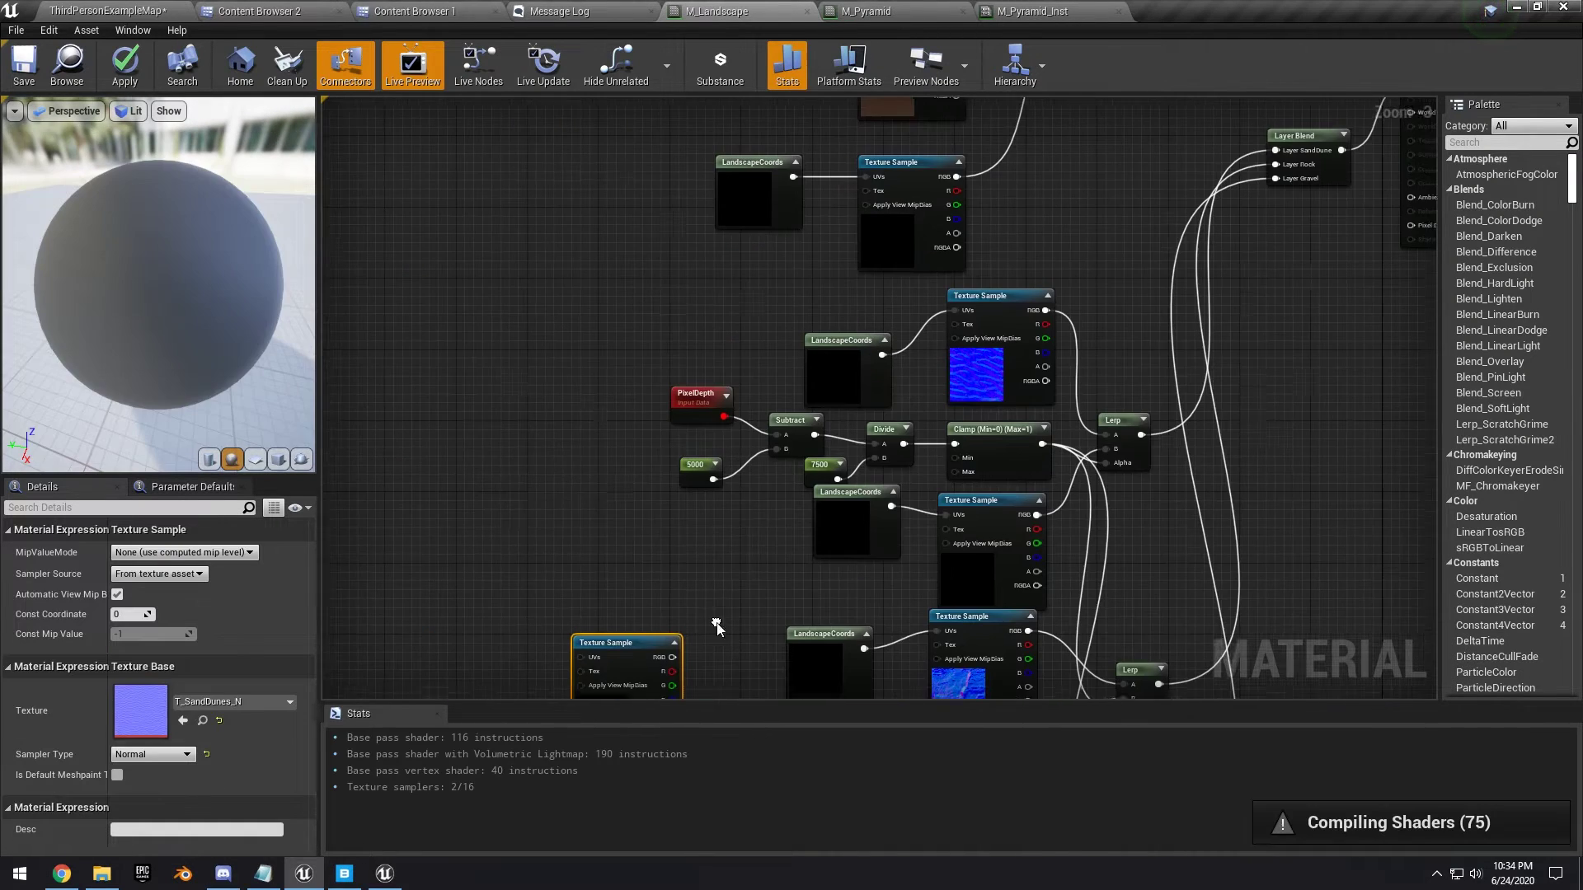
Replace the Texture Sample below the Clamp node with the T_SandDunes_N sample, wiring LandscapeCoords to its UVs and its RGB to Lerp B
{"action": "right_click_drag", "start_coordinate": [975, 446], "coordinate": [986, 348]}
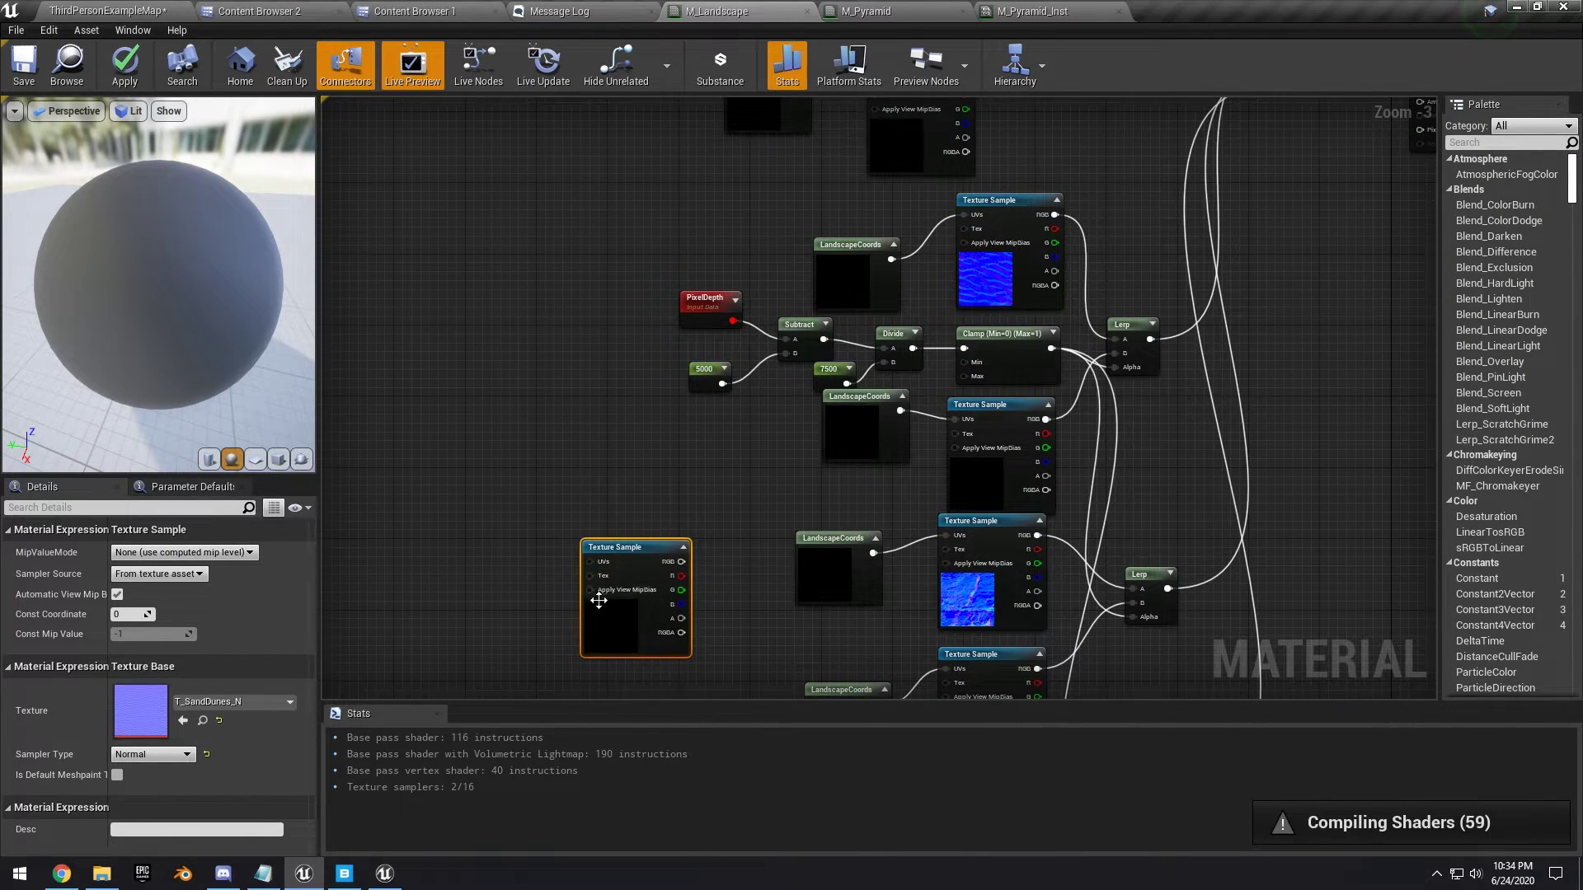
{"action": "left_click_drag", "start_coordinate": [599, 600], "coordinate": [680, 512]}
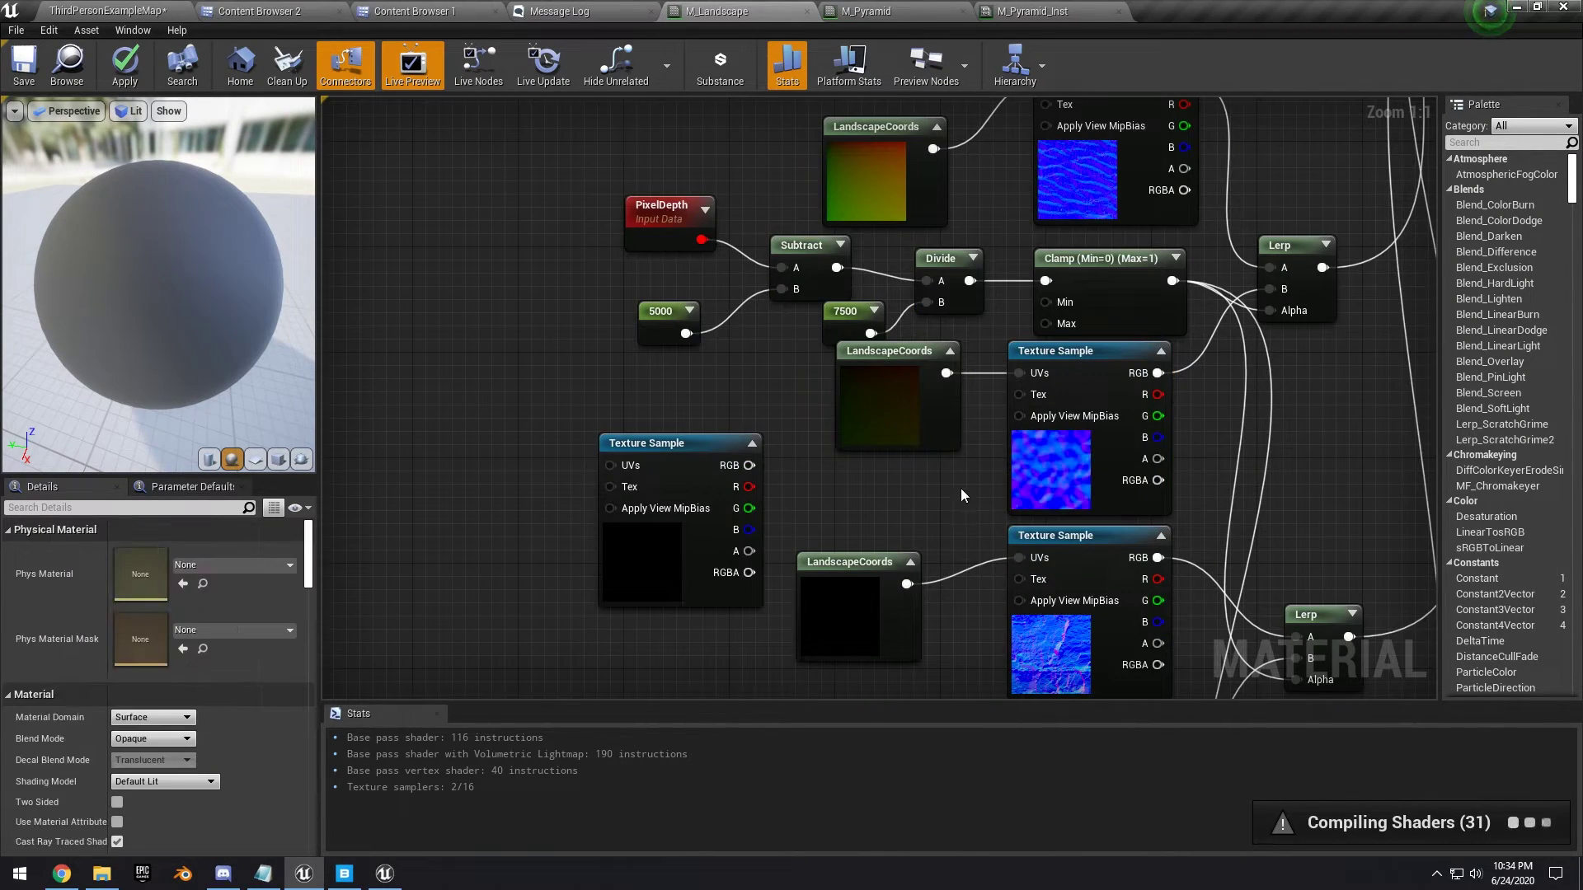
{"action": "right_click_drag", "start_coordinate": [961, 495], "coordinate": [900, 529]}
{"action": "left_click", "coordinate": [1013, 484]}
{"action": "key", "text": "Delete"}
{"action": "left_click_drag", "start_coordinate": [593, 507], "coordinate": [1029, 428]}
{"action": "left_click_drag", "start_coordinate": [864, 429], "coordinate": [966, 443]}
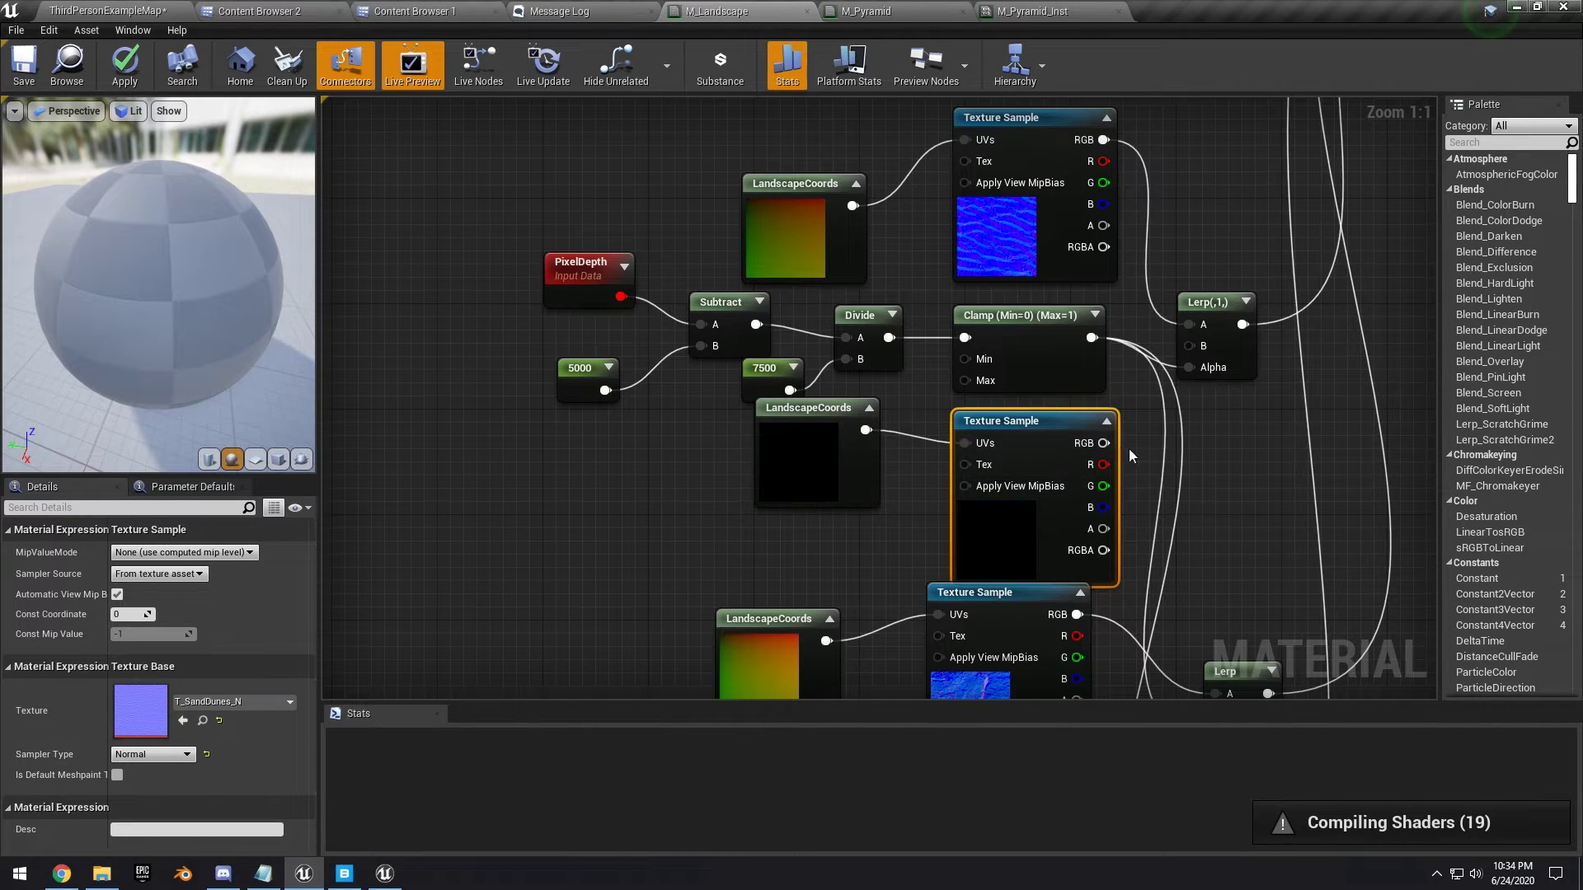
{"action": "left_click_drag", "start_coordinate": [1105, 443], "coordinate": [1115, 452]}
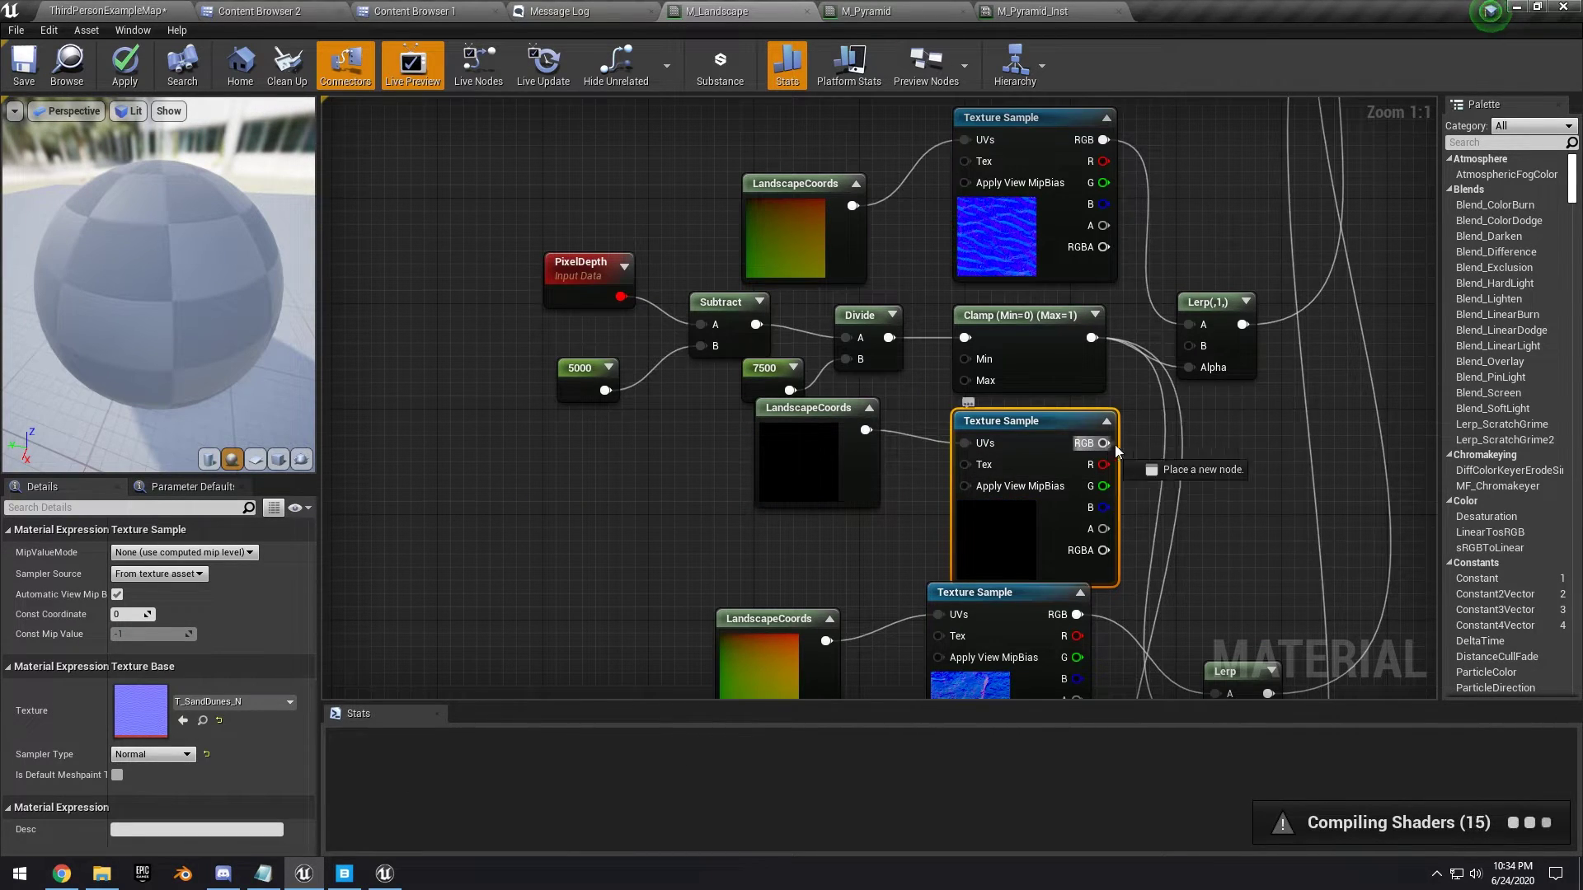
{"action": "left_click_drag", "start_coordinate": [1189, 348], "coordinate": [1189, 347]}
Set the Mapping Scale to 500 and Mapping Rotation to 90 on the LandscapeCoords feeding the T_SandDunes_N sample
{"action": "scroll", "coordinate": [1052, 388], "scroll_direction": "down", "scroll_amount": 1}
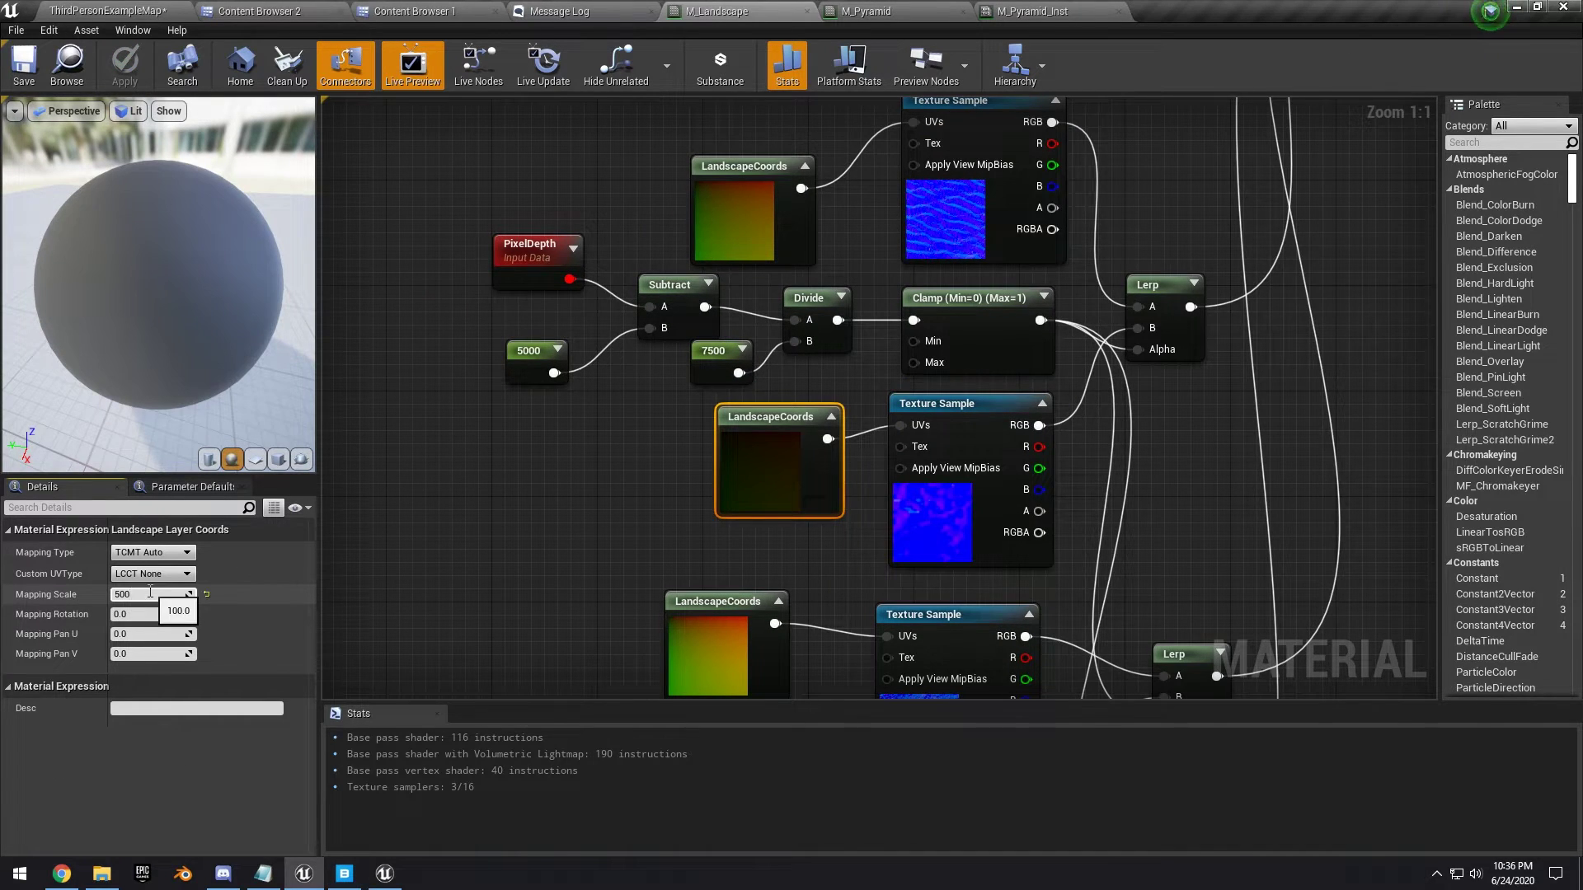
{"action": "key", "text": "Return"}
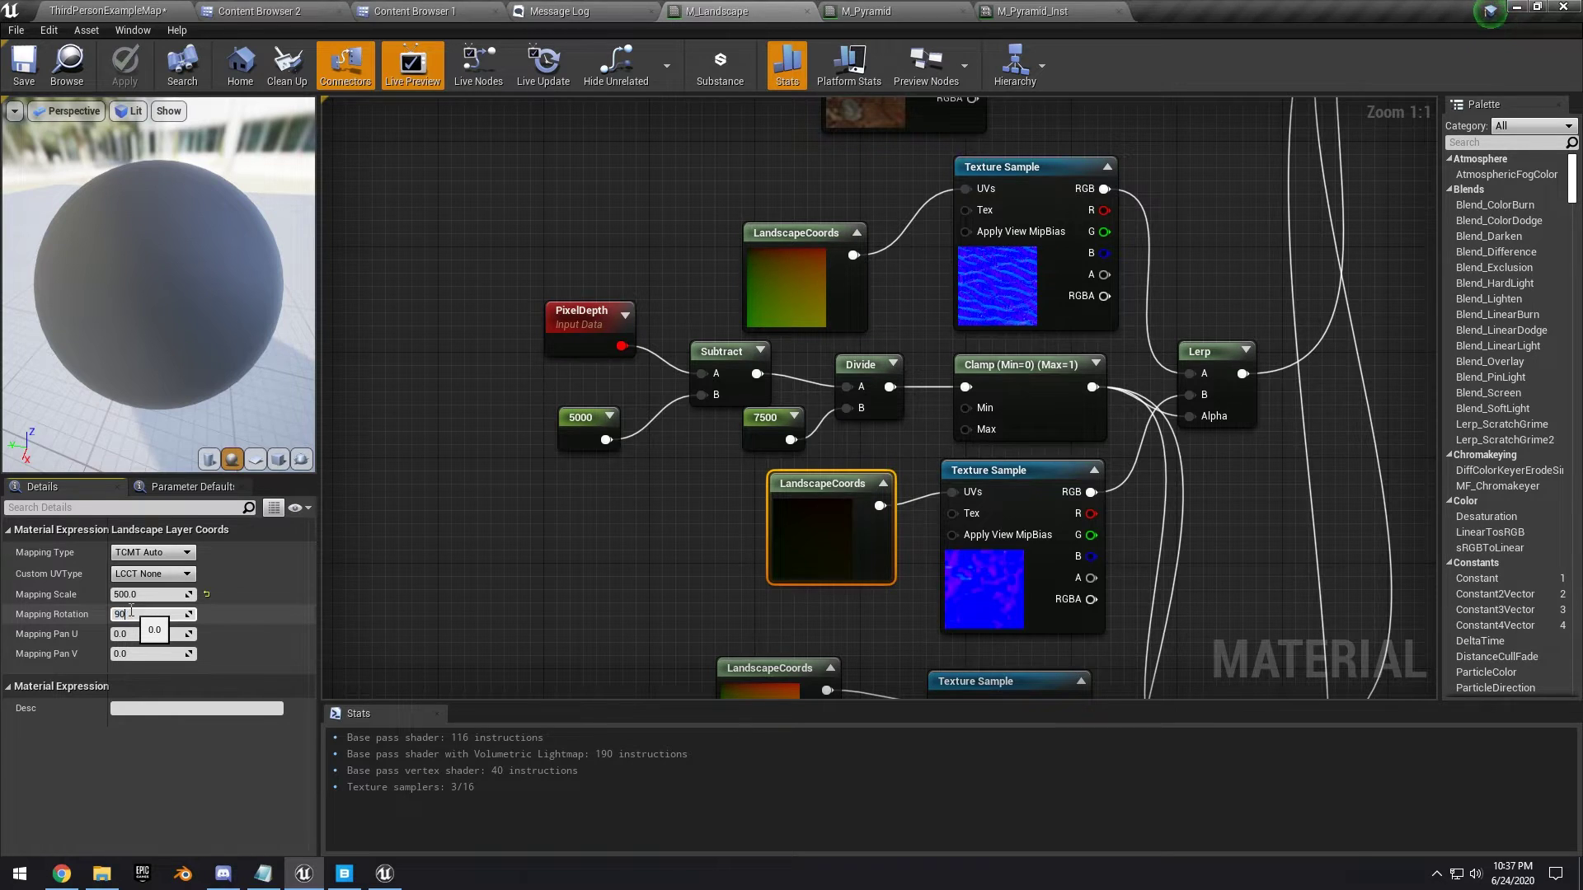
{"action": "left_click", "coordinate": [131, 614]}
{"action": "type", "text": "90"}
{"action": "key", "text": "Return"}
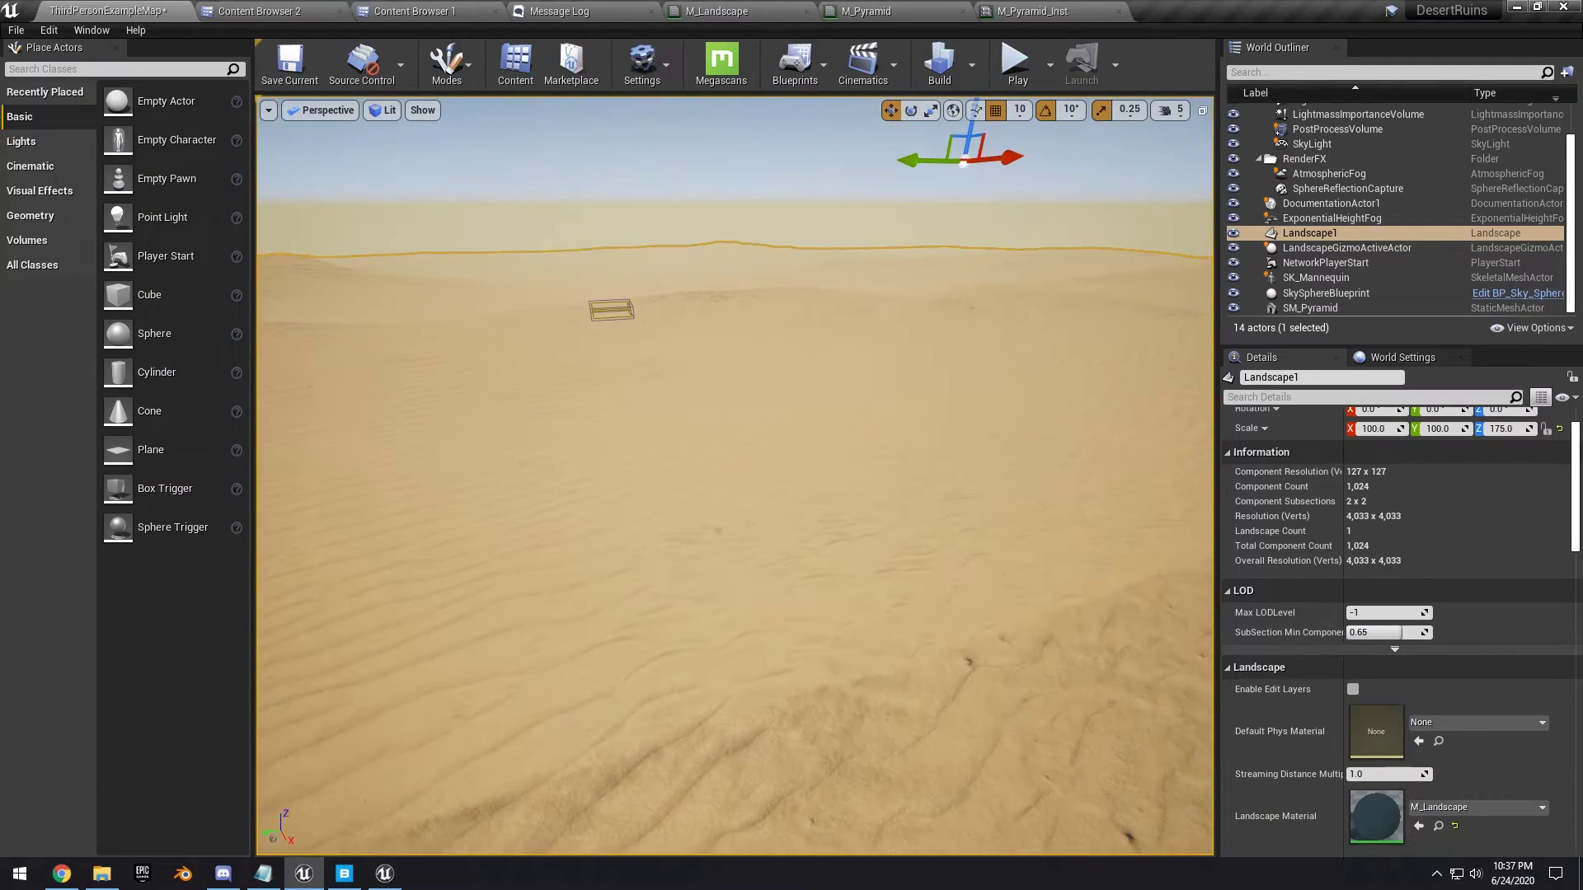
Inspect the dunes in the level, then play from a spot near the pyramid and run the character across the sand to examine its surface
{"action": "right_click_drag", "start_coordinate": [735, 476], "coordinate": [736, 493]}
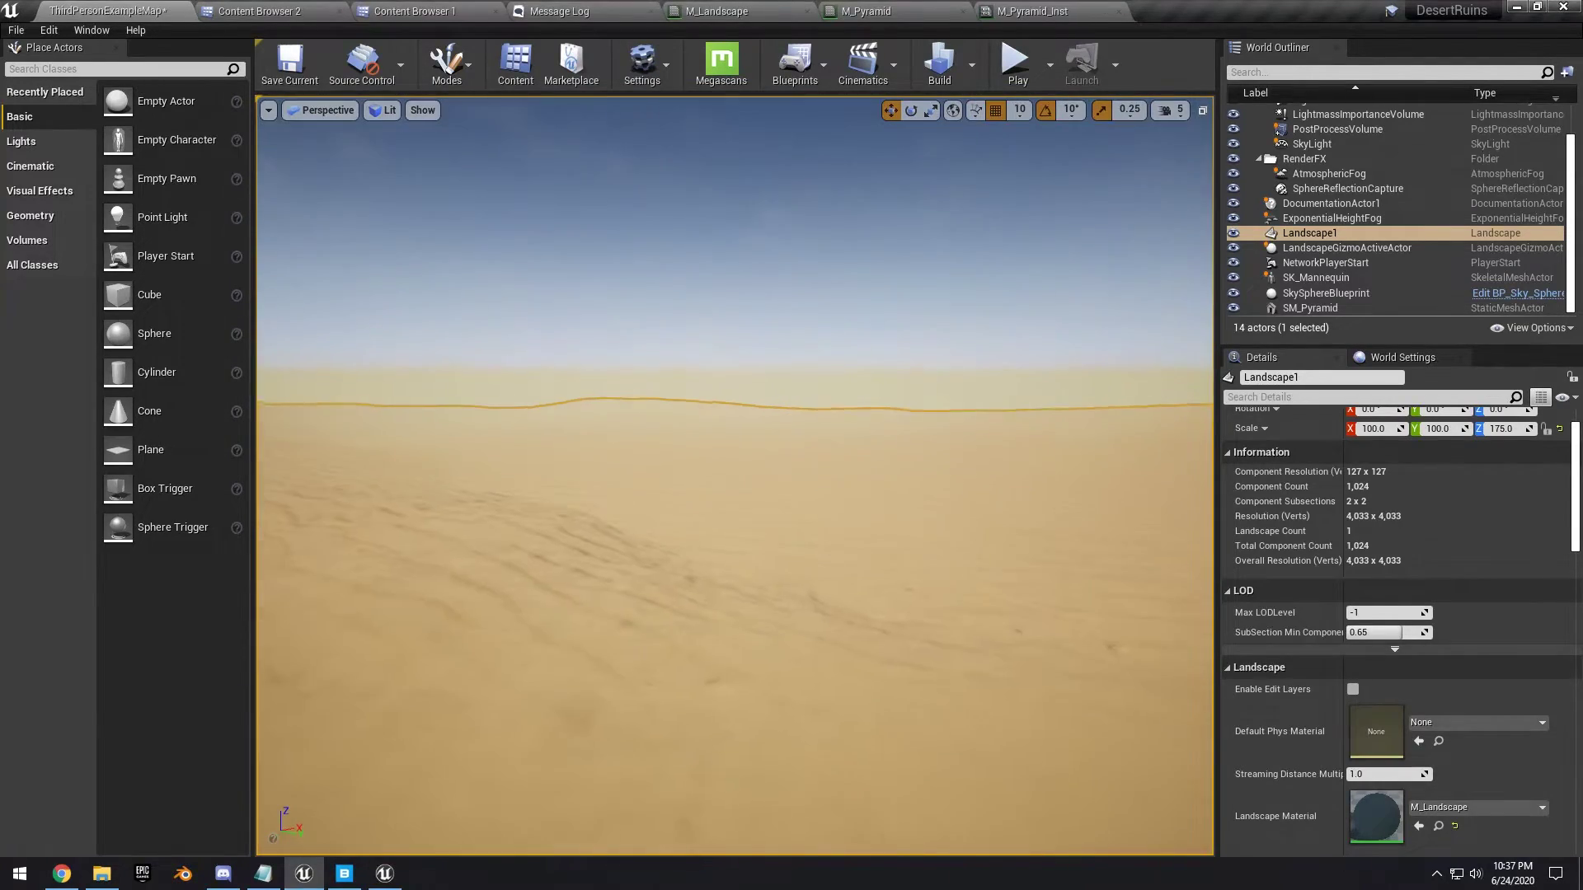
{"action": "right_click_drag", "start_coordinate": [735, 477], "coordinate": [982, 507]}
{"action": "right_click", "coordinate": [880, 581]}
{"action": "left_click", "coordinate": [948, 541]}
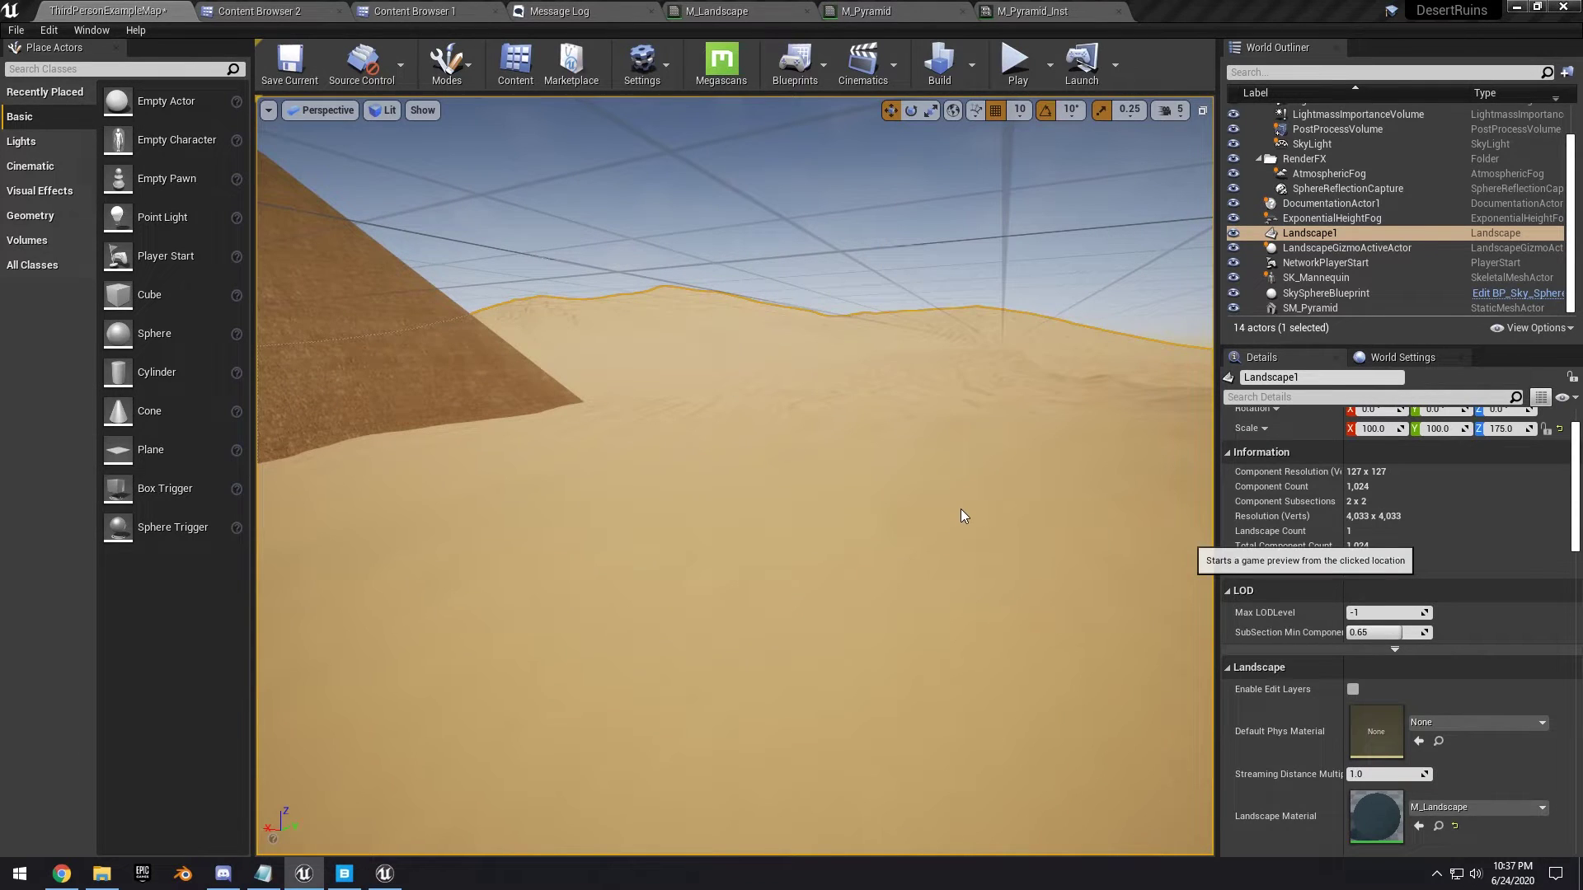
{"action": "key", "text": "w"}
{"action": "key", "text": "d"}
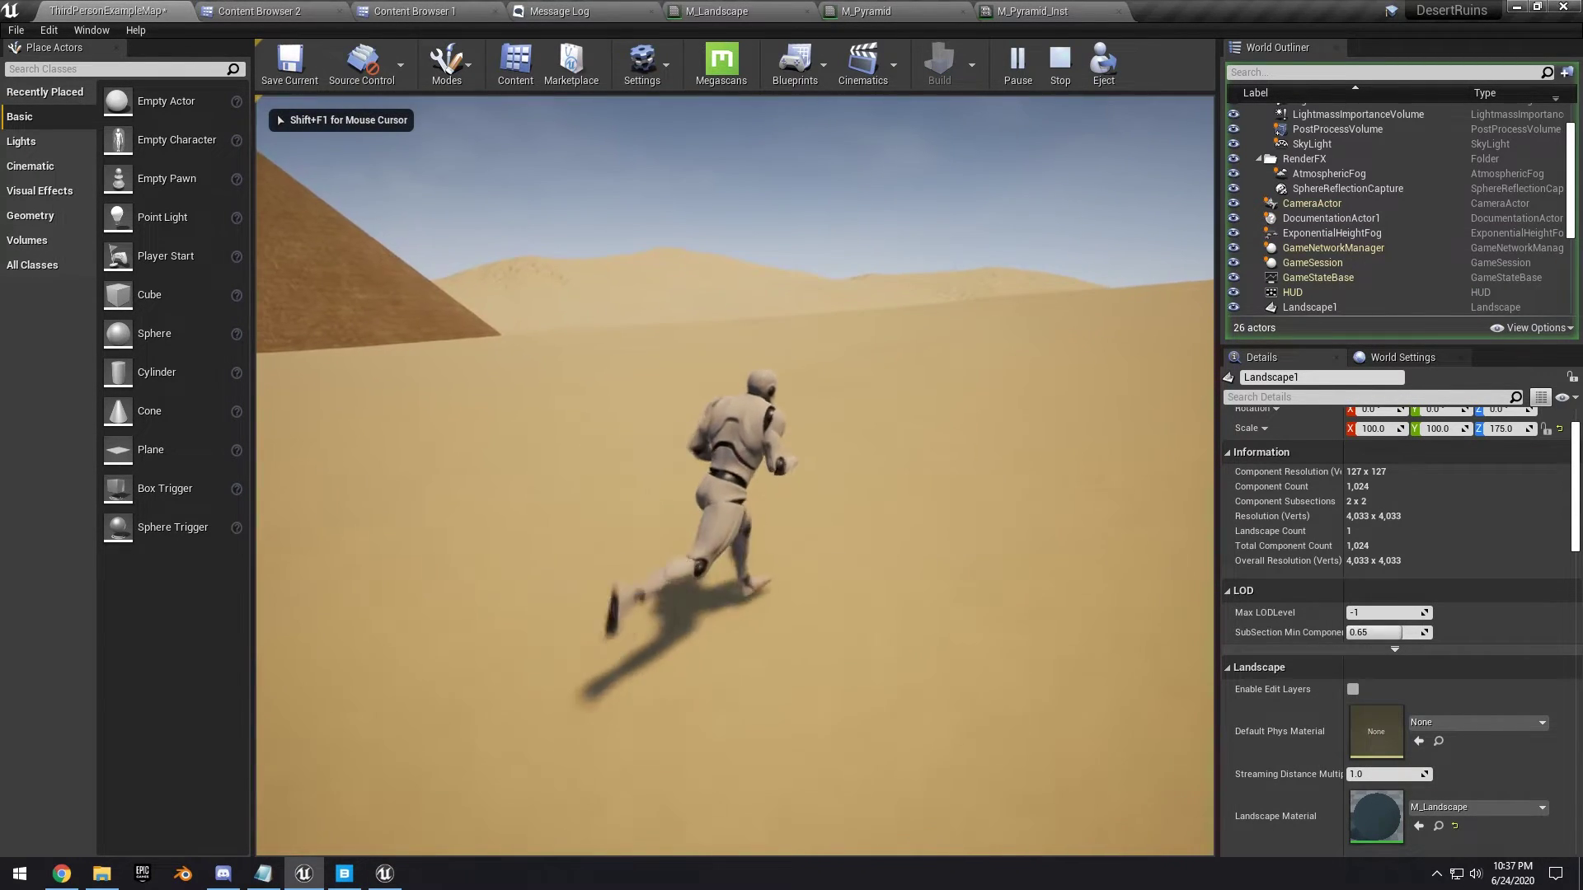
{"action": "key", "text": "w"}
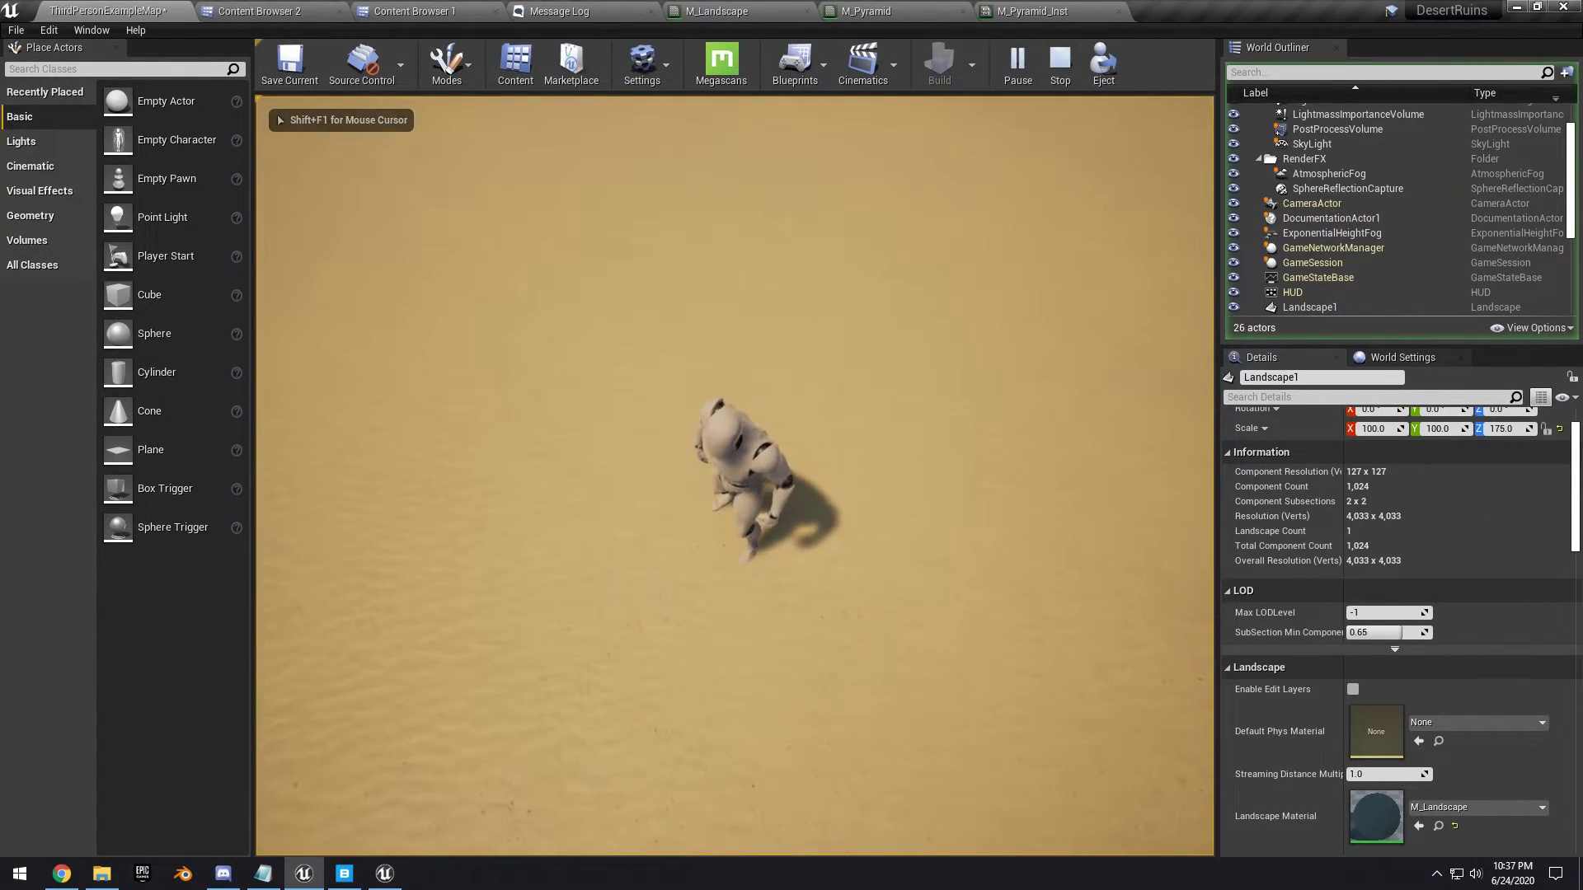
{"action": "key", "text": "d"}
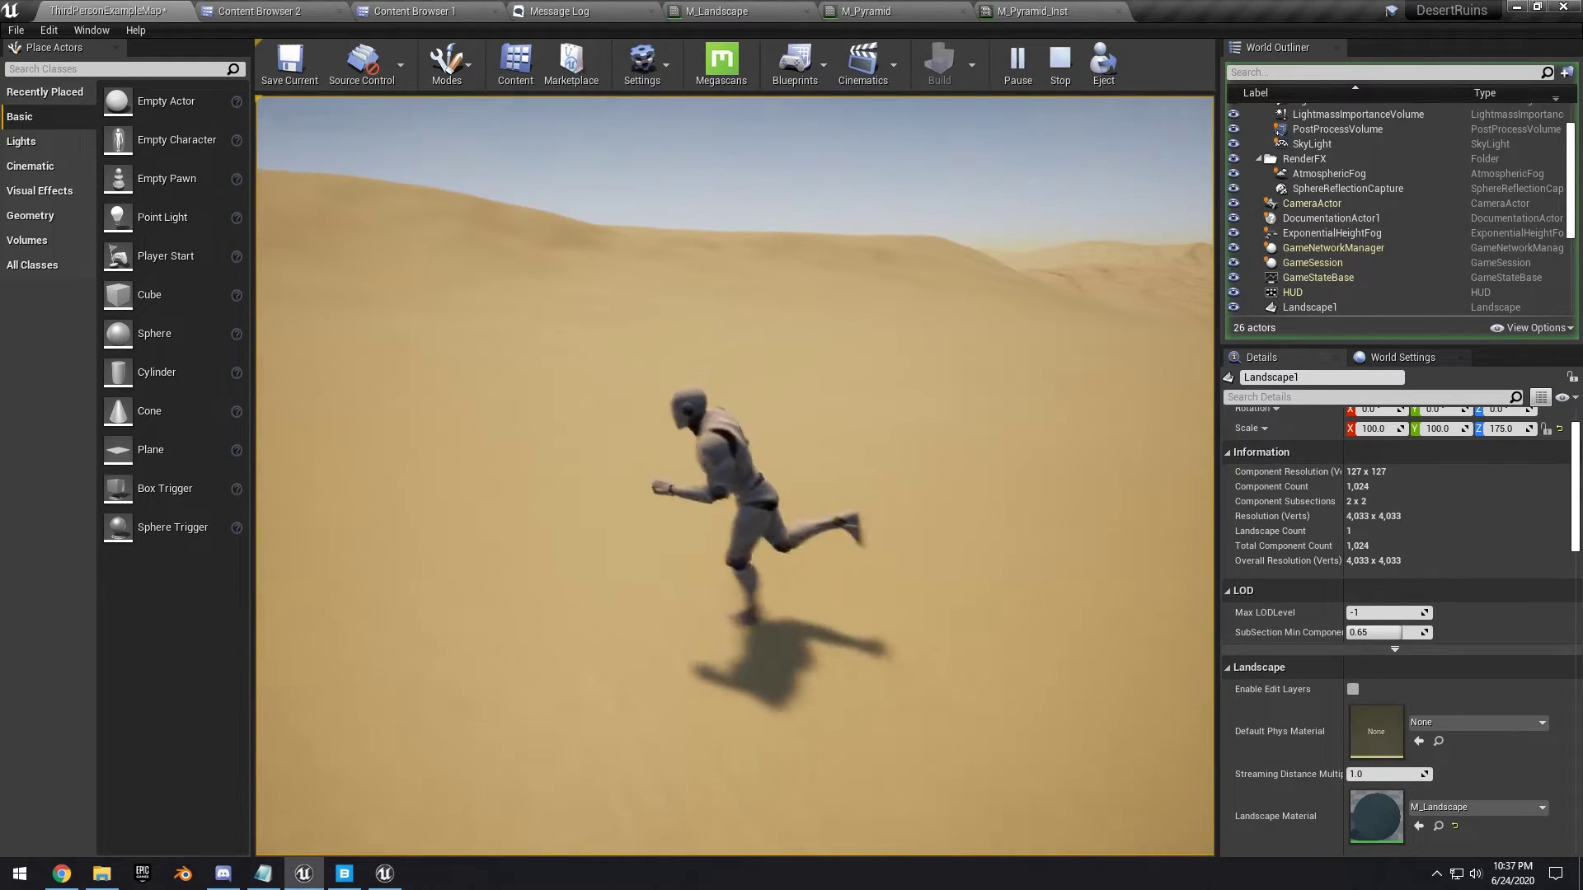